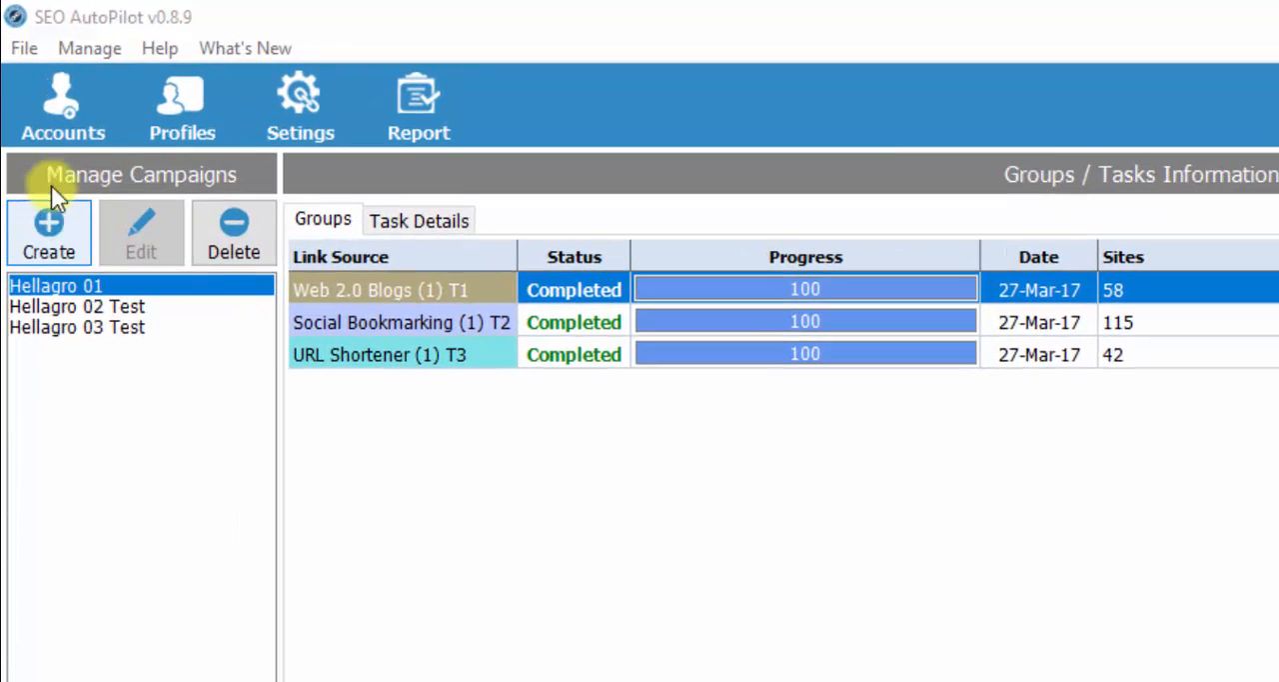
# - Create a new campaign named "SAS 01" and open the diagram editor for its strategy
pyautogui.click(52, 245)
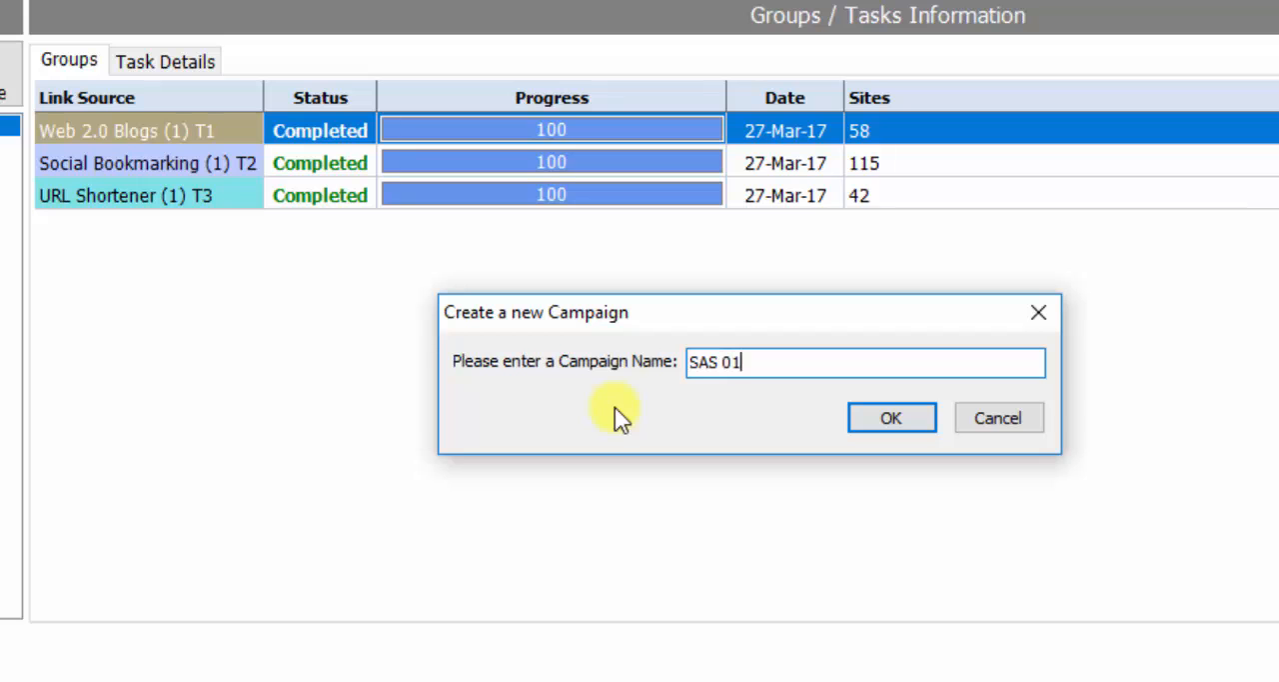
pyautogui.click(928, 420)
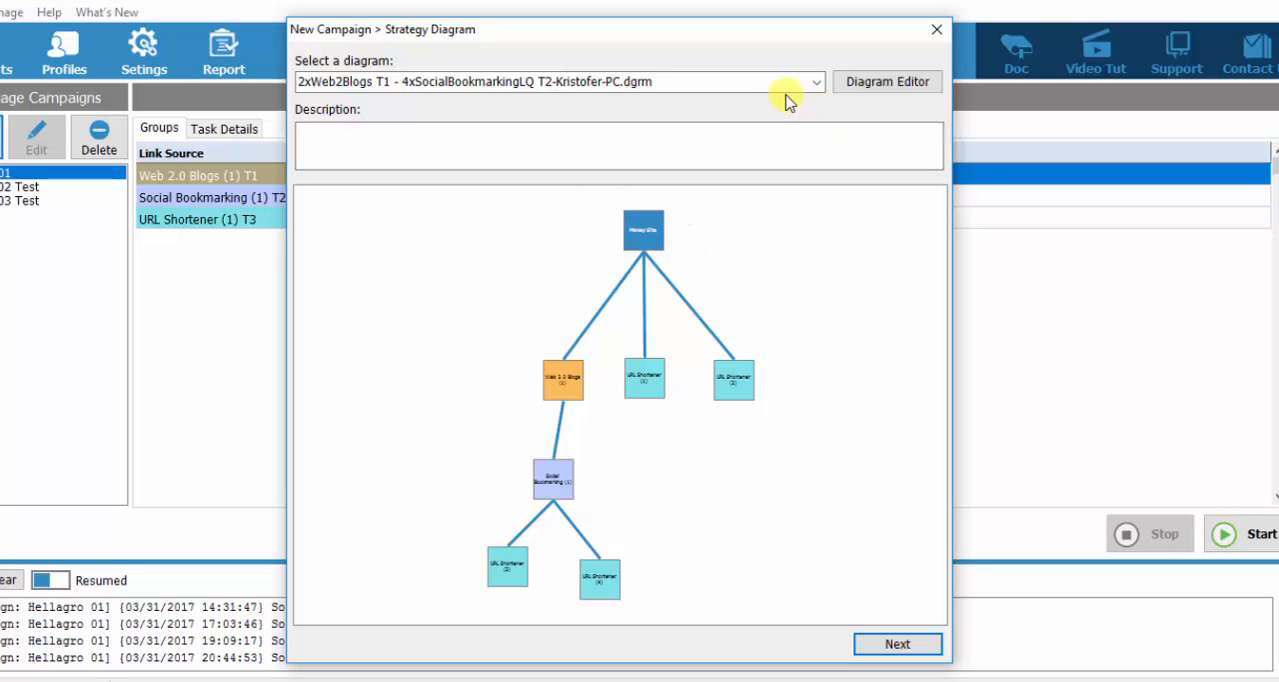
pyautogui.click(876, 88)
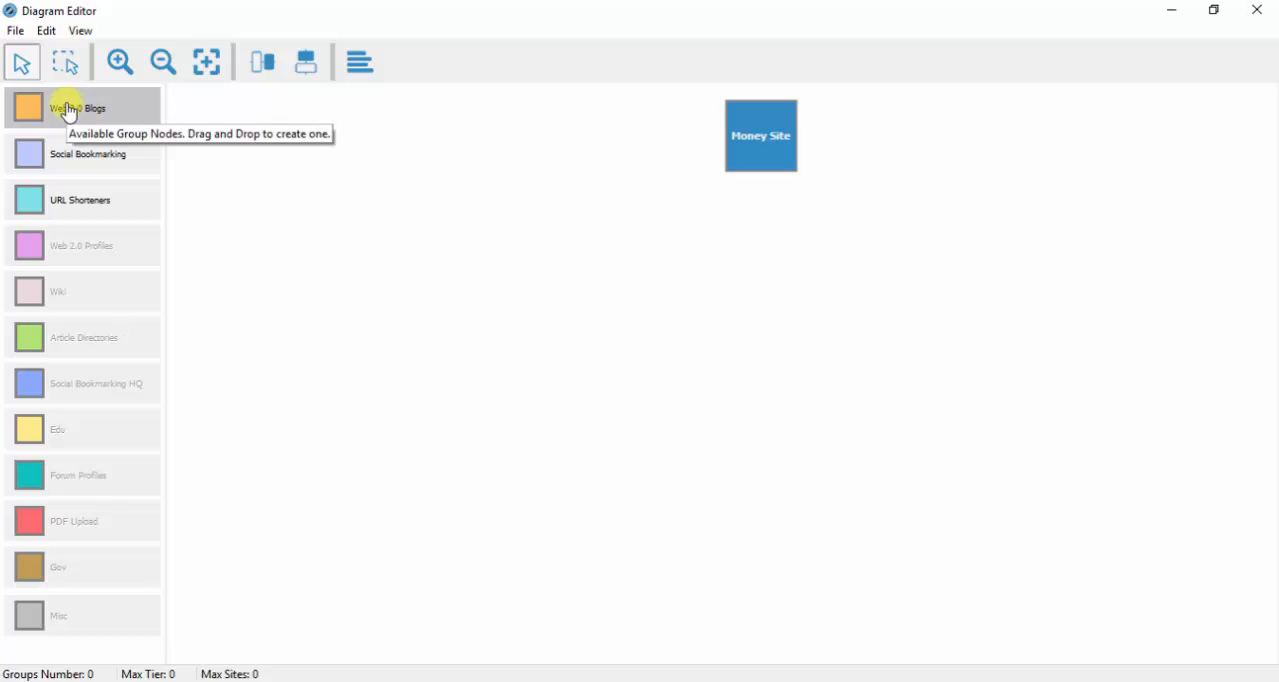
# - Add two Web 2.0 Blogs nodes side by side below the Money Site node
pyautogui.moveTo(67, 112); pyautogui.dragTo(682, 320)
pyautogui.moveTo(897, 332); pyautogui.dragTo(916, 312)
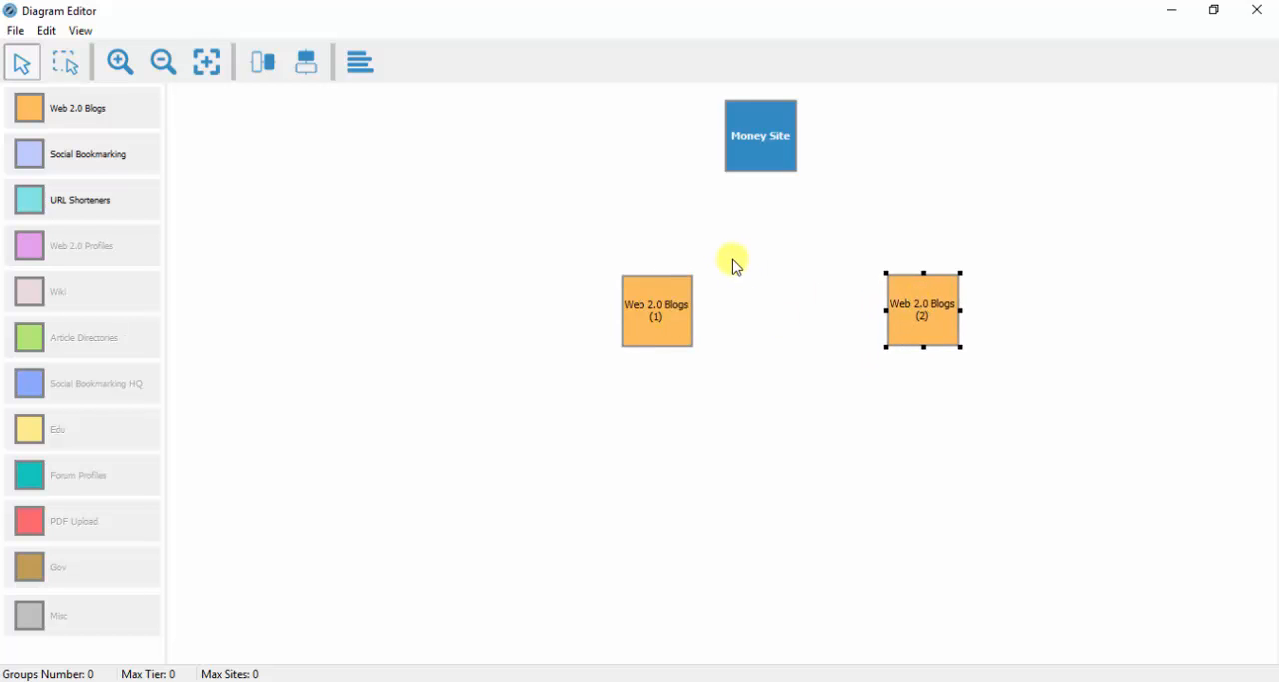
pyautogui.click(668, 292)
pyautogui.click(916, 306)
# - Add two Social Bookmarking nodes below the Web 2.0 Blogs nodes and shift both inward to leave room outside
pyautogui.moveTo(52, 146); pyautogui.dragTo(646, 434)
pyautogui.click(674, 437)
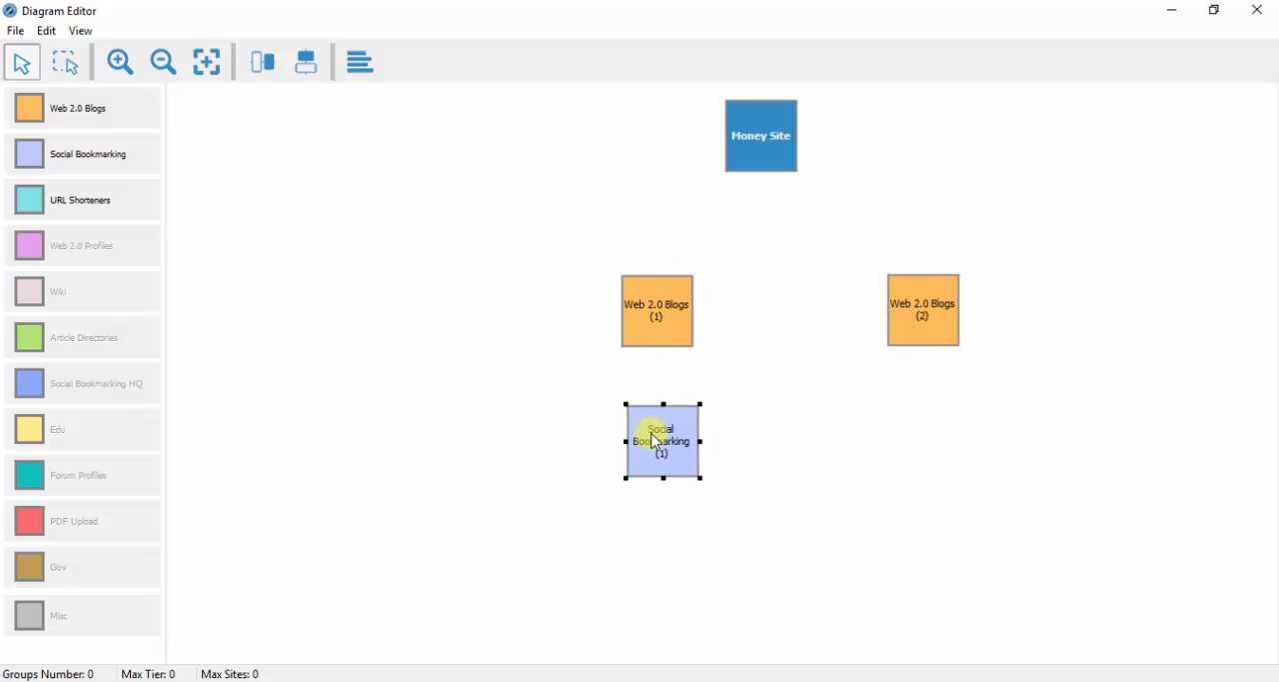
pyautogui.moveTo(74, 157); pyautogui.dragTo(915, 417)
pyautogui.moveTo(666, 439); pyautogui.dragTo(731, 436)
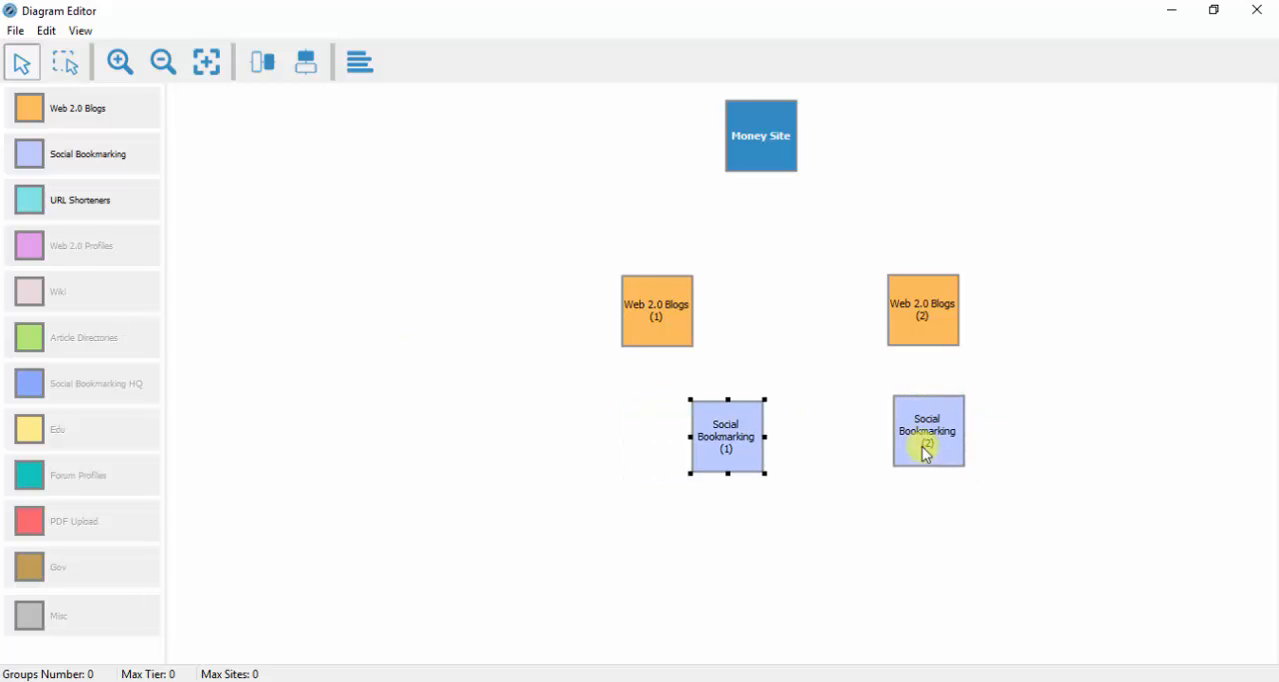
pyautogui.moveTo(929, 441); pyautogui.dragTo(879, 446)
# - Add two URL Shortener nodes, one on each outer side of the Social Bookmarking row
pyautogui.moveTo(51, 200); pyautogui.dragTo(570, 418)
pyautogui.moveTo(10, 222); pyautogui.dragTo(999, 431)
pyautogui.moveTo(609, 450); pyautogui.dragTo(590, 441)
pyautogui.moveTo(1021, 464); pyautogui.dragTo(1022, 441)
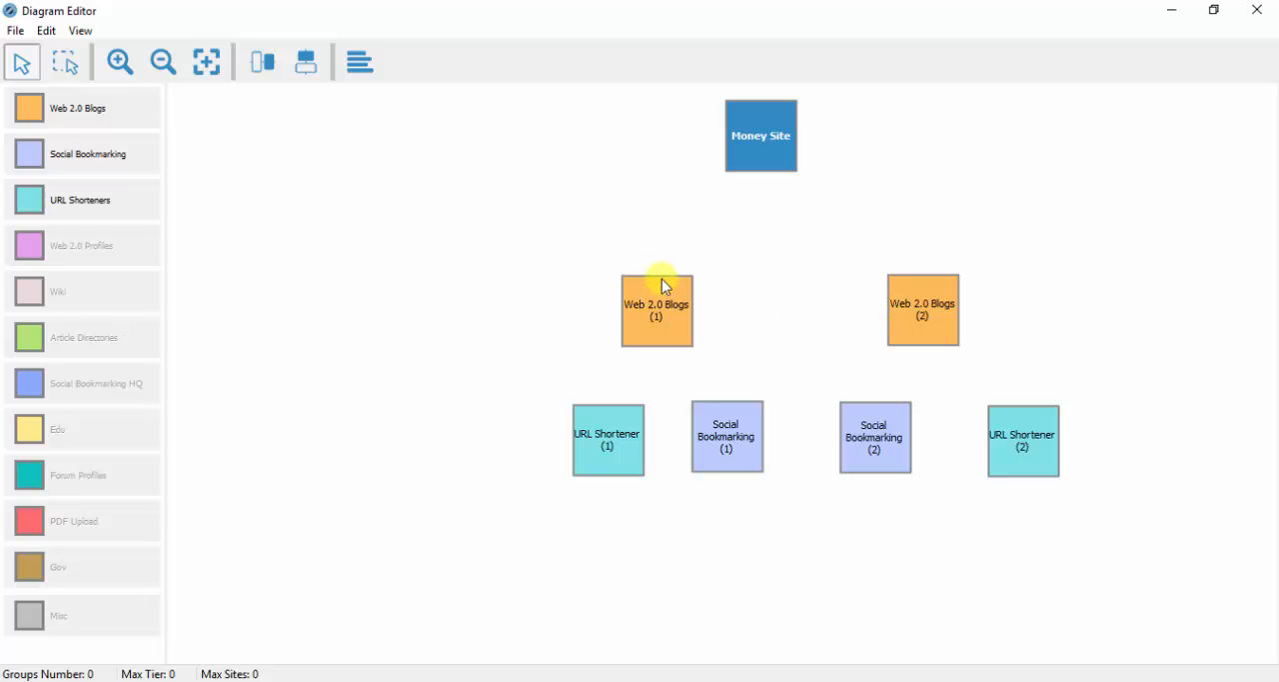
# - Link both Web 2.0 Blogs nodes to the Money Site, and each one's neighbouring URL Shortener and Social Bookmarking nodes to it
pyautogui.moveTo(665, 286); pyautogui.dragTo(764, 172)
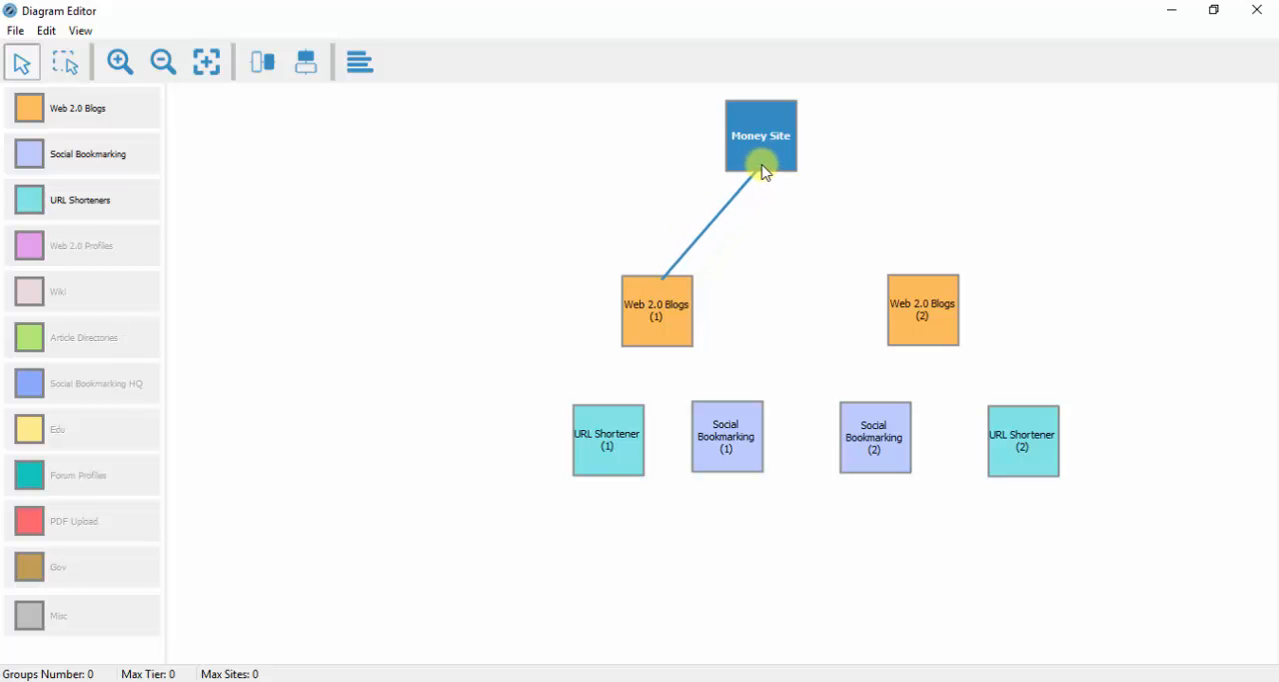
pyautogui.moveTo(926, 283); pyautogui.dragTo(764, 170)
pyautogui.moveTo(598, 427); pyautogui.dragTo(647, 342)
pyautogui.moveTo(722, 401); pyautogui.dragTo(670, 338)
pyautogui.moveTo(886, 394); pyautogui.dragTo(928, 331)
pyautogui.moveTo(1005, 414); pyautogui.dragTo(917, 331)
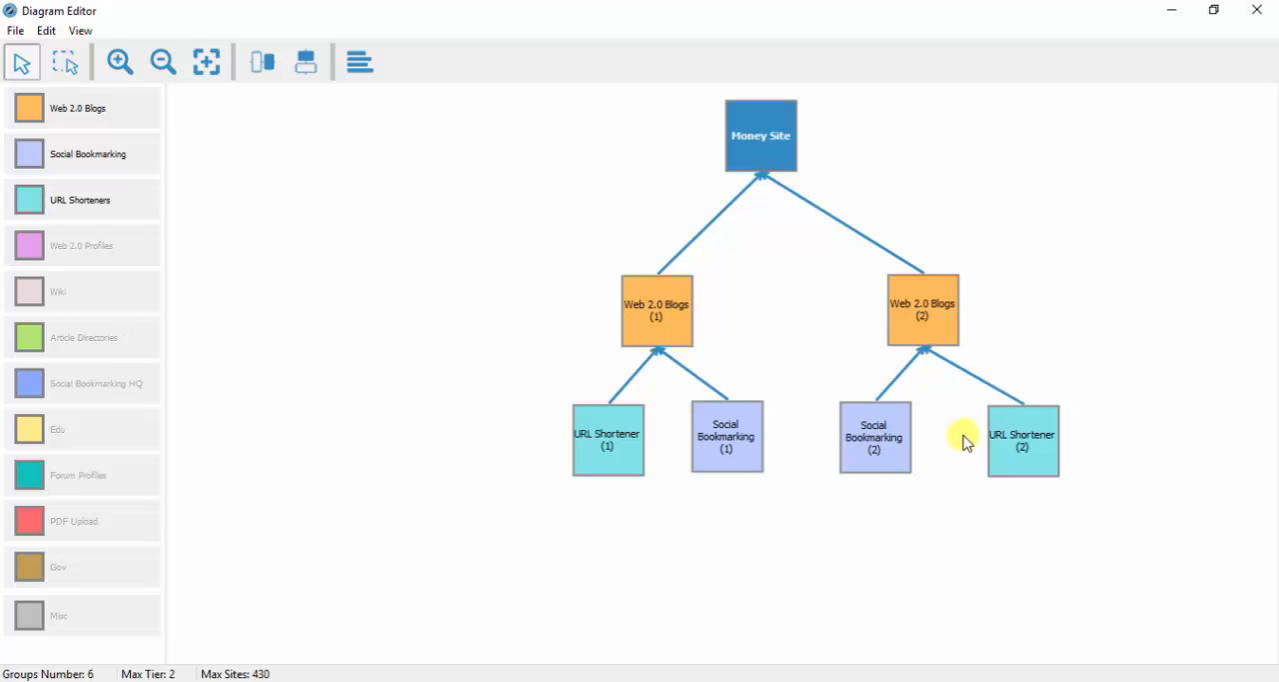
# - Adjust the positions of the second-tier nodes and Web 2.0 Blogs (1) to space out the two branches evenly
pyautogui.moveTo(880, 445); pyautogui.dragTo(858, 447)
pyautogui.moveTo(1021, 441); pyautogui.dragTo(1013, 441)
pyautogui.click(722, 452)
pyautogui.click(681, 579)
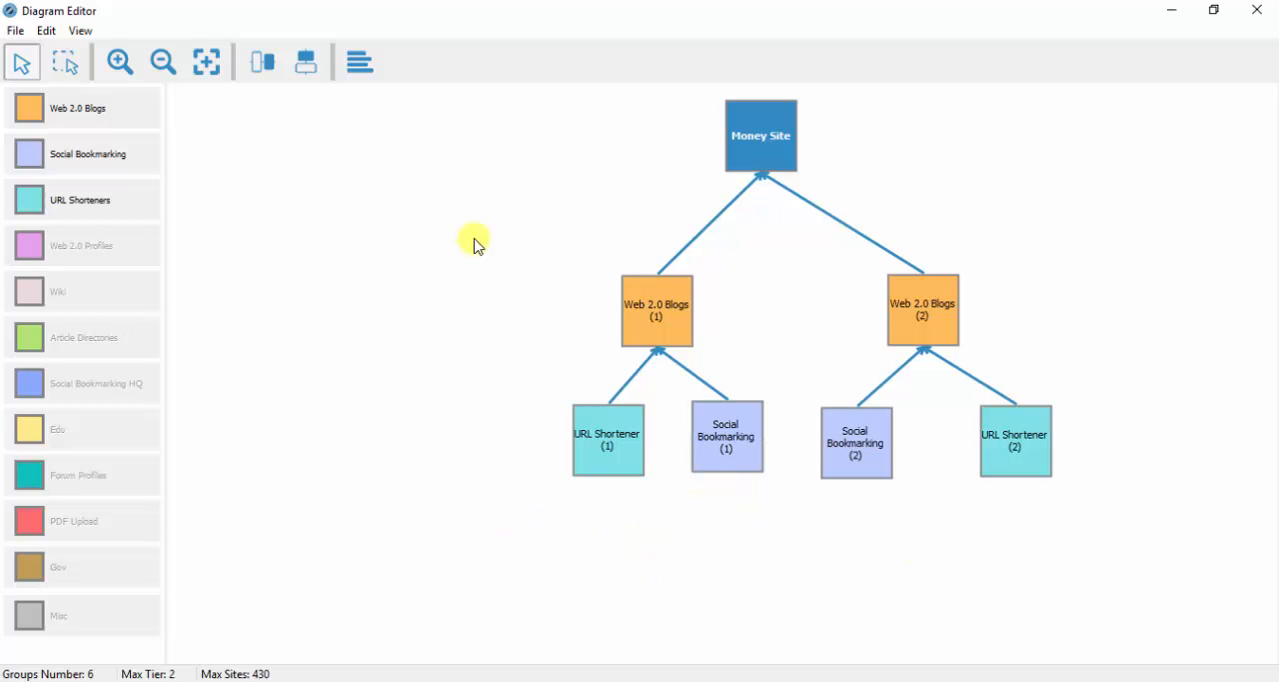
pyautogui.moveTo(664, 318); pyautogui.dragTo(629, 320)
pyautogui.moveTo(623, 418); pyautogui.dragTo(573, 414)
pyautogui.moveTo(716, 428); pyautogui.dragTo(685, 428)
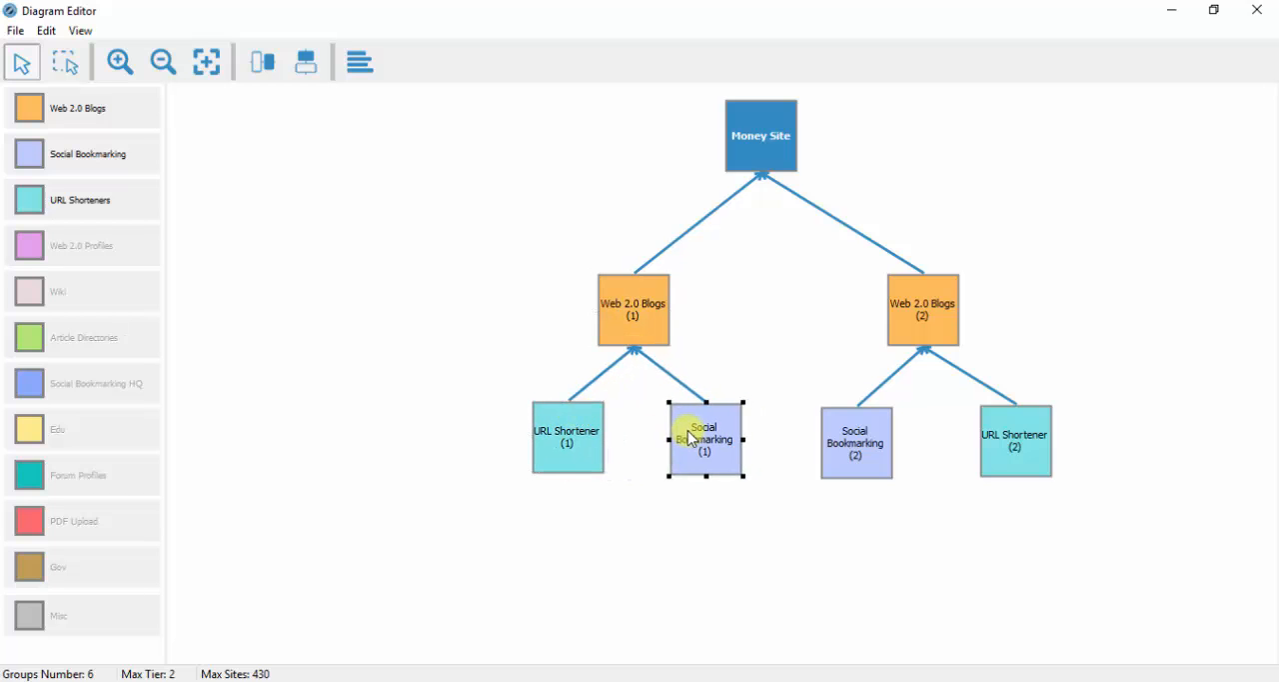
# - Give the diagram the description "Sas 2 Web 2.0's T1 plus 2 SB T2 and 2 url shrtn"
pyautogui.click(360, 70)
pyautogui.click(435, 325)
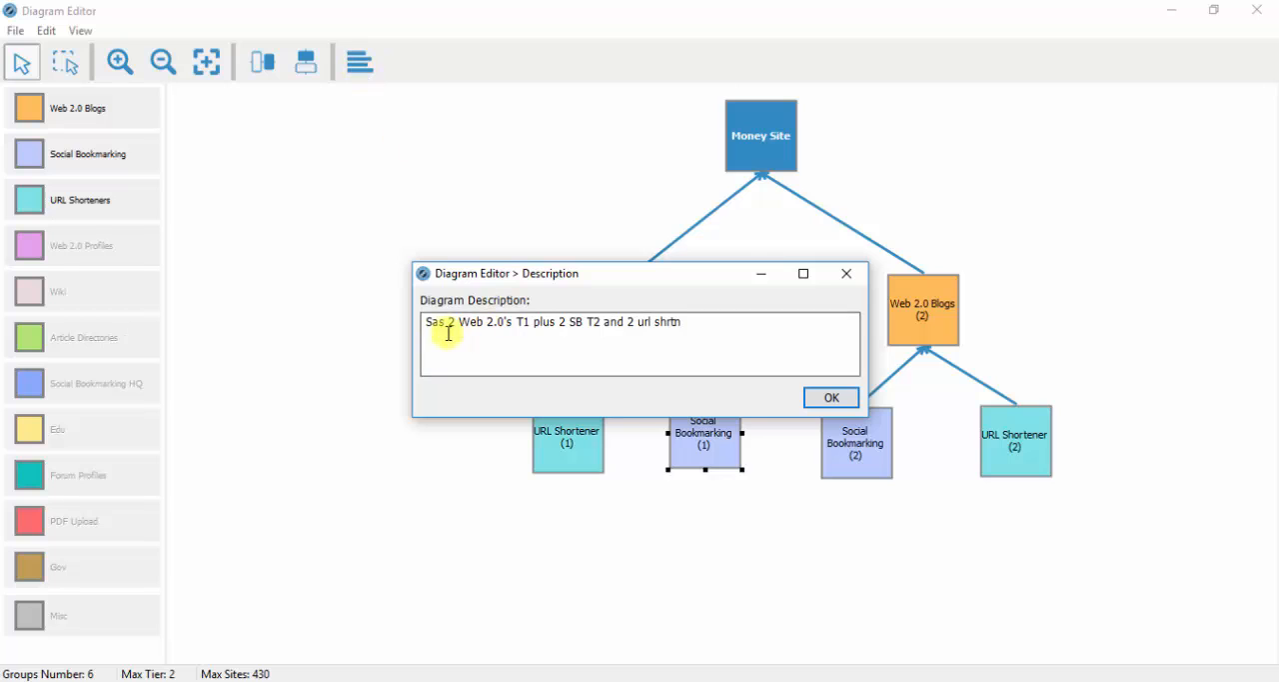
pyautogui.click(449, 353)
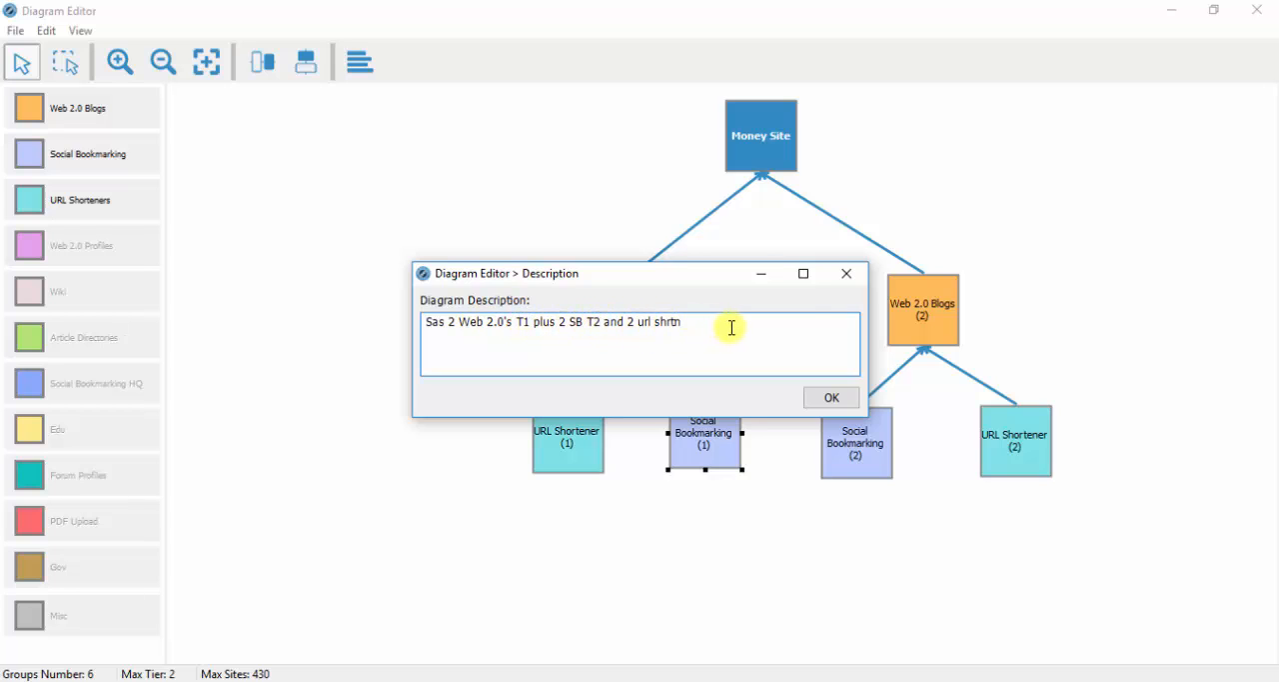
pyautogui.click(837, 398)
# - Save the diagram as SAS TEST 1.dgrm, replacing the existing file of that name
pyautogui.click(1251, 12)
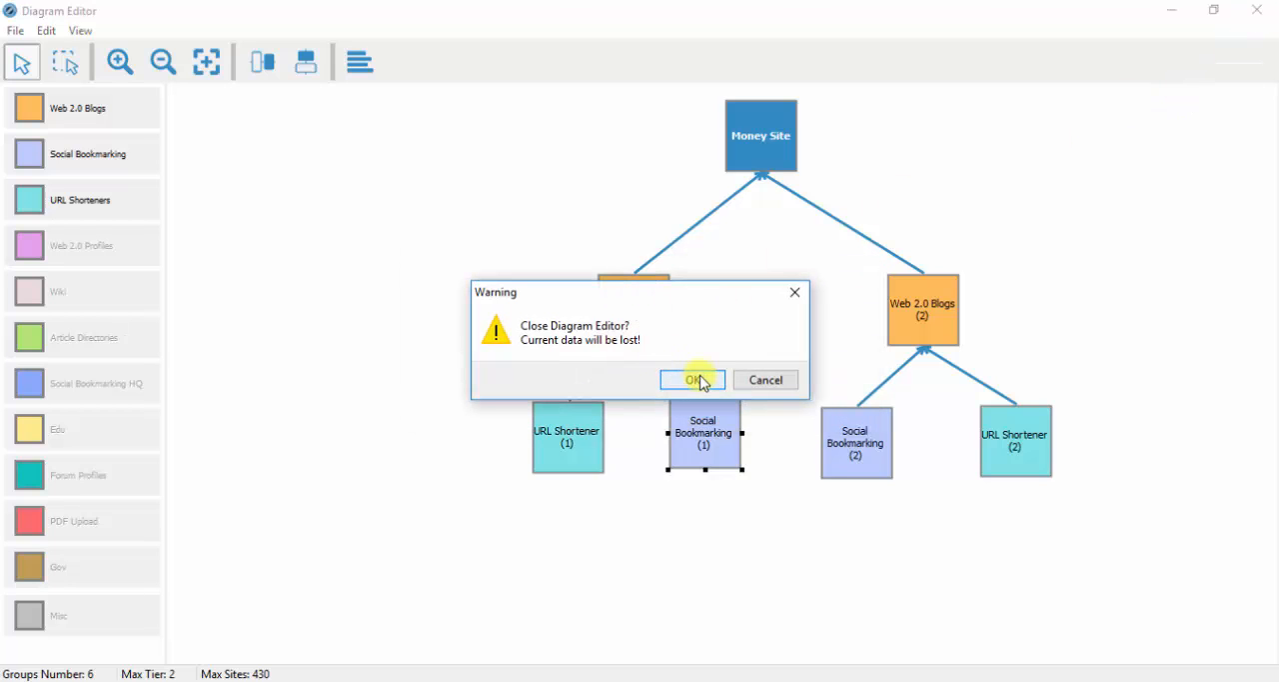
pyautogui.click(763, 380)
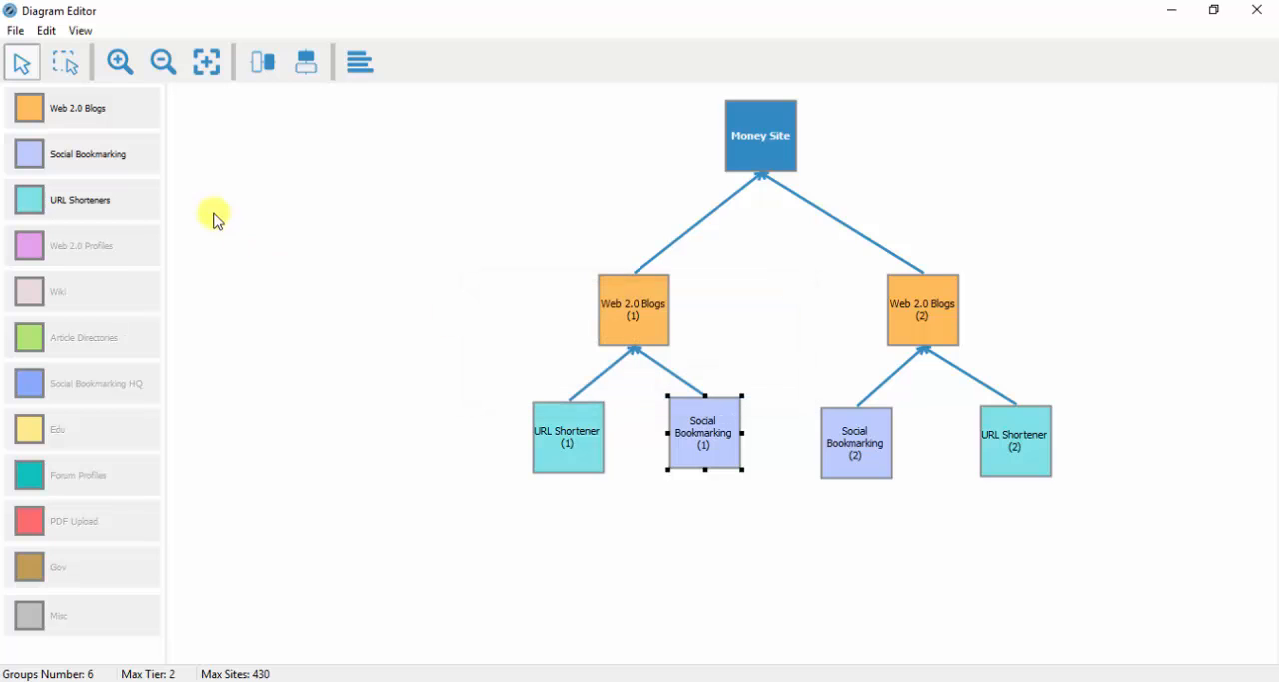
pyautogui.click(16, 34)
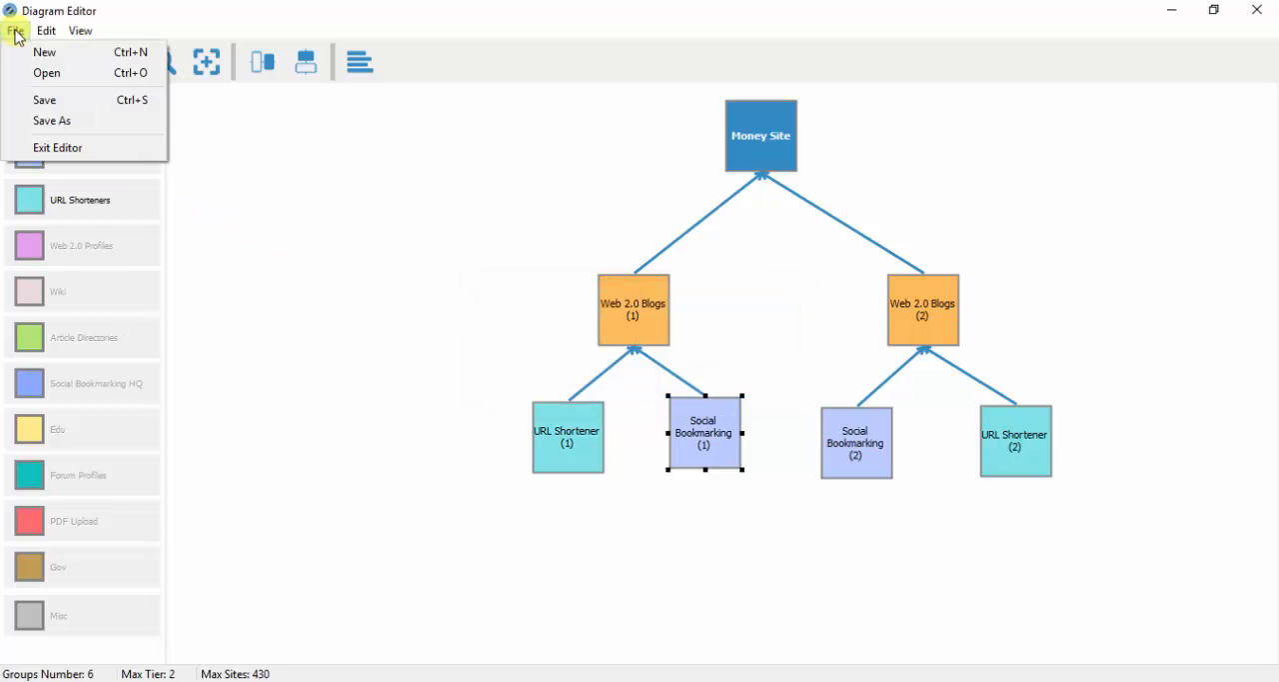
pyautogui.click(62, 122)
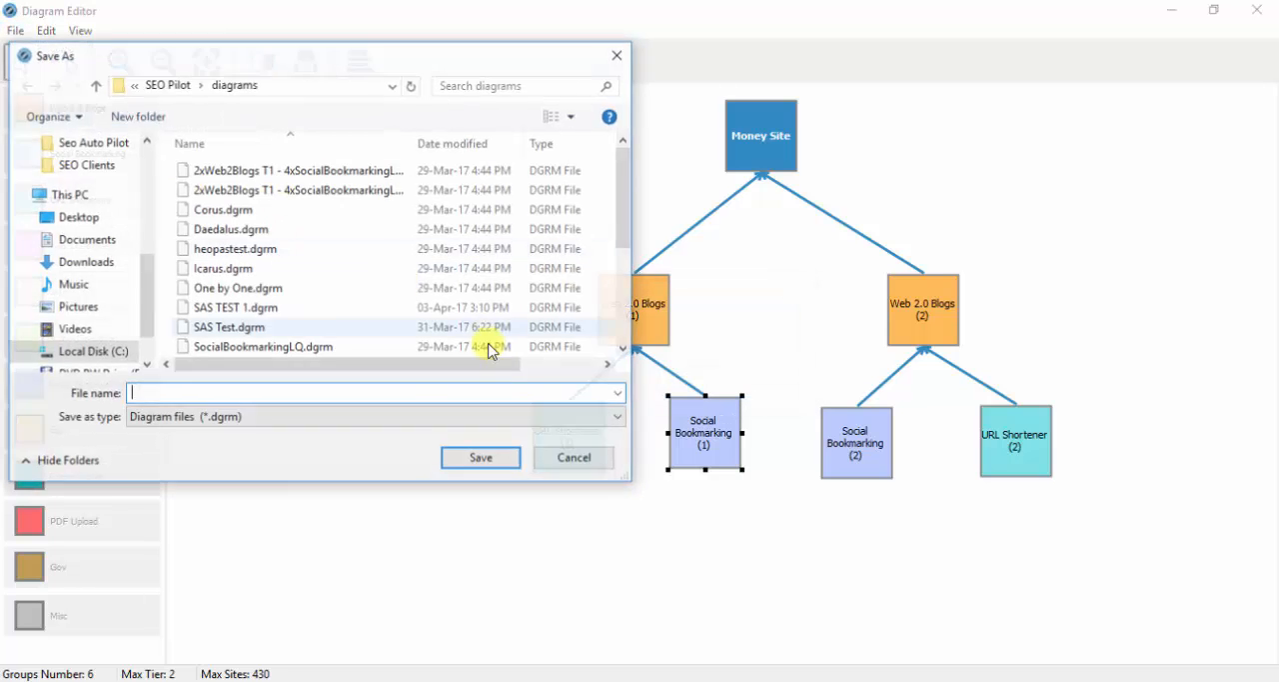
pyautogui.click(220, 310)
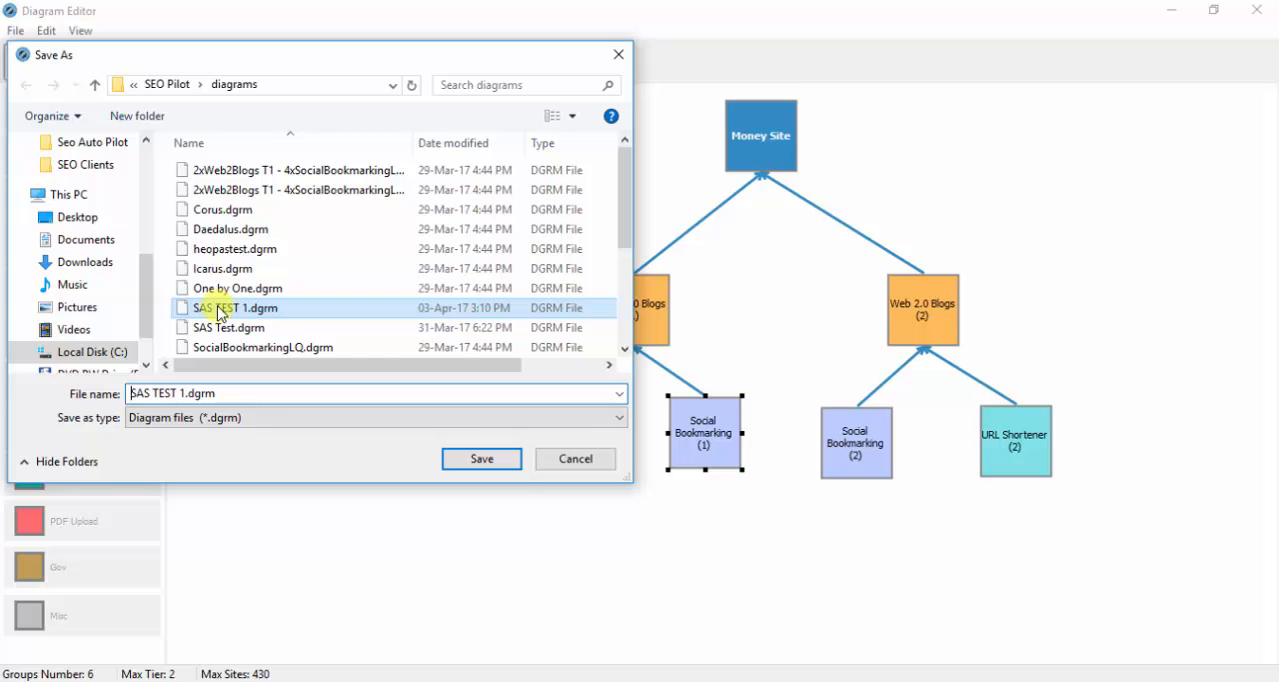
pyautogui.click(481, 459)
pyautogui.click(690, 357)
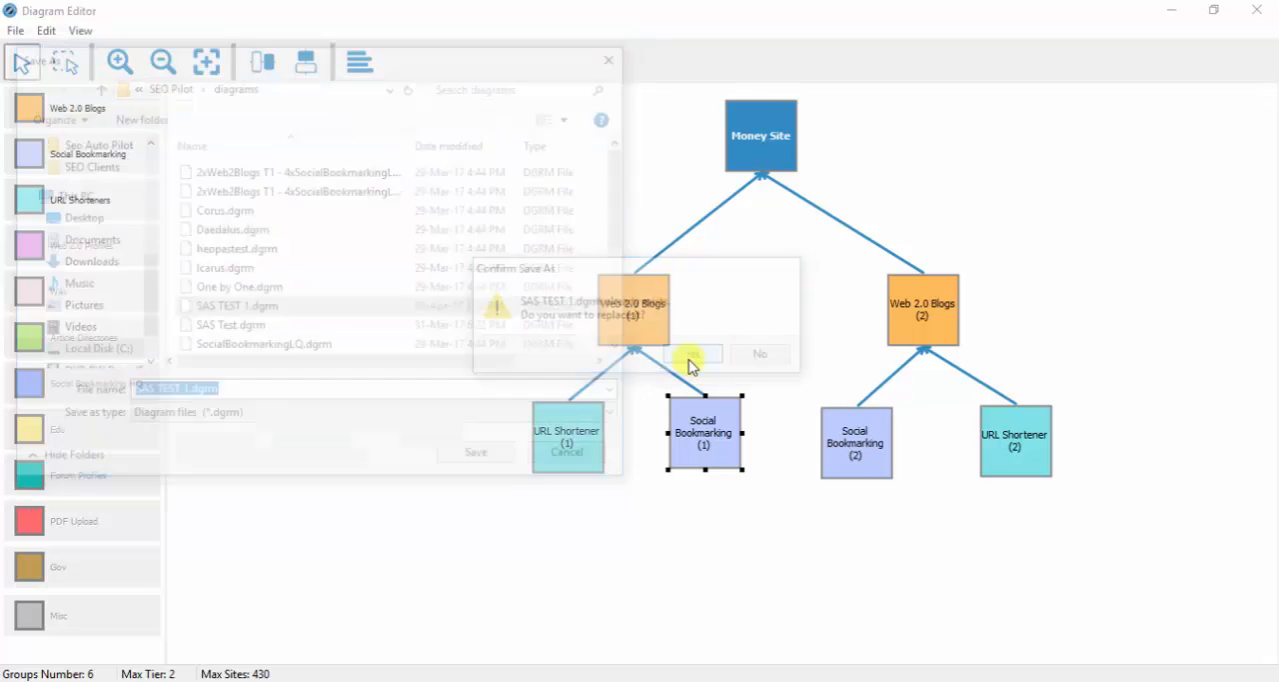
pyautogui.click(776, 377)
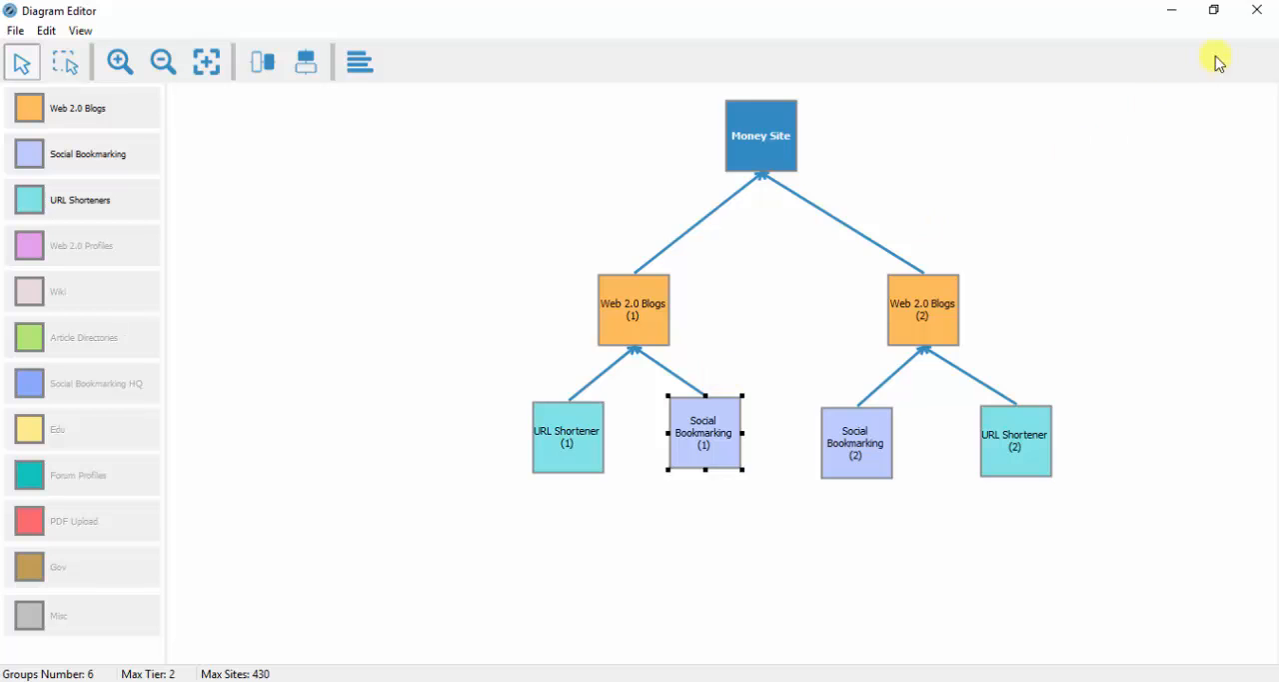
# - Close the diagram editor, select SAS TEST 1.dgrm as the campaign's strategy diagram and continue to the campaign settings
pyautogui.click(1256, 10)
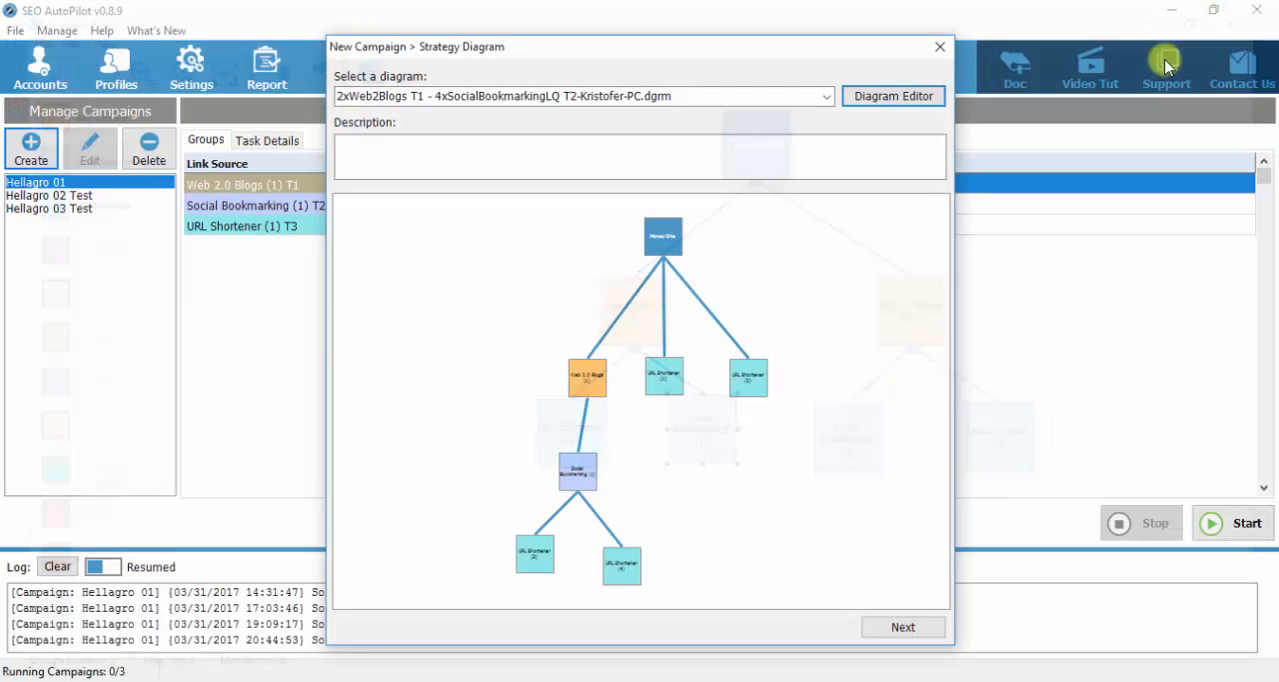
pyautogui.click(826, 96)
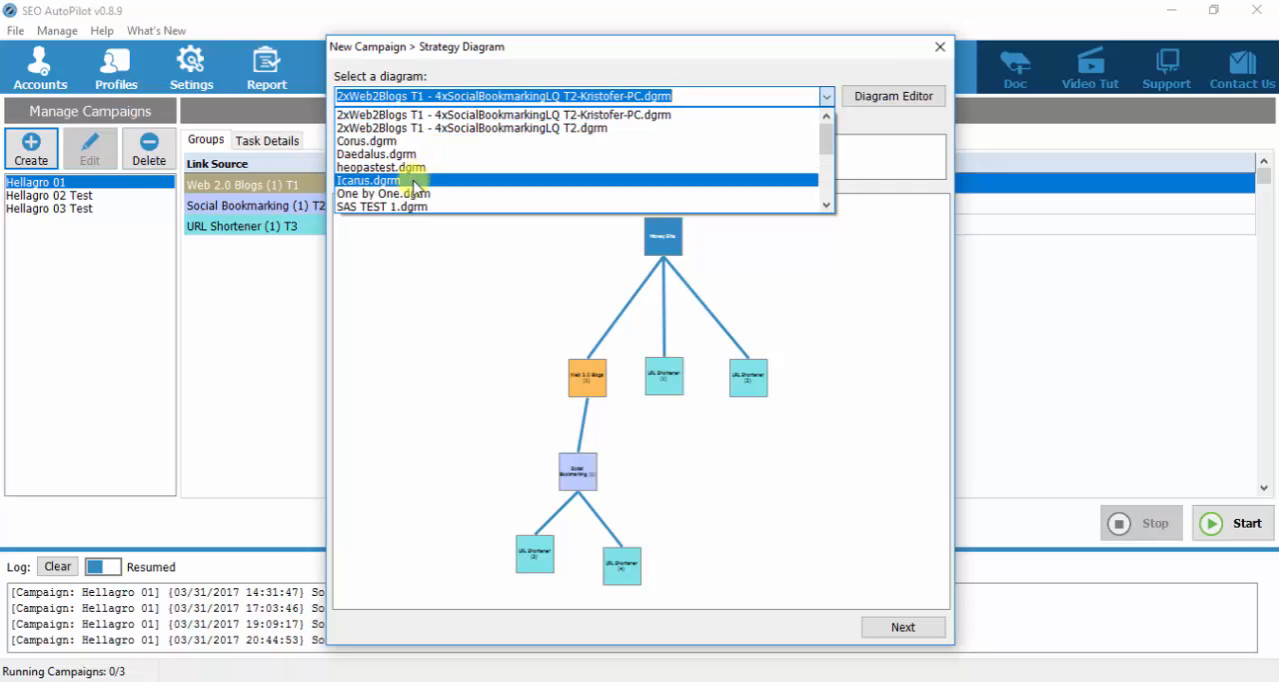
pyautogui.click(413, 206)
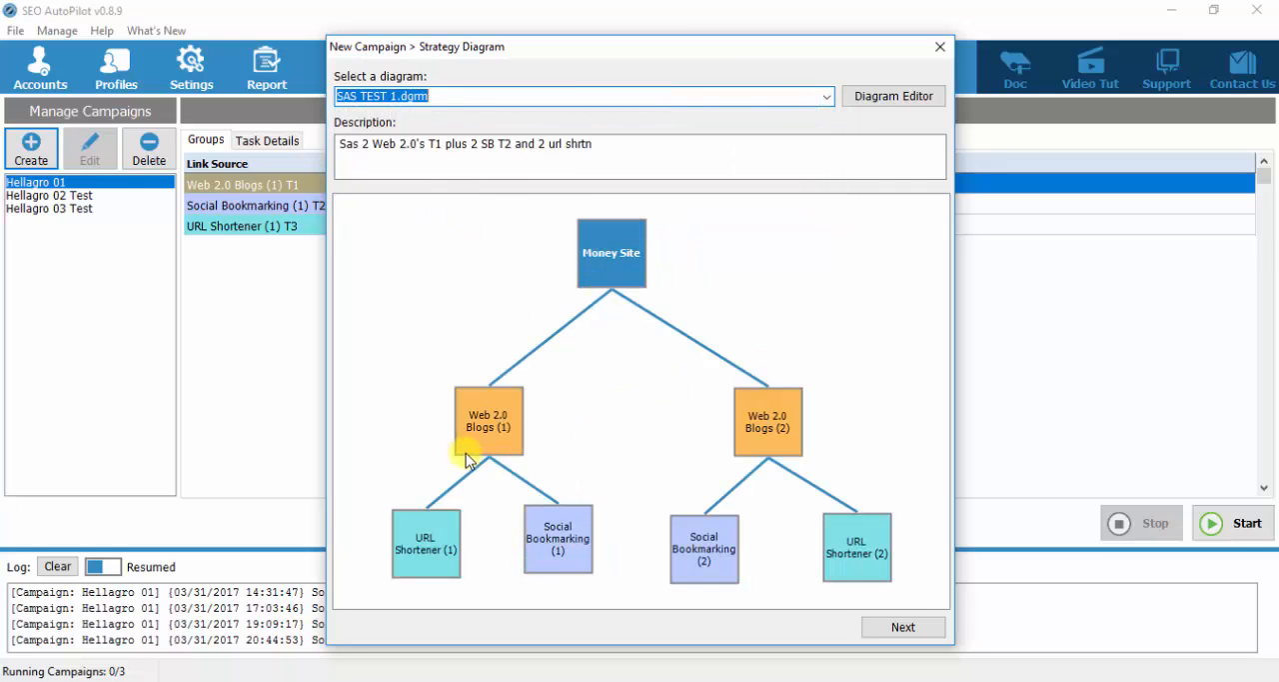
pyautogui.click(902, 630)
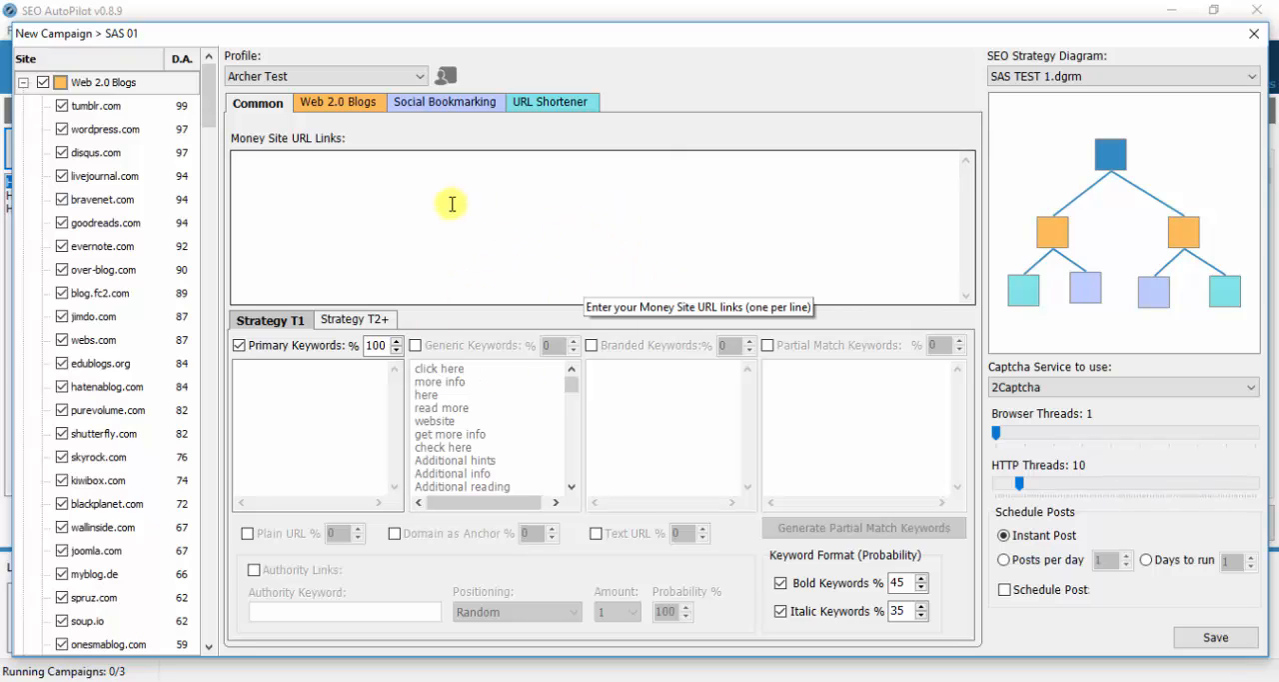
# - Review the campaign's Web 2.0 Blogs, Social Bookmarking and URL Shortener settings, and return to the Common settings
pyautogui.click(330, 104)
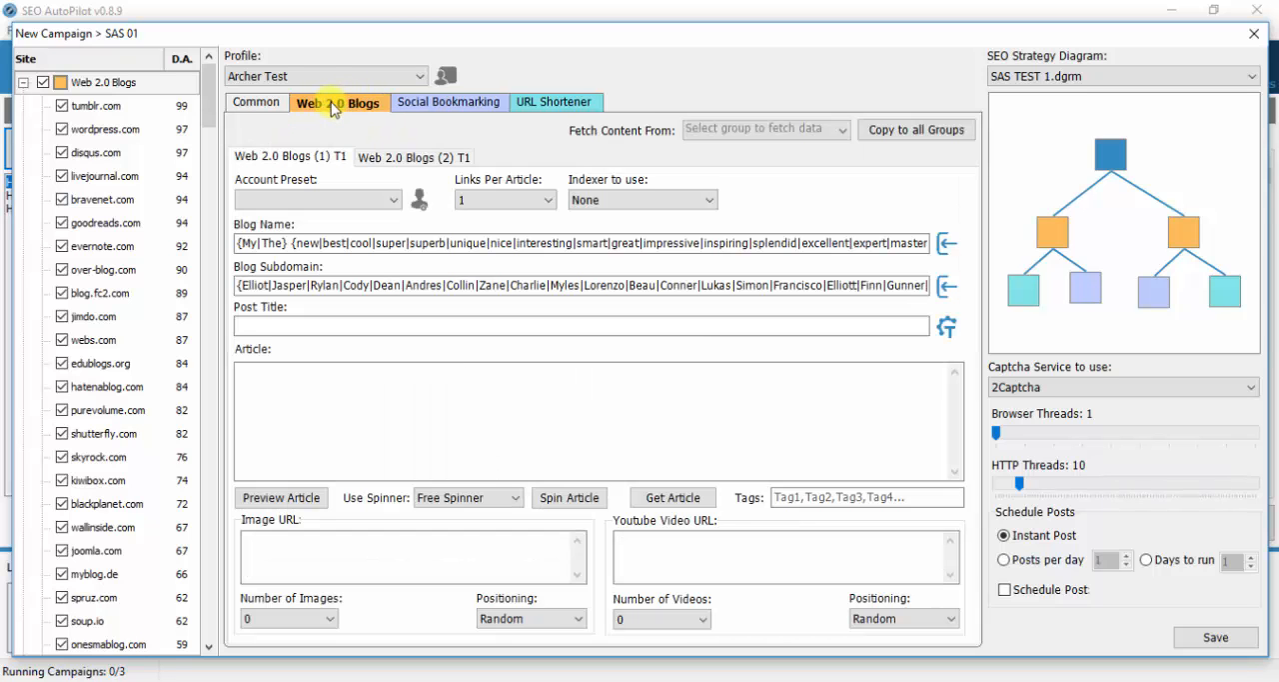
pyautogui.click(456, 108)
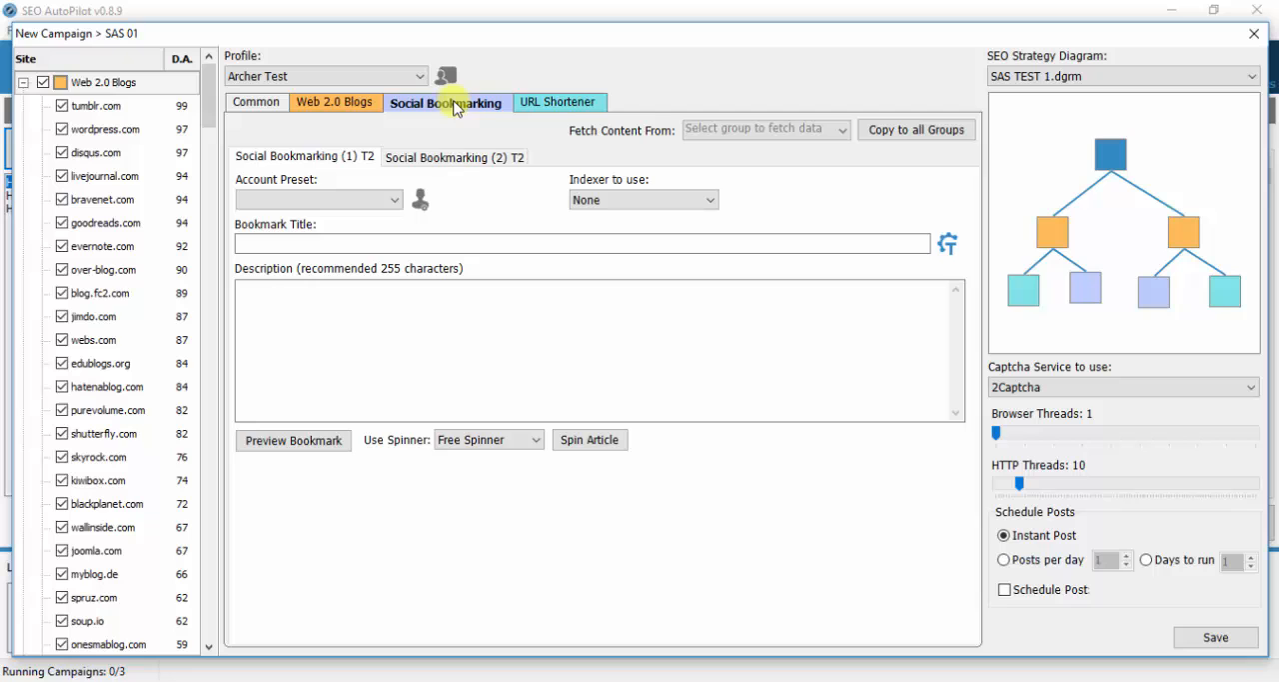
pyautogui.click(562, 104)
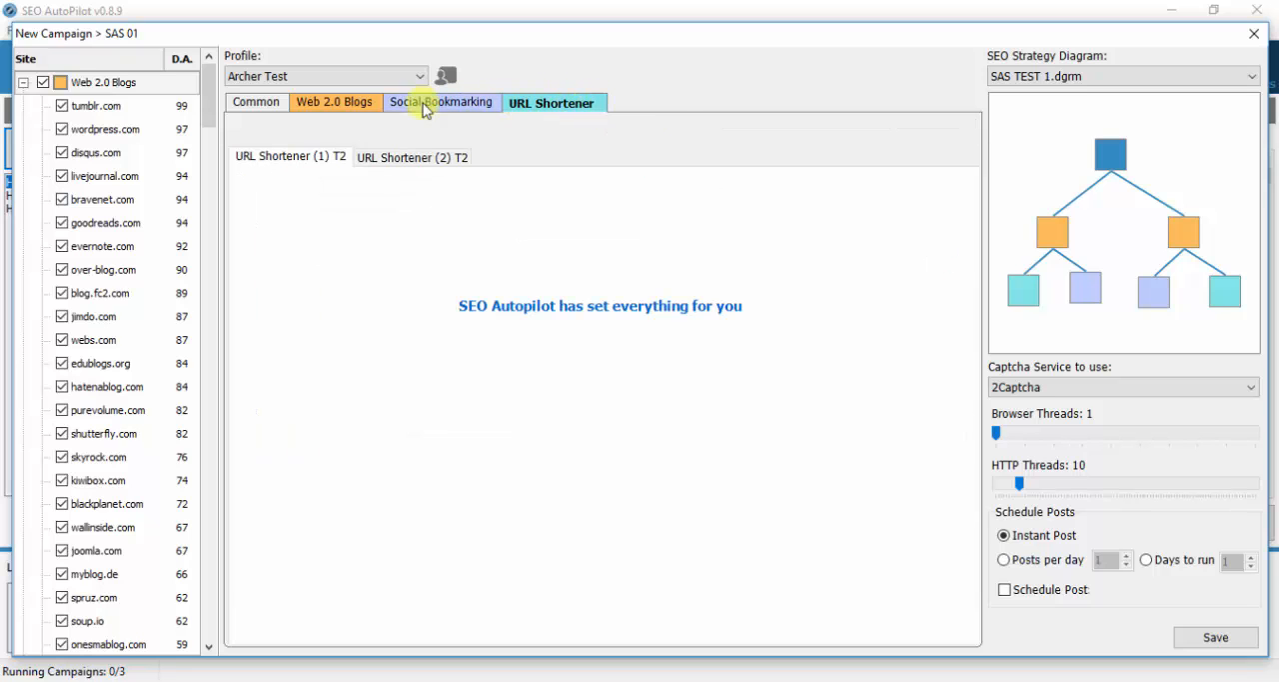
pyautogui.click(265, 104)
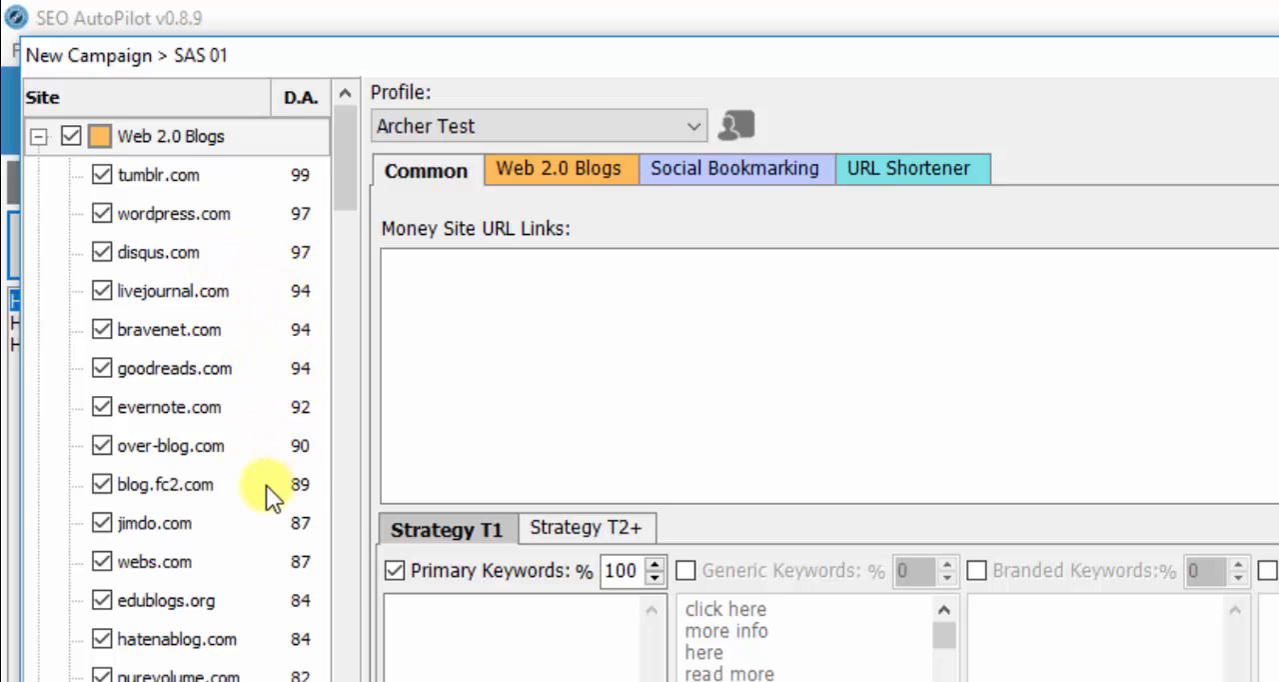
# - Examine the list of available sites and their D.A. values across the Web 2.0 Blogs, Social Bookmarking and URL Shortener groups
pyautogui.scroll(-4, 250, 664)
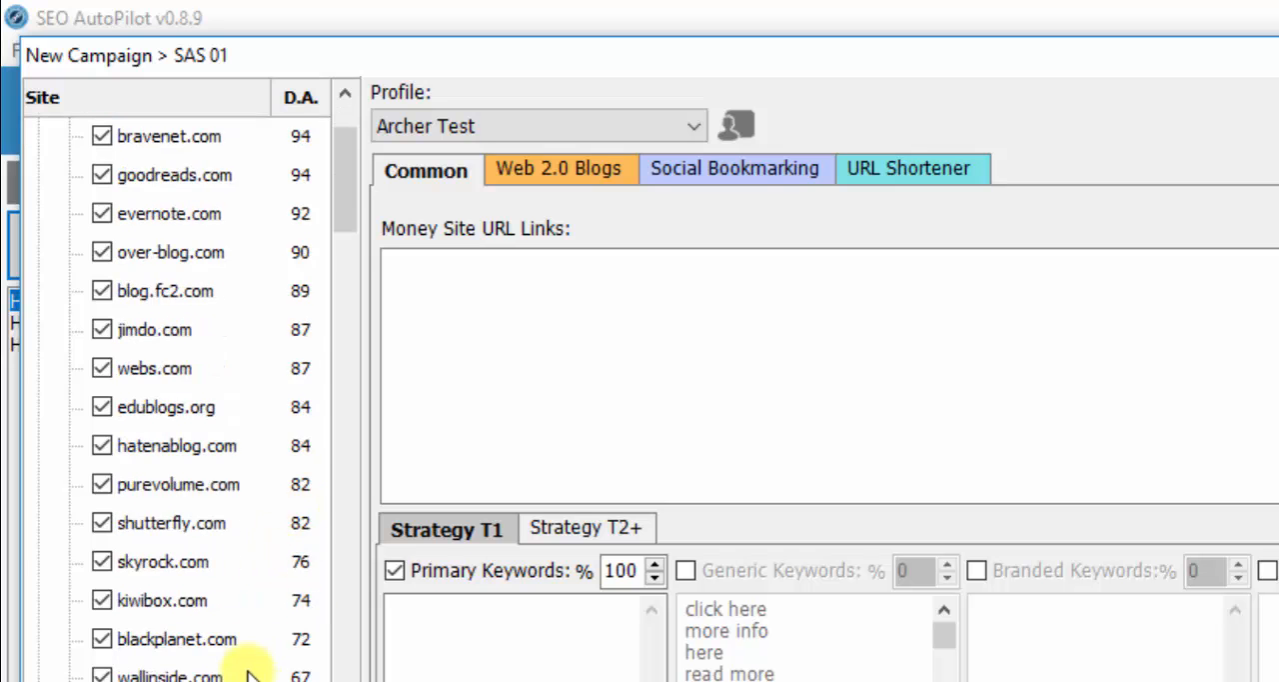
pyautogui.scroll(-10, 243, 660)
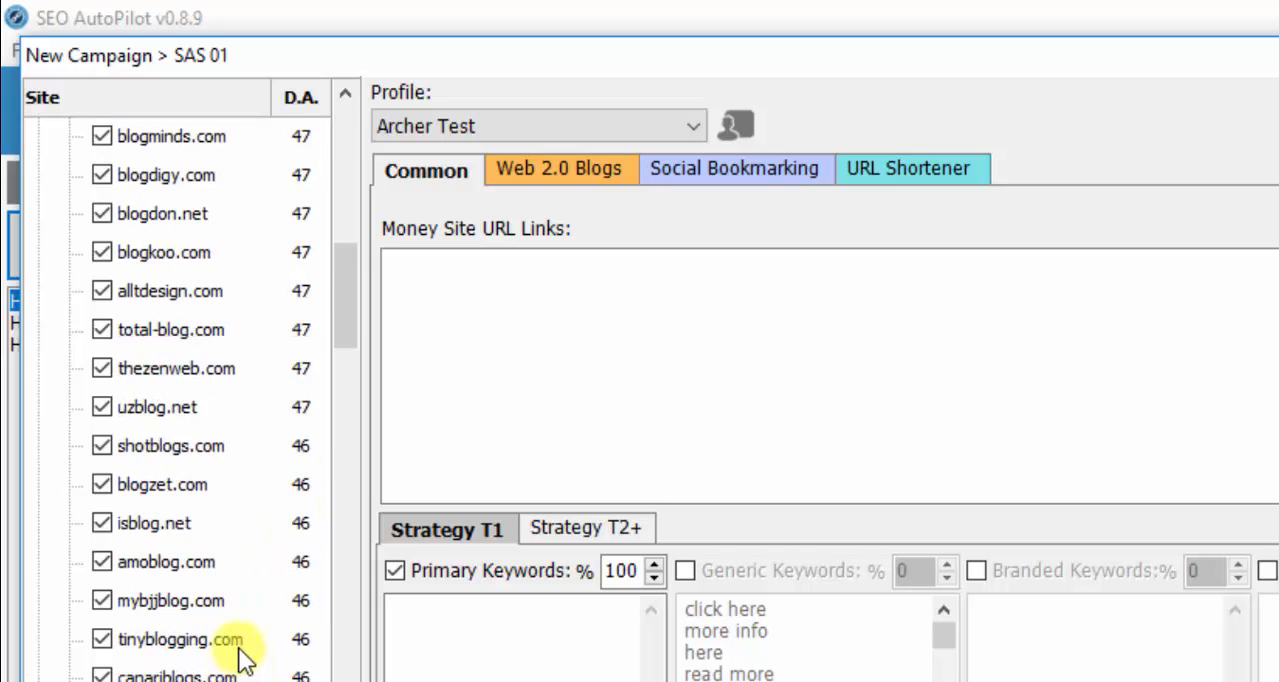
pyautogui.scroll(-3, 243, 654)
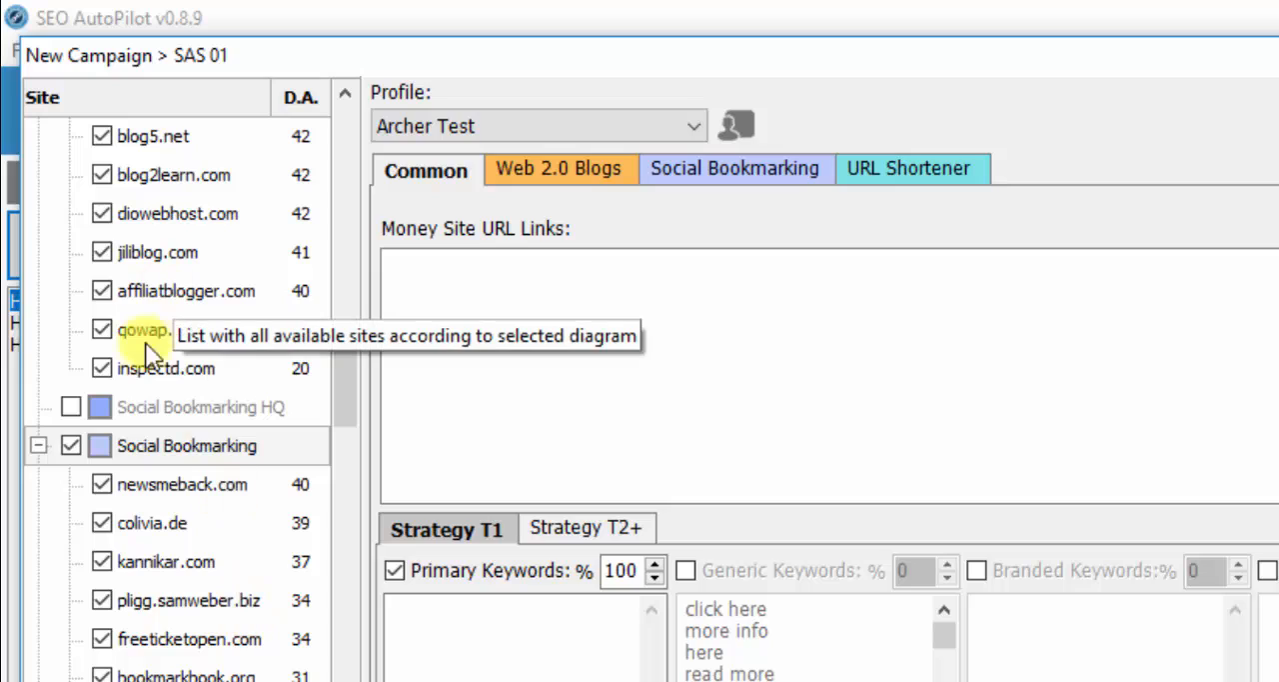
pyautogui.scroll(-3, 265, 496)
pyautogui.moveTo(344, 420); pyautogui.dragTo(360, 615)
pyautogui.scroll(-16, 228, 267)
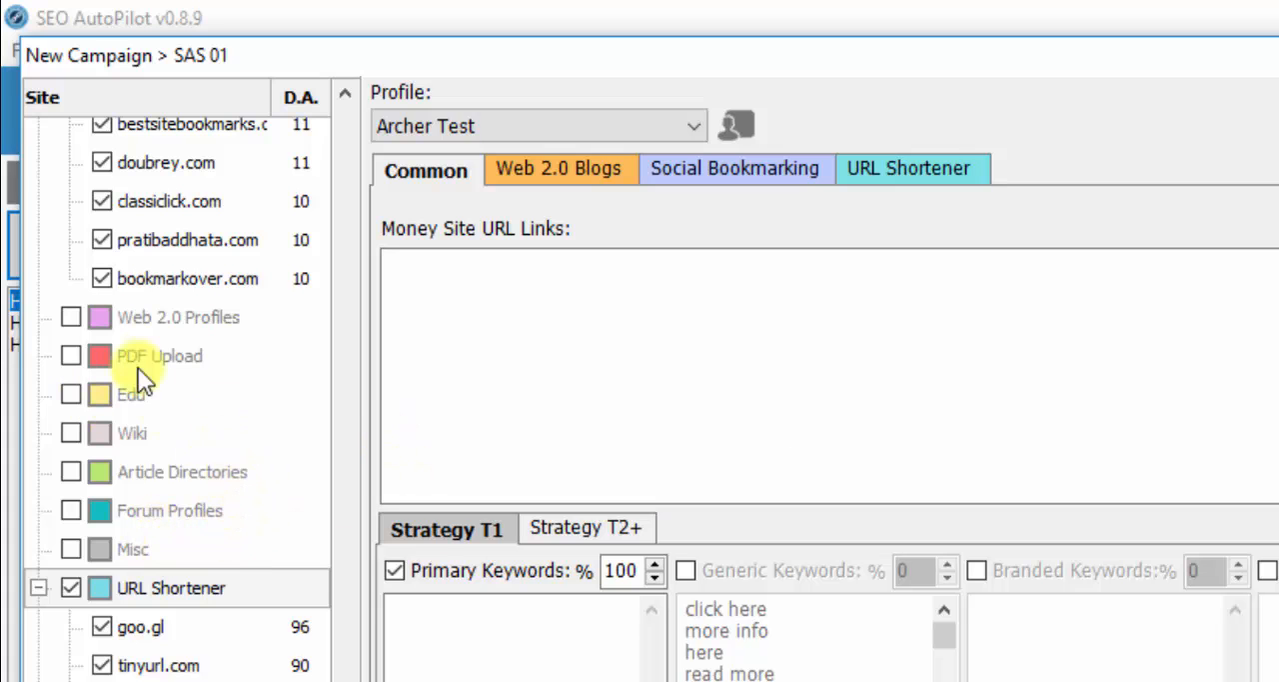
pyautogui.scroll(-2, 211, 549)
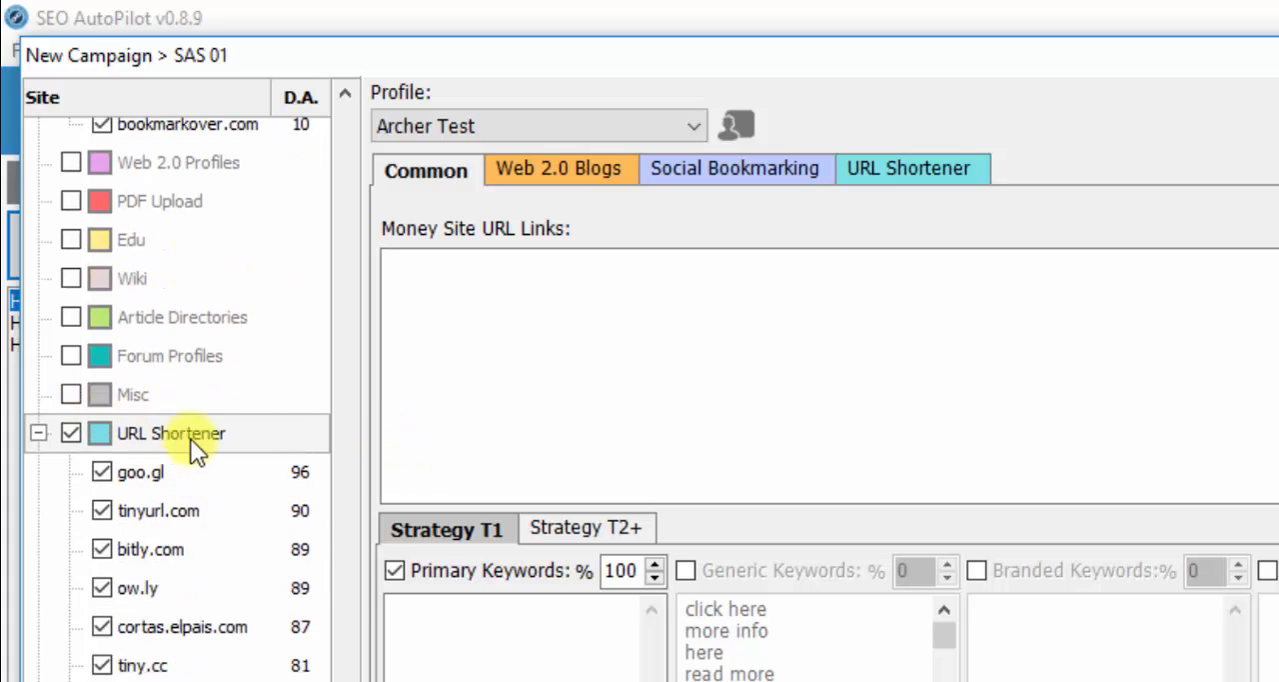
pyautogui.click(179, 433)
pyautogui.scroll(-5, 228, 521)
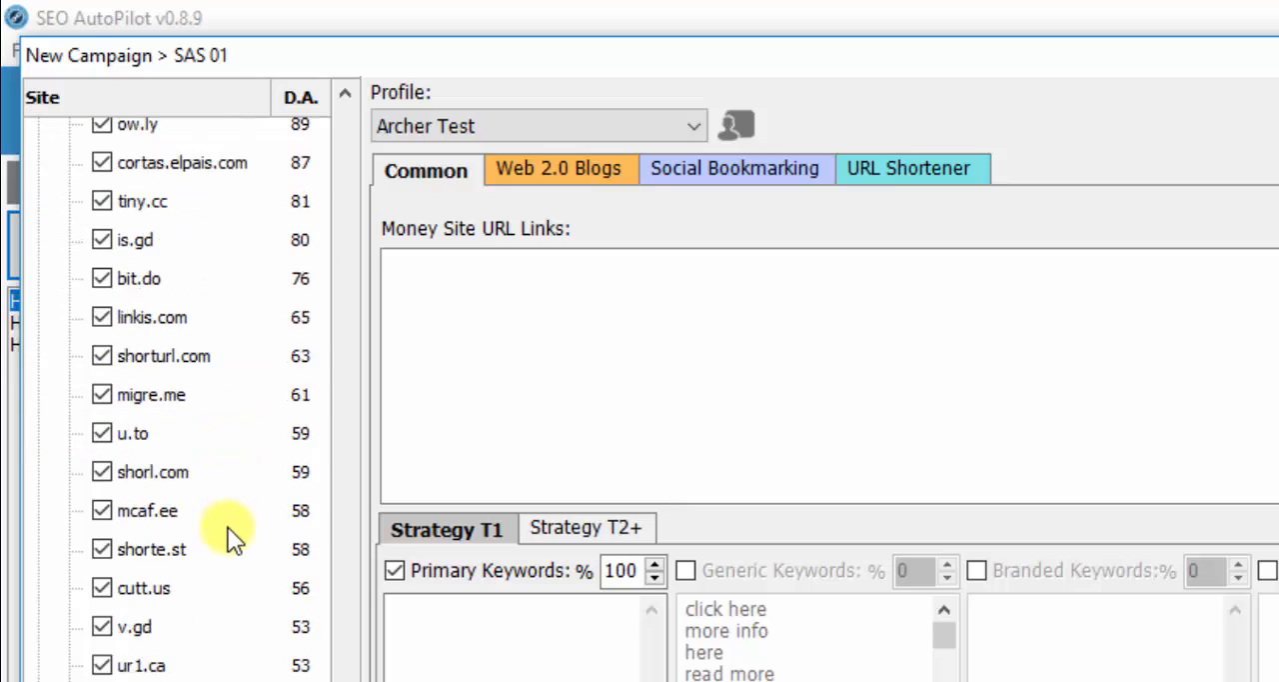
pyautogui.scroll(15, 228, 519)
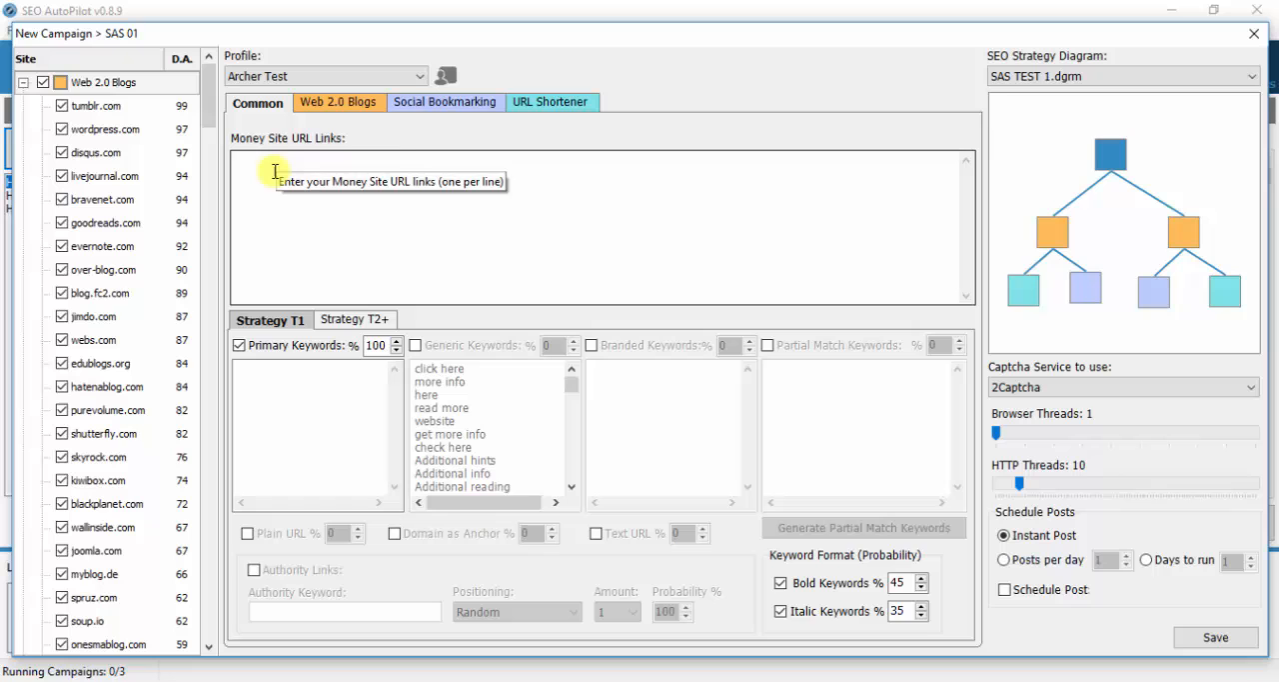
# - Enable generic, branded and partial match keywords plus Plain URL, Domain as Anchor and Text URL for Strategy T1
pyautogui.click(456, 282)
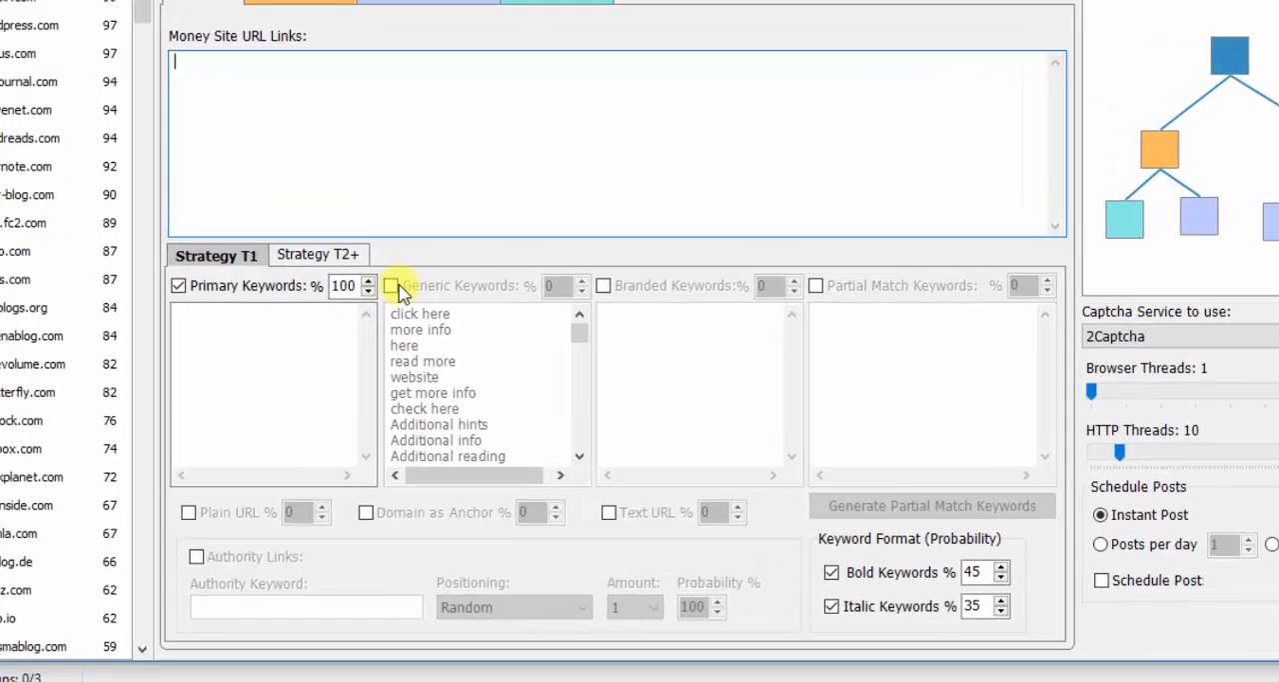
pyautogui.click(415, 344)
pyautogui.click(592, 345)
pyautogui.click(887, 196)
pyautogui.click(100, 481)
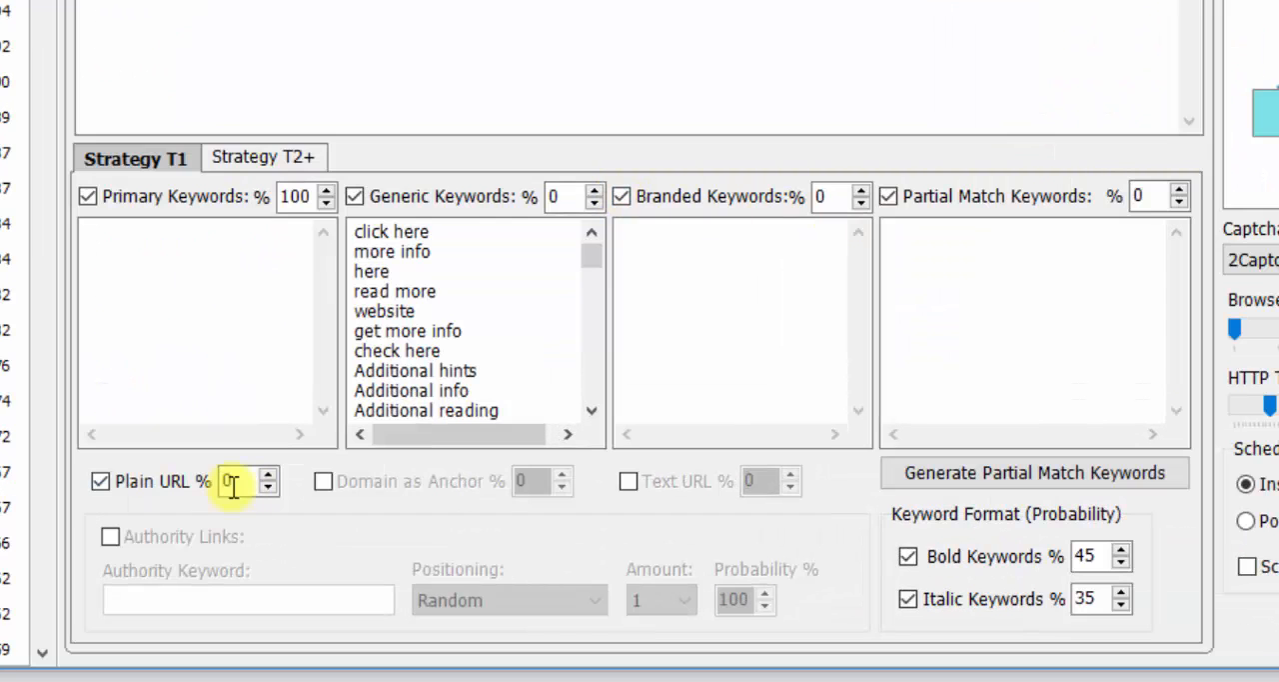
pyautogui.click(323, 481)
pyautogui.click(627, 481)
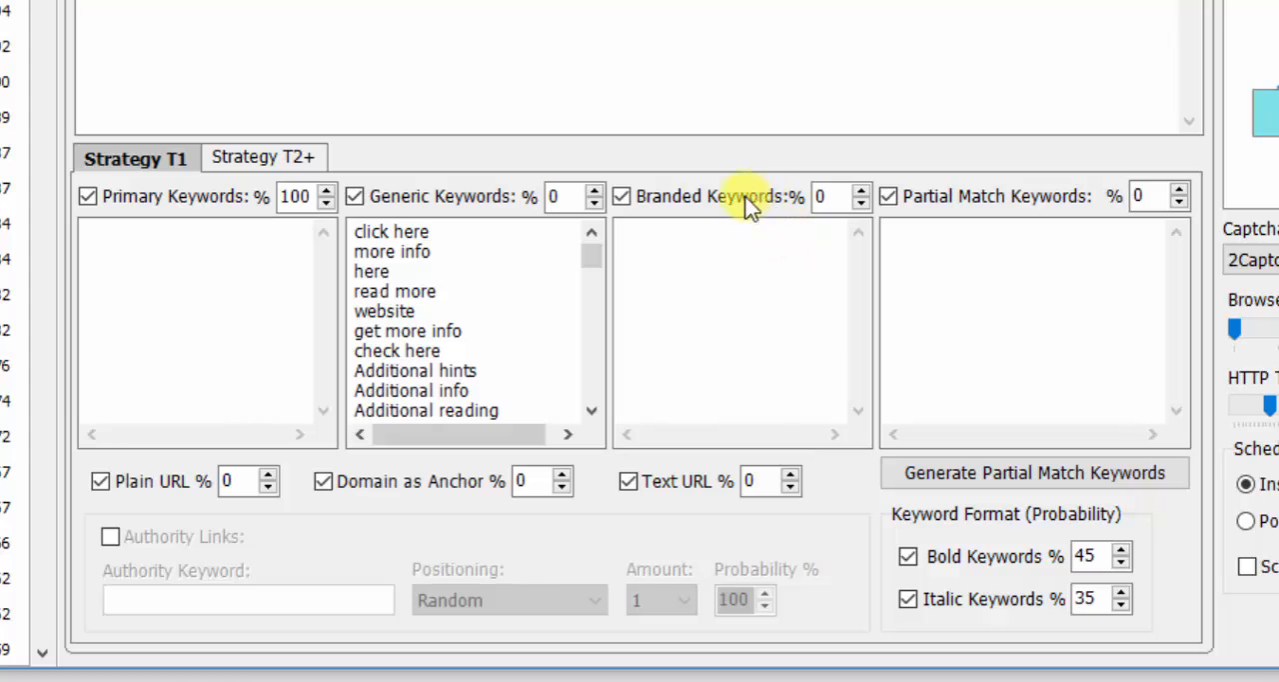
# - Look over the branded and partial match keyword fields and the Strategy T2+ settings
pyautogui.click(704, 247)
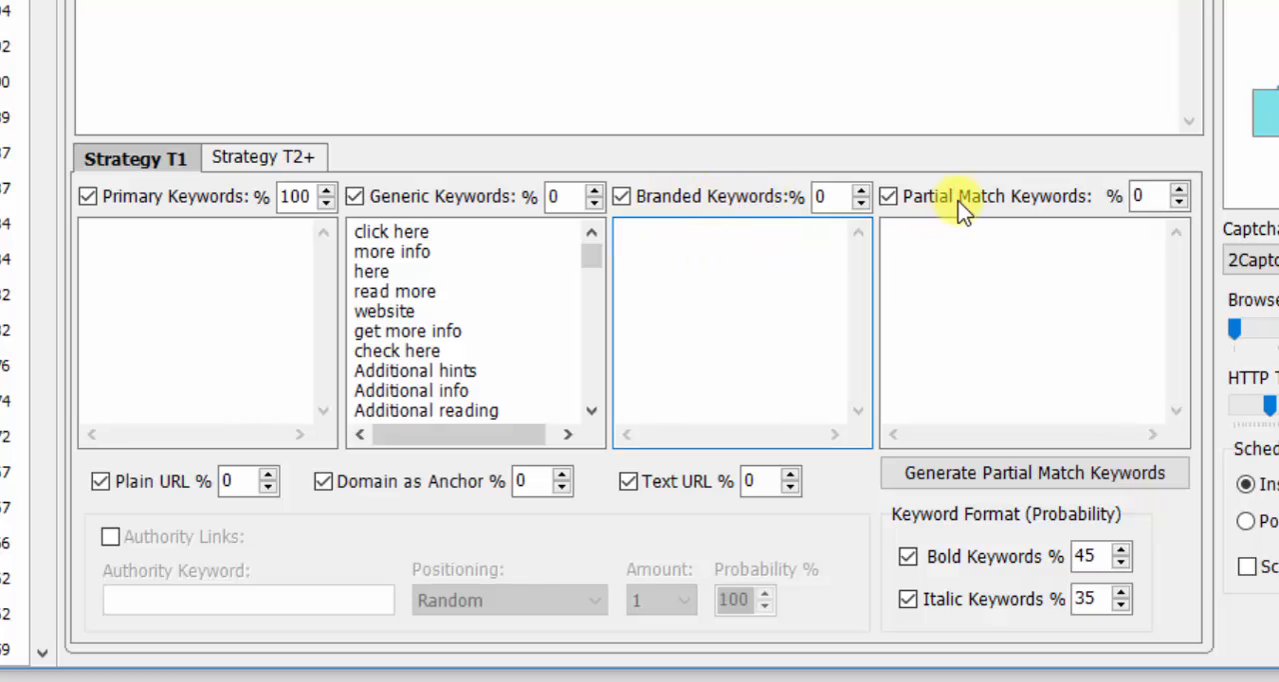
pyautogui.click(958, 250)
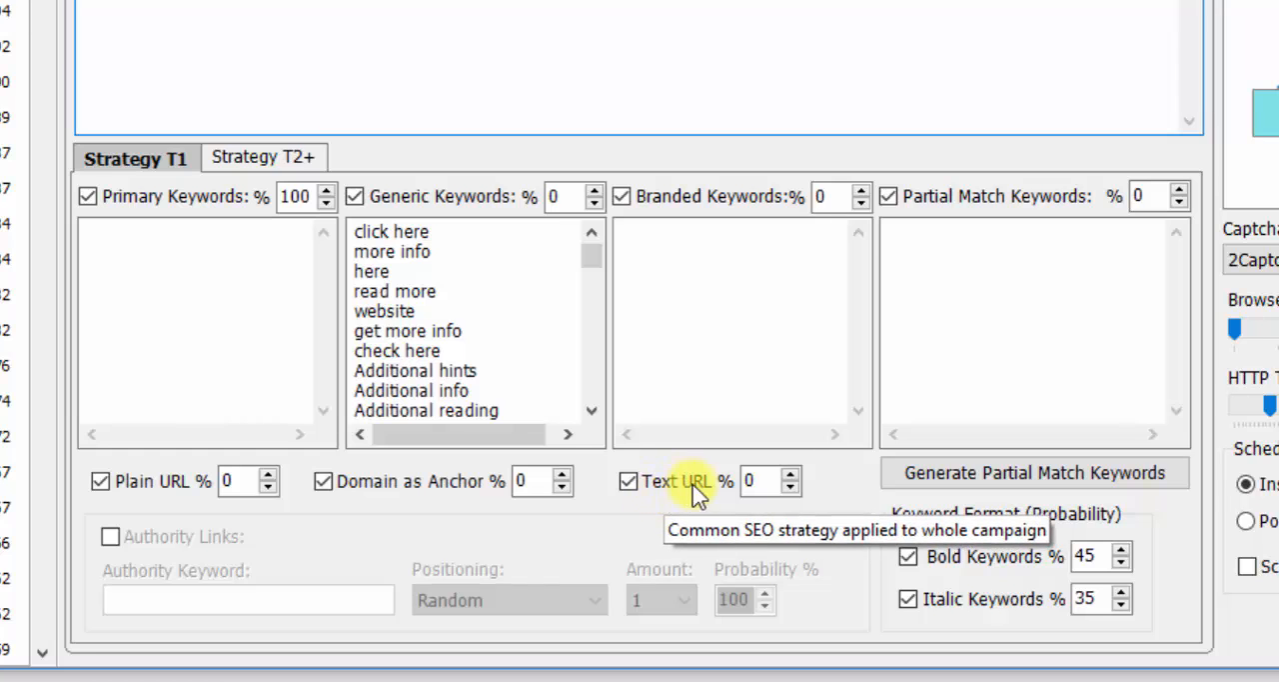
pyautogui.click(255, 165)
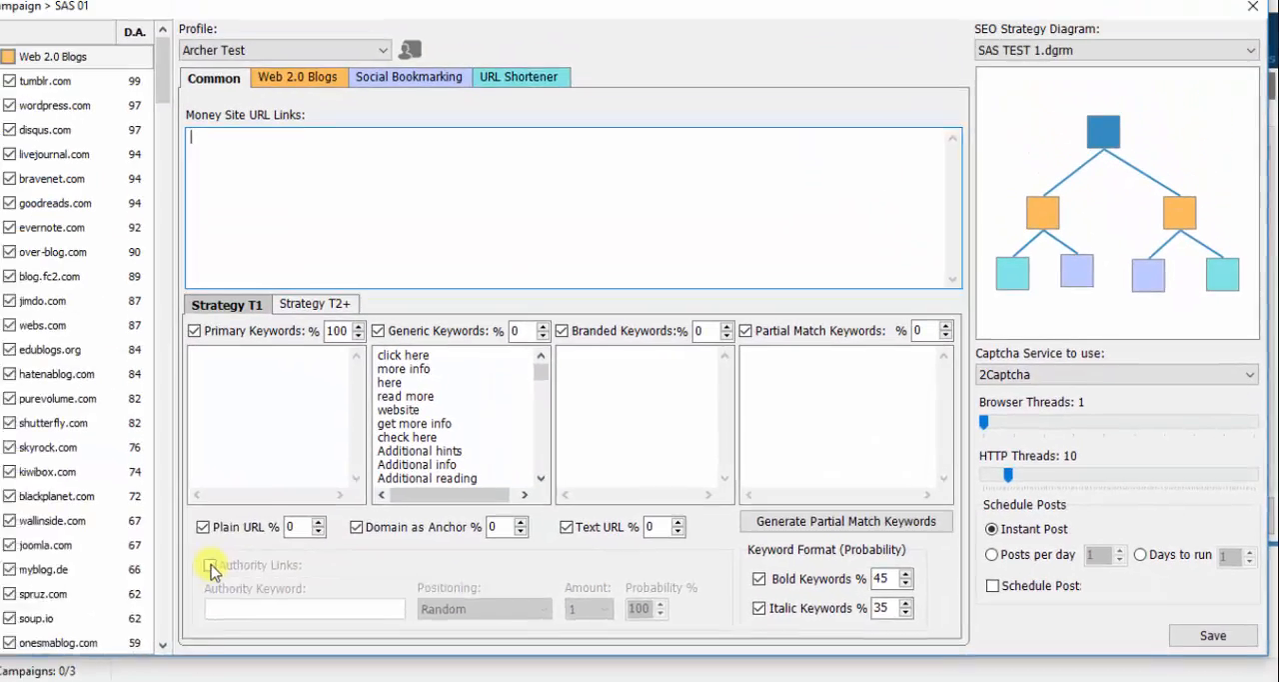
# - Try authority links with the keyword seo, Random positioning and an amount of 1, and disable them again
pyautogui.click(211, 567)
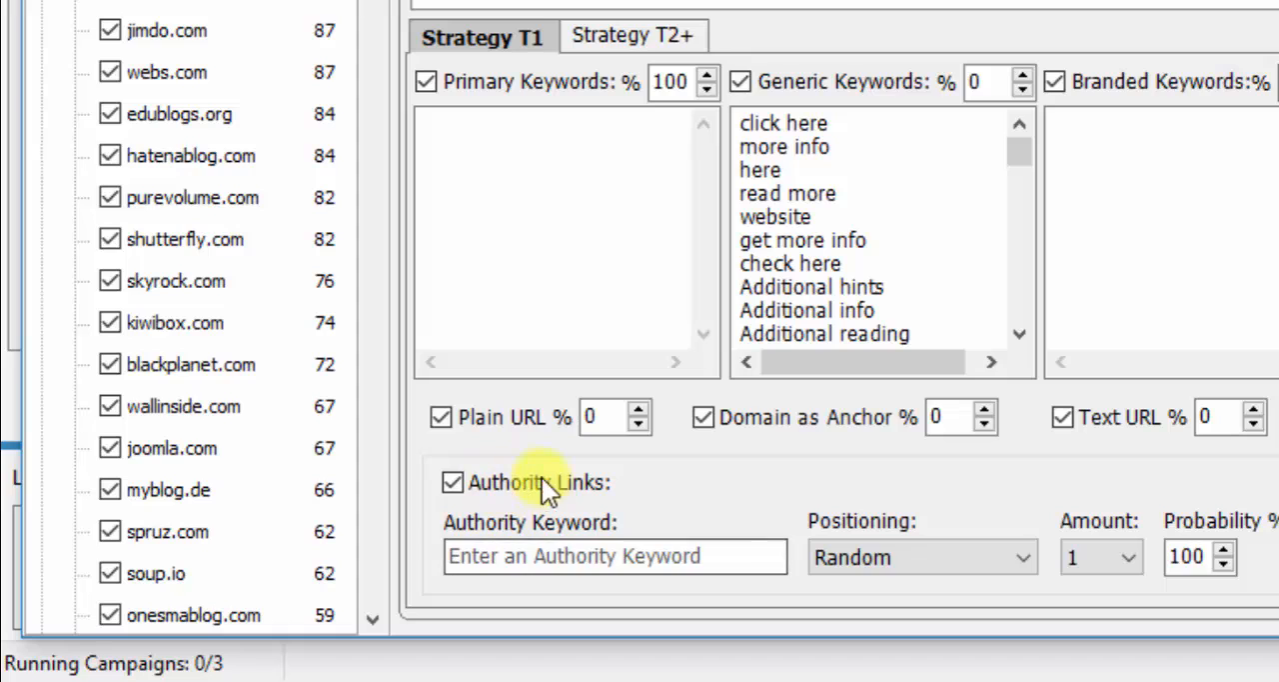
pyautogui.click(556, 555)
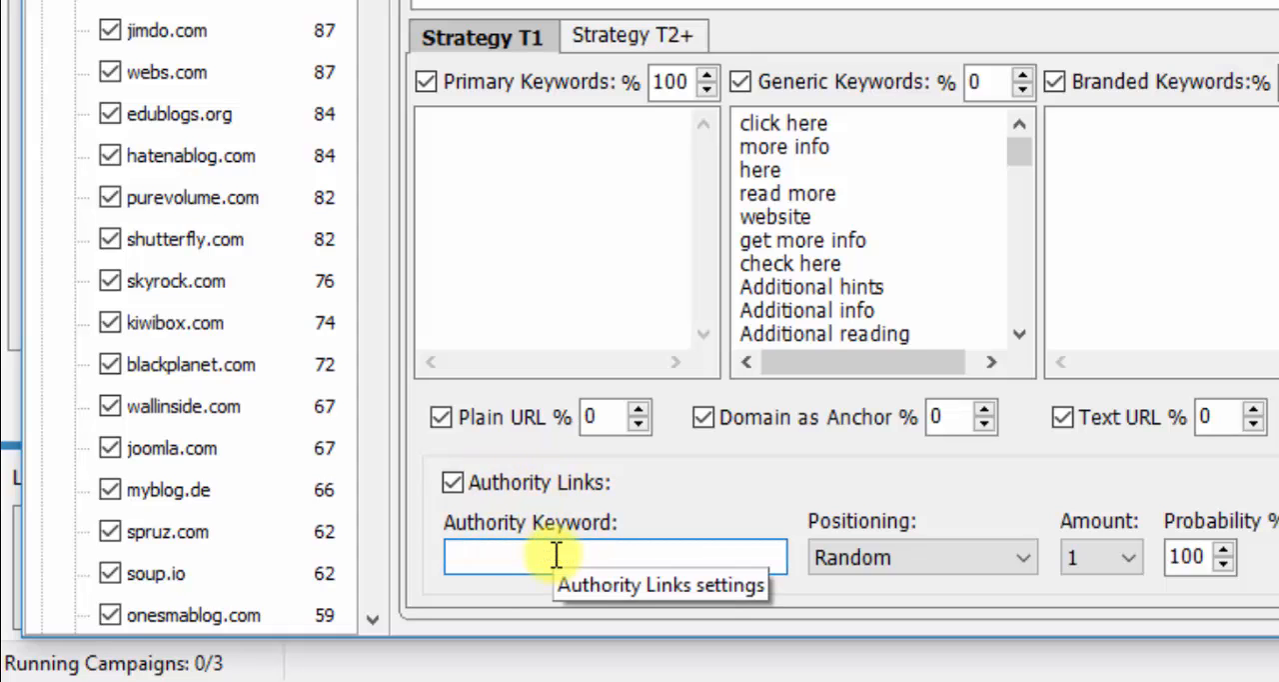
pyautogui.write('seo')
pyautogui.click(870, 558)
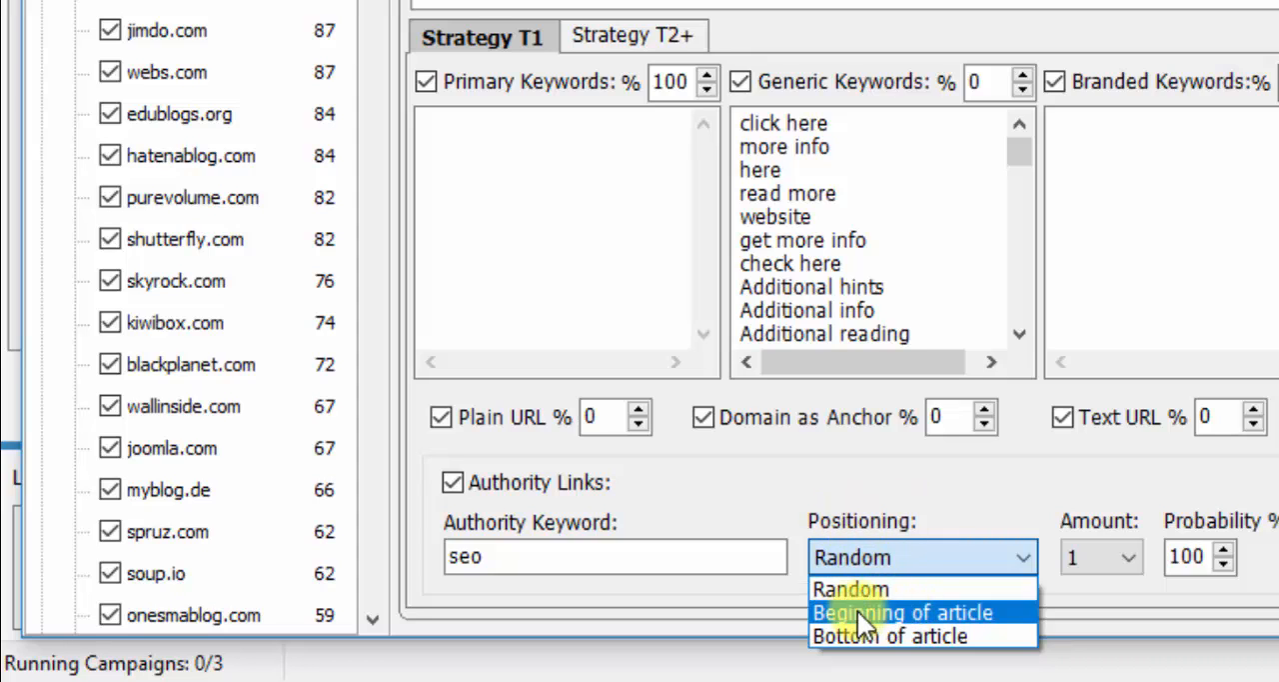
pyautogui.click(867, 589)
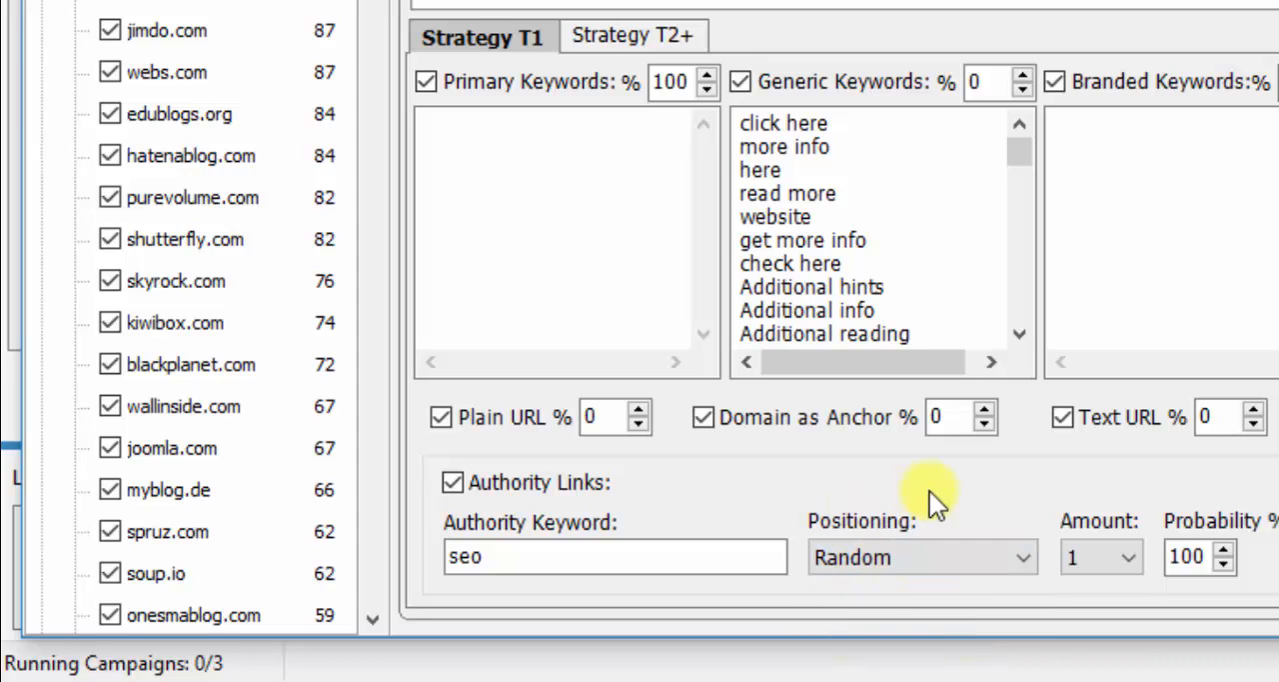
pyautogui.click(1136, 552)
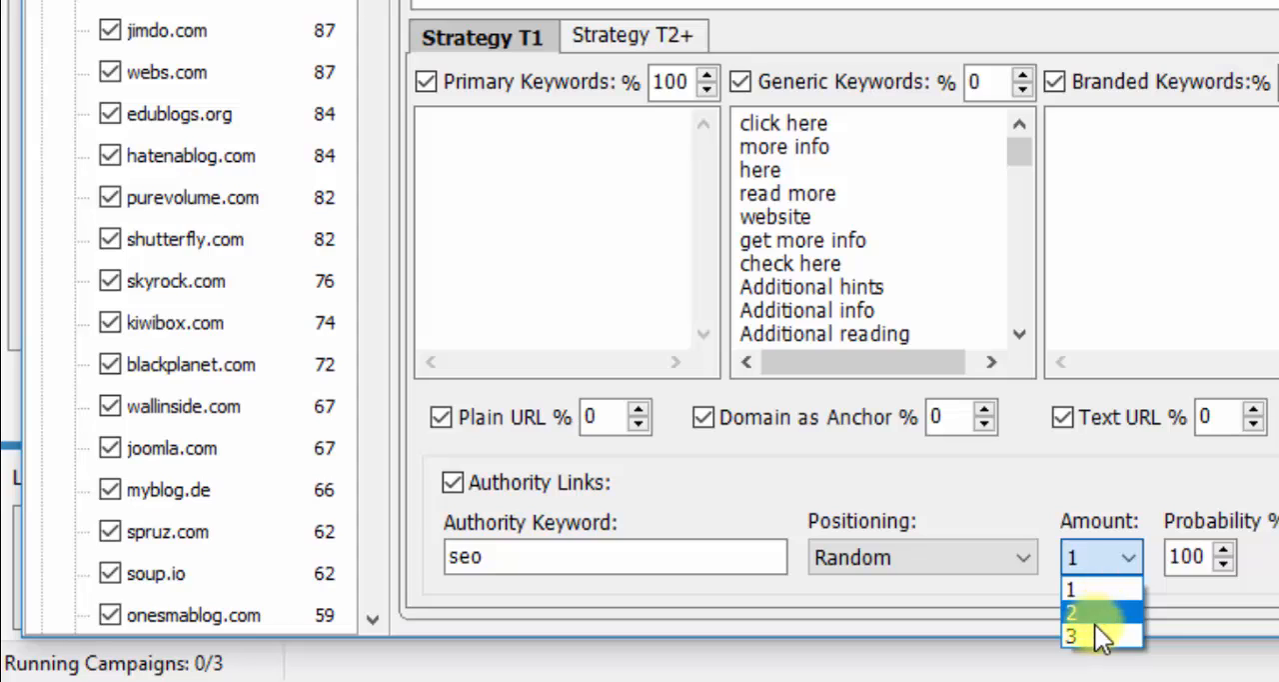
pyautogui.click(1137, 549)
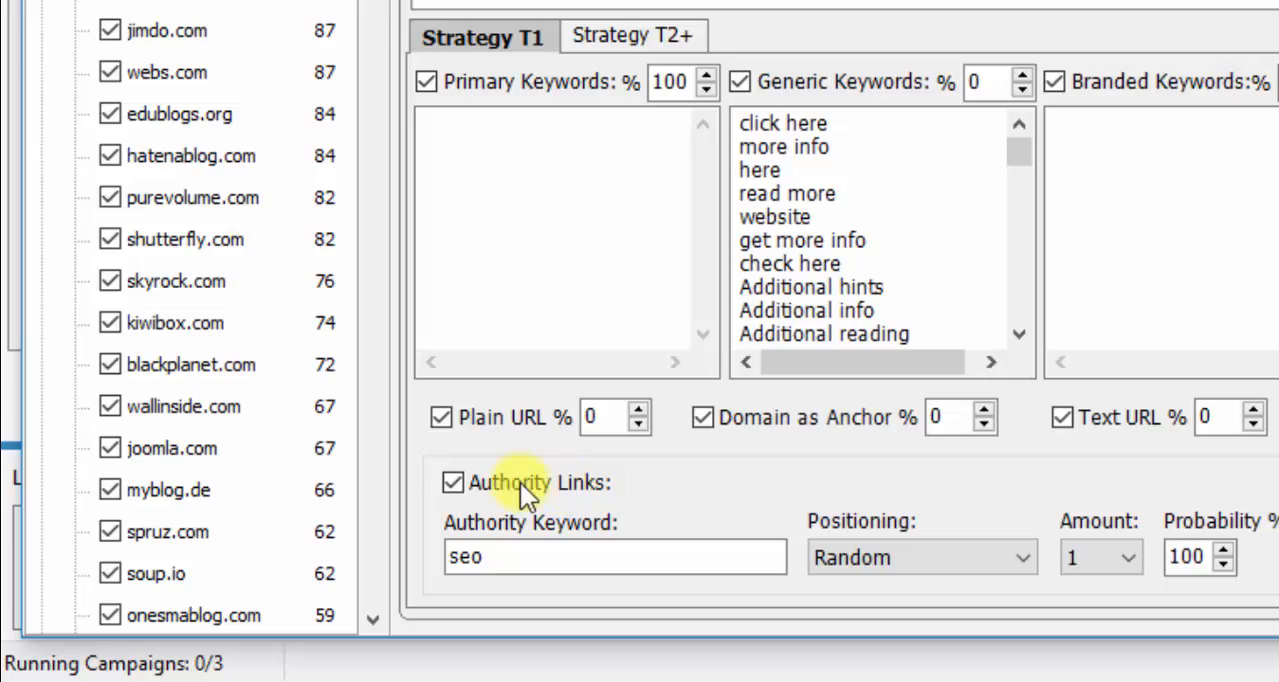
pyautogui.click(453, 479)
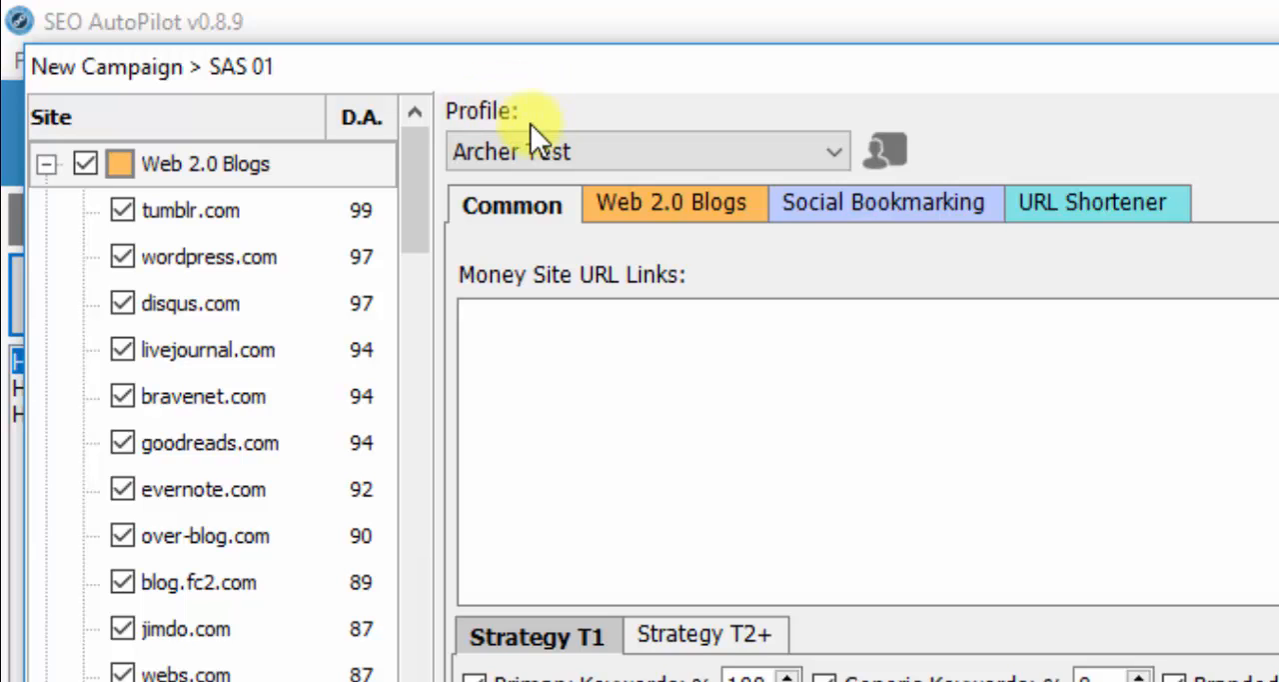
# - Check the available campaign profiles, keep the current one and return to the Money Site URL Links field
pyautogui.click(836, 150)
pyautogui.click(835, 150)
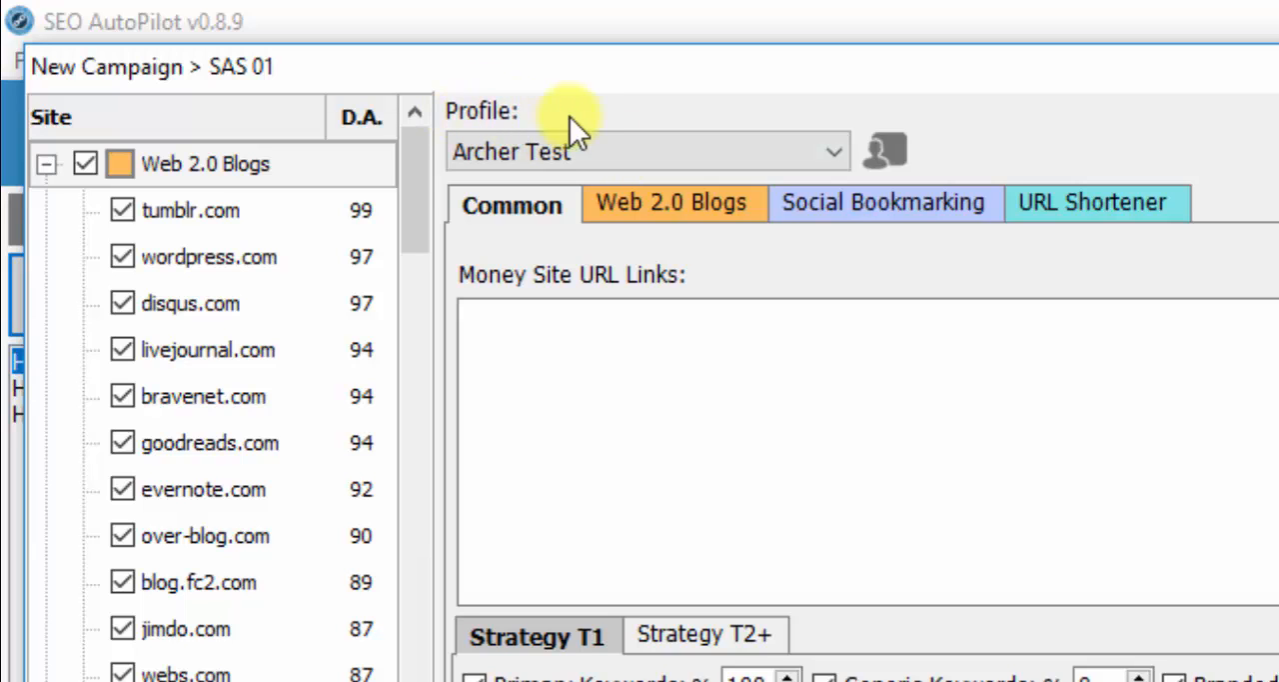
pyautogui.click(831, 150)
pyautogui.click(831, 150)
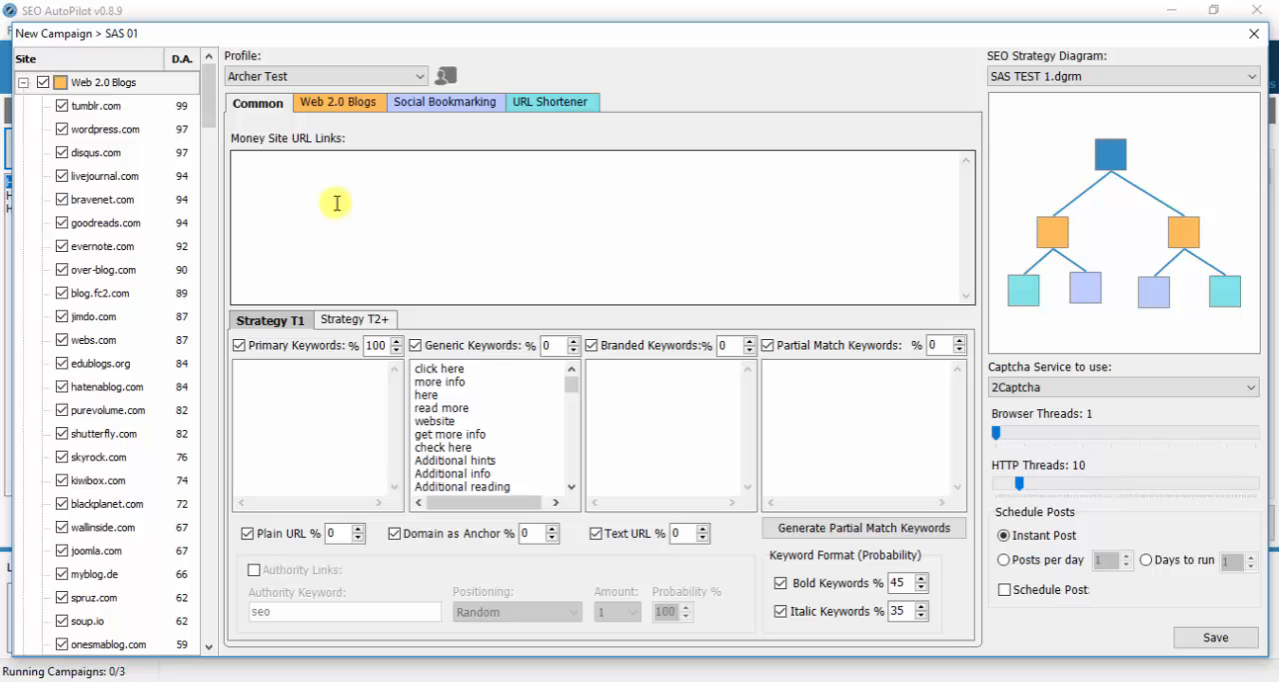
pyautogui.click(657, 384)
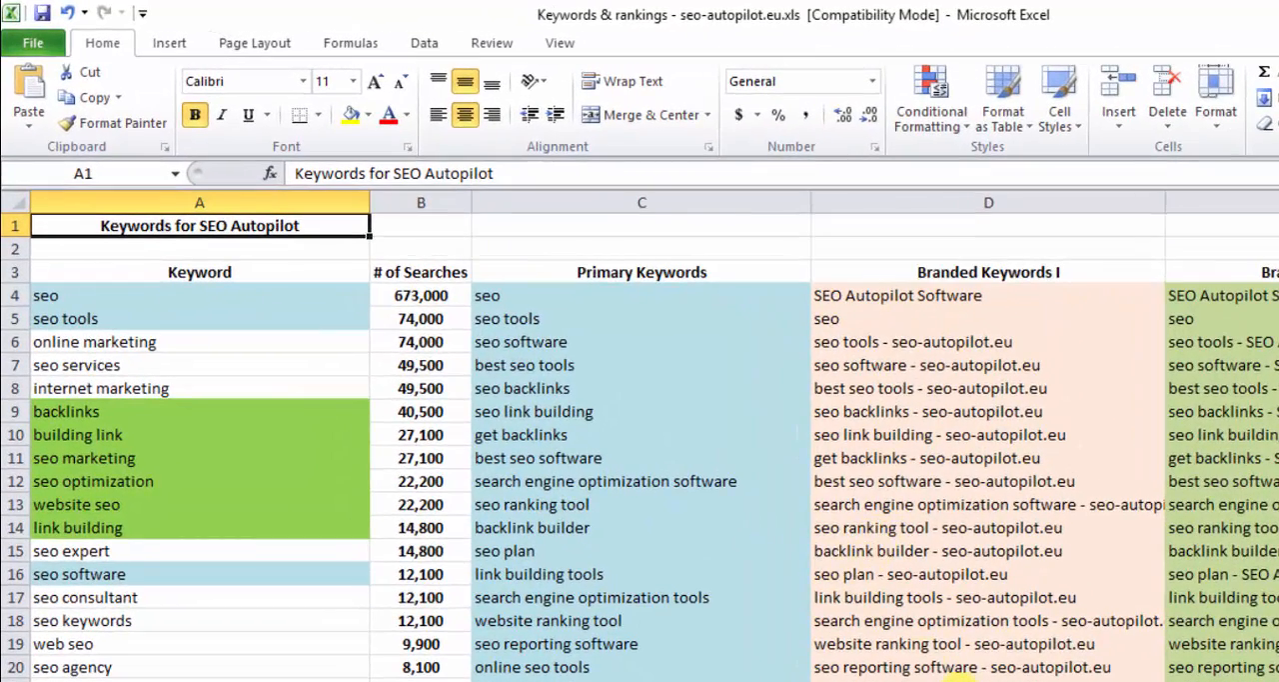
# - Switch to Excel and examine the keyword, website URL and image URL sheets of the Keywords & rankings workbook
pyautogui.moveTo(960, 680); pyautogui.dragTo(930, 681)
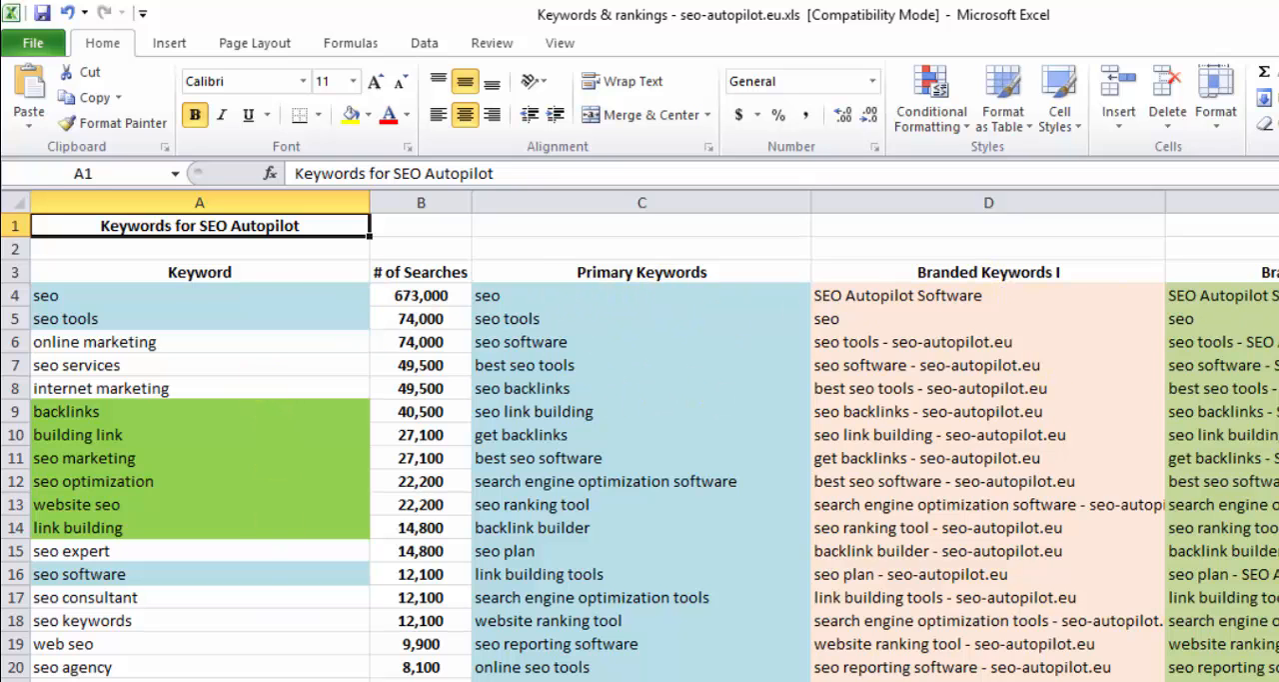
pyautogui.hscroll(1, 655, 448)
pyautogui.hscroll(-1, 655, 448)
pyautogui.hotkey('ctrl', 'pagedown')
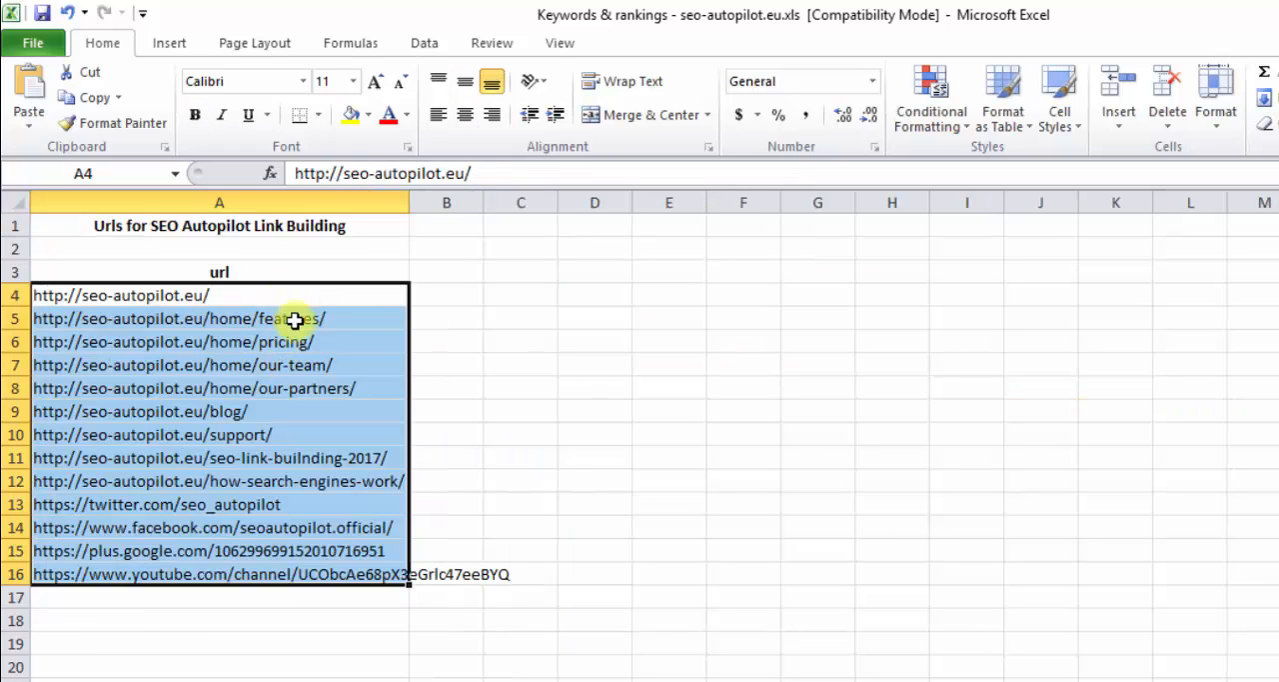
pyautogui.click(306, 295)
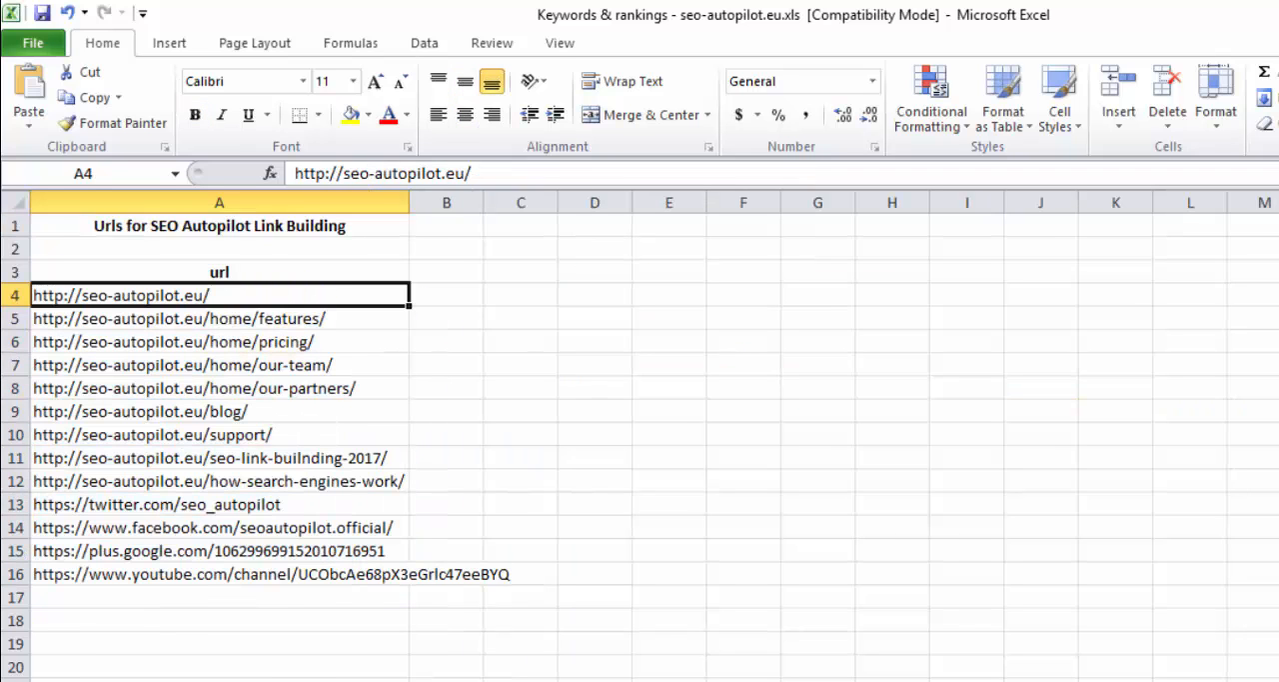
pyautogui.hotkey('ctrl', 'pagedown')
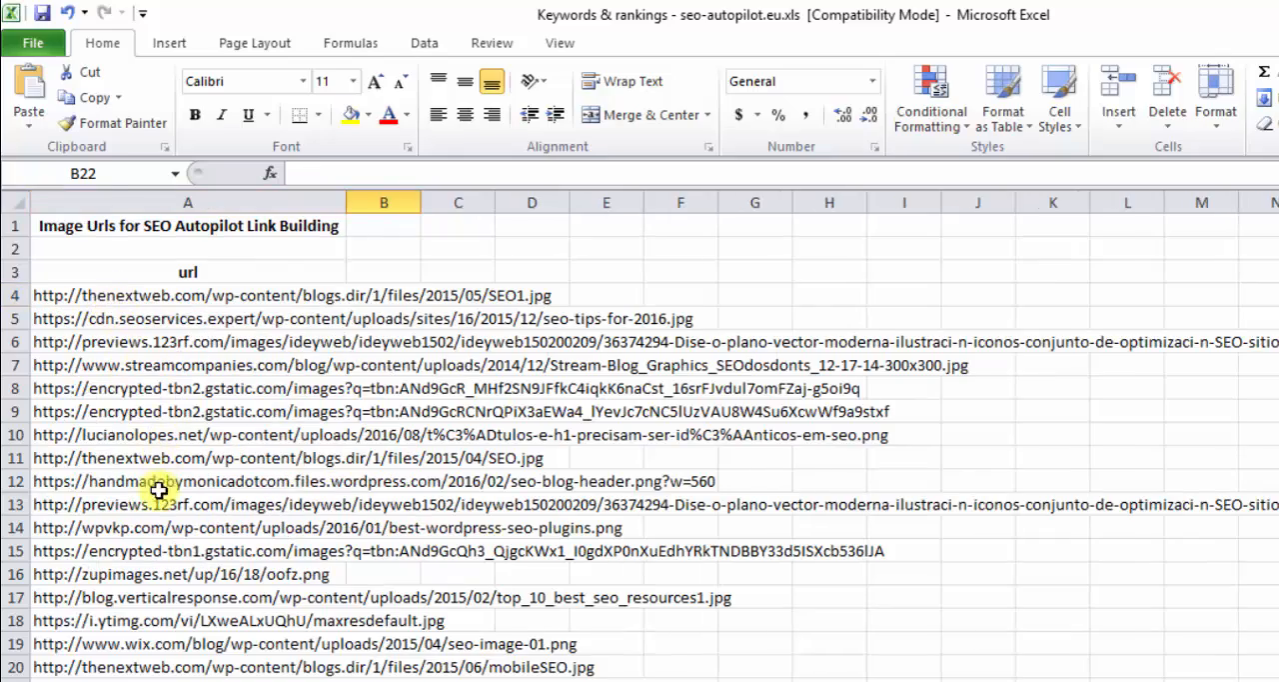
pyautogui.scroll(-11, 160, 540)
pyautogui.scroll(11, 160, 530)
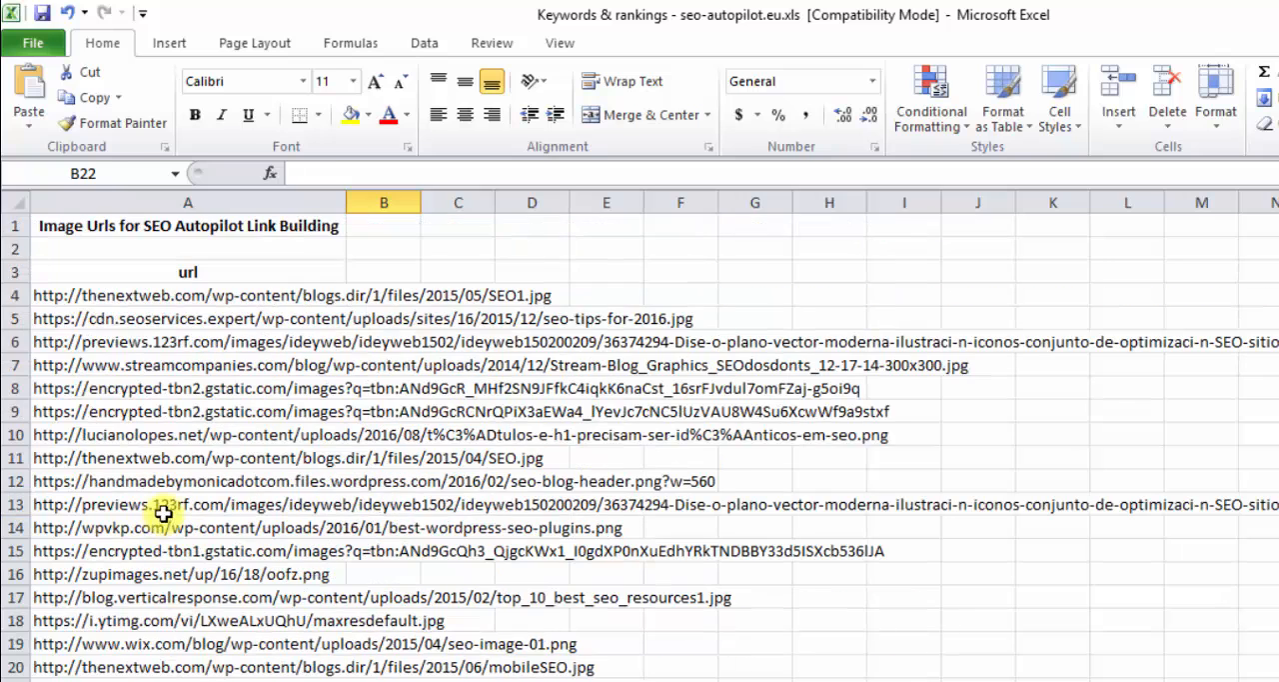
pyautogui.click(128, 292)
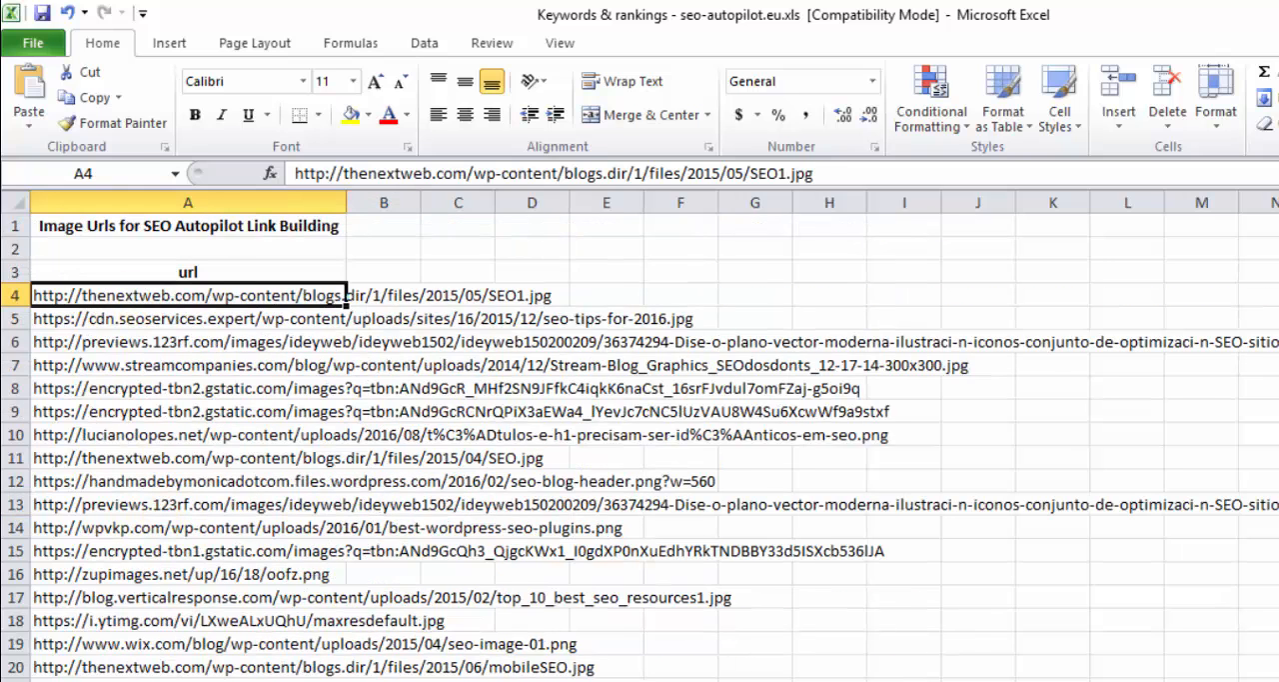
# - Copy the website URLs in A4:A16 into the campaign's Money Site URL Links in SEO AutoPilot, removing the trailing blank line
pyautogui.hotkey('ctrl', 'pageup')
pyautogui.moveTo(221, 298); pyautogui.dragTo(248, 584)
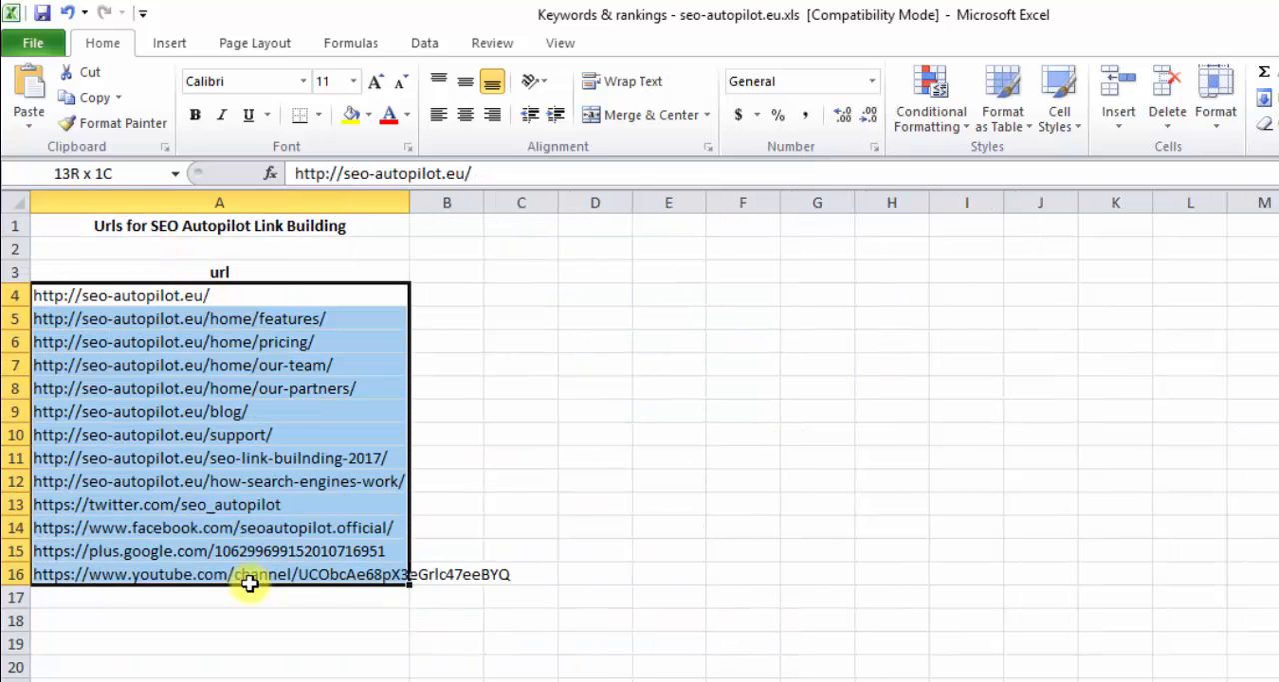
pyautogui.rightClick(210, 502)
pyautogui.click(306, 85)
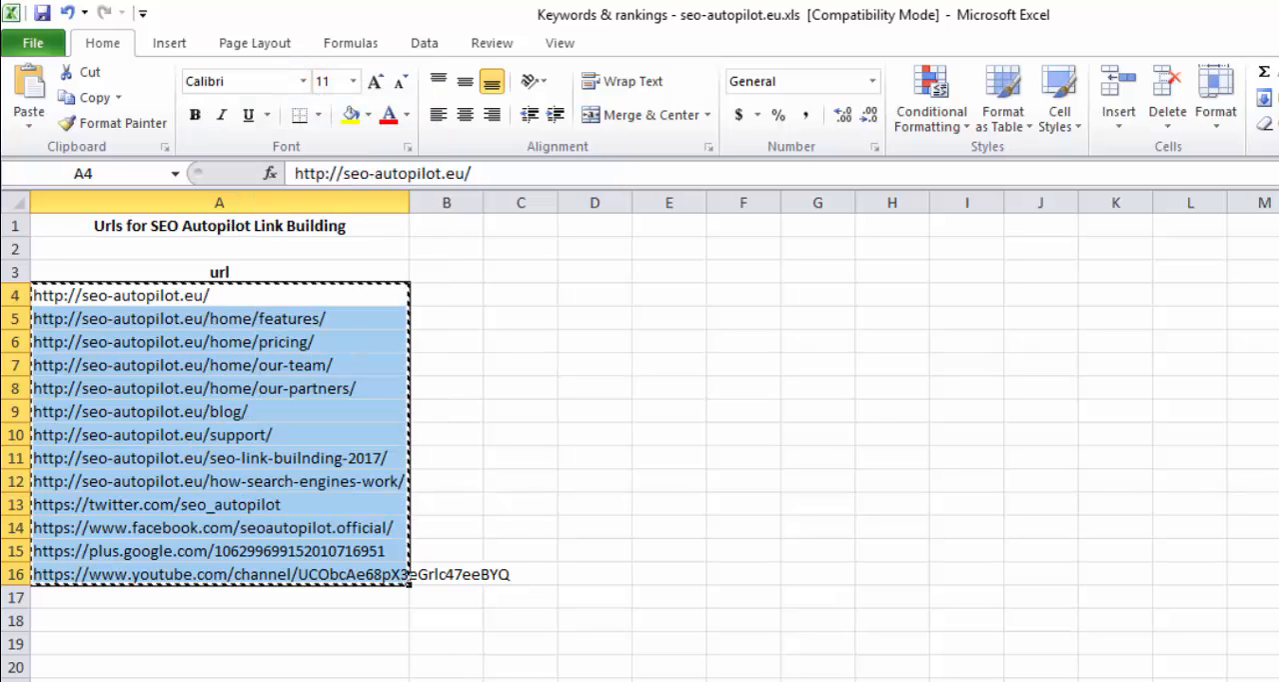
pyautogui.hotkey('alt', 'Tab')
pyautogui.rightClick(384, 229)
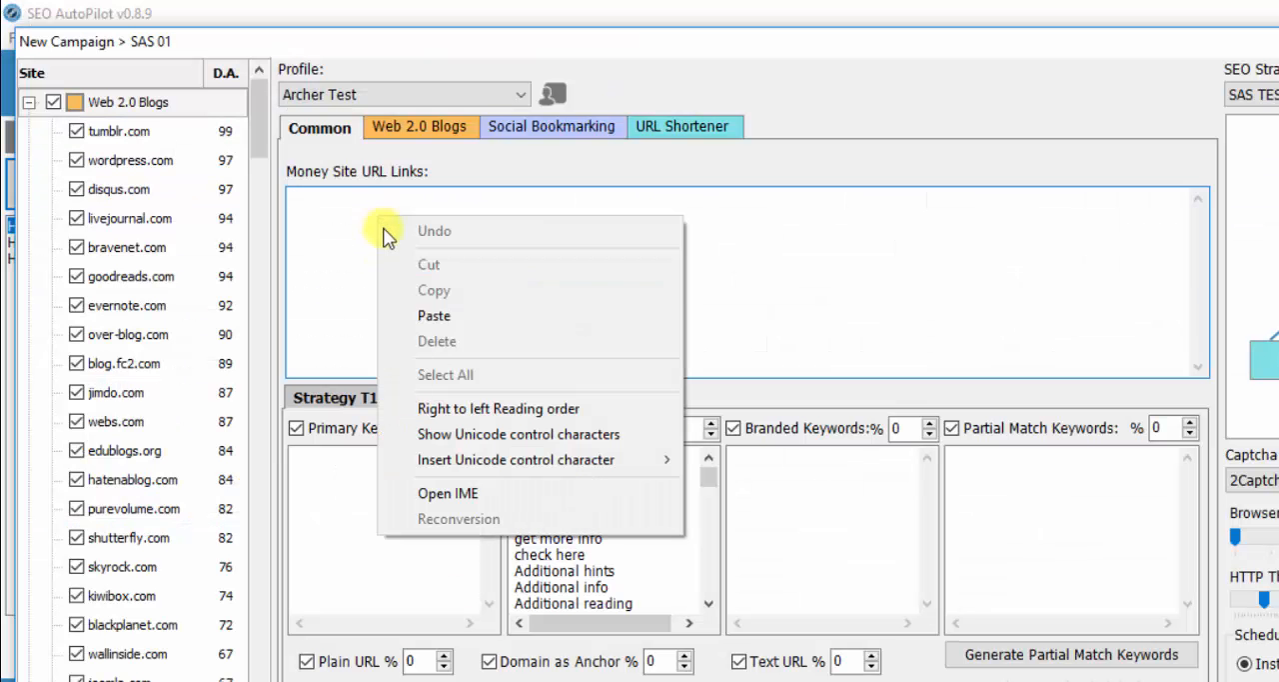
pyautogui.click(399, 314)
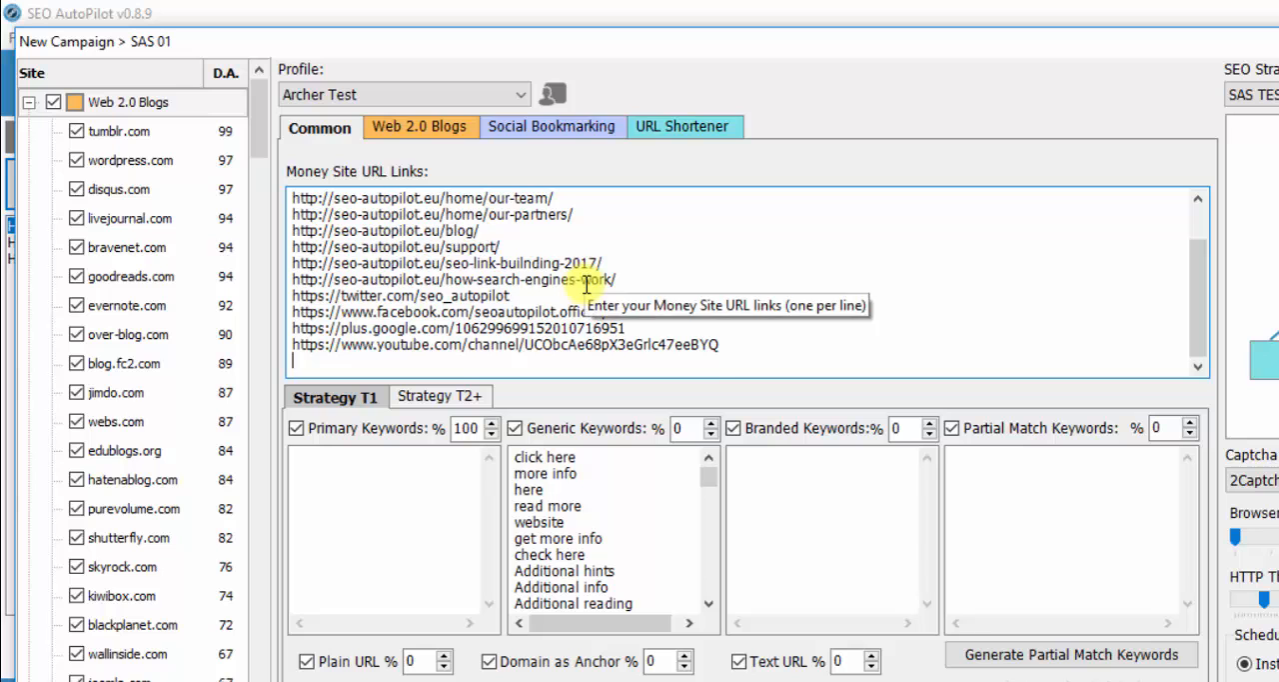
pyautogui.press('BackSpace')
# - Copy the primary keywords in C4:C20 of the Excel keyword sheet into the Primary Keywords list in SEO AutoPilot, without a trailing blank line
pyautogui.click(365, 538)
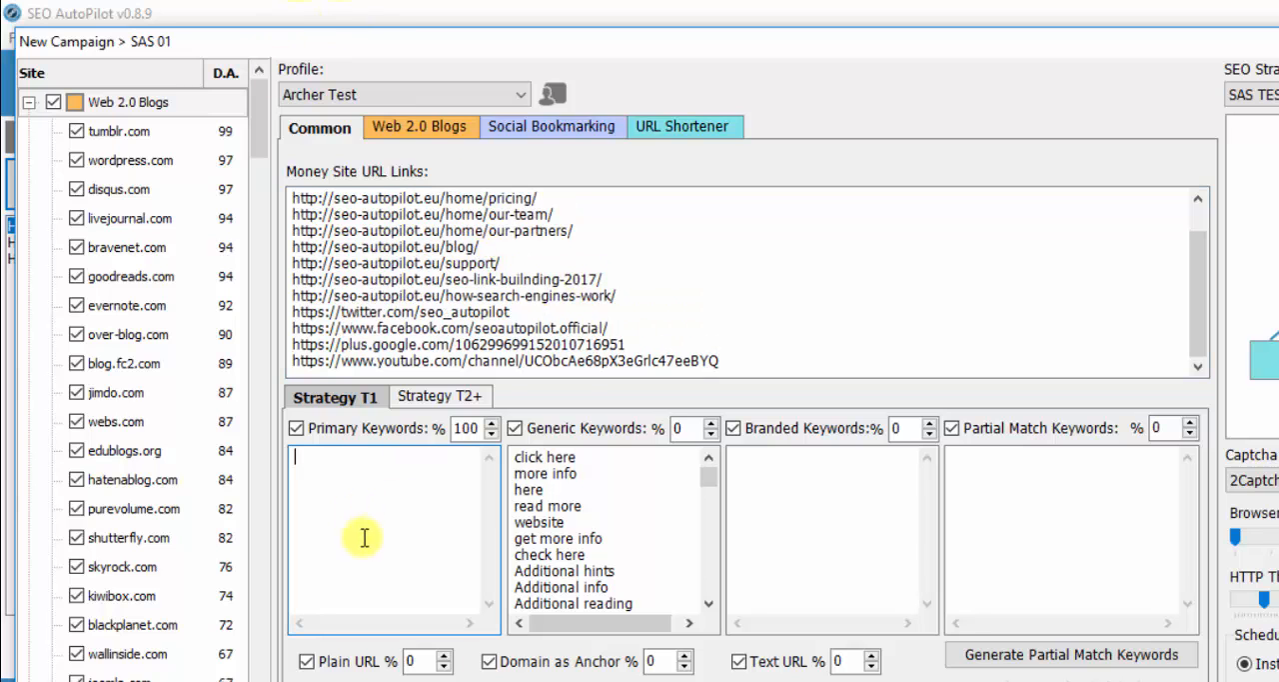
pyautogui.hotkey('alt', 'Tab')
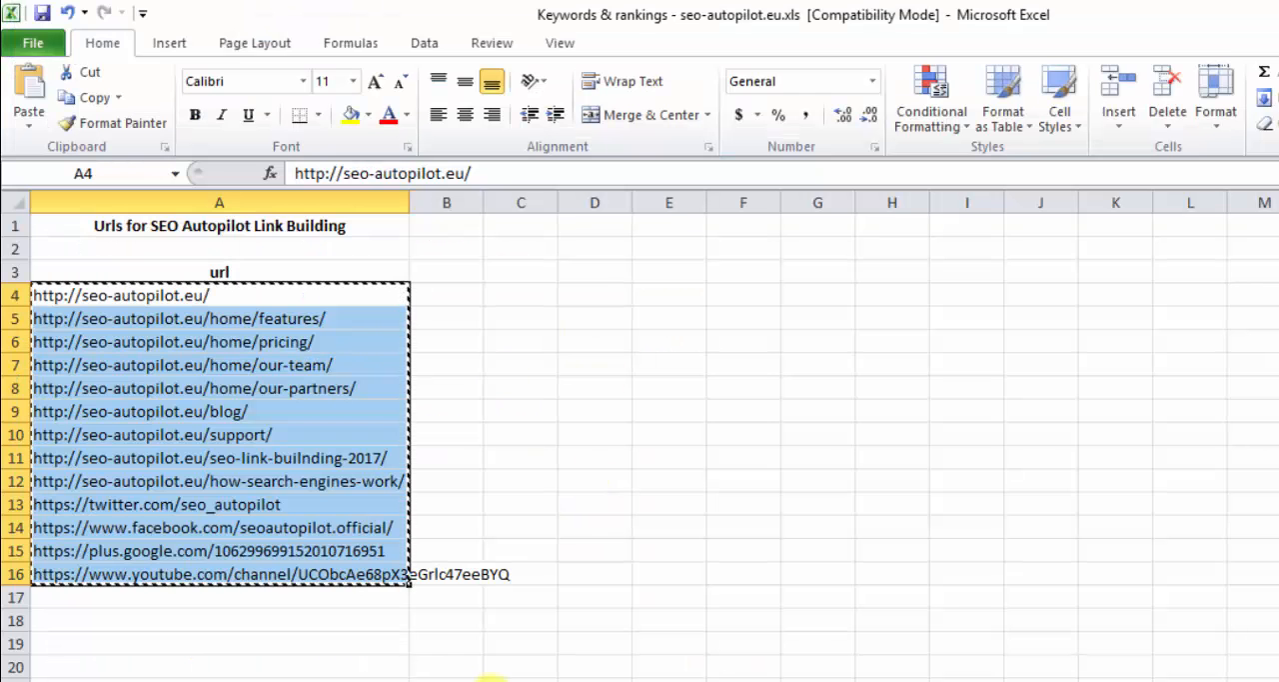
pyautogui.hotkey('ctrl', 'pagedown')
pyautogui.moveTo(600, 295); pyautogui.dragTo(671, 659)
pyautogui.rightClick(616, 508)
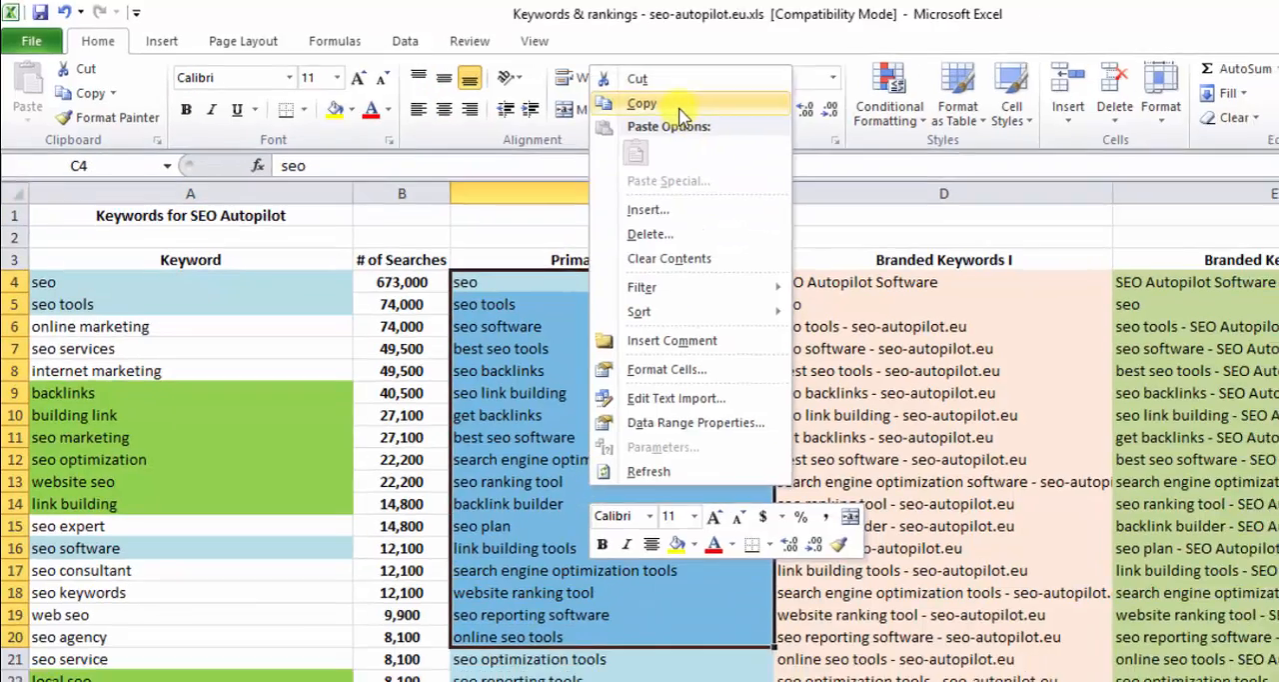
pyautogui.click(645, 104)
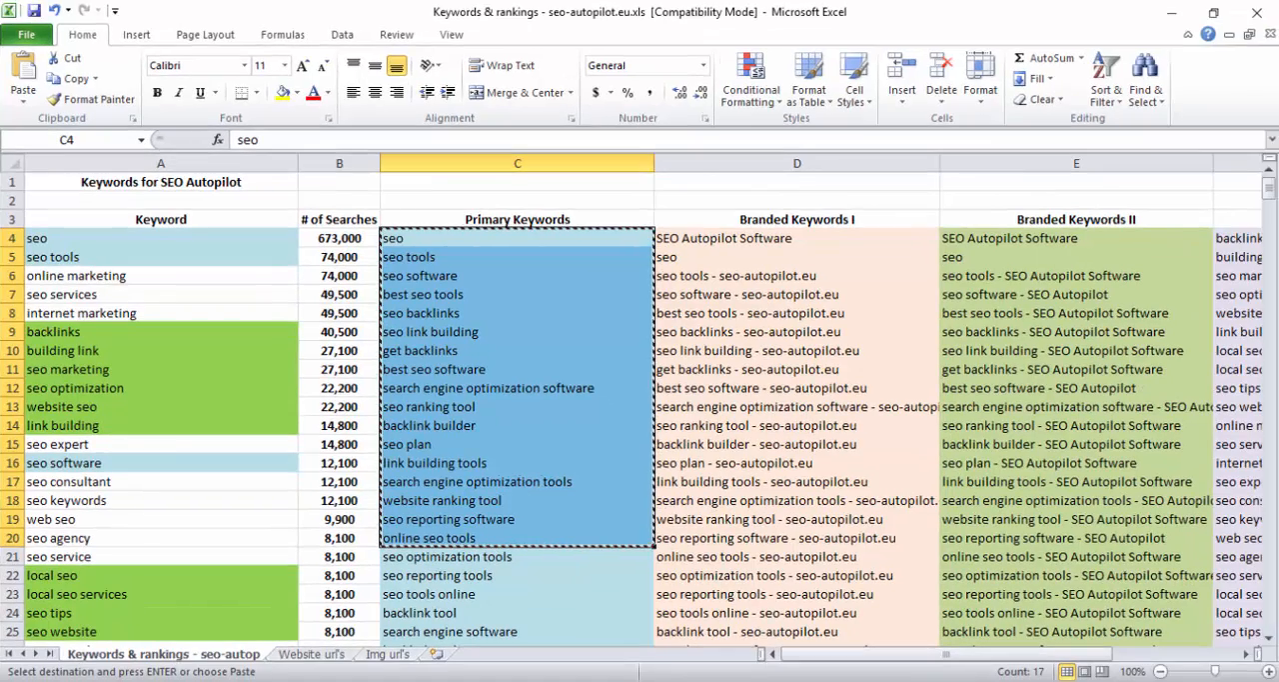
pyautogui.hotkey('alt', 'Tab')
pyautogui.rightClick(271, 394)
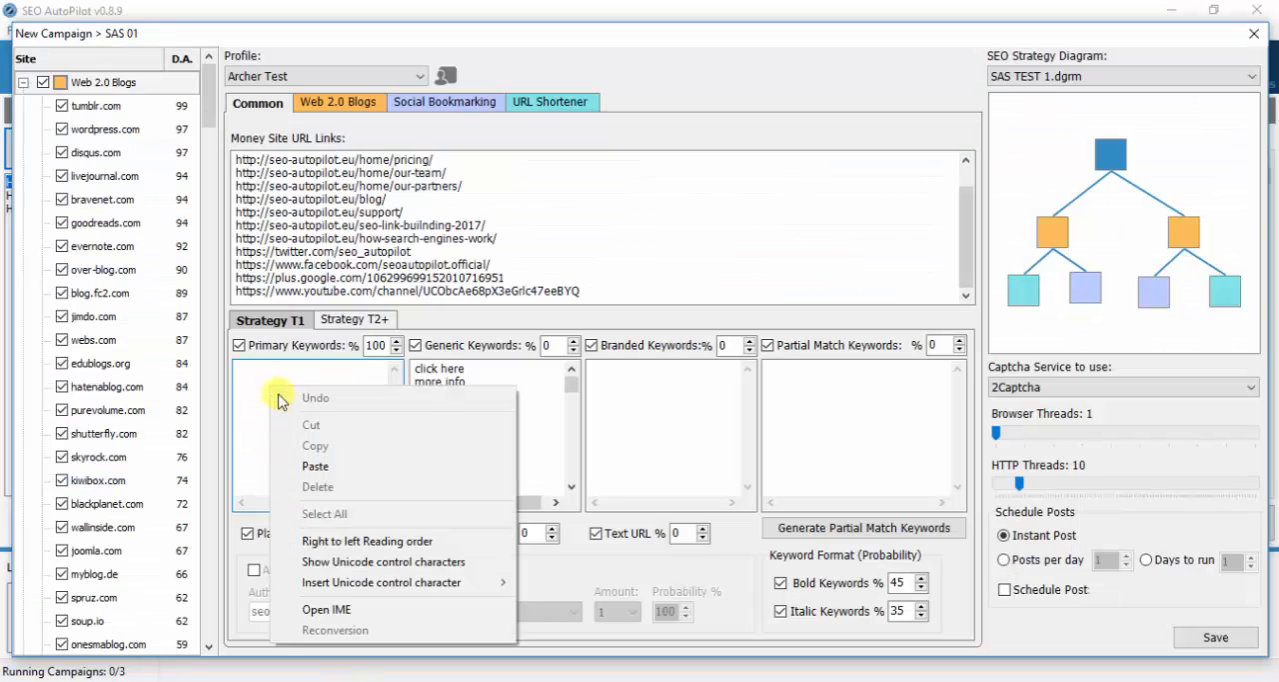
pyautogui.click(324, 470)
pyautogui.press('BackSpace')
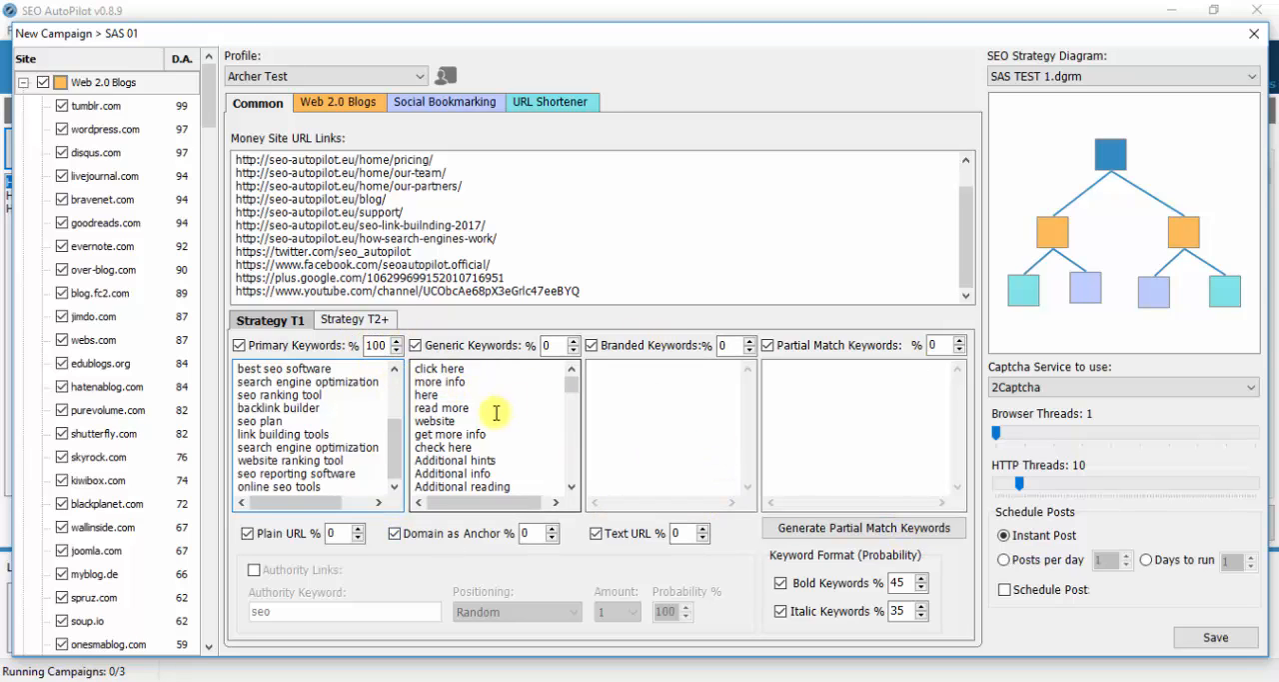
# - Copy the Branded Keywords II entries in E4:E22 from Excel into the Branded Keywords list in SEO AutoPilot
pyautogui.click(636, 402)
pyautogui.hotkey('alt', 'Tab')
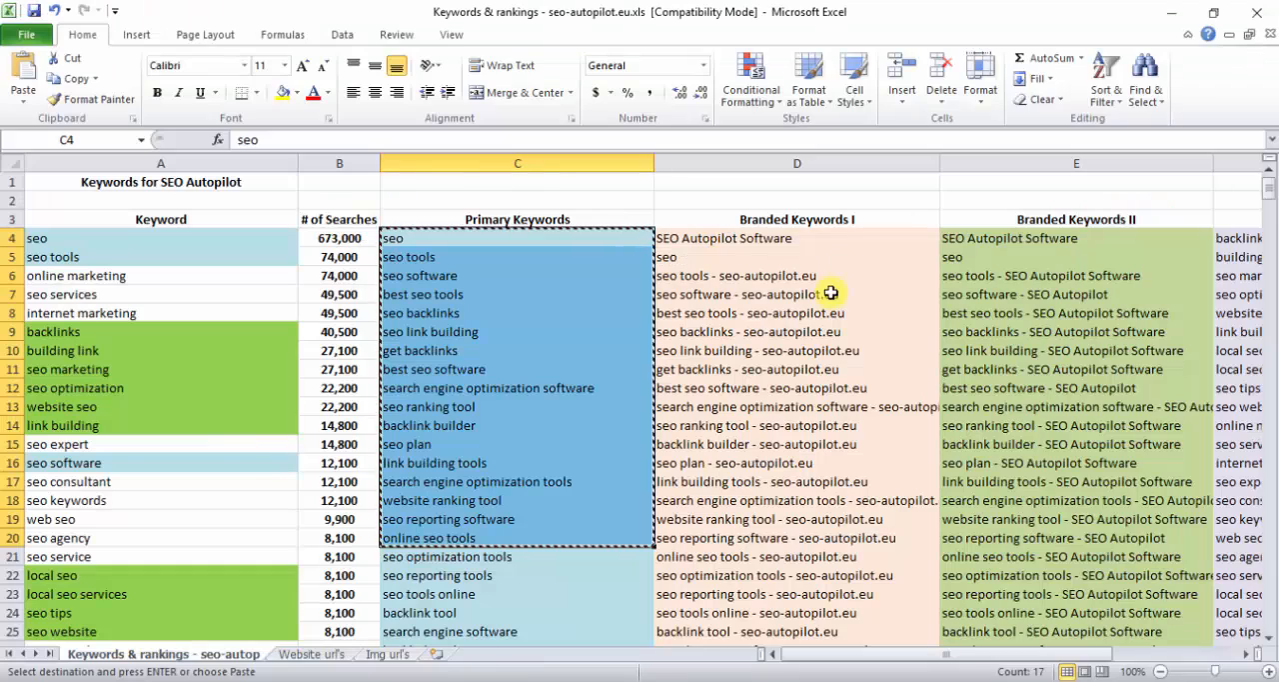
pyautogui.moveTo(1005, 241); pyautogui.dragTo(1032, 577)
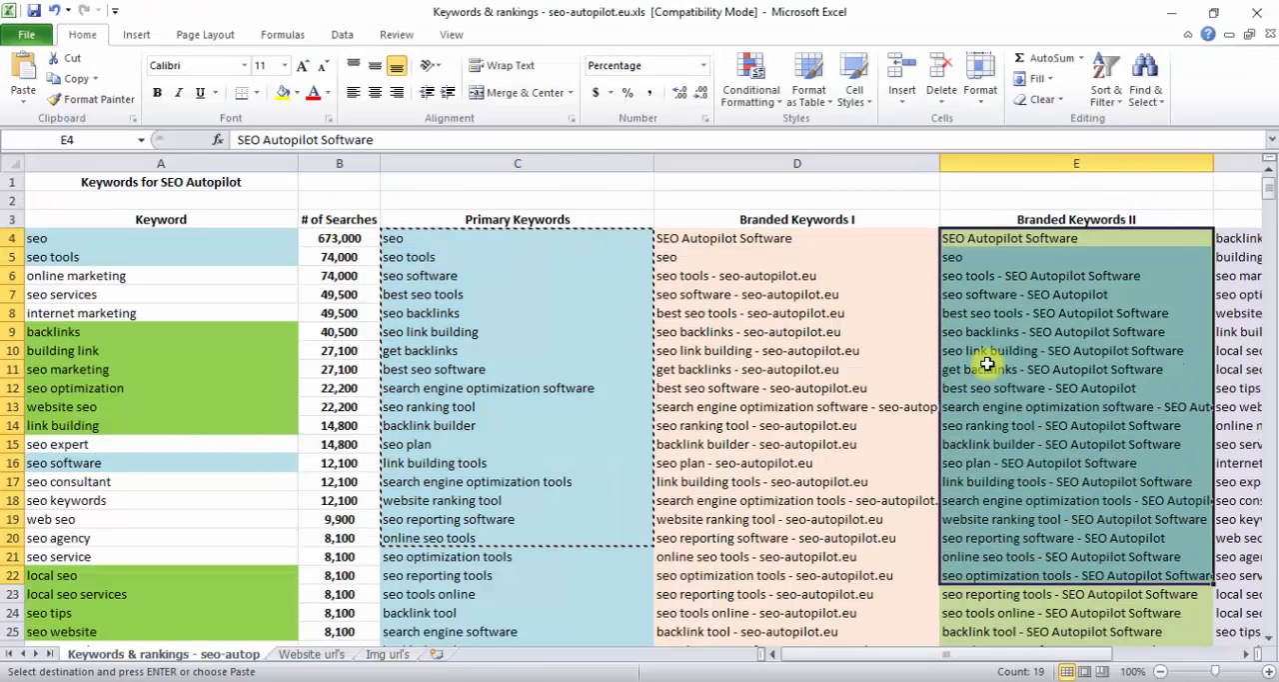
pyautogui.rightClick(1060, 361)
pyautogui.click(1039, 65)
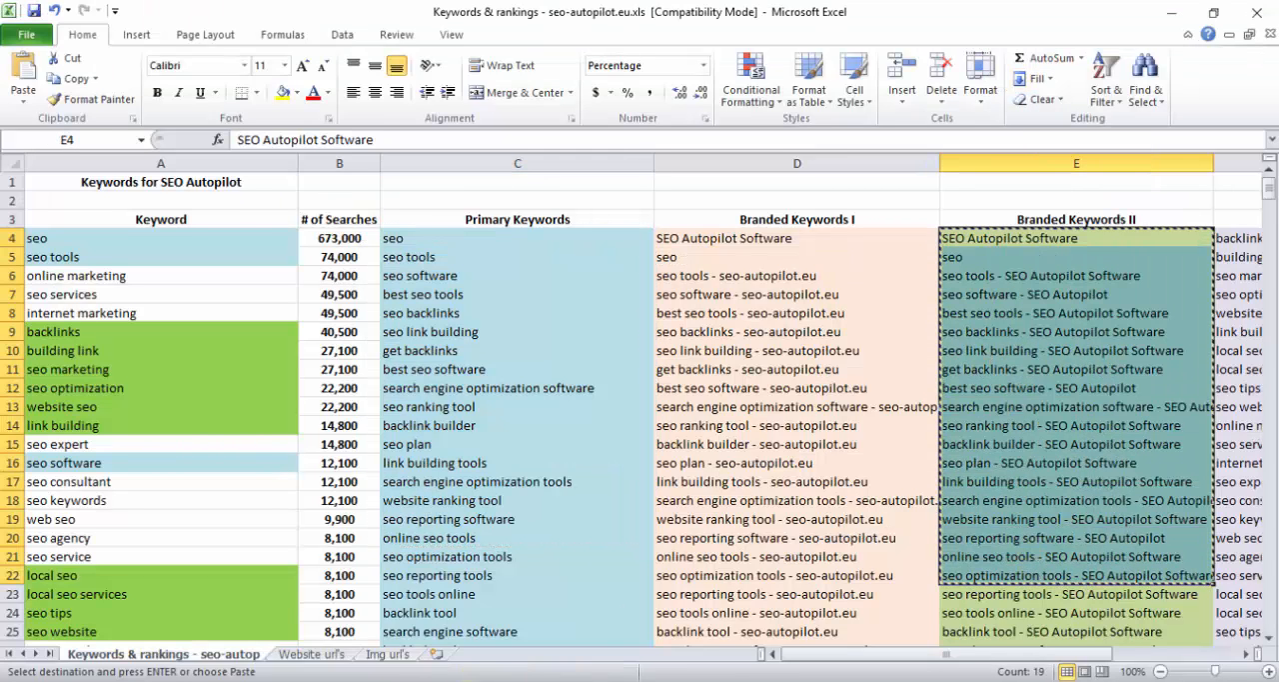
pyautogui.hotkey('alt', 'Tab')
pyautogui.rightClick(604, 395)
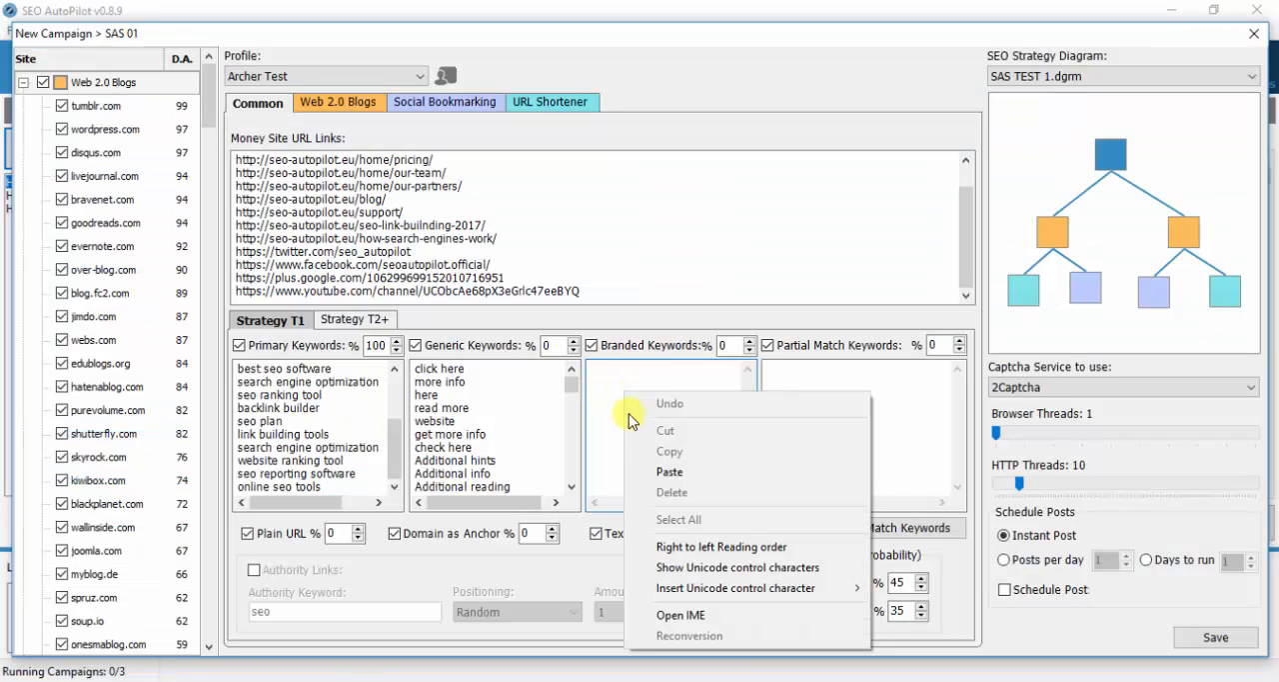
pyautogui.click(636, 486)
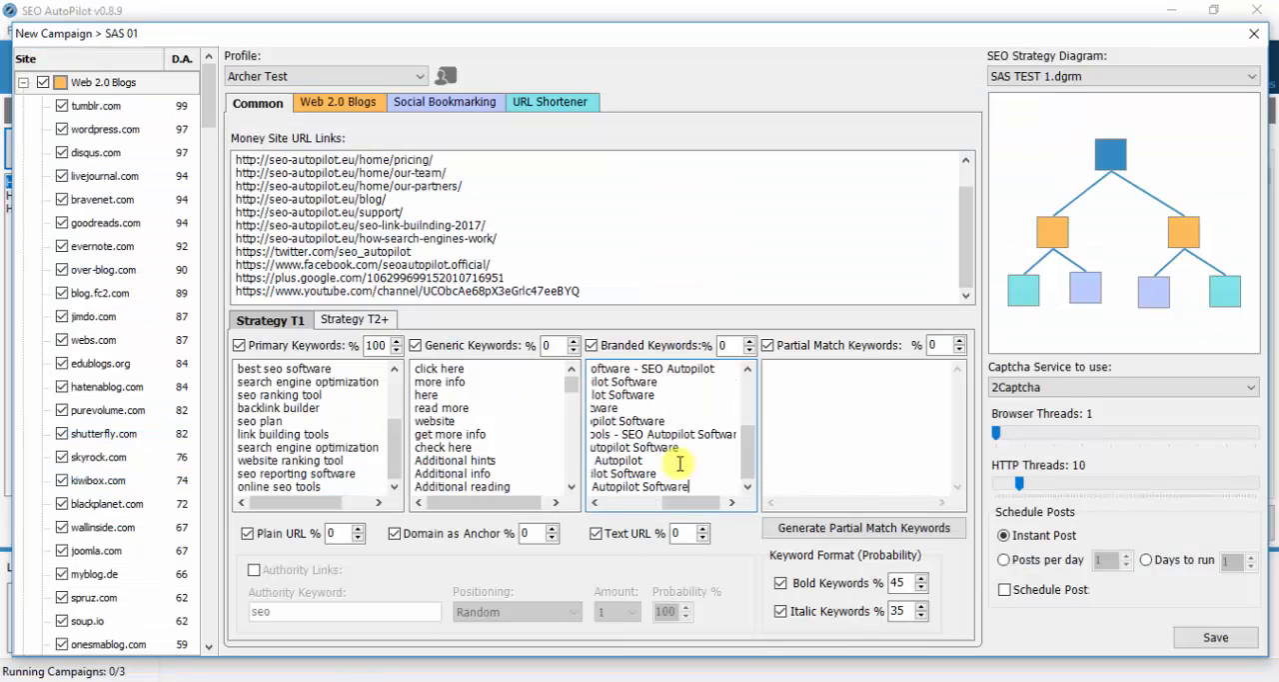
# - Add "seo autopilot" as a new first line in the Branded Keywords list
pyautogui.moveTo(684, 505); pyautogui.dragTo(589, 516)
pyautogui.moveTo(749, 430); pyautogui.dragTo(591, 368)
pyautogui.press('Return')
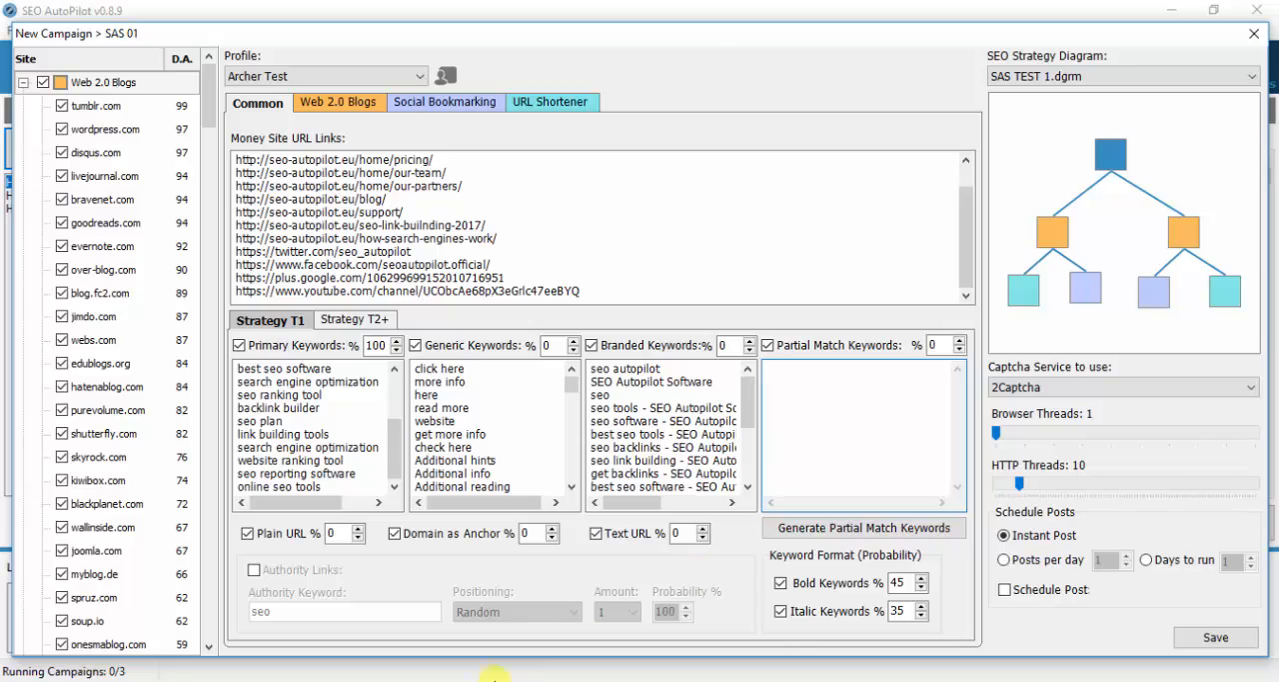
# - Copy the Partial Match Keywords column from F4 downward in Excel into the Partial Match Keywords list in SEO AutoPilot
pyautogui.click(494, 680)
pyautogui.moveTo(954, 656); pyautogui.dragTo(1060, 660)
pyautogui.moveTo(826, 240); pyautogui.dragTo(829, 630)
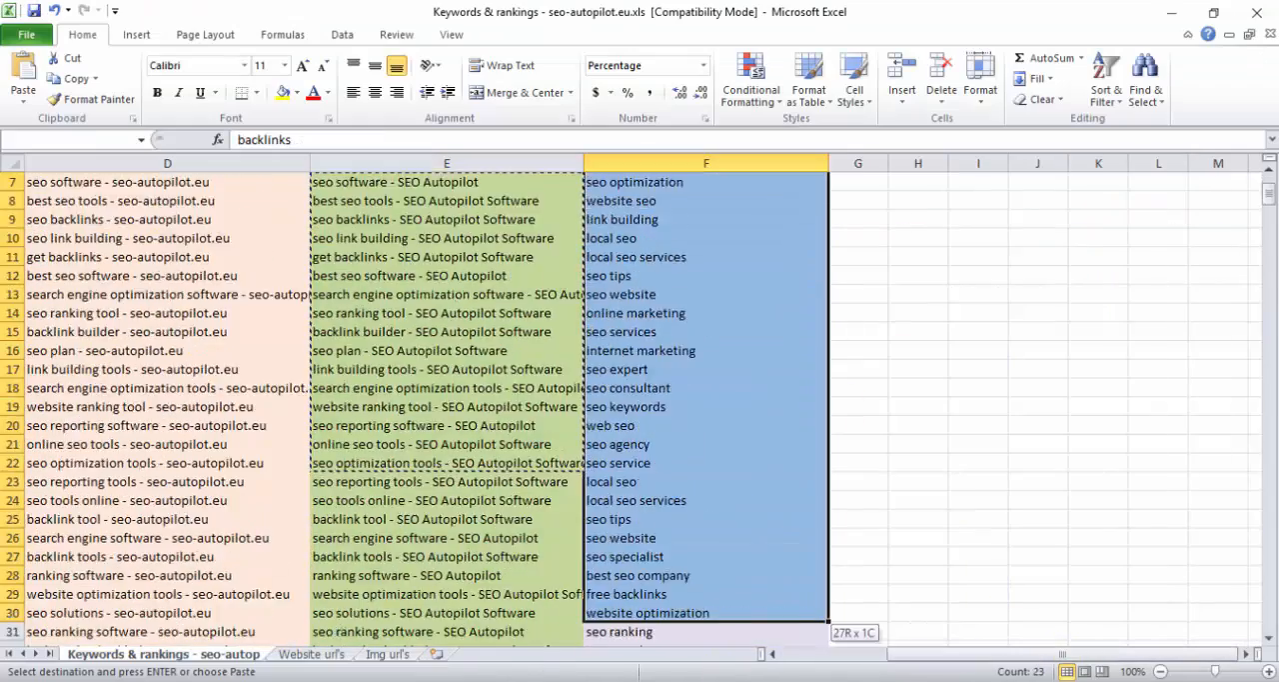
pyautogui.moveTo(829, 630); pyautogui.dragTo(827, 640)
pyautogui.rightClick(703, 400)
pyautogui.click(786, 101)
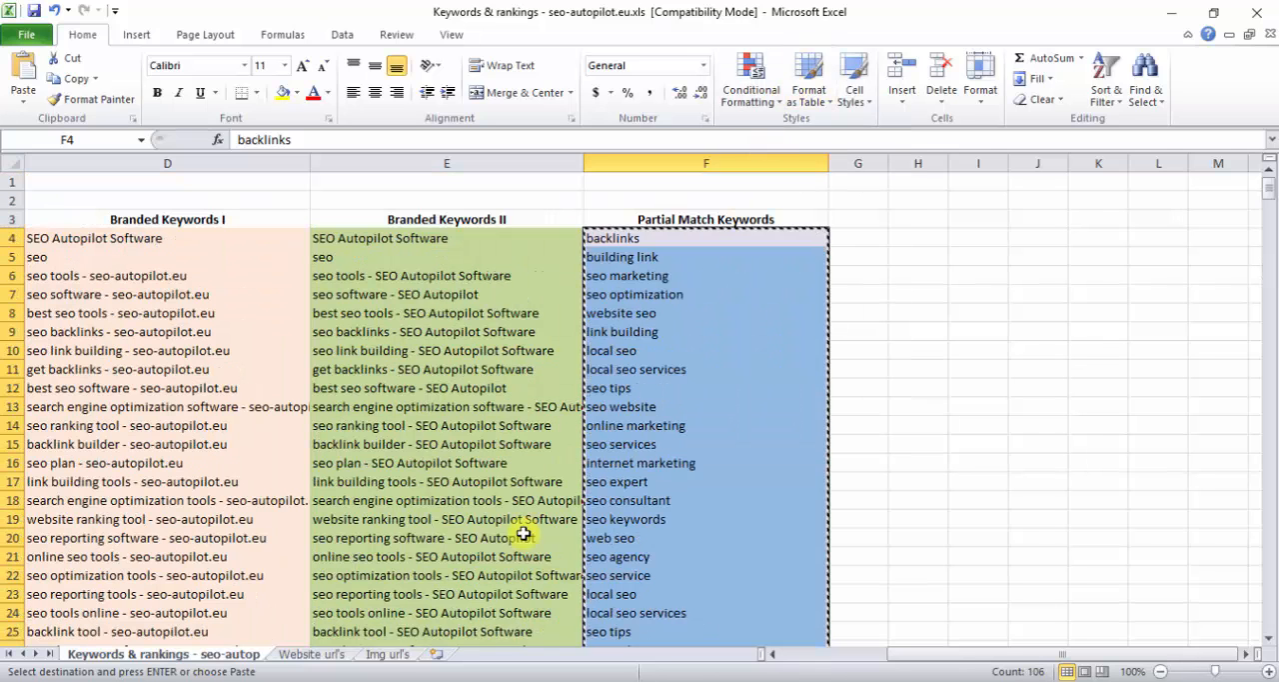
pyautogui.click(372, 679)
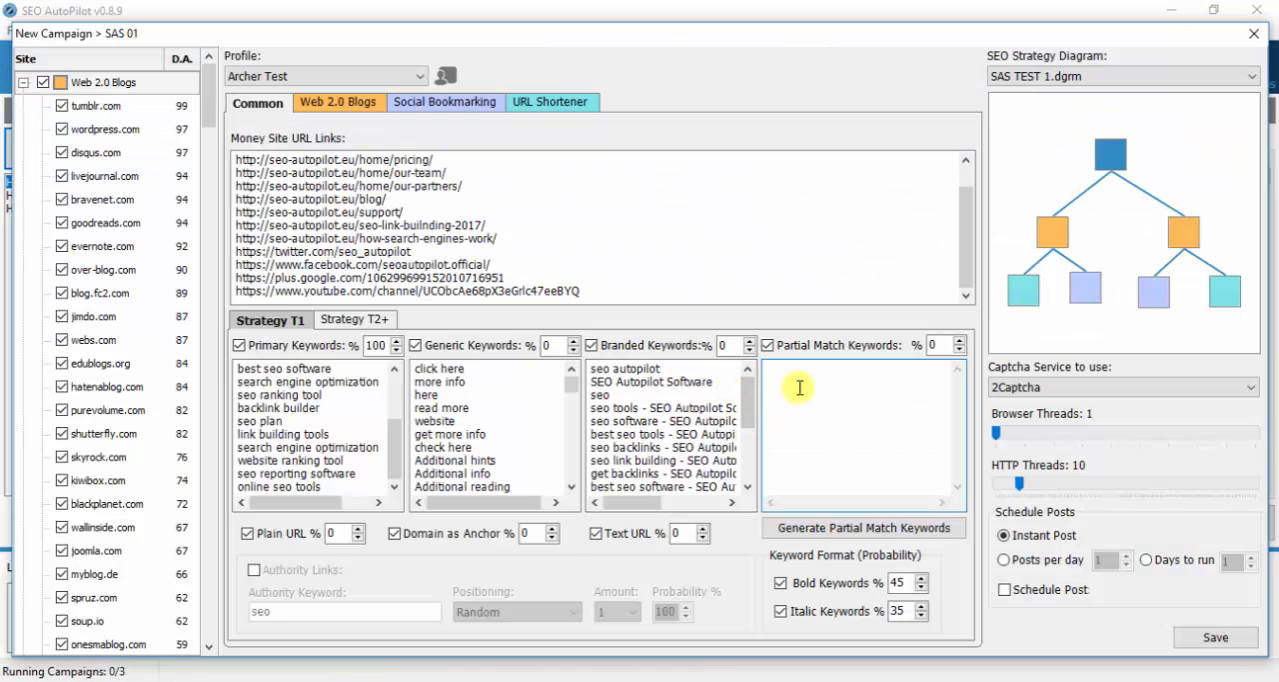
pyautogui.hotkey('ctrl', 'v')
pyautogui.scroll(1, 800, 385)
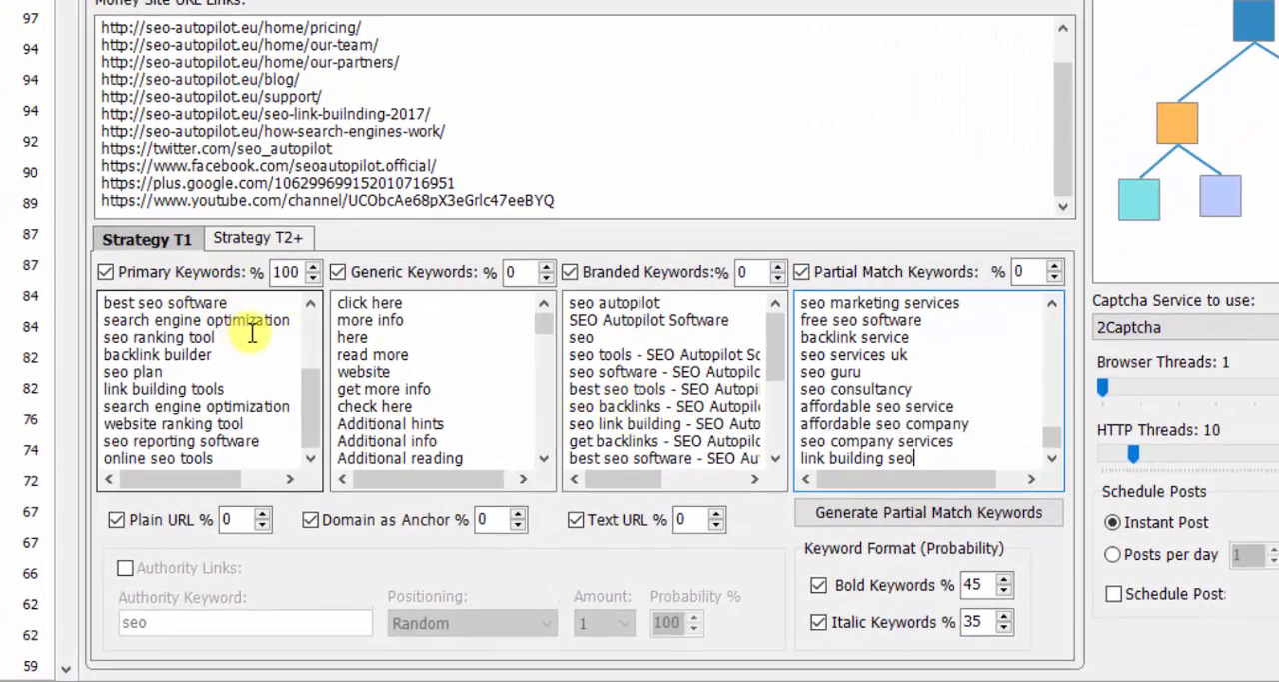
# - Set the T1 percentages to Primary 50, Generic 5, Branded 10, Partial Match 5, Plain URL 10, Domain as Anchor 10 and Text URL 10
pyautogui.doubleClick(284, 273)
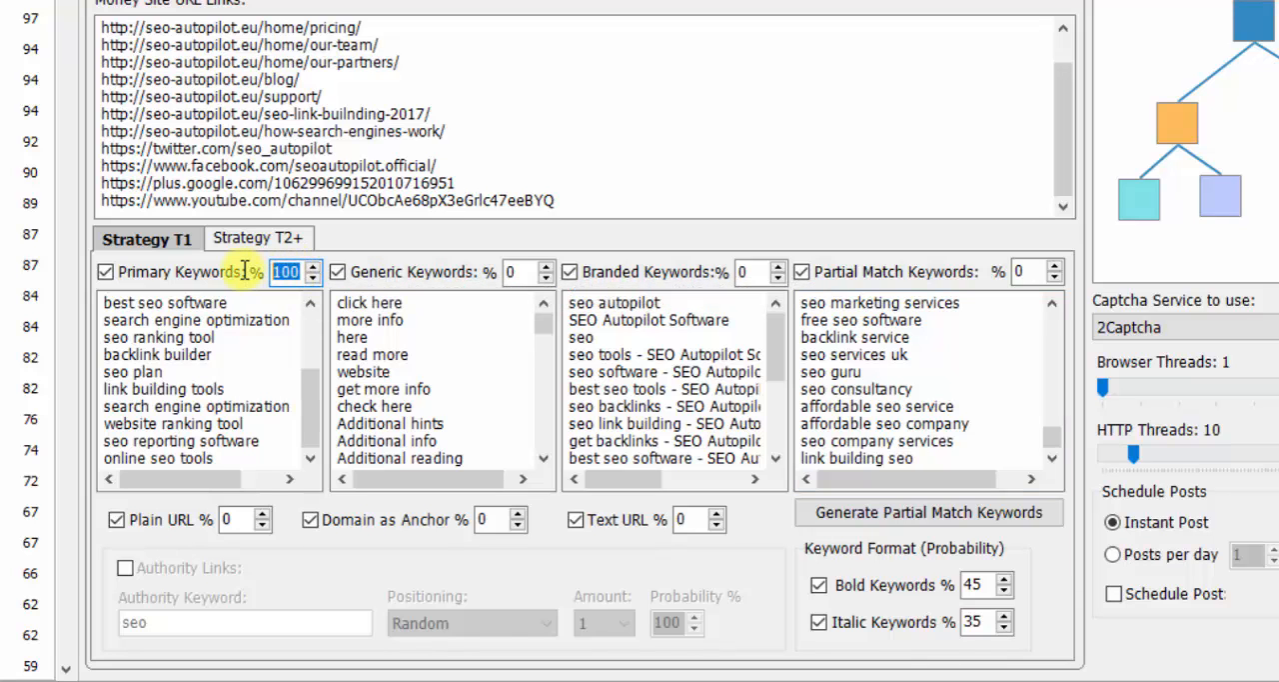
pyautogui.write('50')
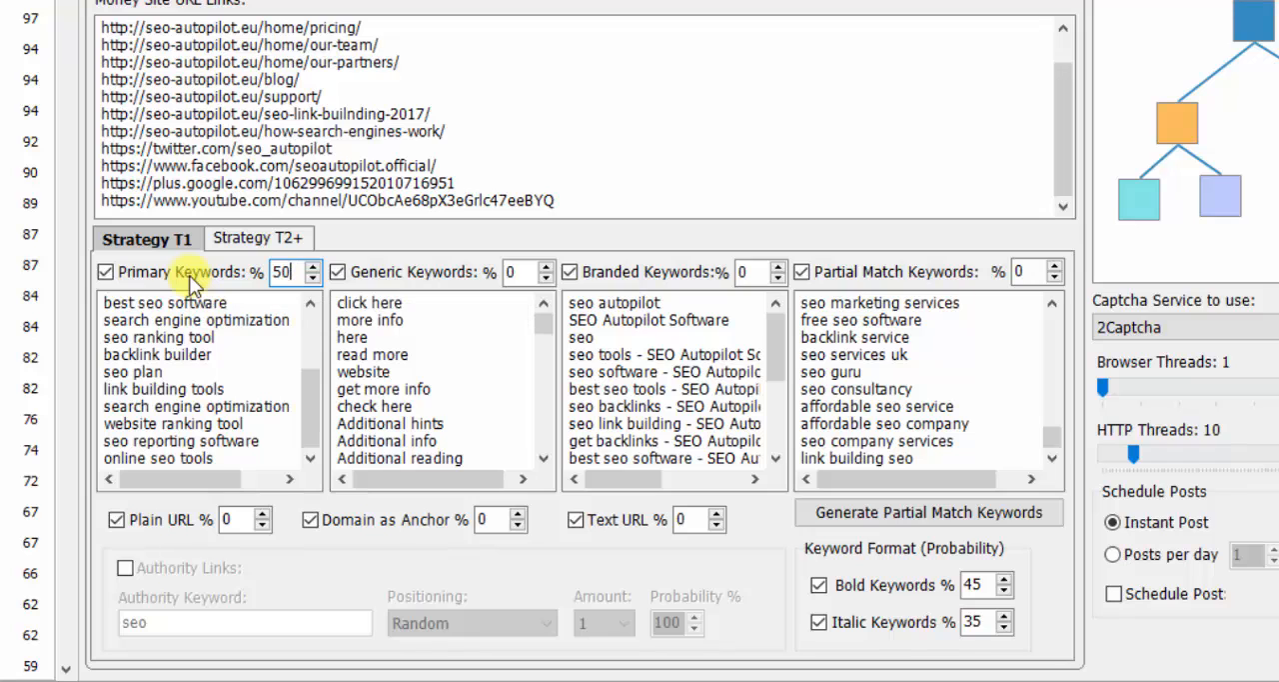
pyautogui.write('5')
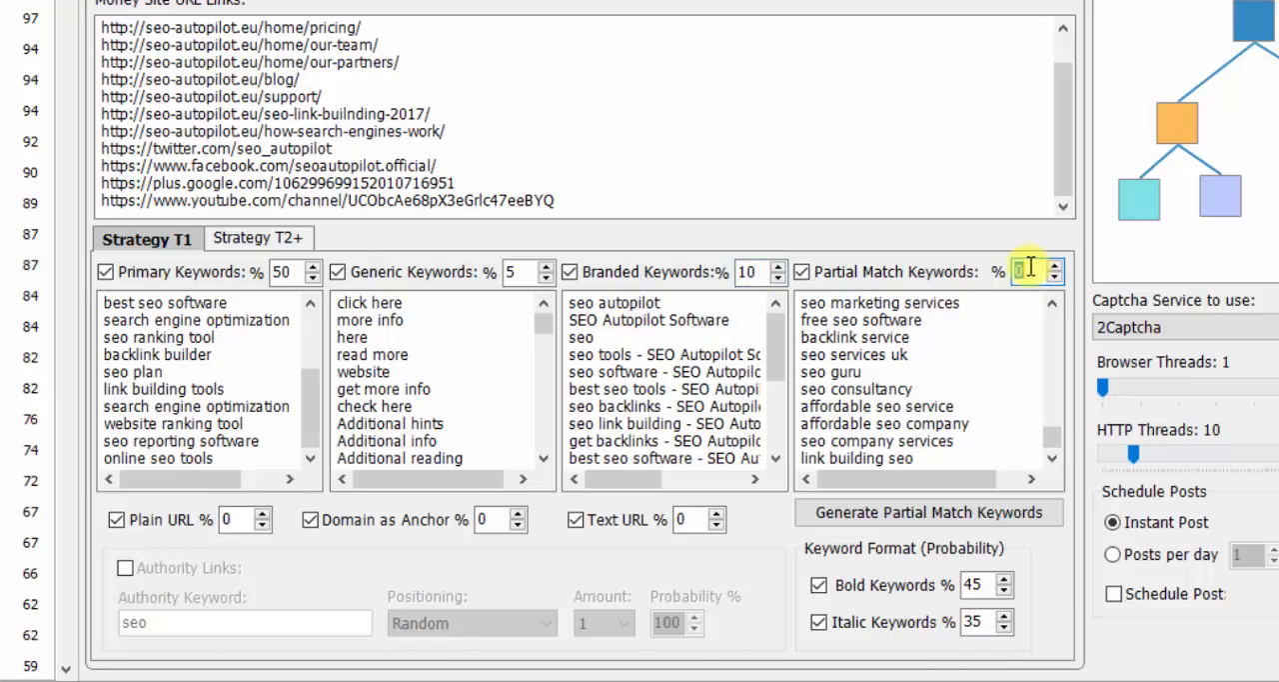
pyautogui.write('5')
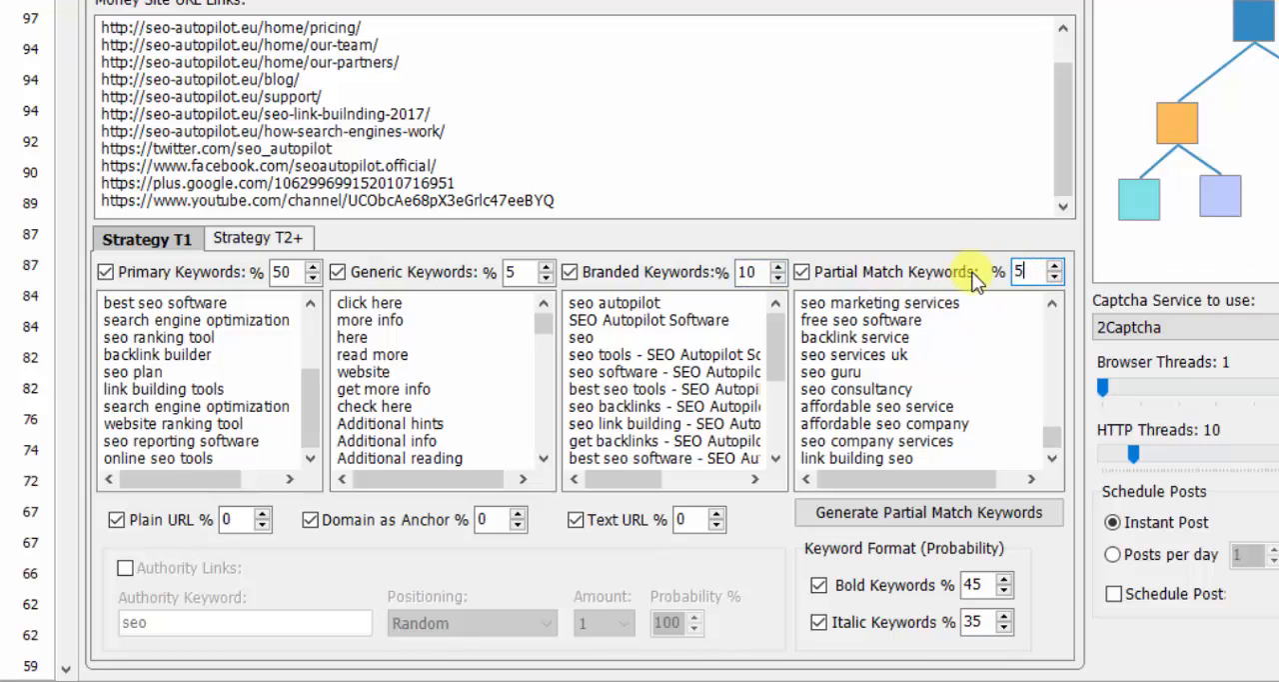
pyautogui.write('10')
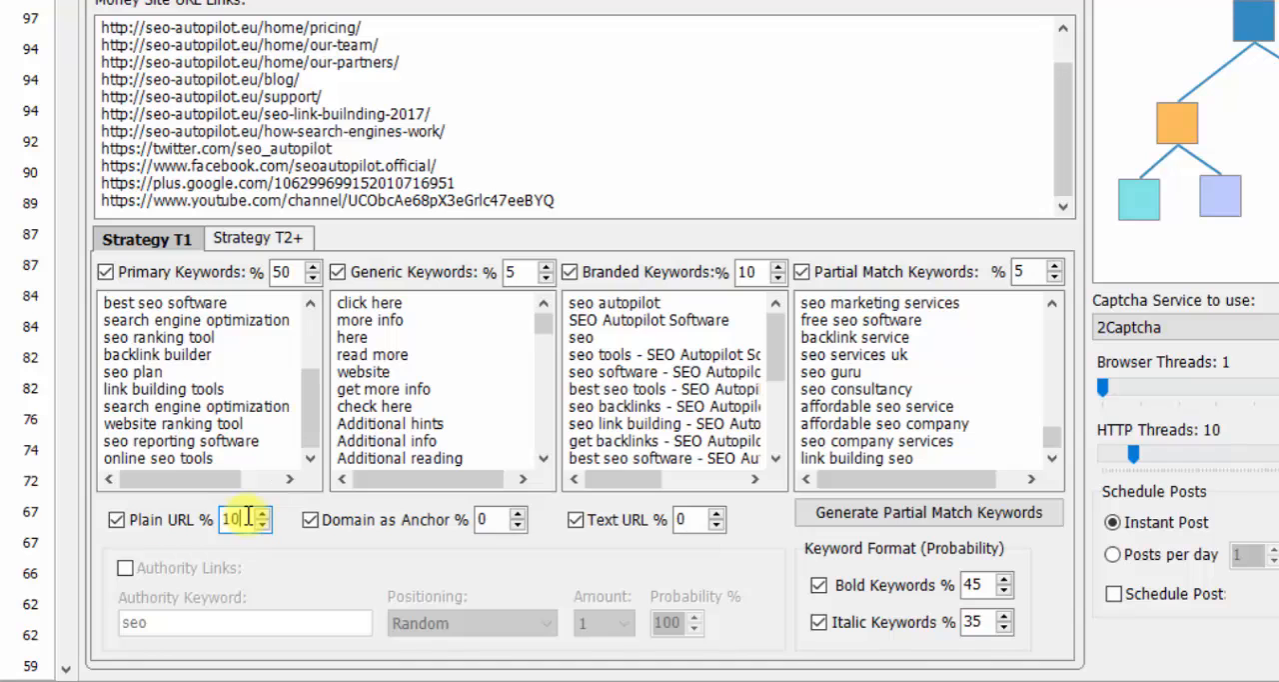
pyautogui.write('1')
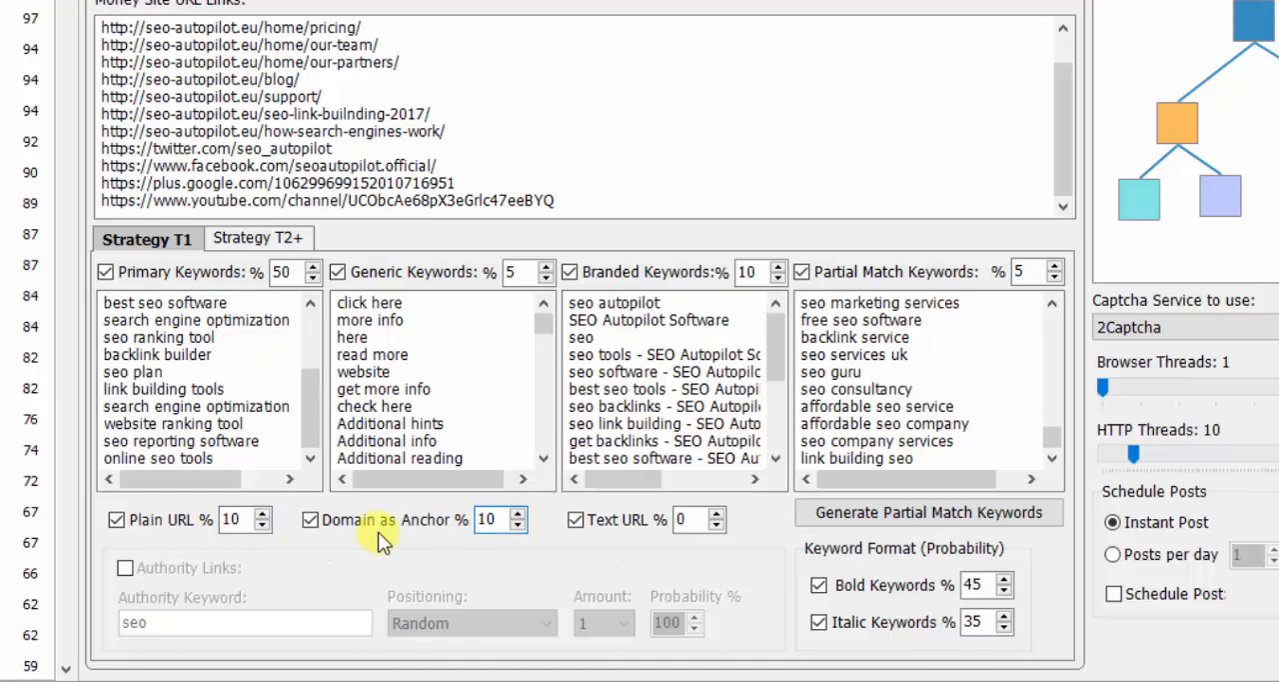
pyautogui.write('10')
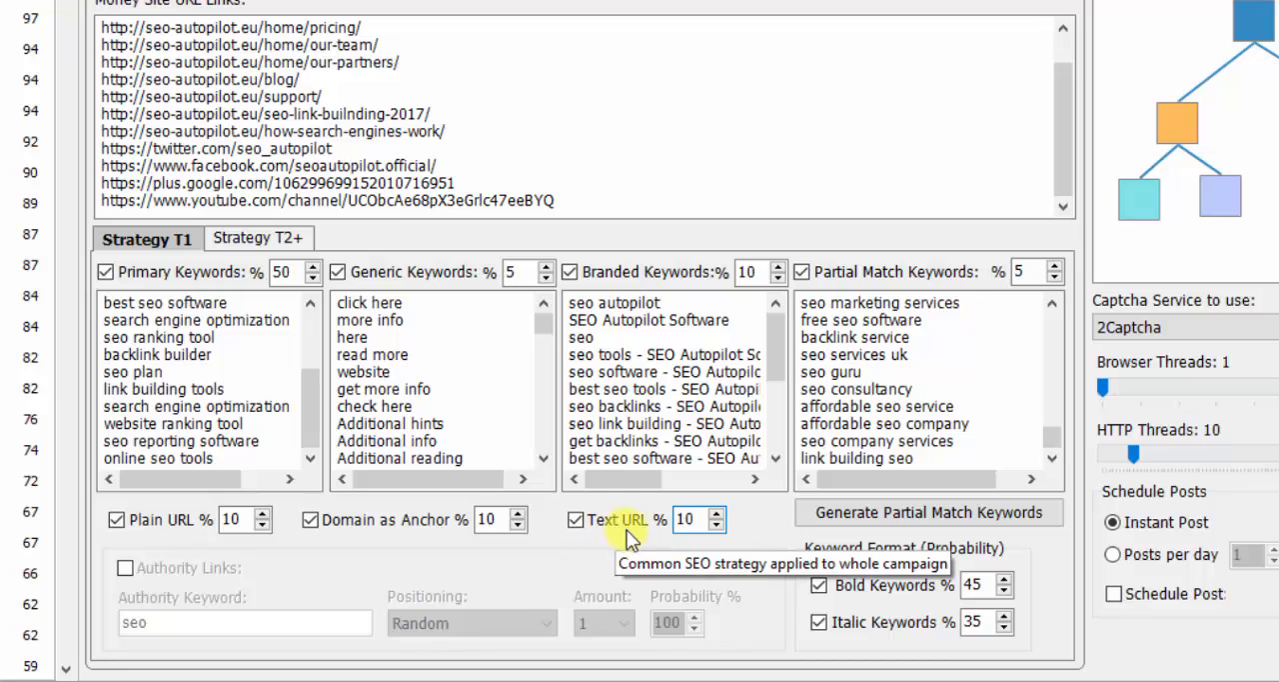
# - Copy all Primary Keywords from Strategy T1 into the Primary Keywords list of Strategy T2+
pyautogui.click(164, 354)
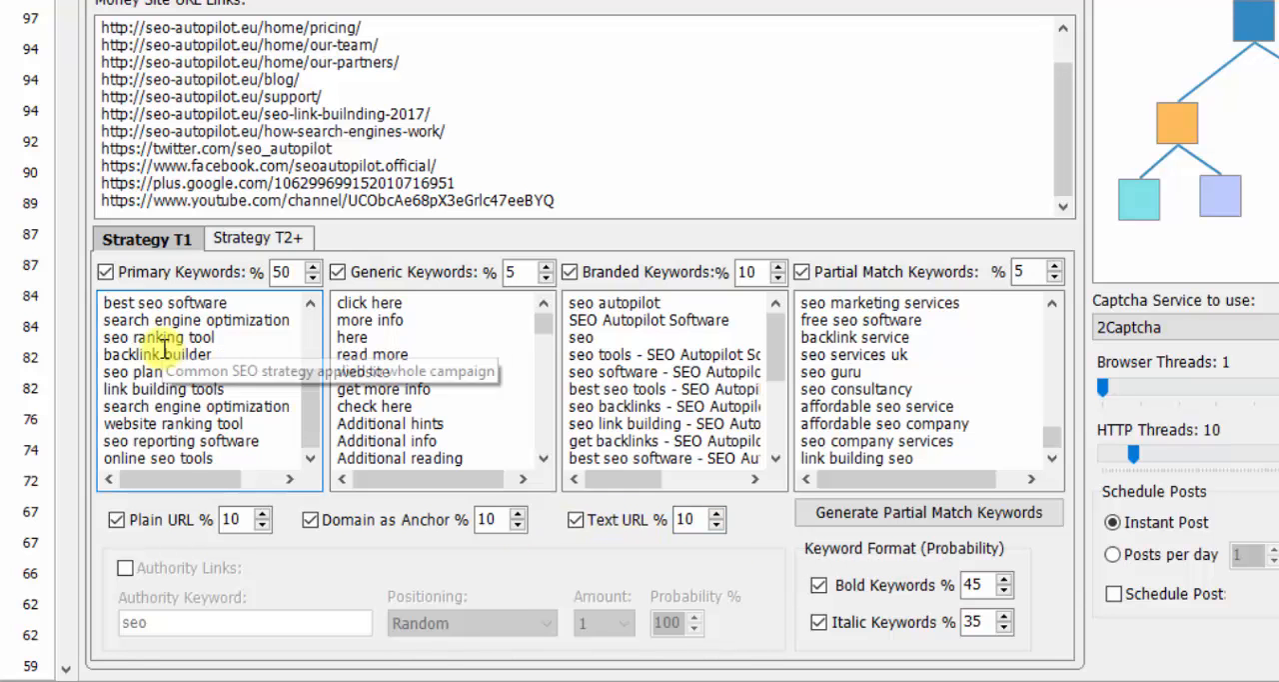
pyautogui.click(252, 242)
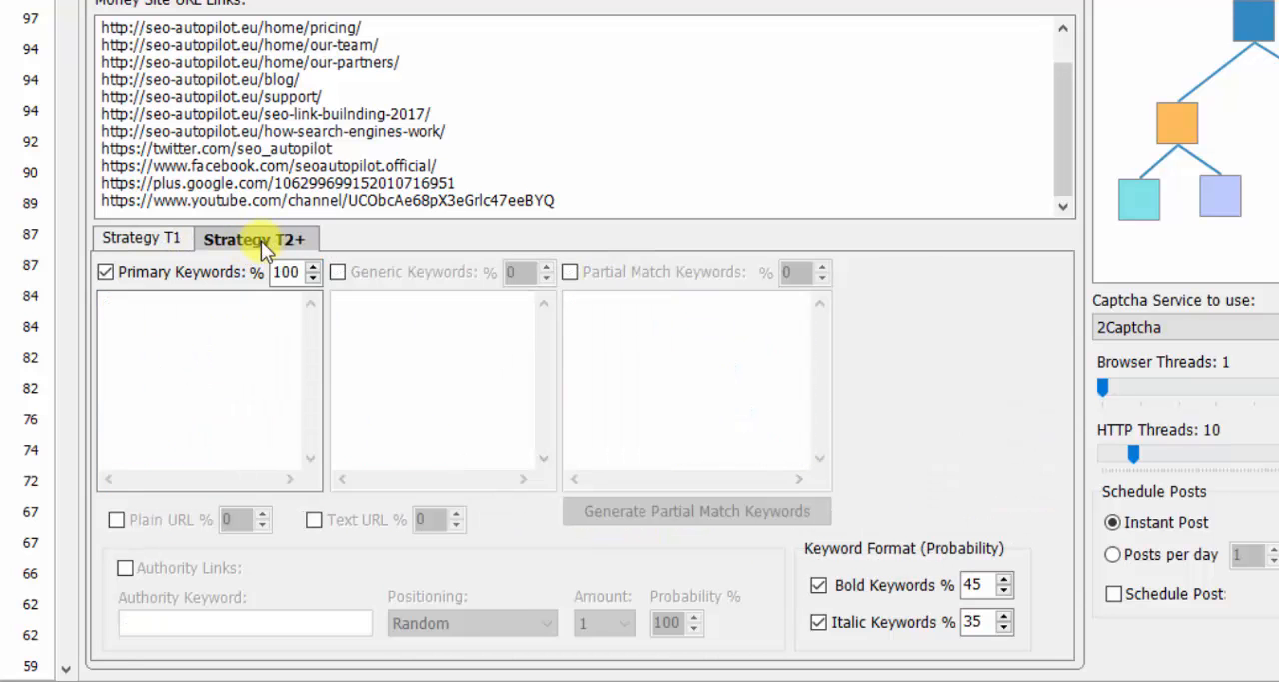
pyautogui.click(167, 249)
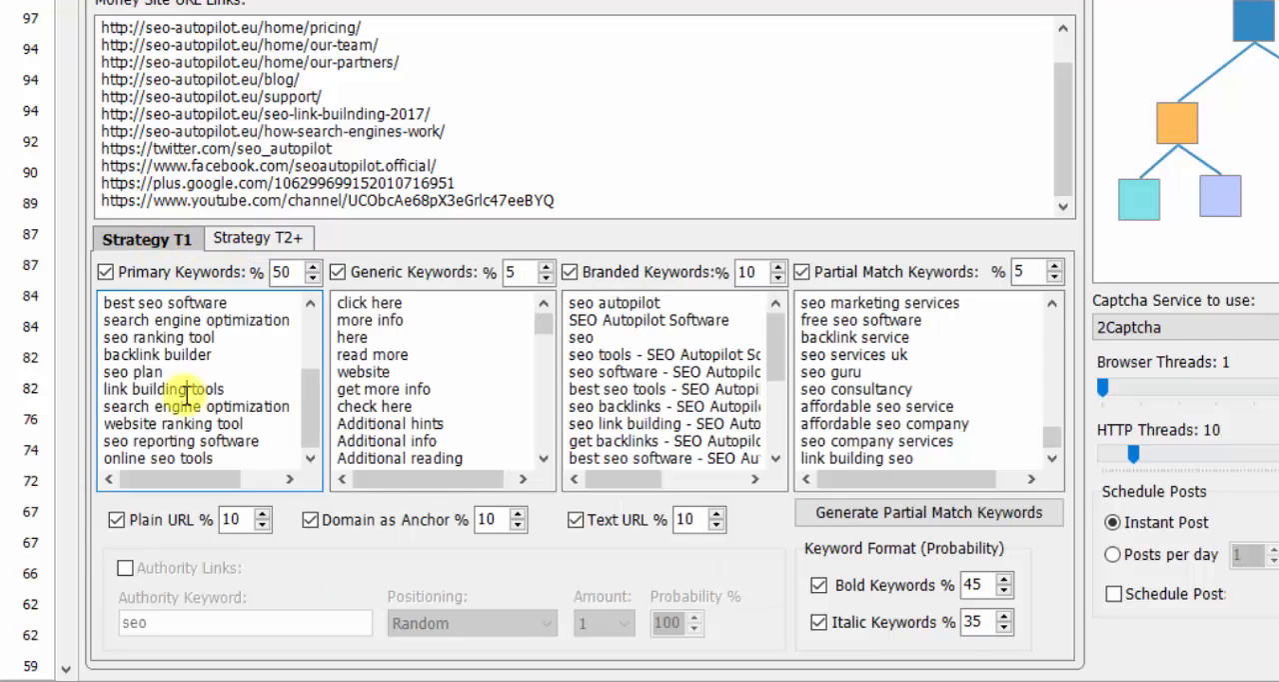
pyautogui.hotkey('ctrl', 'a')
pyautogui.rightClick(146, 336)
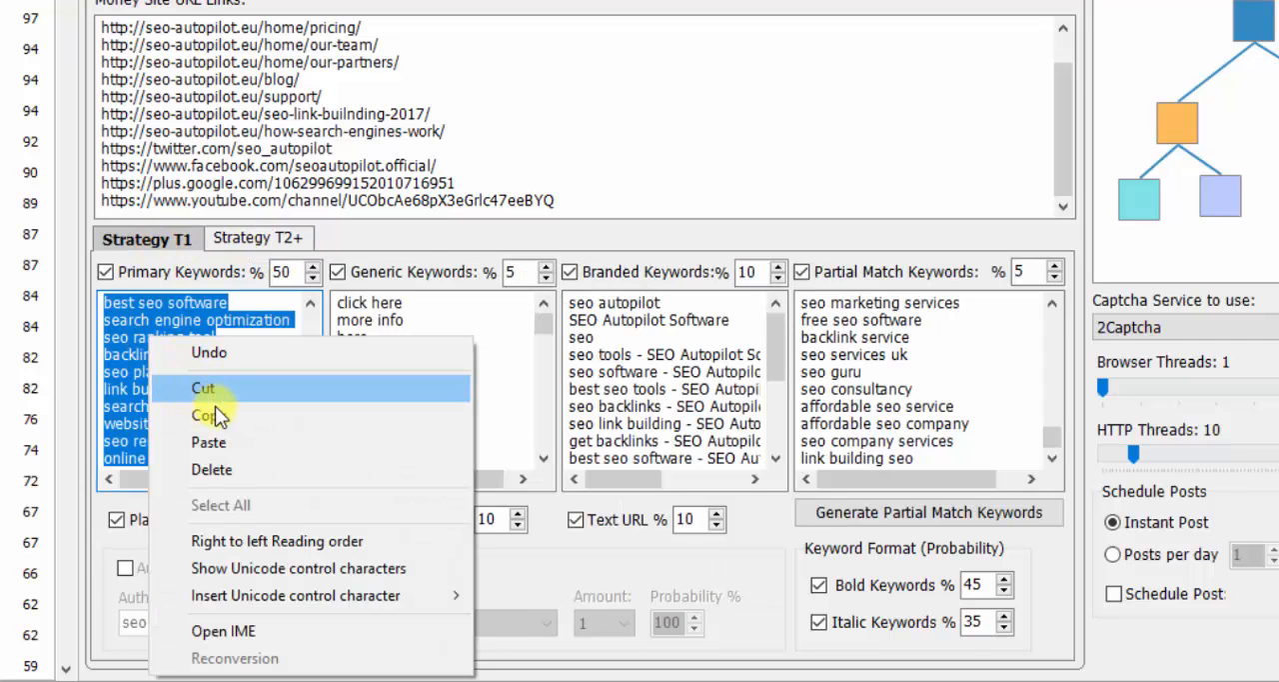
pyautogui.click(200, 414)
pyautogui.click(276, 240)
pyautogui.click(206, 343)
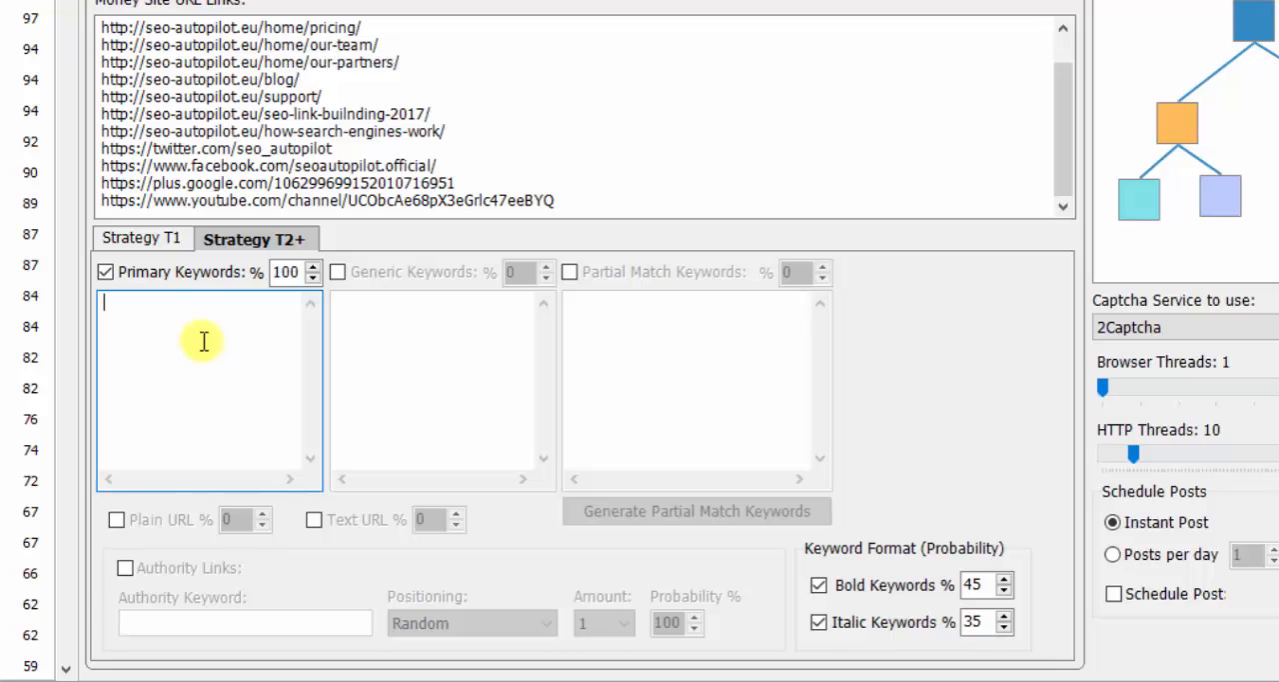
pyautogui.hotkey('ctrl', 'v')
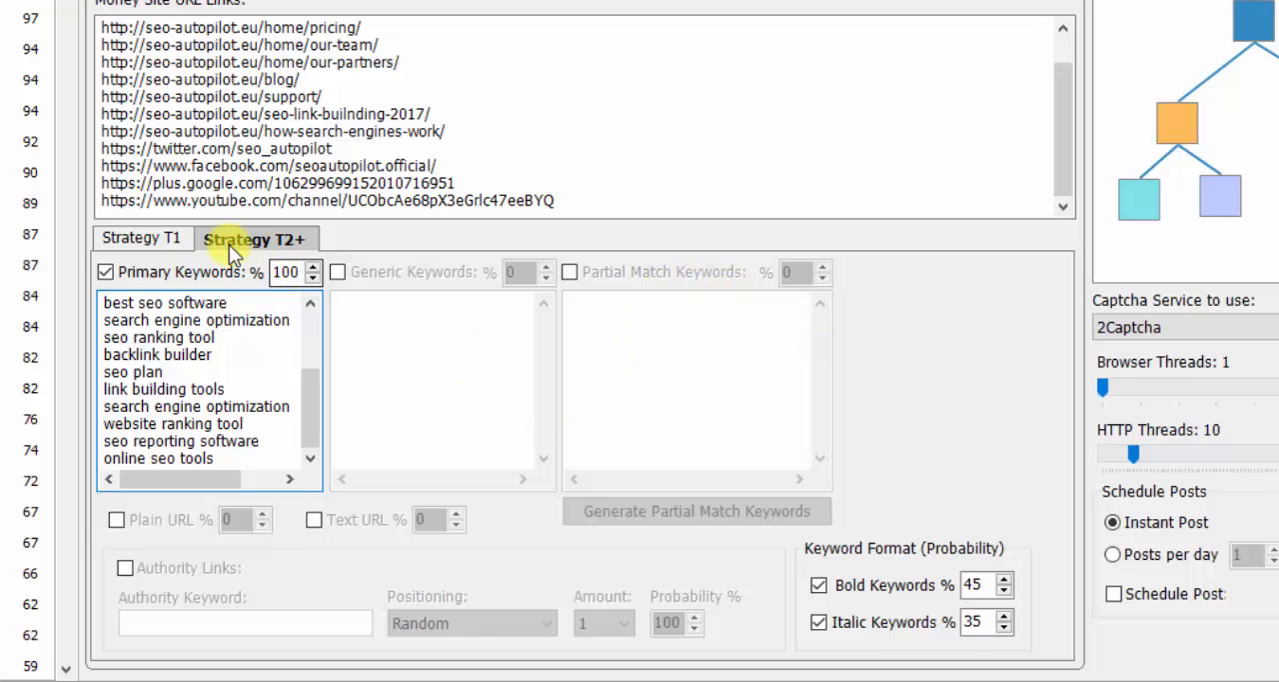
pyautogui.click(152, 237)
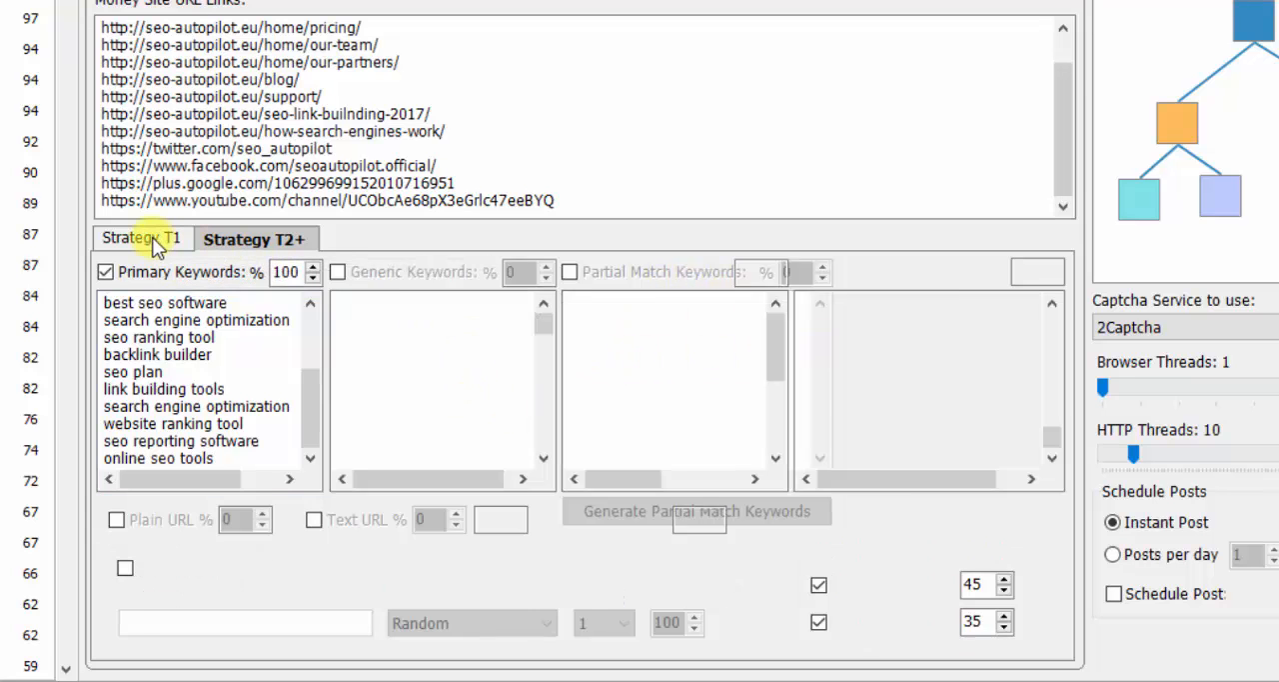
pyautogui.click(255, 239)
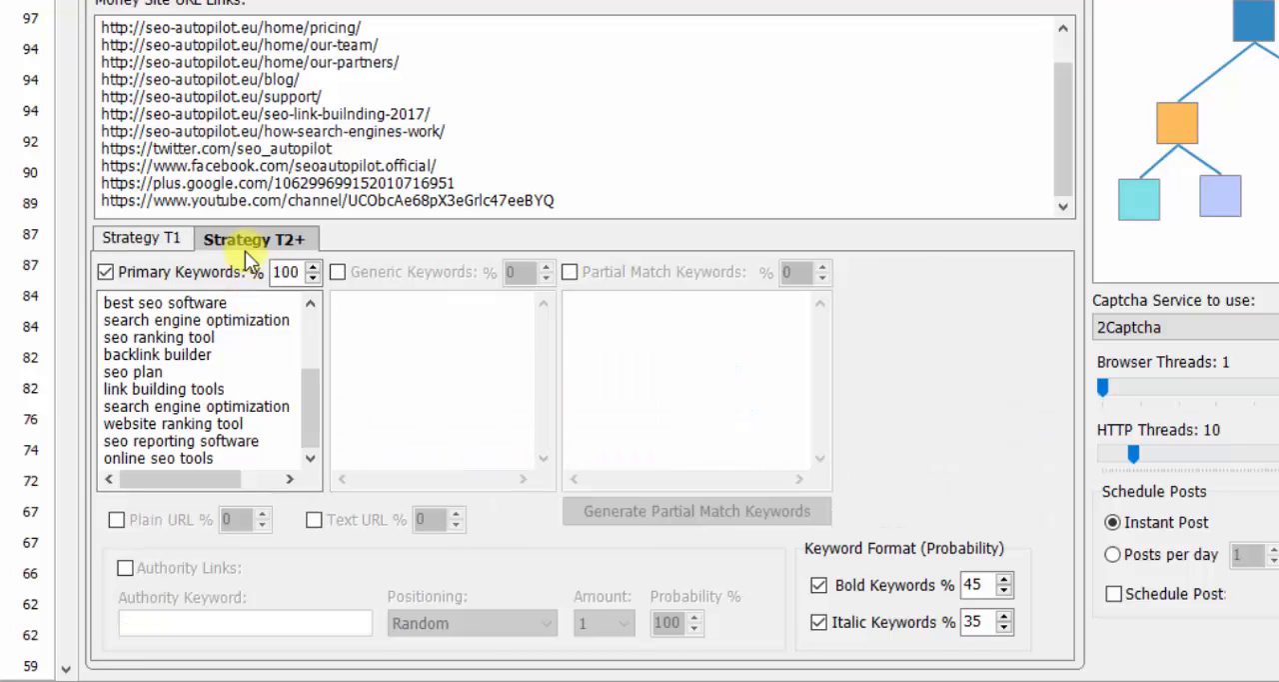
pyautogui.click(138, 238)
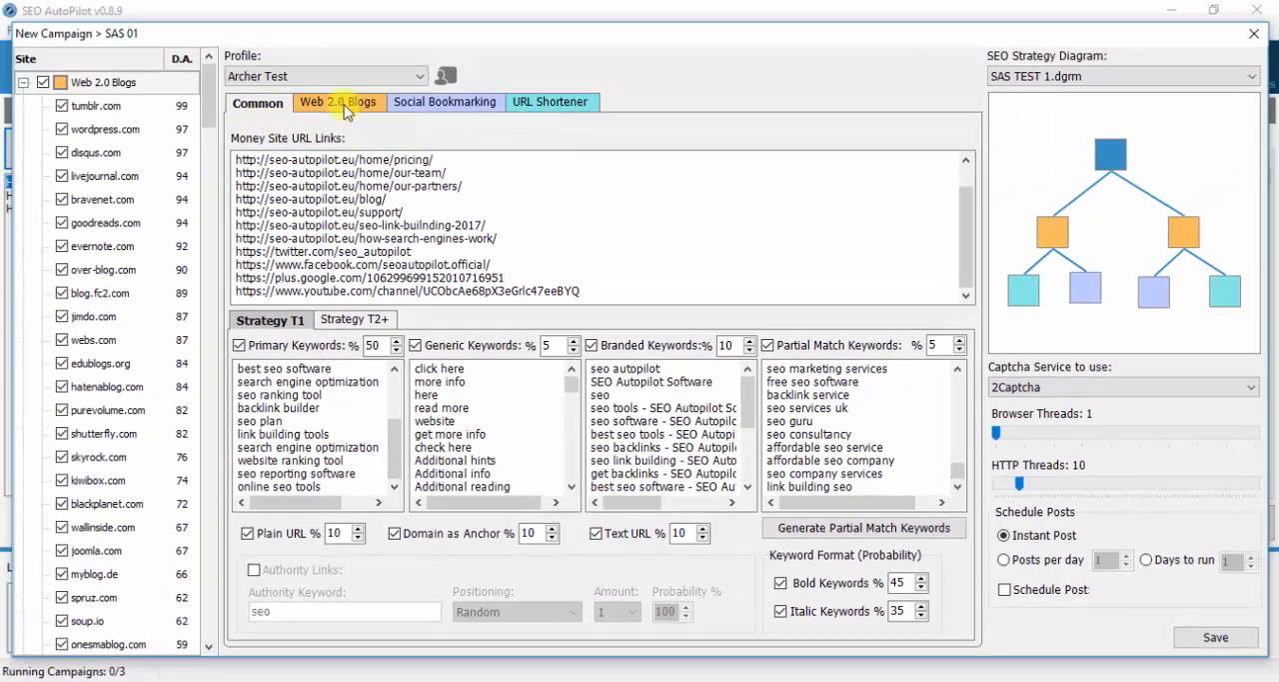
# - Examine the settings of the two Web 2.0 Blogs T1 groups and their matching nodes in the strategy diagram
pyautogui.click(346, 105)
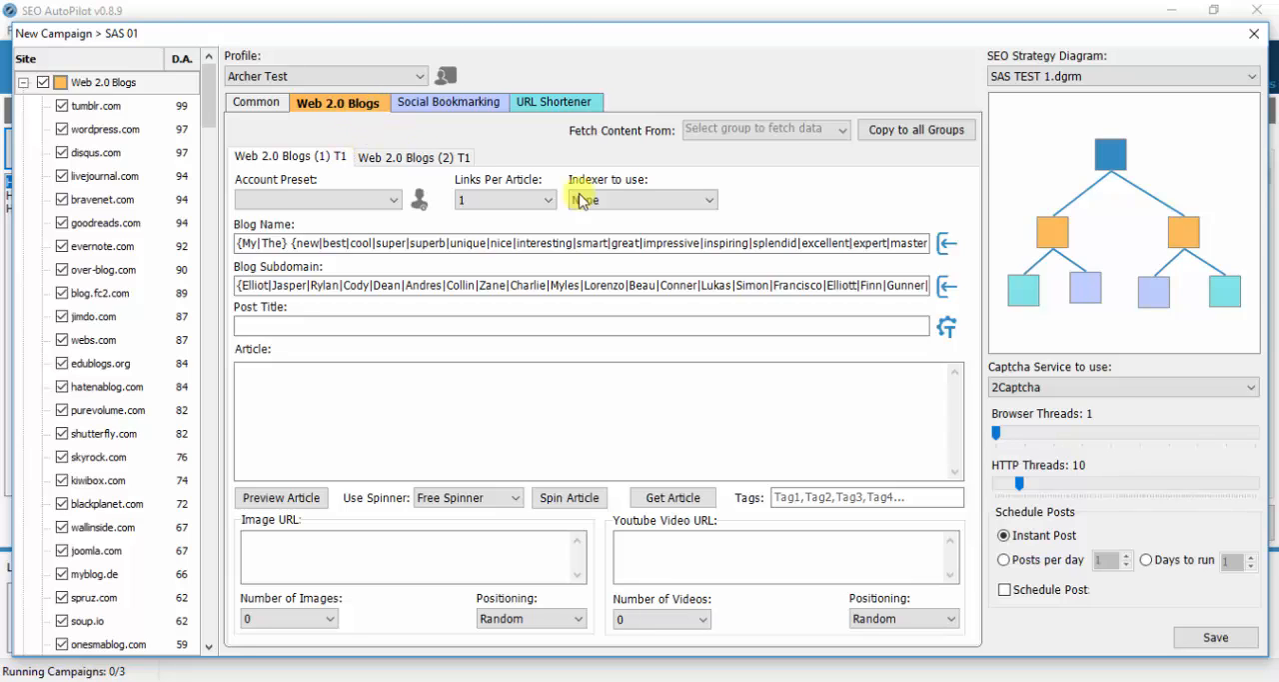
pyautogui.click(1185, 235)
pyautogui.click(1053, 232)
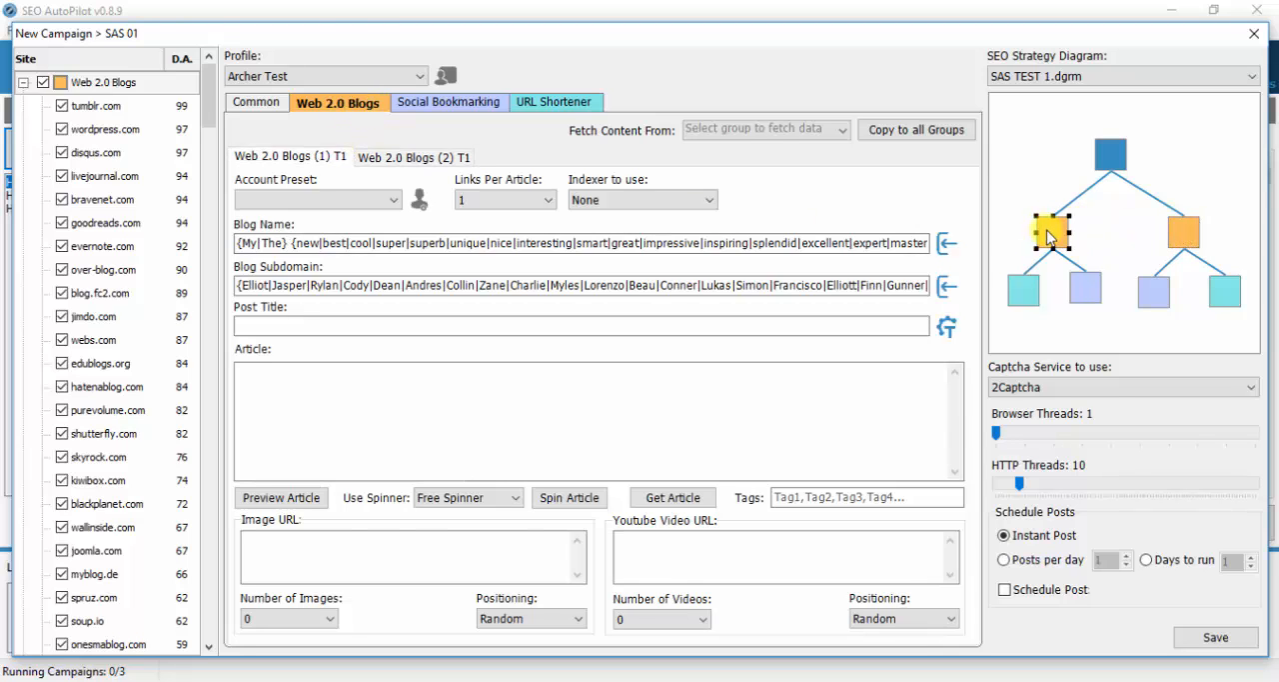
pyautogui.click(1184, 238)
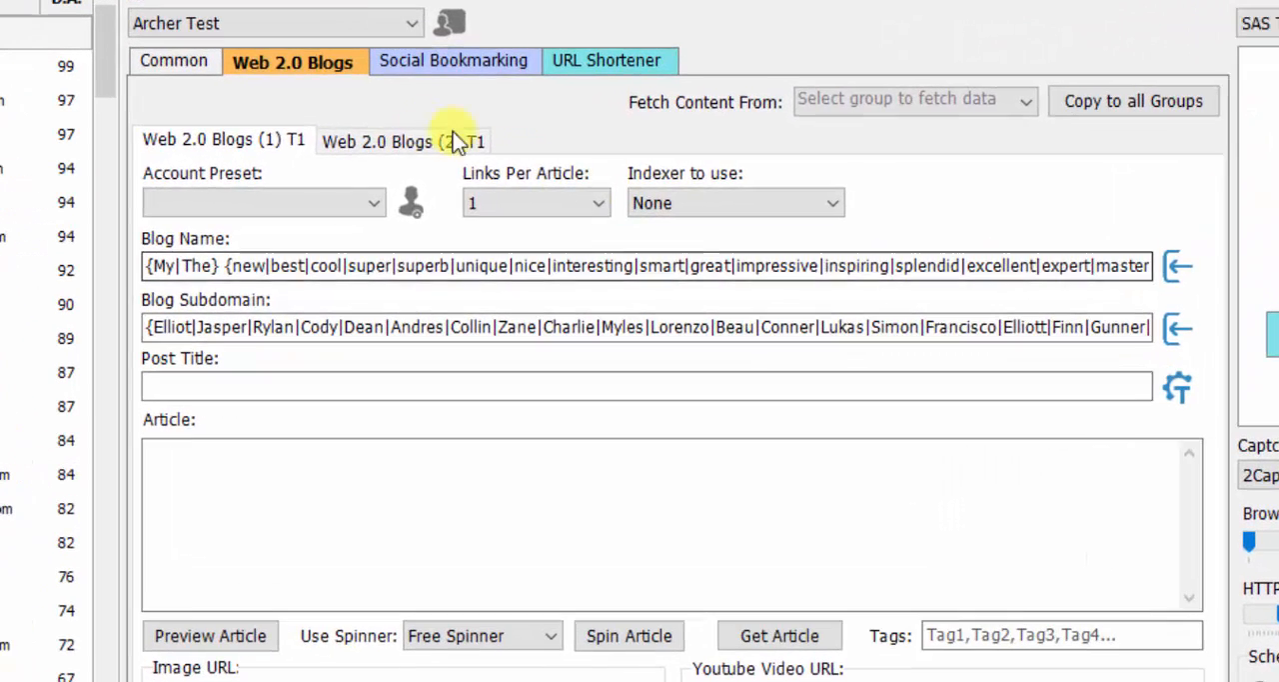
pyautogui.click(286, 145)
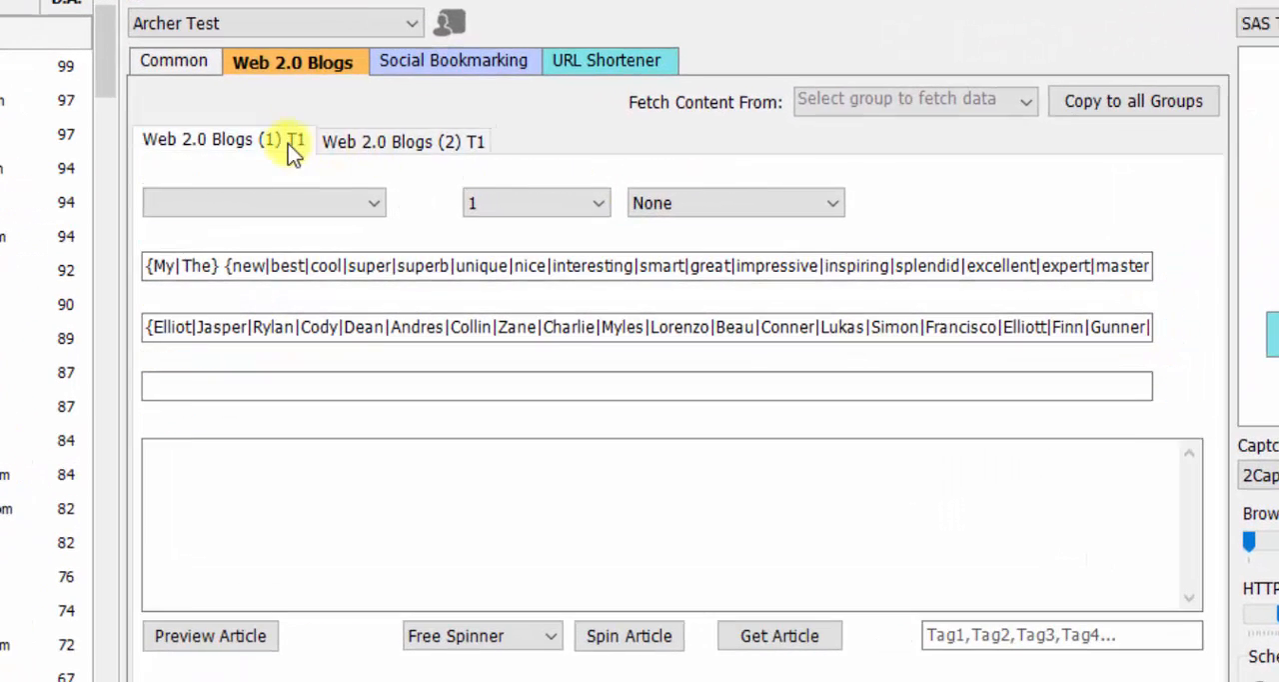
pyautogui.click(372, 140)
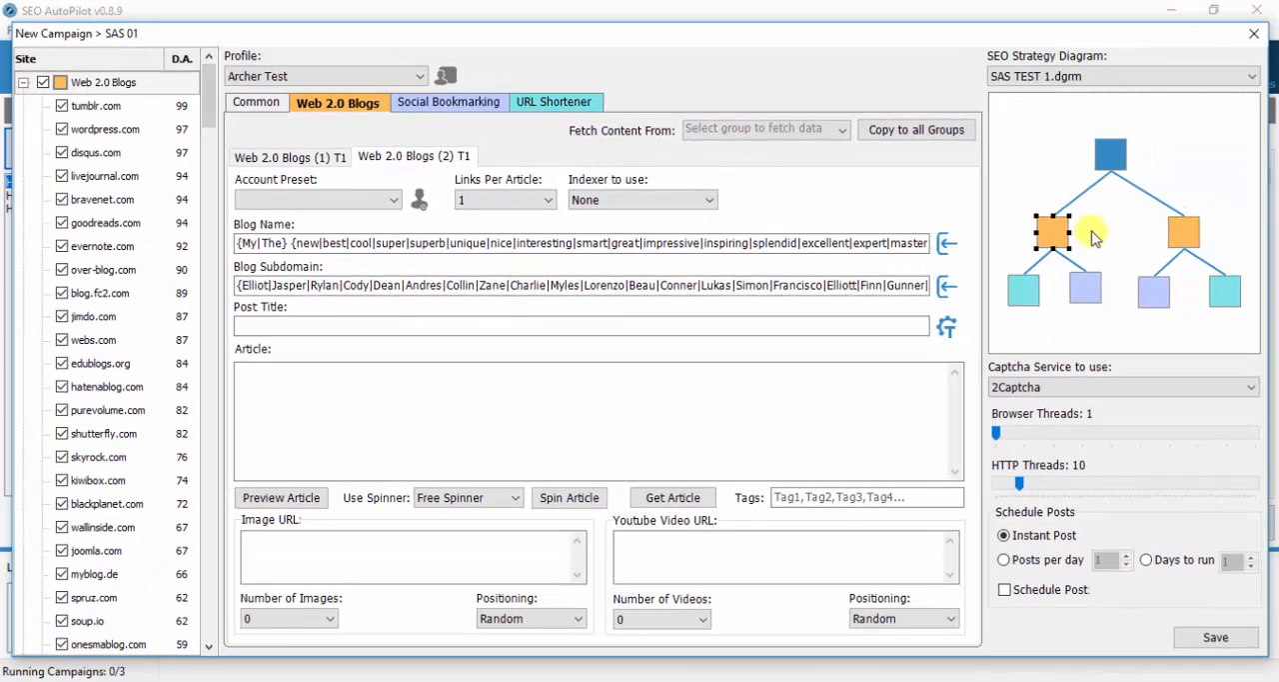
pyautogui.click(328, 155)
pyautogui.click(395, 158)
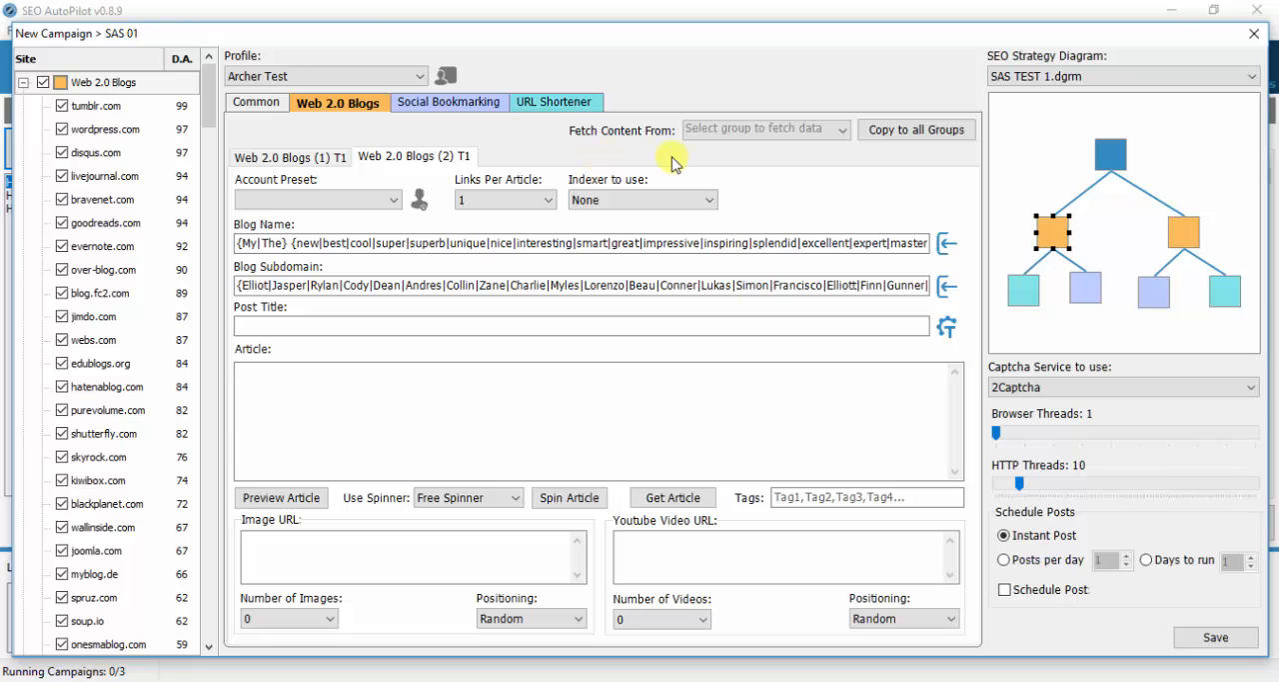
# - Configure Web 2.0 Blogs (1) T1 with account preset SAS 01, Random links per article and the SEO Autopilot Pinger (Free) indexer
pyautogui.click(331, 160)
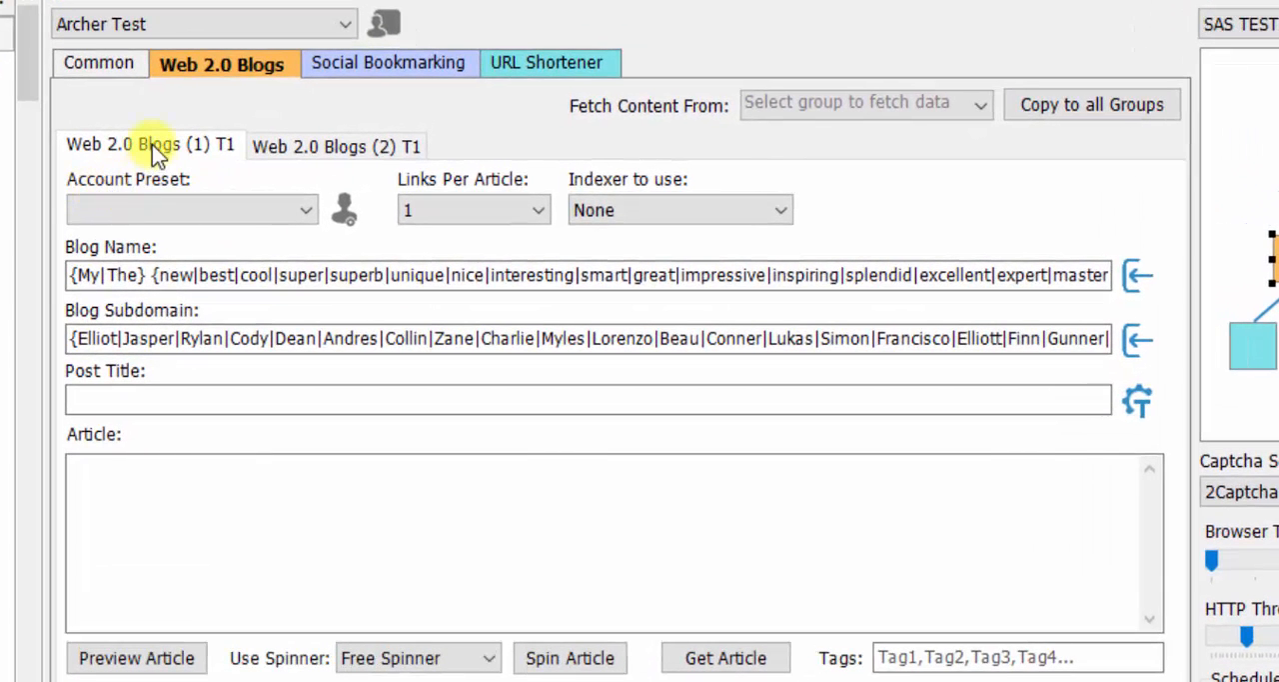
pyautogui.click(296, 211)
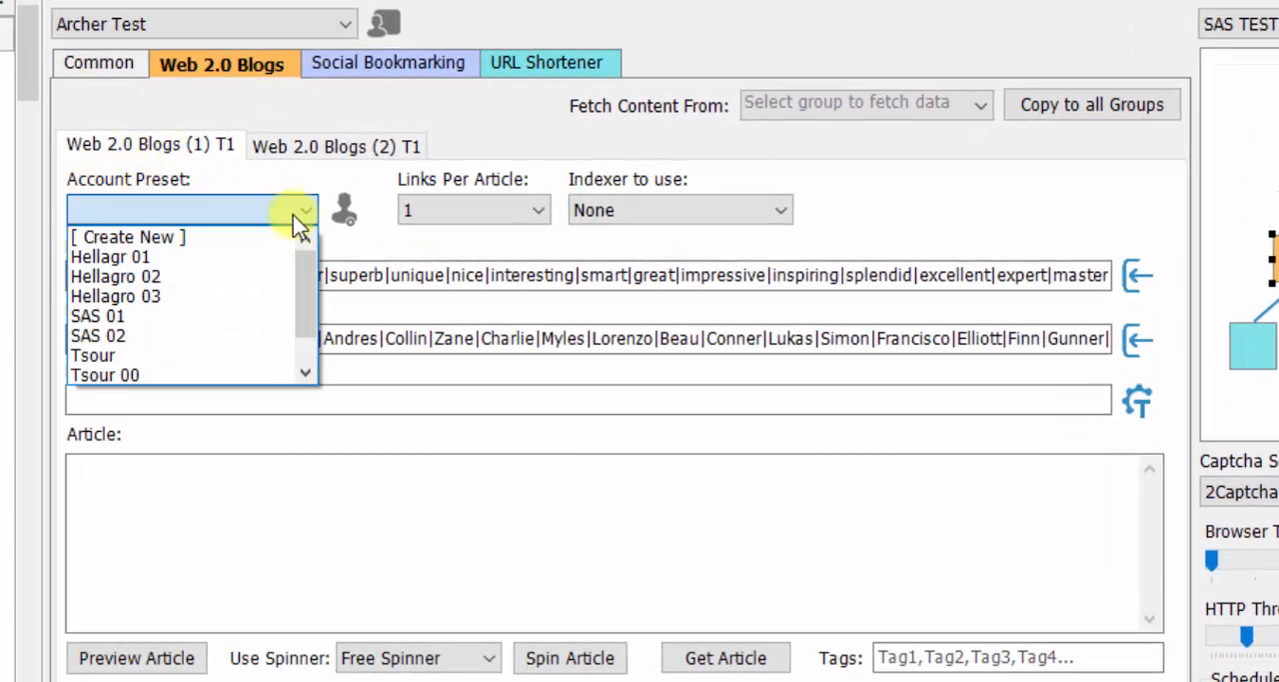
pyautogui.click(126, 318)
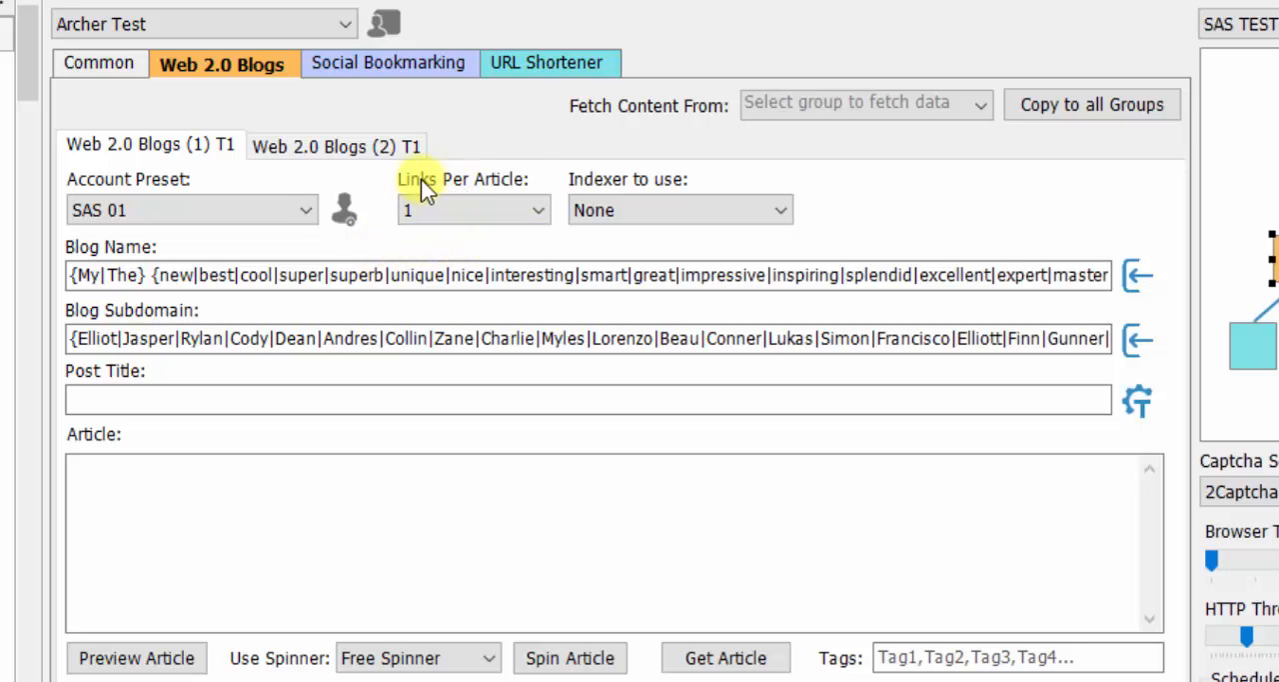
pyautogui.click(534, 207)
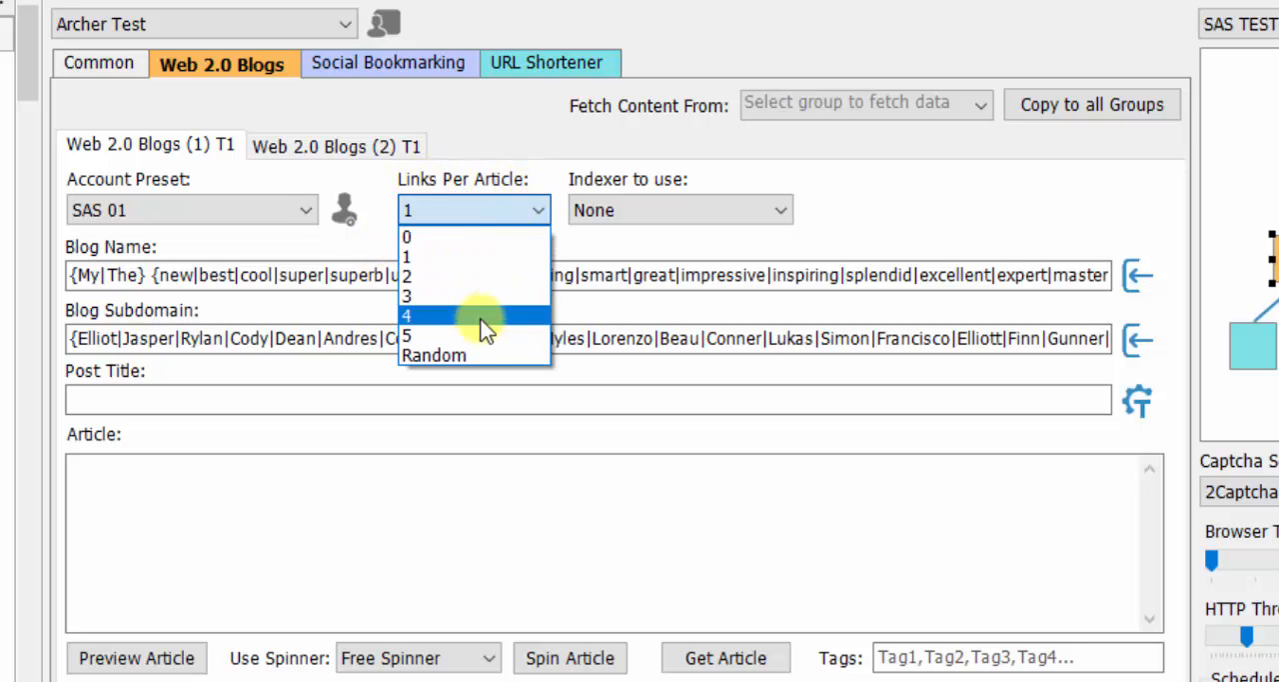
pyautogui.click(463, 352)
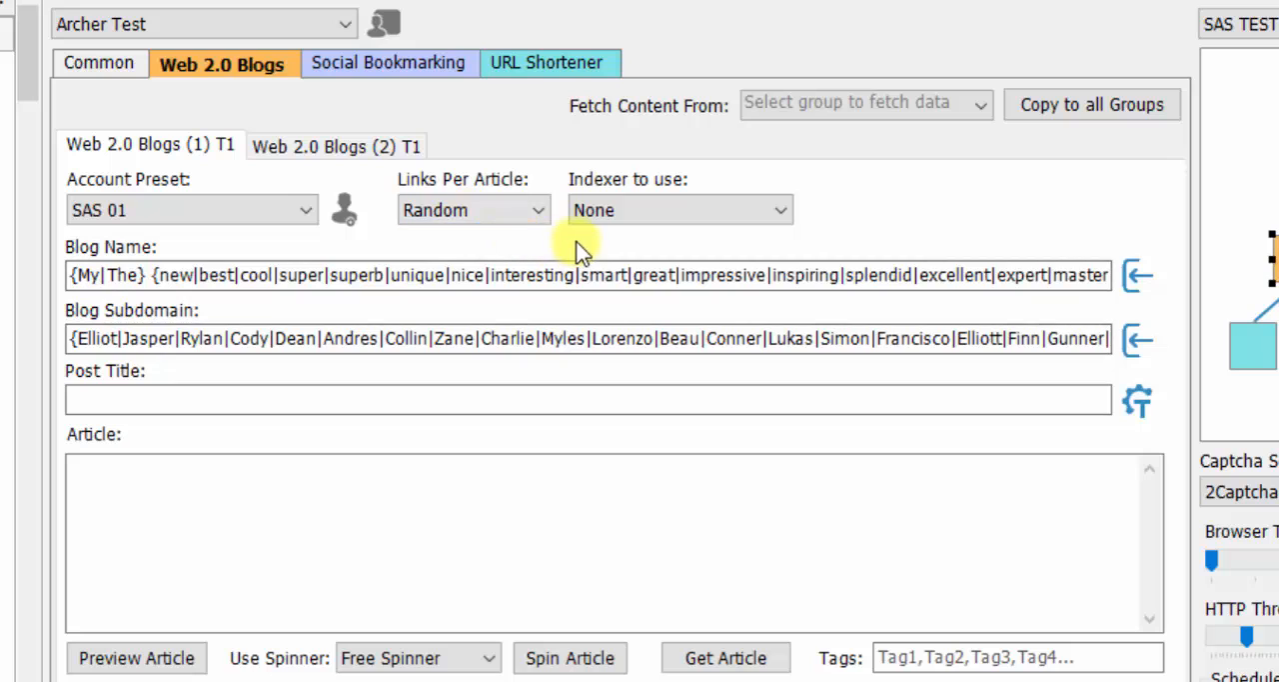
pyautogui.click(625, 209)
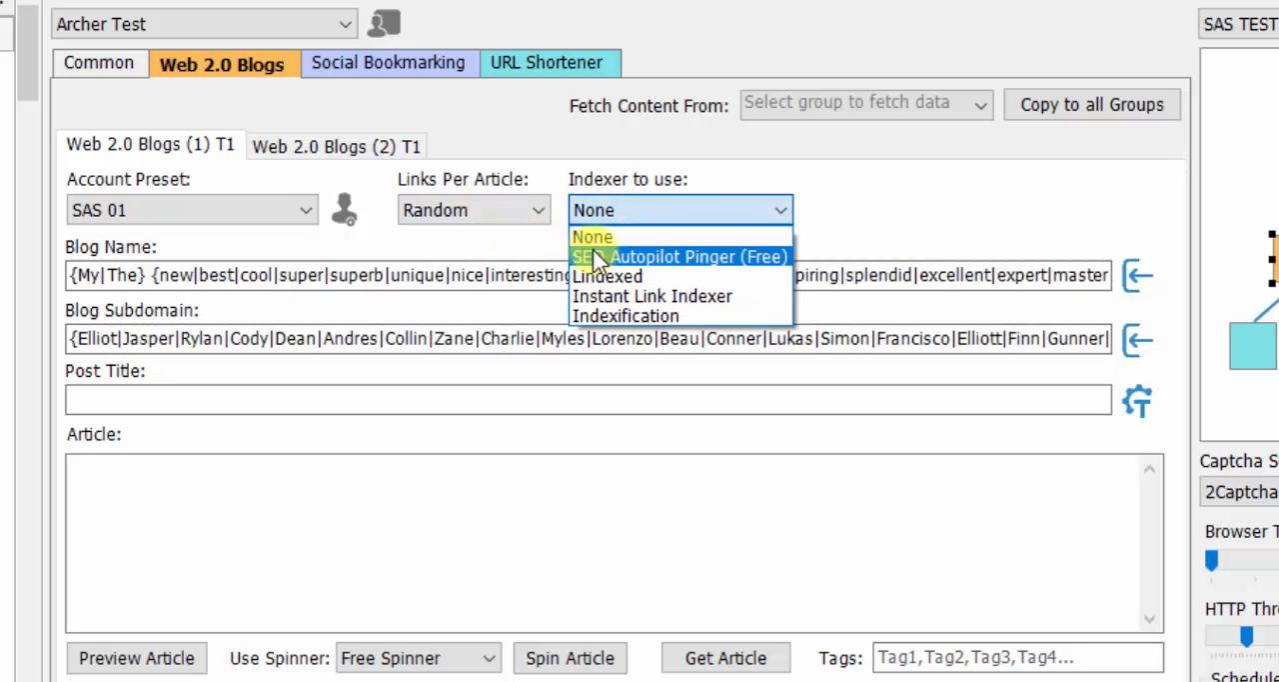
pyautogui.click(676, 257)
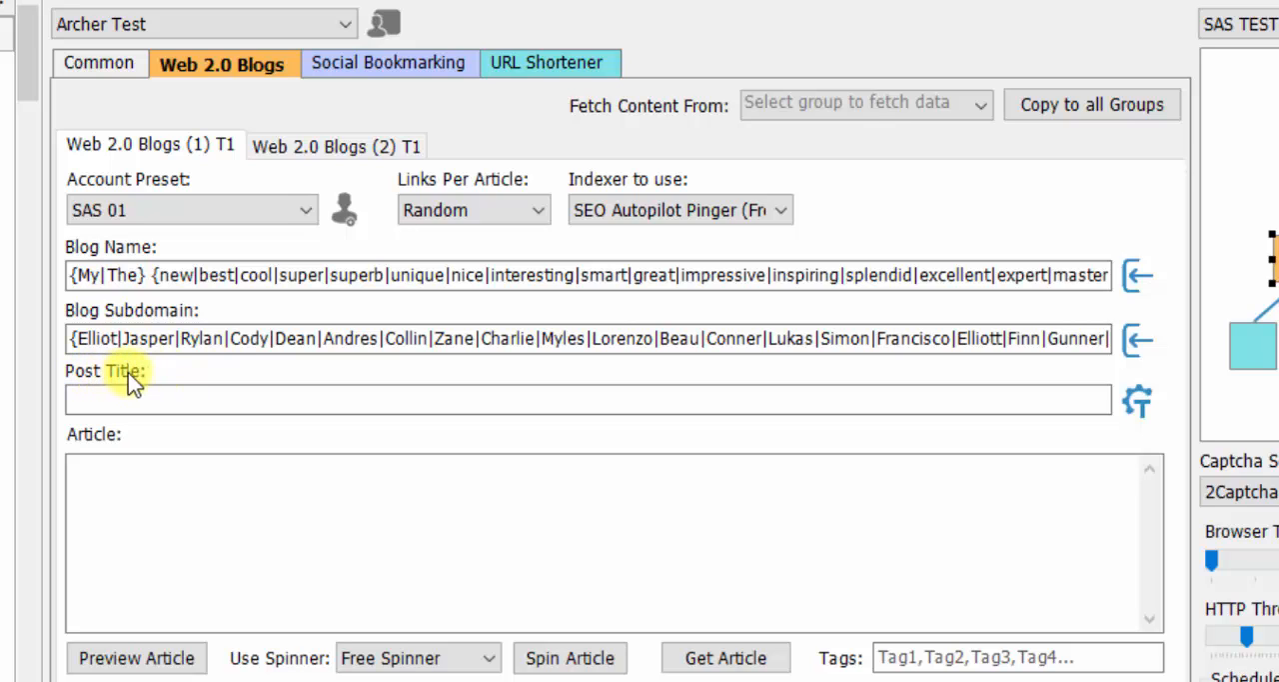
# - Generate spun post titles for the Web 2.0 Blogs (1) T1 group
pyautogui.click(1140, 416)
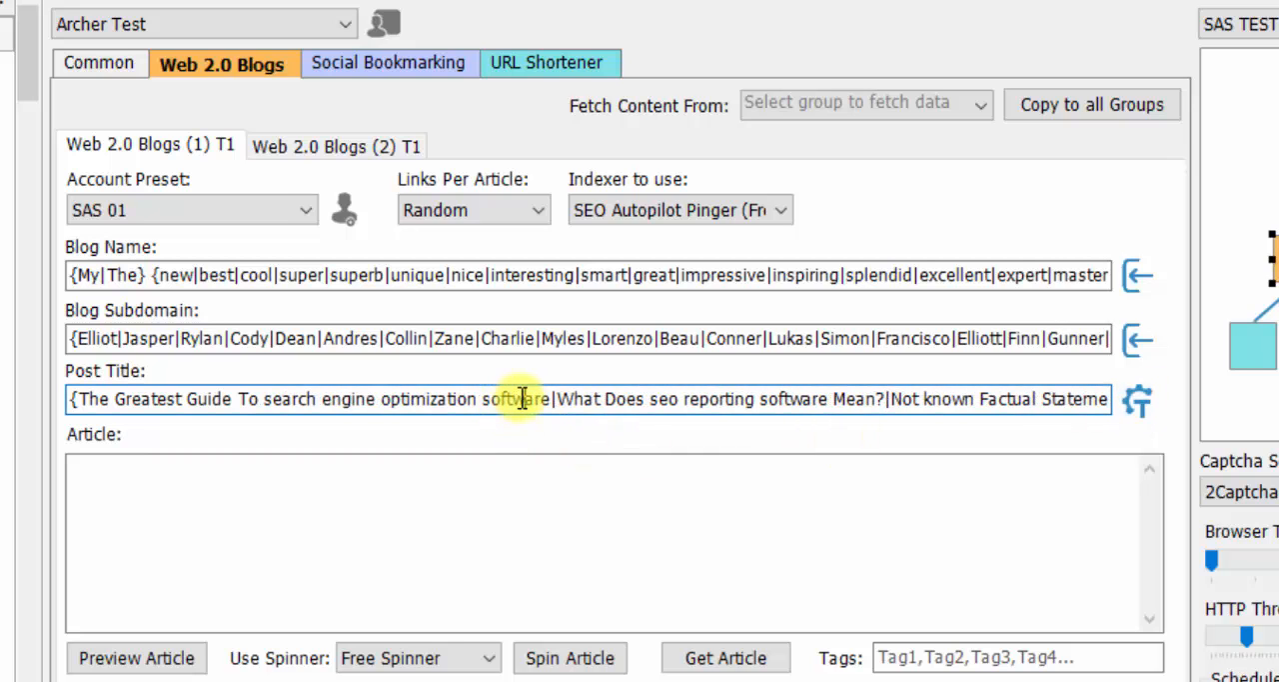
# - Regenerate the spun post titles for the Web 2.0 Blogs (1) T1 group to get a different set
pyautogui.click(1142, 398)
pyautogui.click(676, 399)
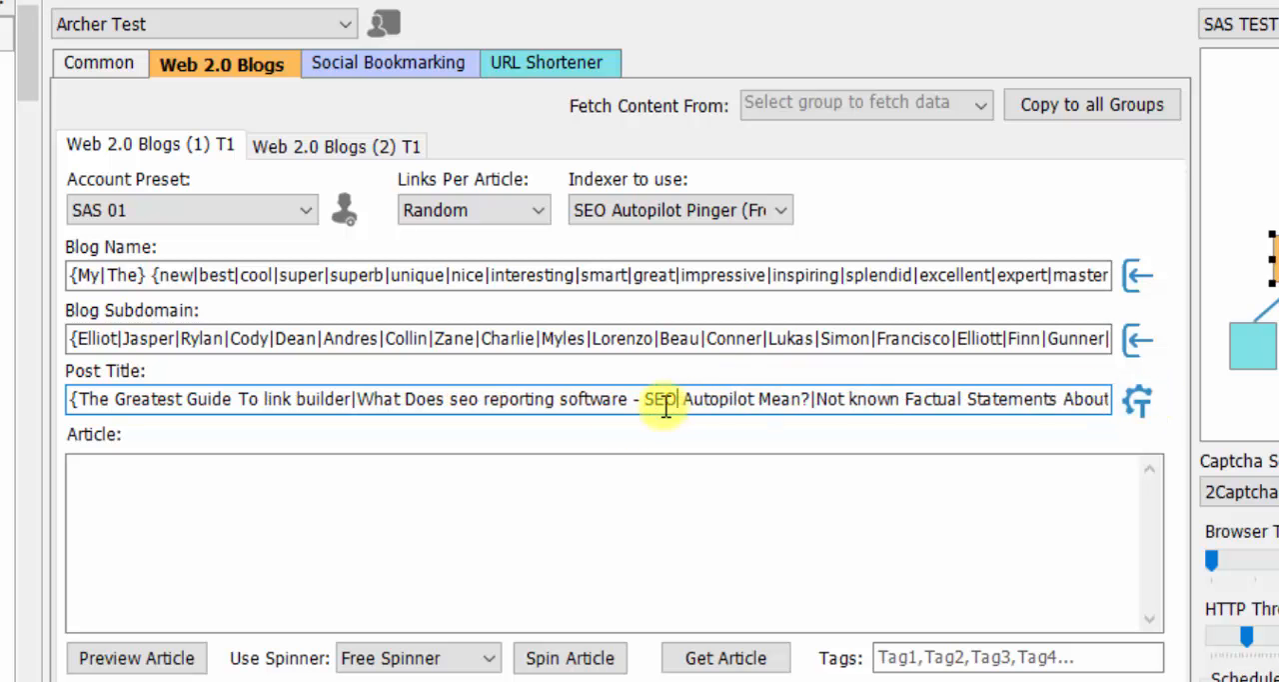
# - Fetch an SEO article from the EzineArticles (Free) source into the Web 2.0 Blogs (1) T1 article text
pyautogui.click(120, 485)
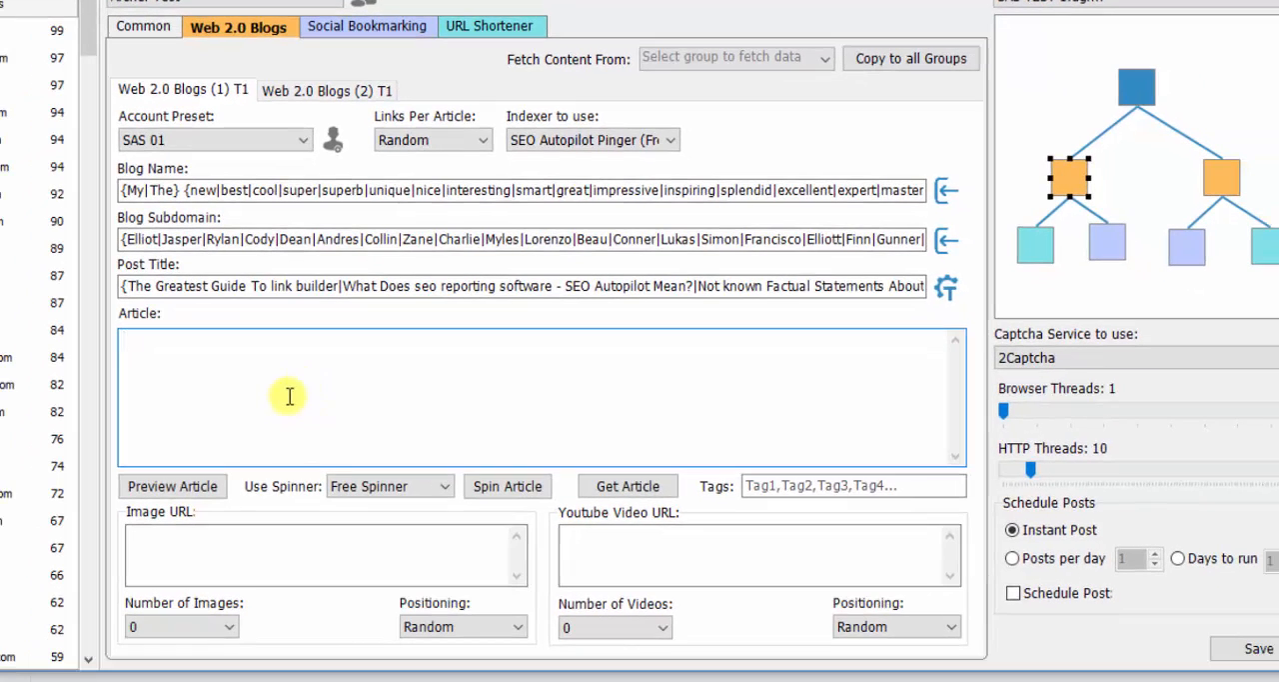
pyautogui.click(628, 487)
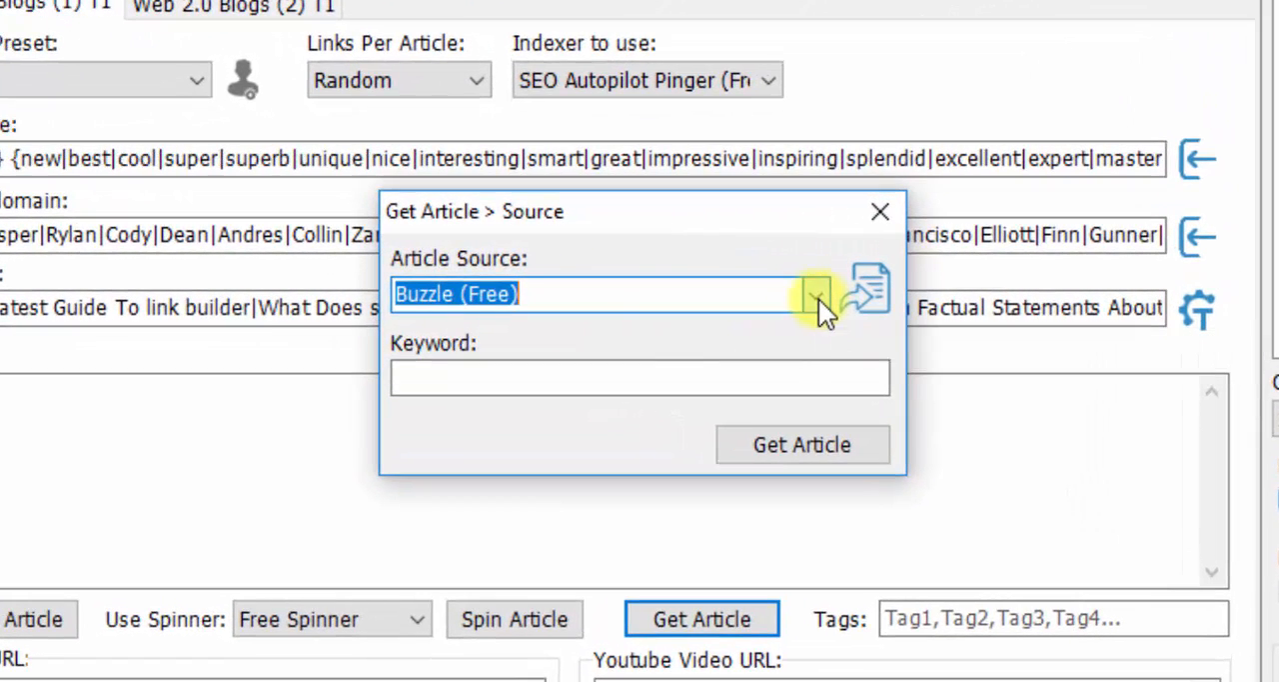
pyautogui.click(802, 294)
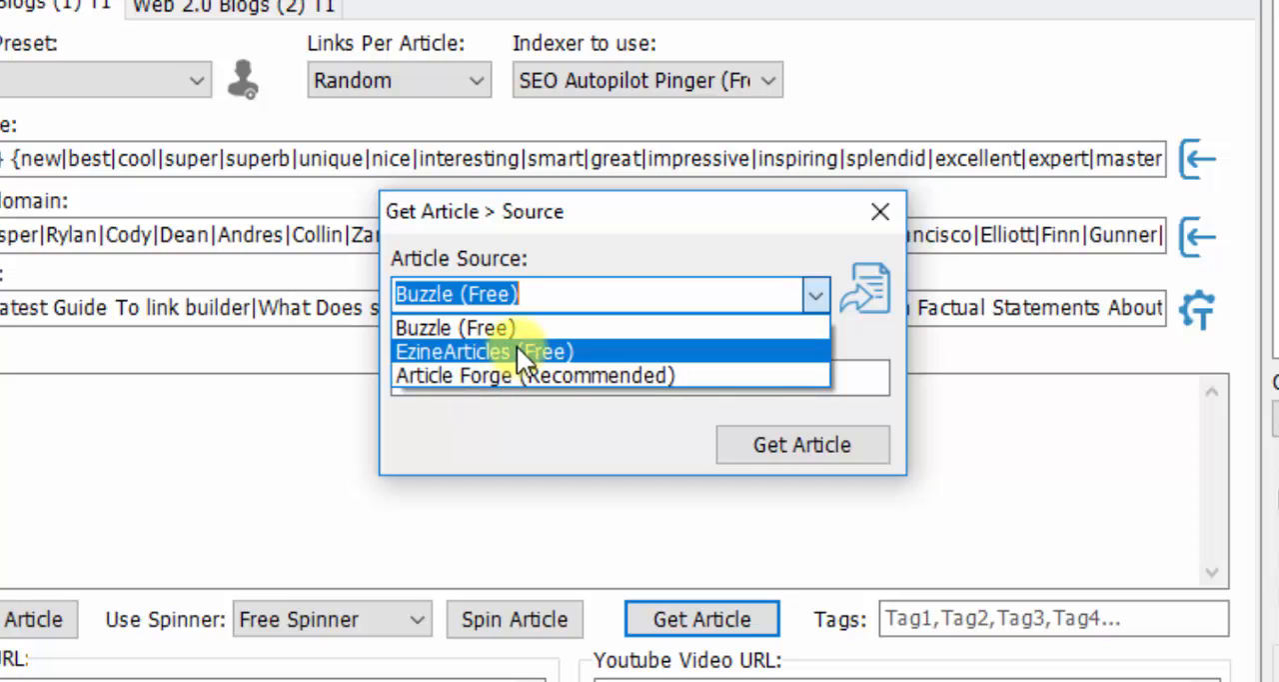
pyautogui.click(491, 350)
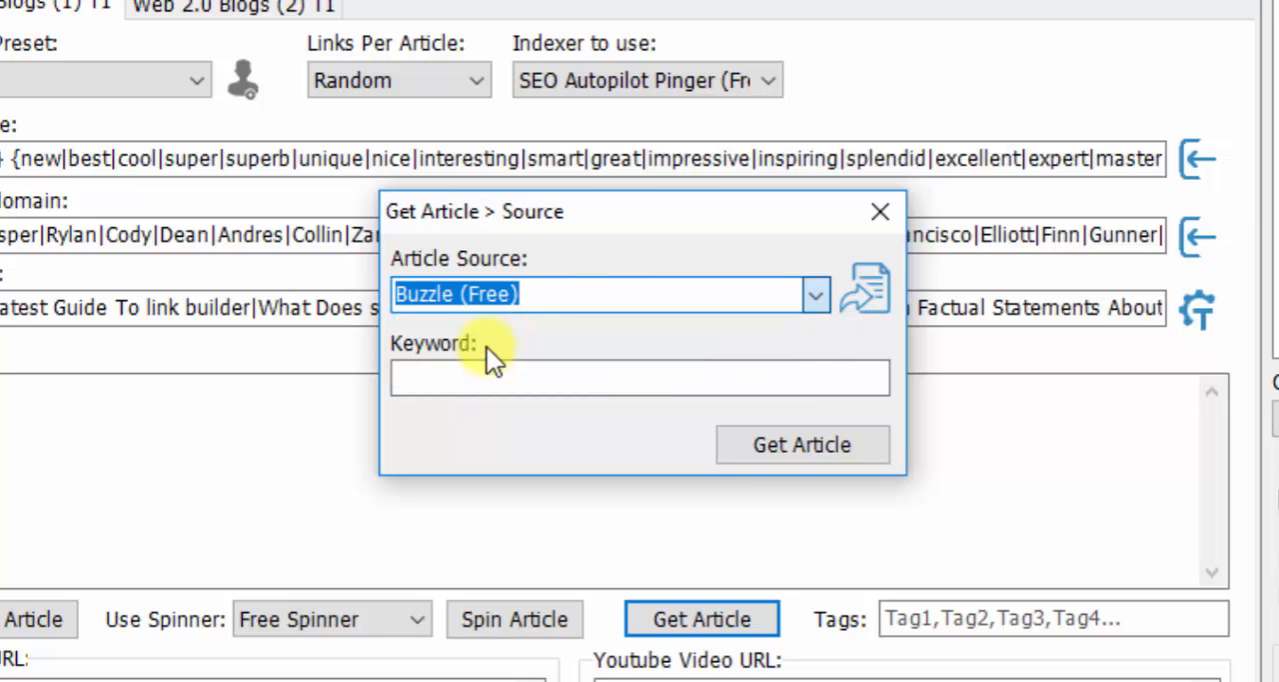
pyautogui.click(489, 379)
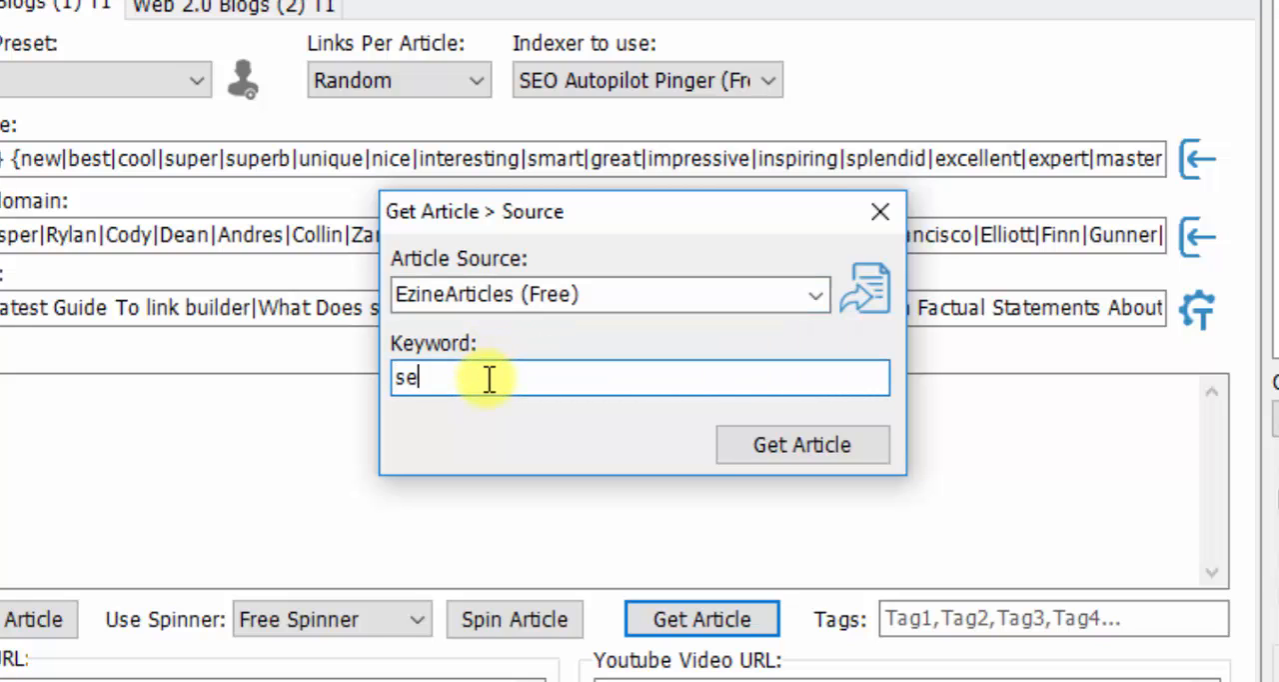
pyautogui.click(789, 445)
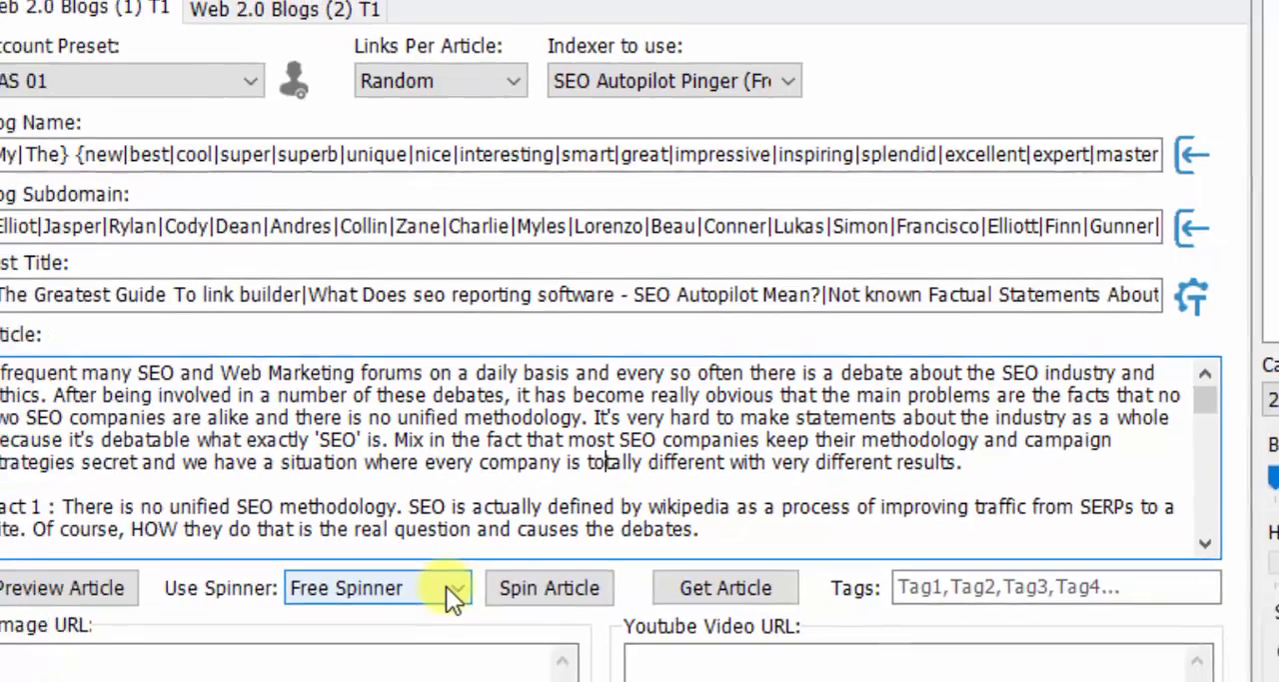
# - Spin the fetched article using Spin Rewriter as the spinner
pyautogui.click(405, 619)
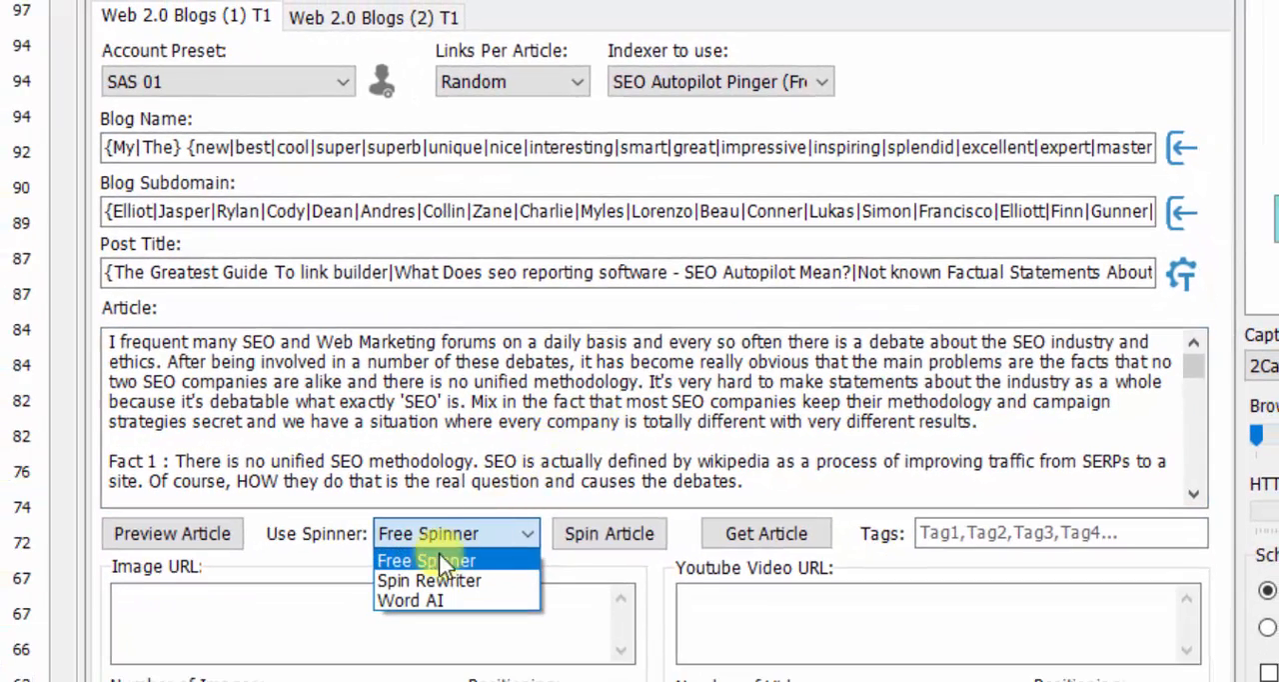
pyautogui.click(490, 589)
pyautogui.click(604, 534)
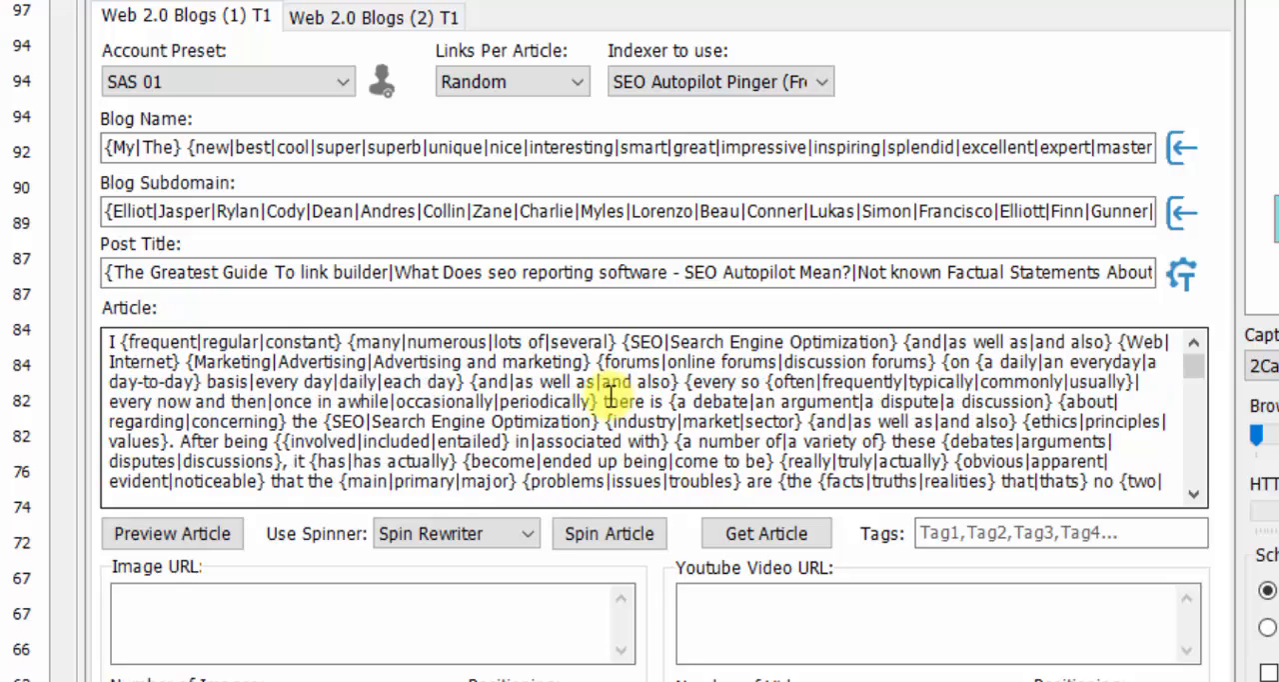
pyautogui.click(555, 420)
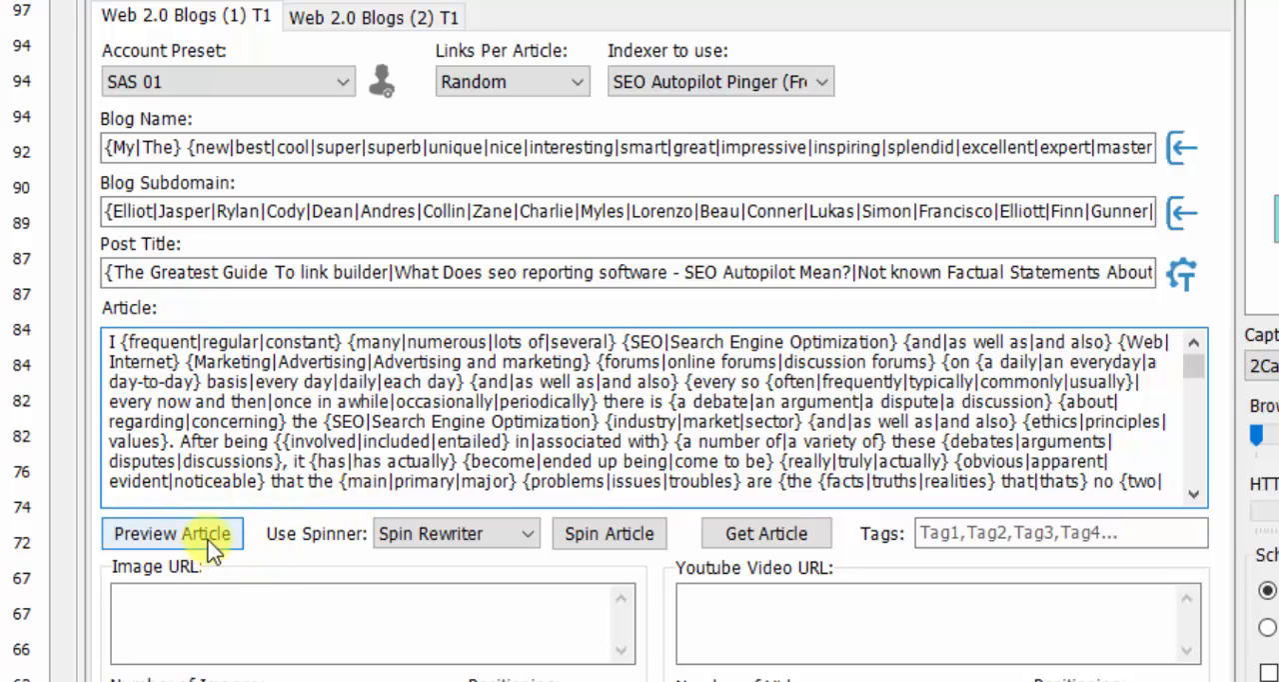
# - Switch to the Excel keywords workbook and copy all image URLs from the Img url's sheet
pyautogui.click(174, 600)
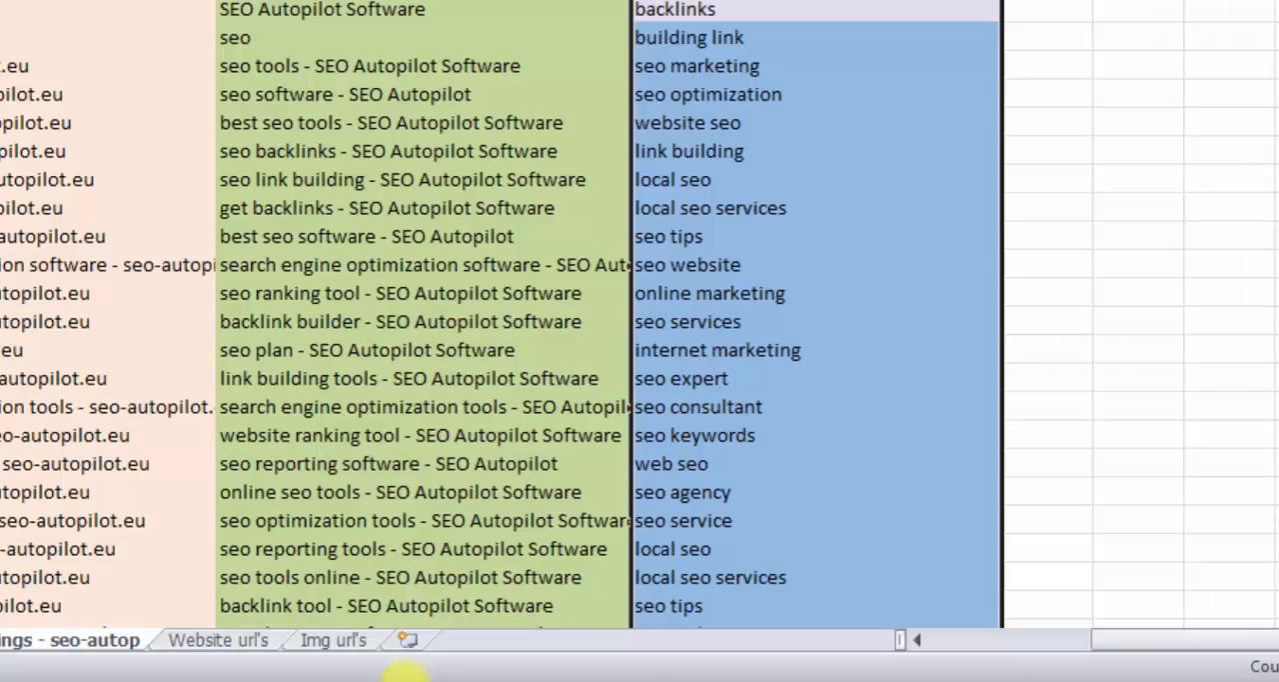
pyautogui.click(337, 639)
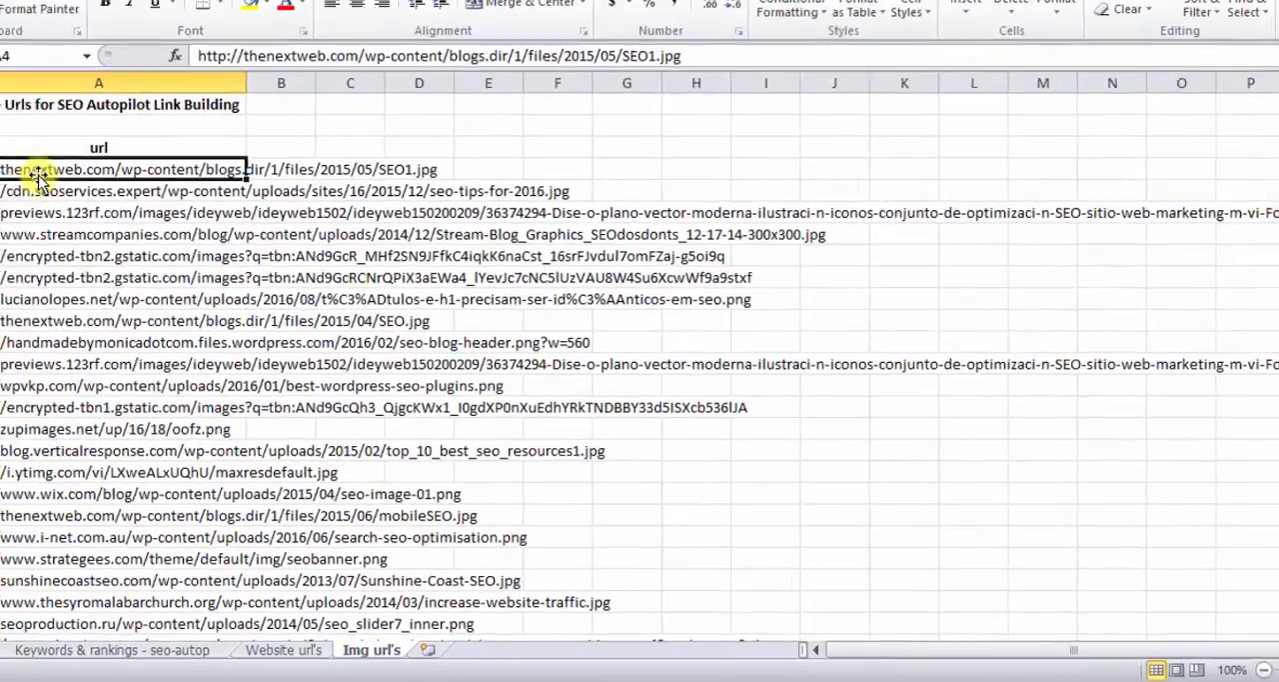
pyautogui.moveTo(48, 62); pyautogui.dragTo(117, 594)
pyautogui.rightClick(92, 367)
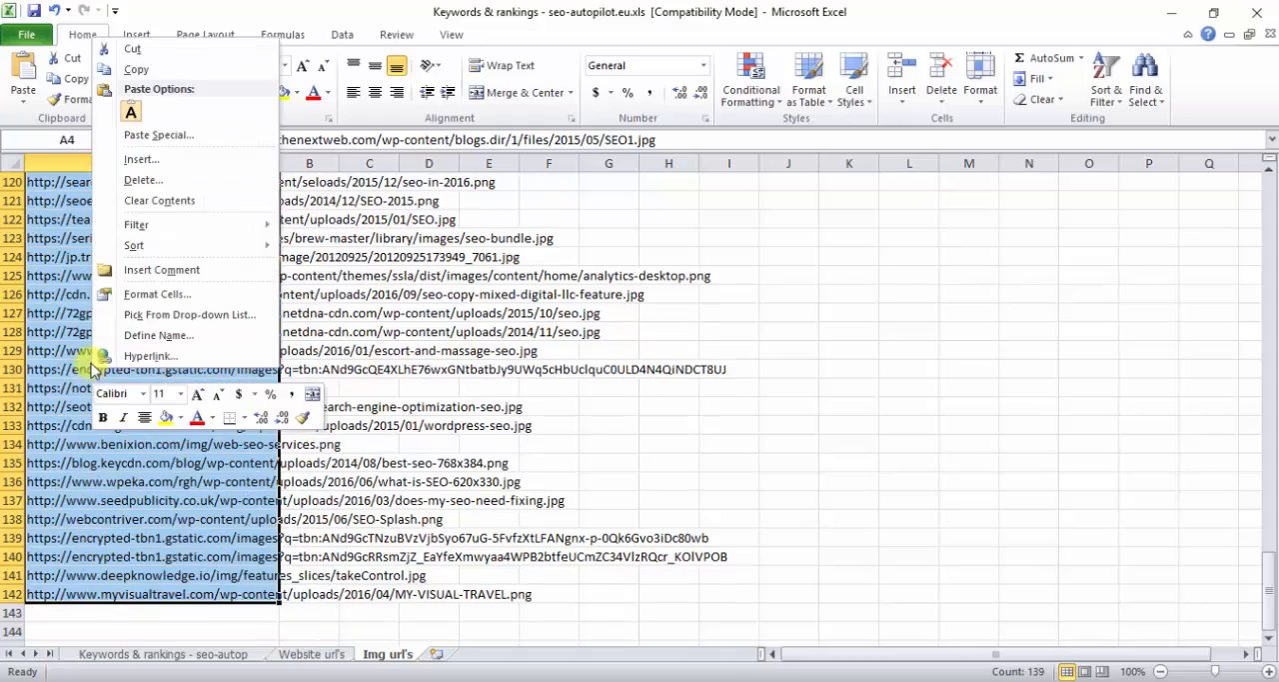
pyautogui.click(136, 69)
pyautogui.scroll(20, 300, 350)
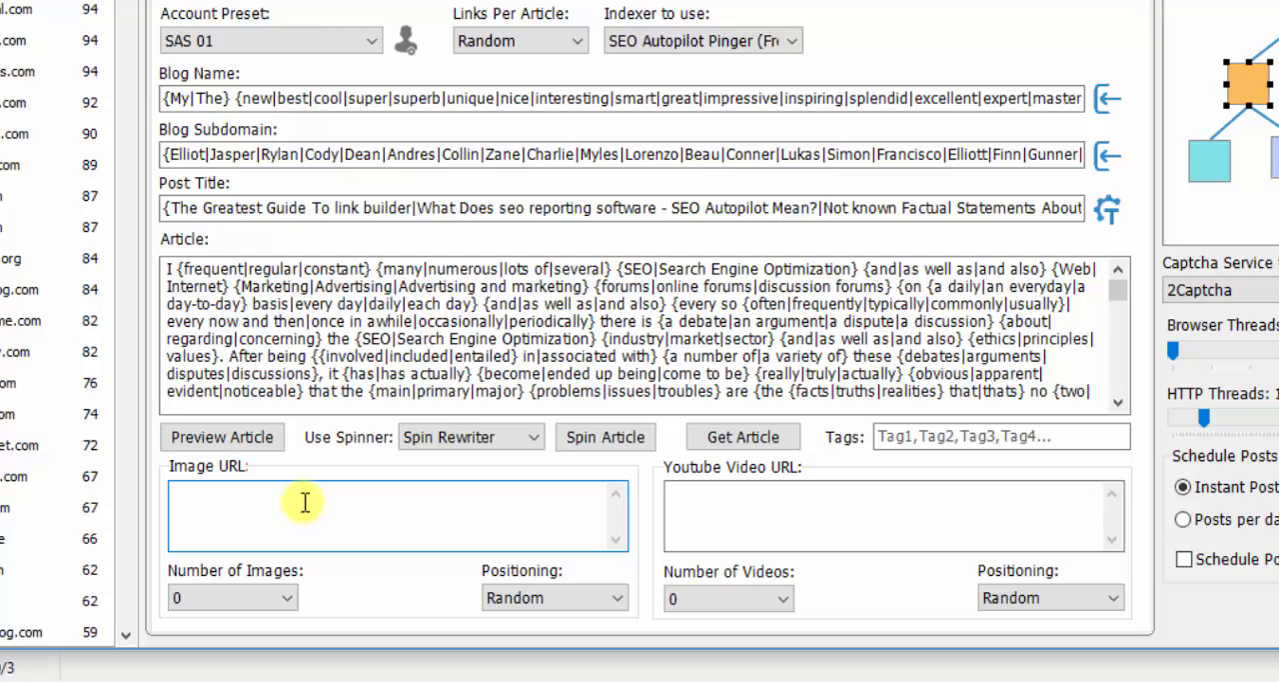
# - Paste the copied image URLs into Image URL, with 1 image positioned at the beginning of the article
pyautogui.click(305, 503)
pyautogui.hotkey('ctrl', 'v')
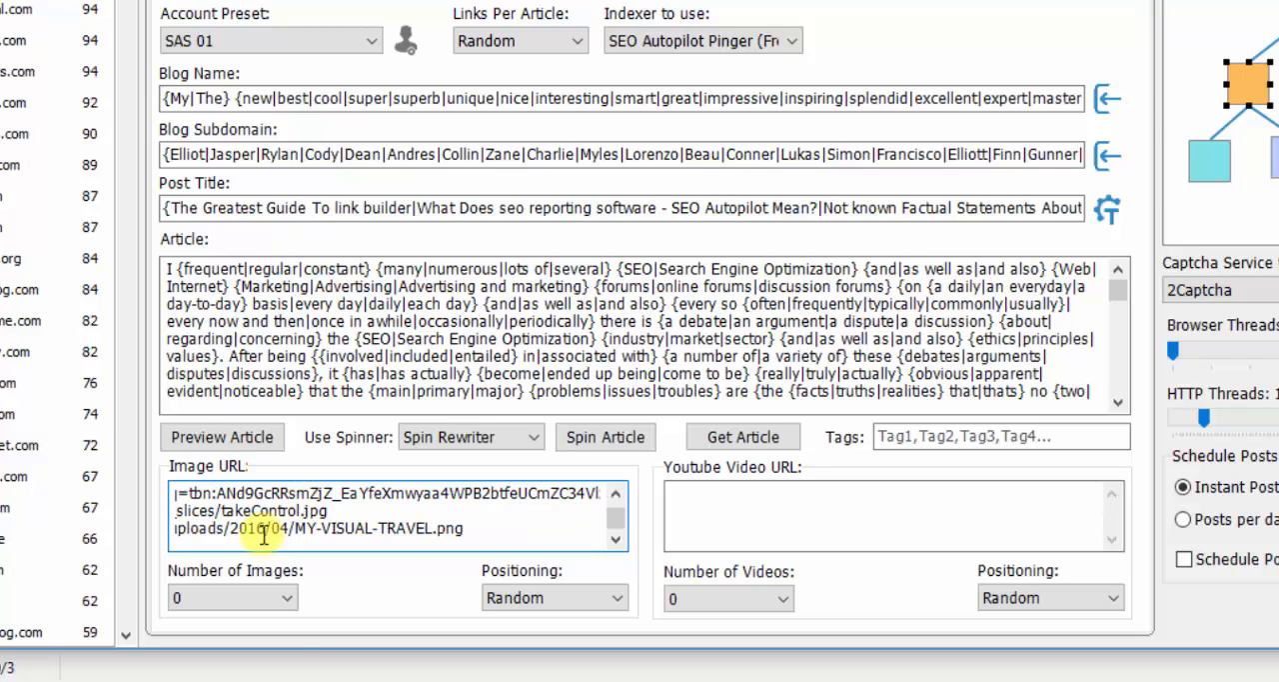
pyautogui.click(283, 598)
pyautogui.click(200, 639)
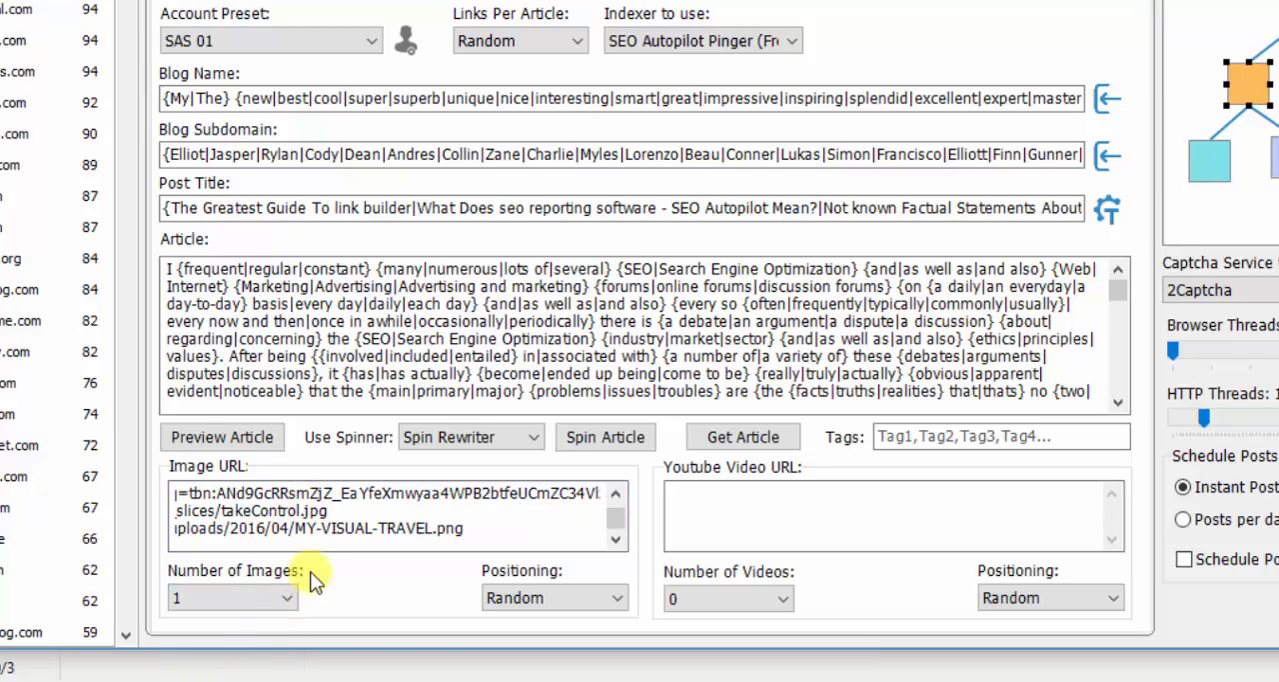
pyautogui.click(549, 599)
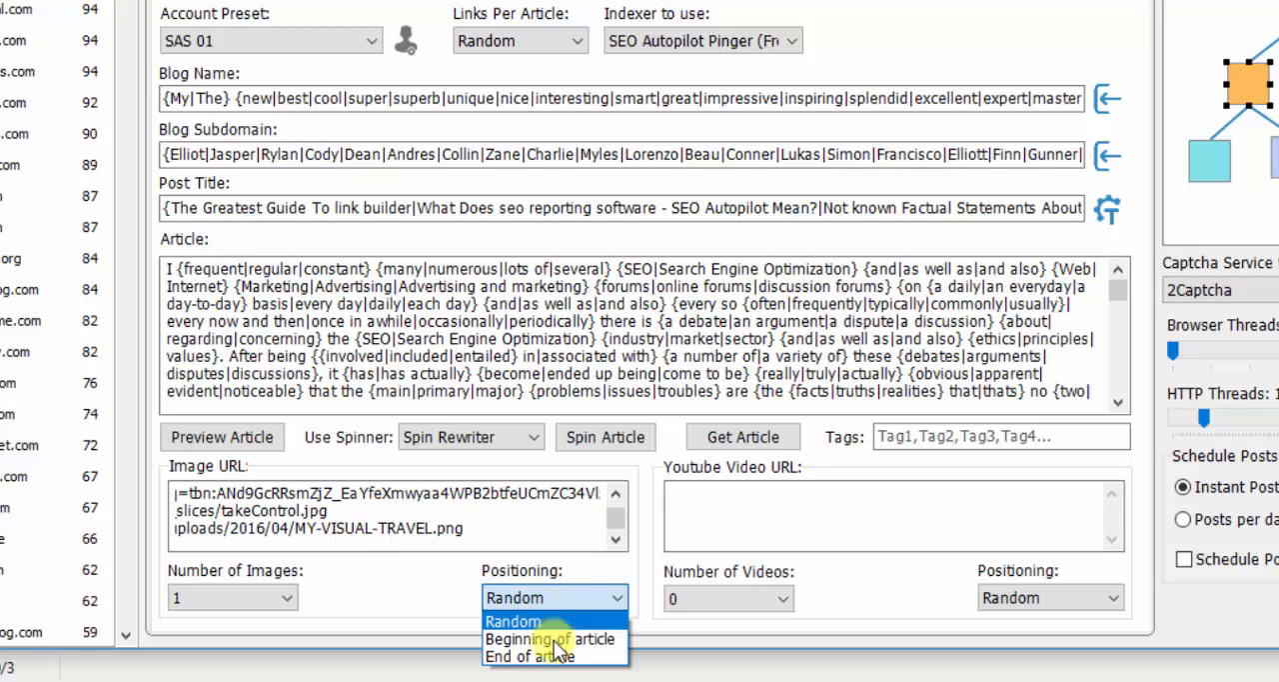
pyautogui.click(579, 640)
pyautogui.click(710, 507)
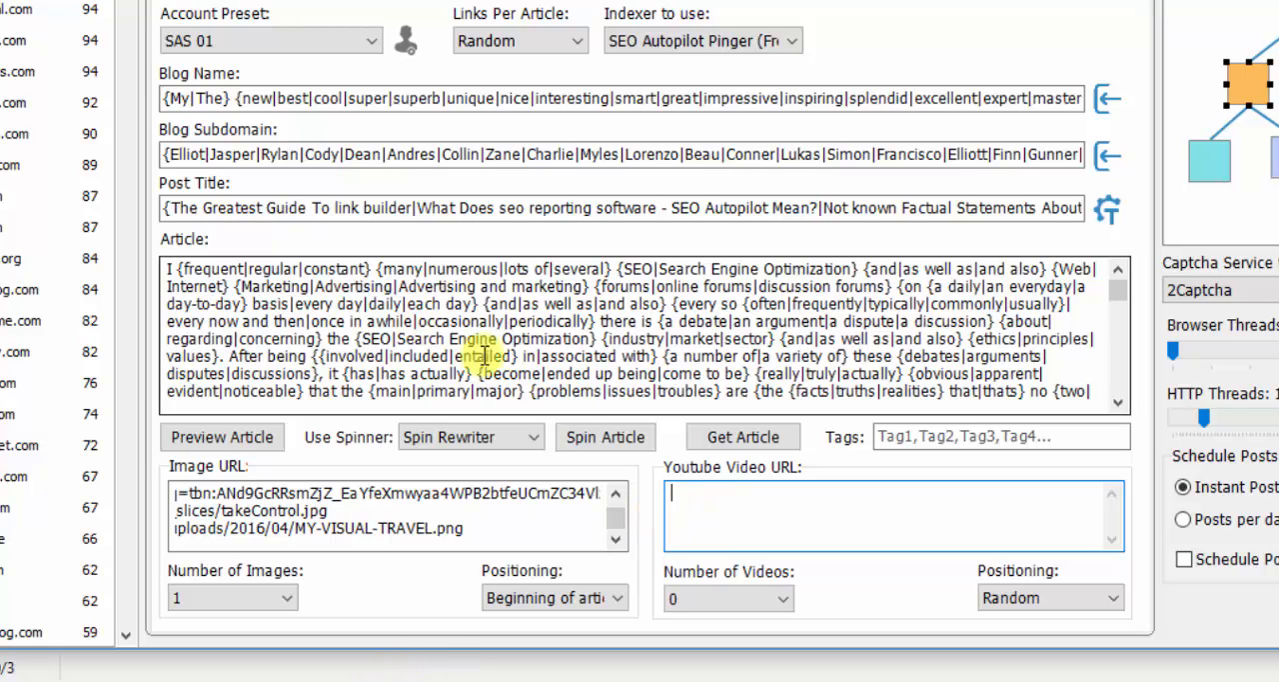
pyautogui.rightClick(730, 503)
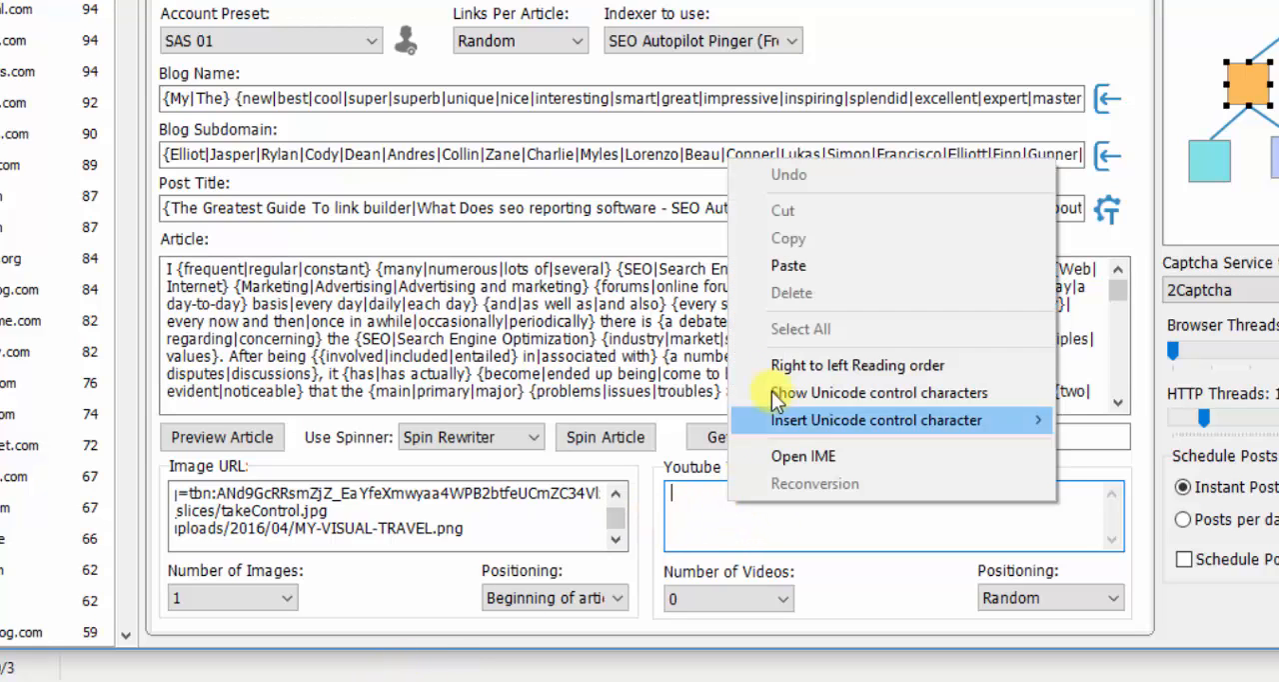
pyautogui.click(807, 269)
pyautogui.click(784, 598)
pyautogui.click(757, 642)
pyautogui.click(1028, 598)
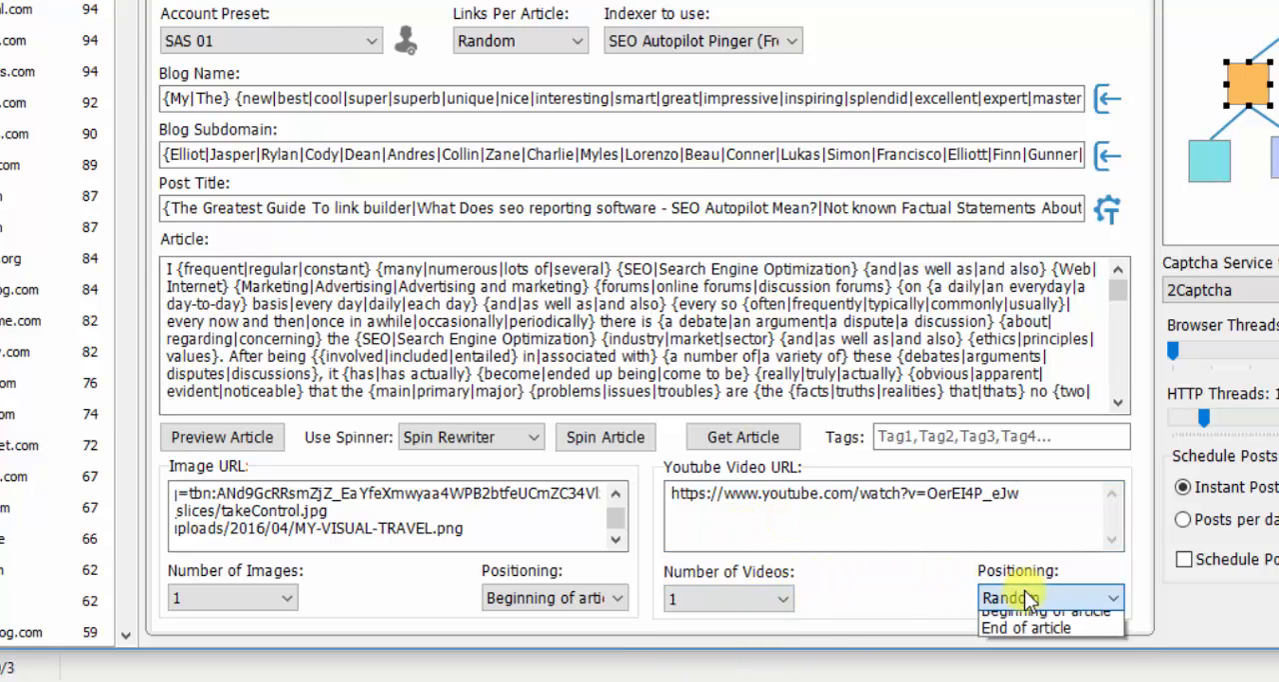
pyautogui.click(1024, 656)
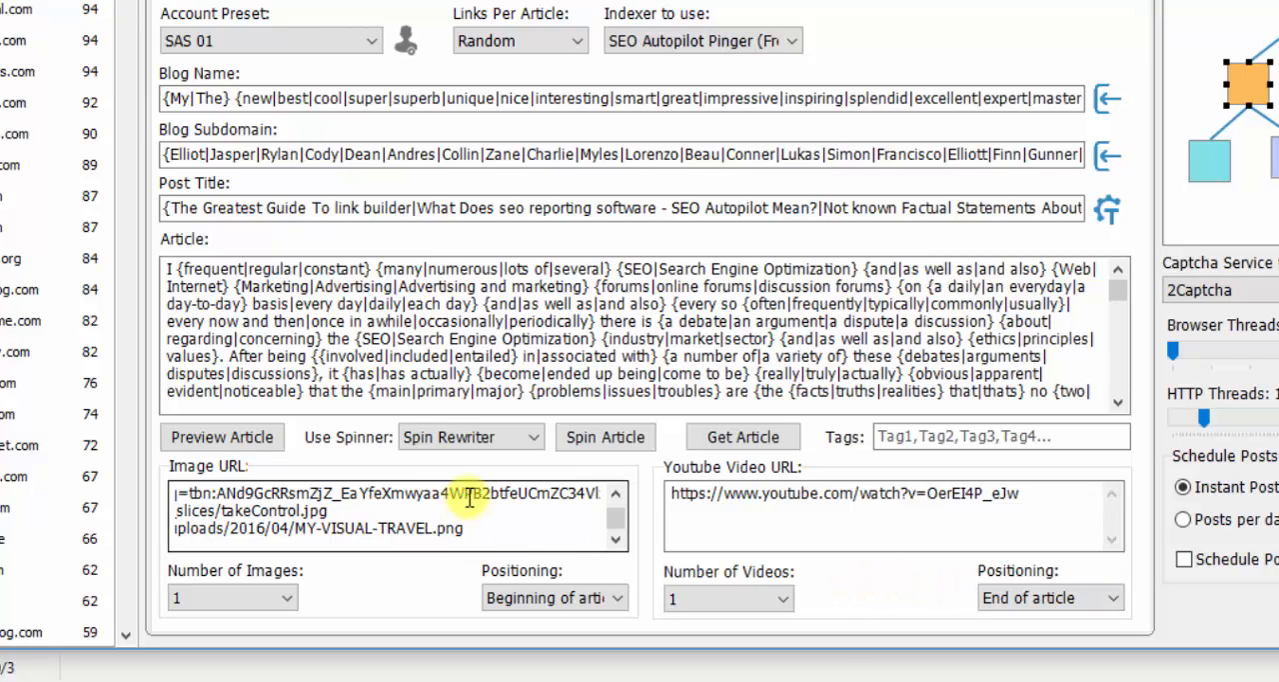
pyautogui.click(904, 434)
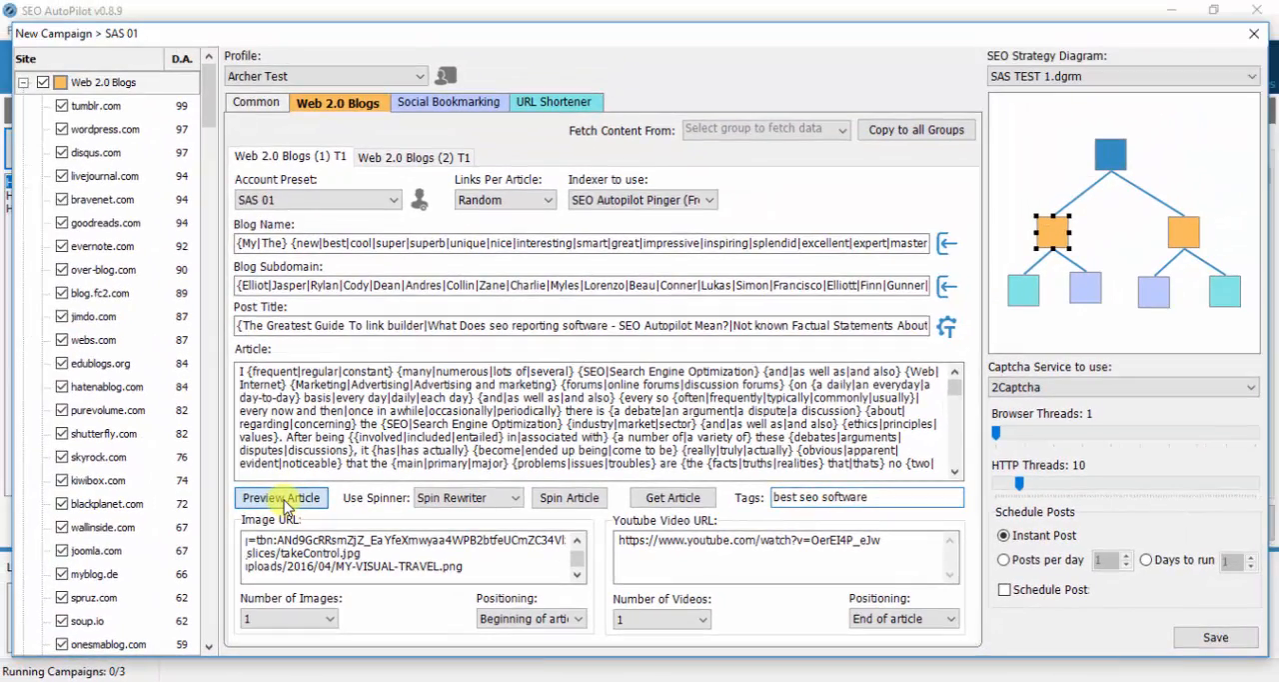
# - Preview the spun article and check its title, image, text, inserted link and embedded video
pyautogui.click(285, 500)
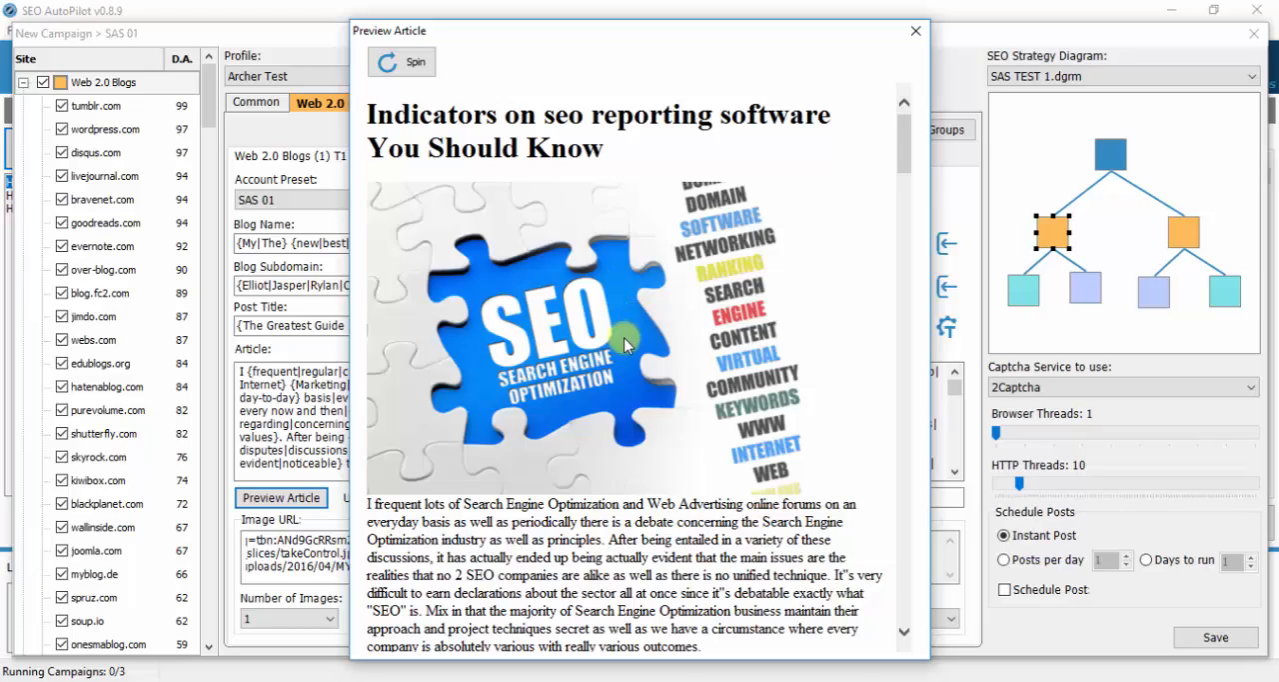
pyautogui.scroll(-3, 625, 340)
pyautogui.scroll(-15, 478, 257)
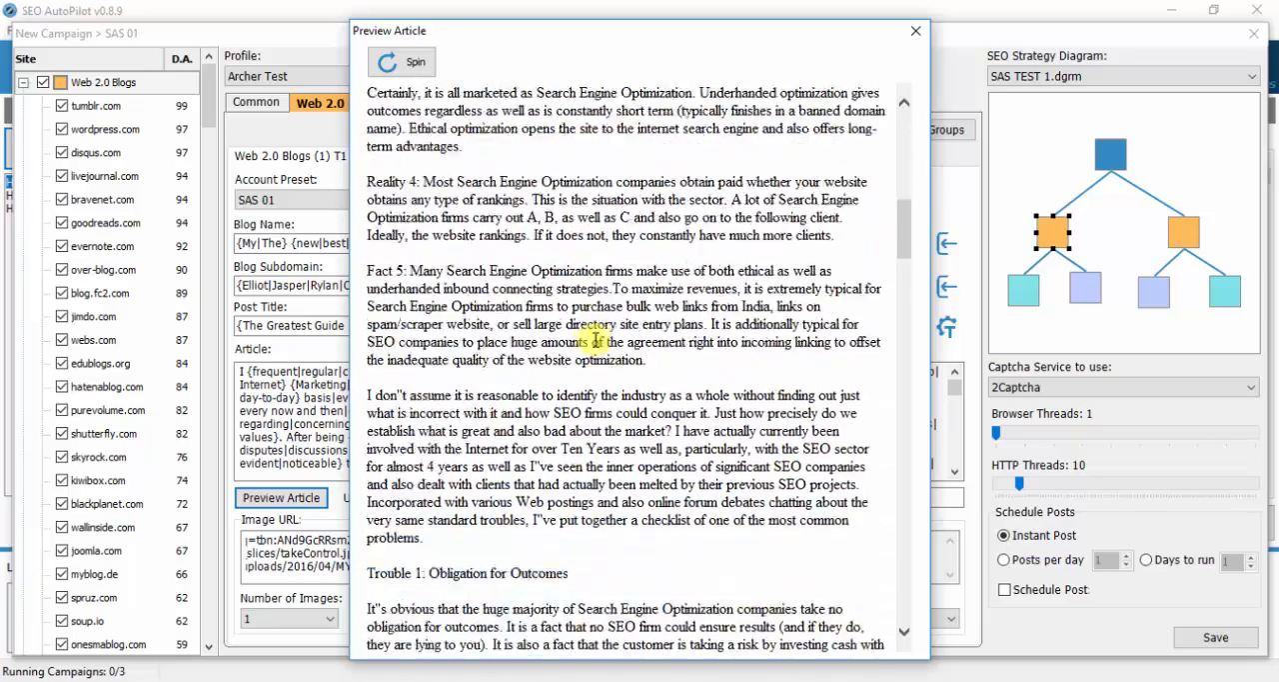
pyautogui.scroll(-15, 595, 343)
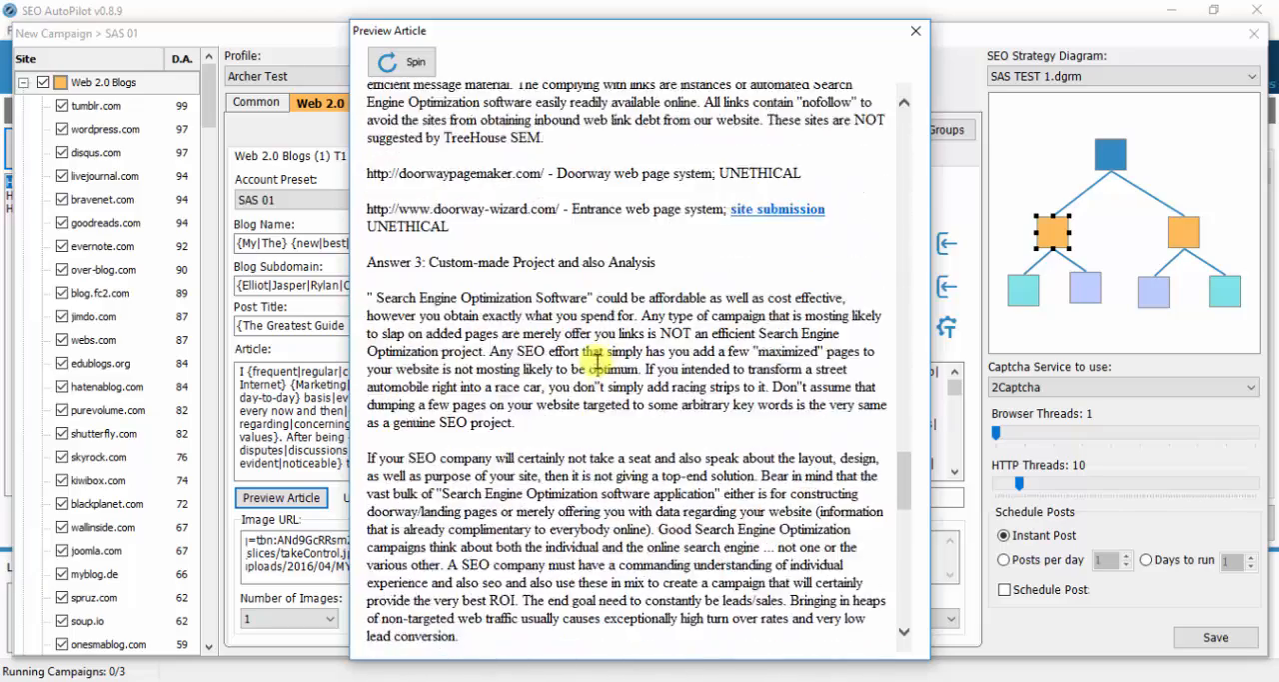
pyautogui.scroll(1, 600, 368)
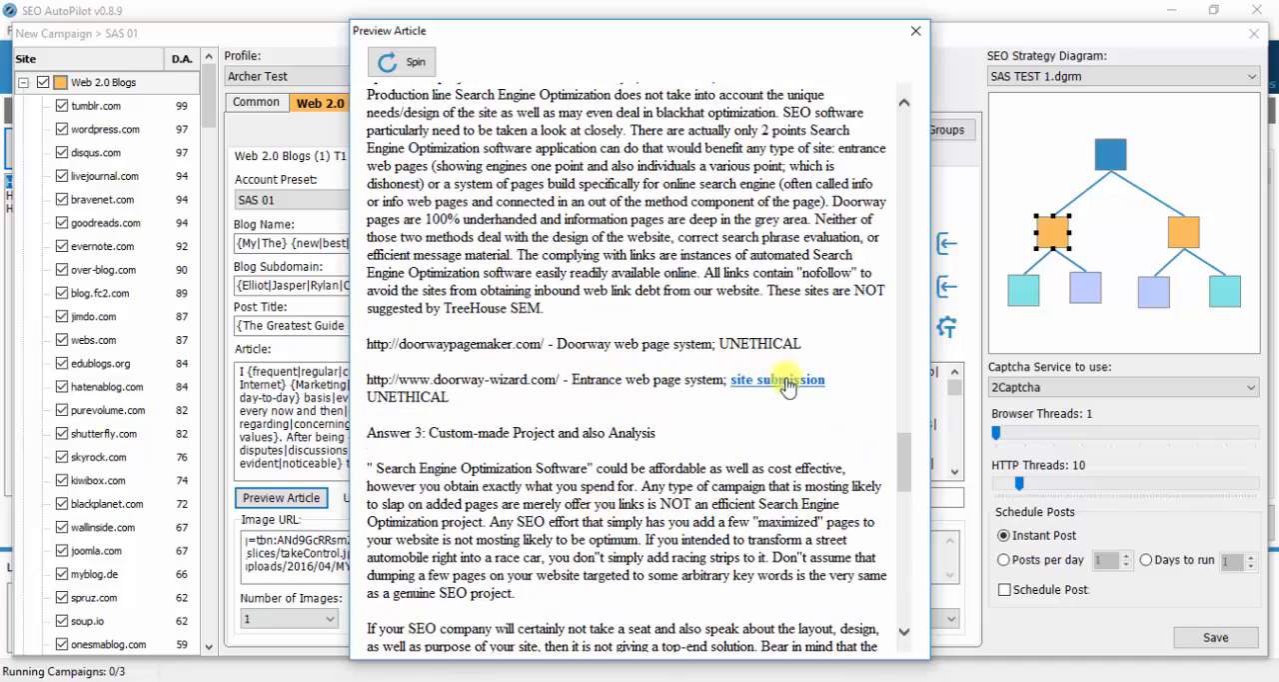
pyautogui.scroll(-10, 613, 419)
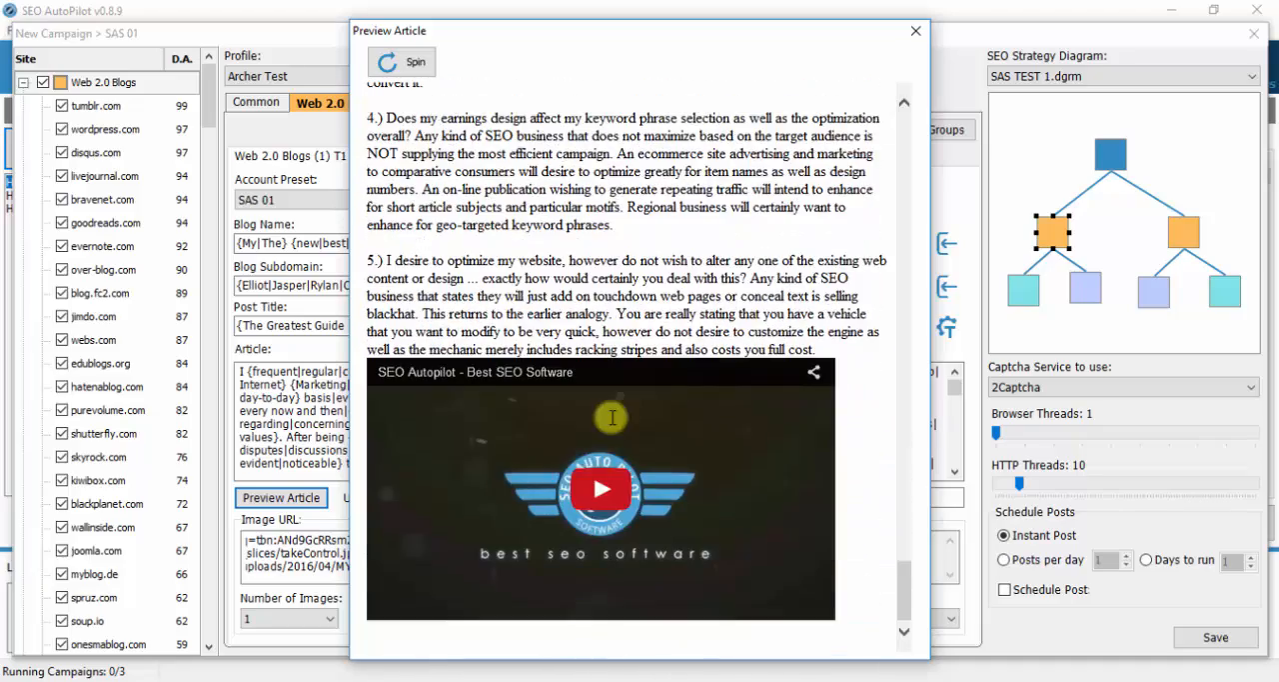
pyautogui.scroll(5, 445, 150)
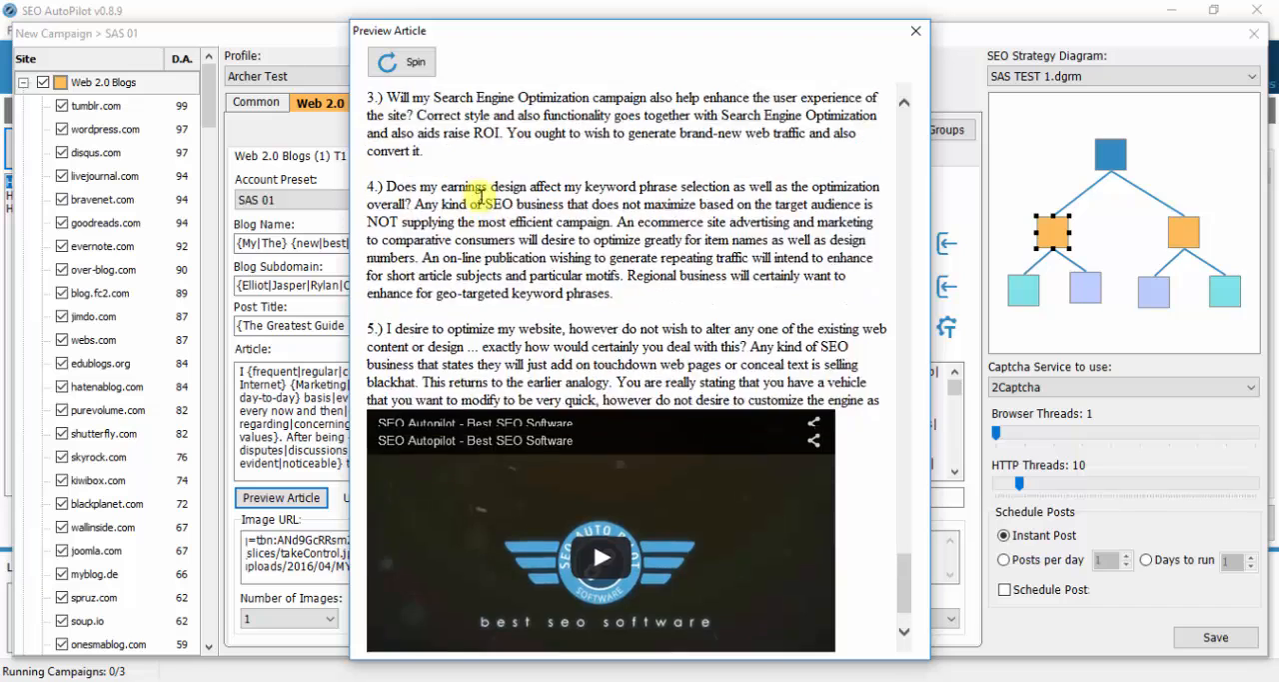
# - Spin another version of the article in the preview, review its title, image and link, and close the preview
pyautogui.click(400, 64)
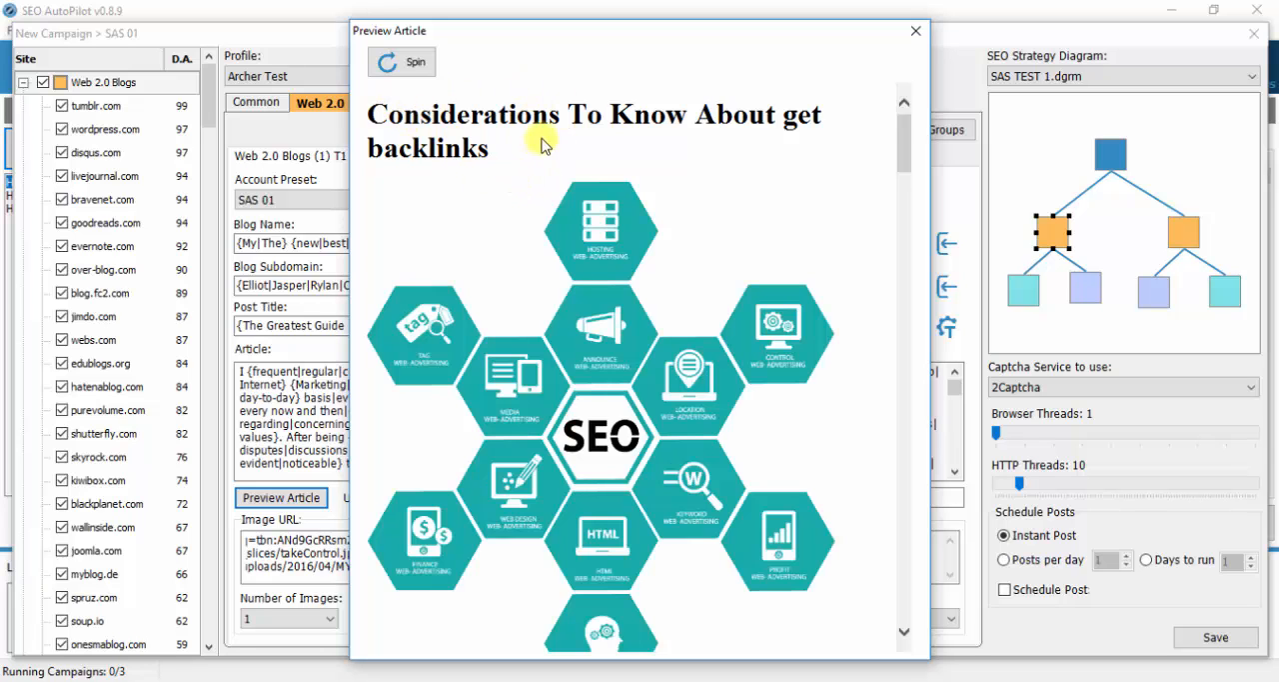
pyautogui.scroll(-20, 674, 372)
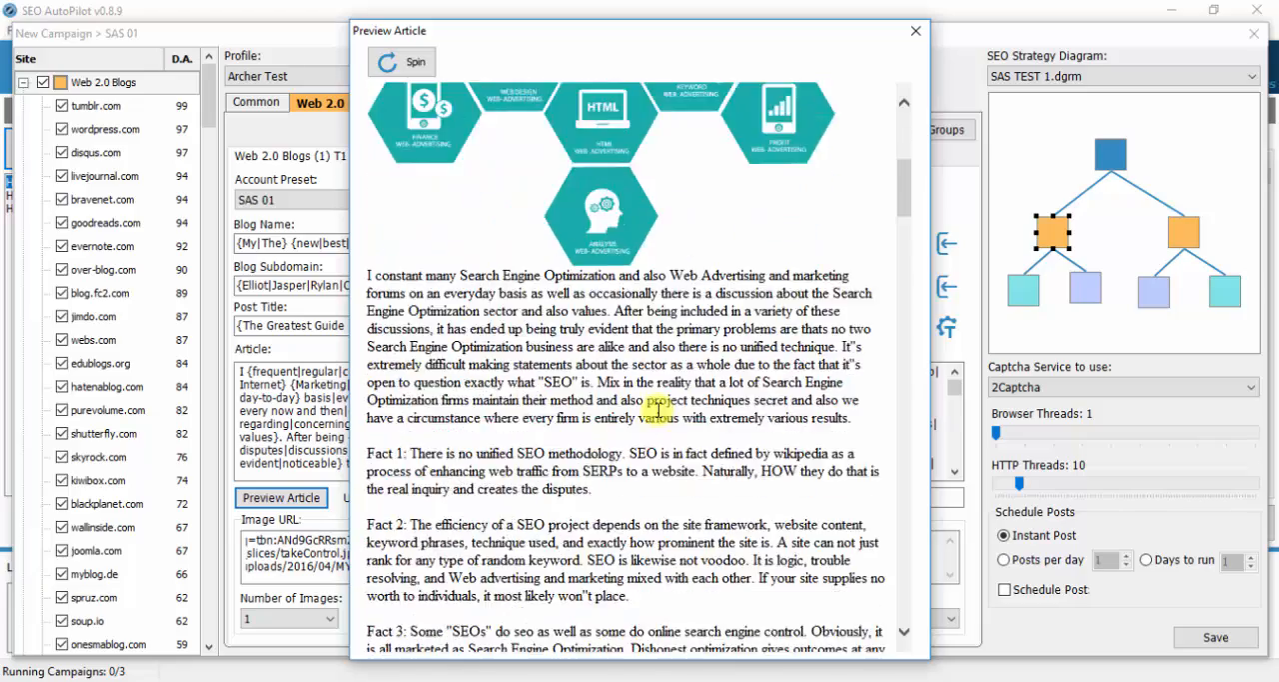
pyautogui.scroll(-15, 650, 405)
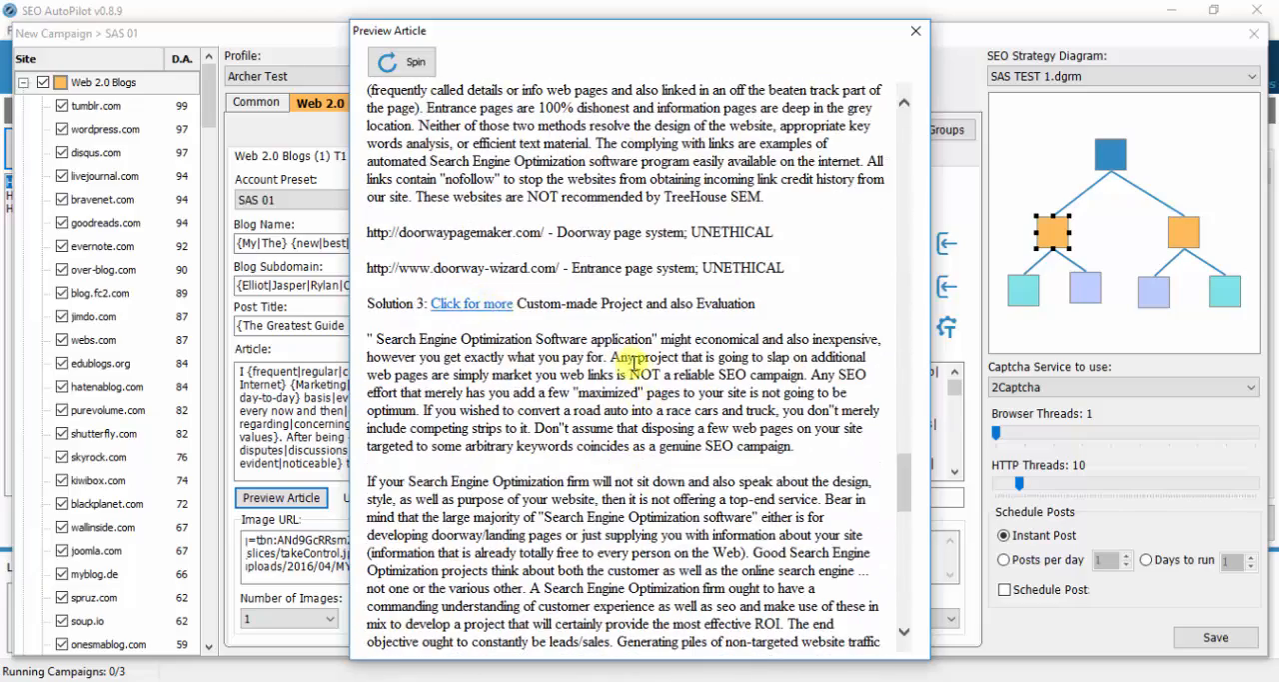
pyautogui.scroll(-12, 631, 360)
pyautogui.scroll(6, 651, 480)
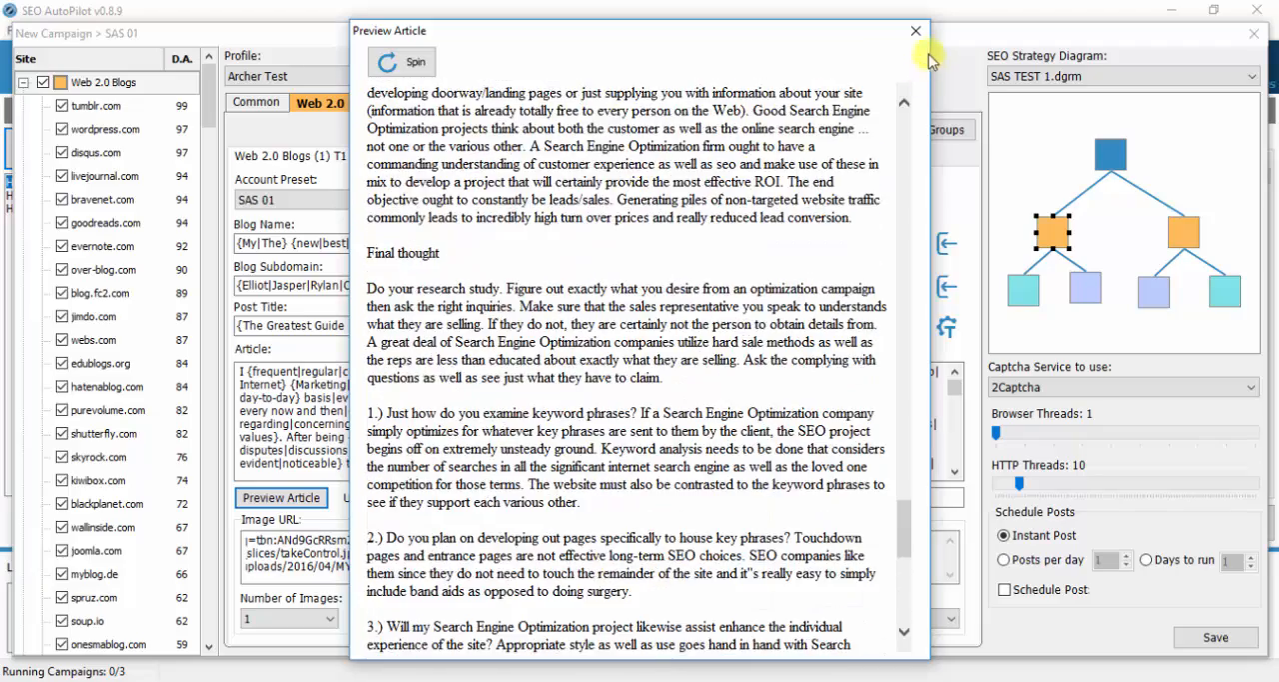
pyautogui.click(915, 31)
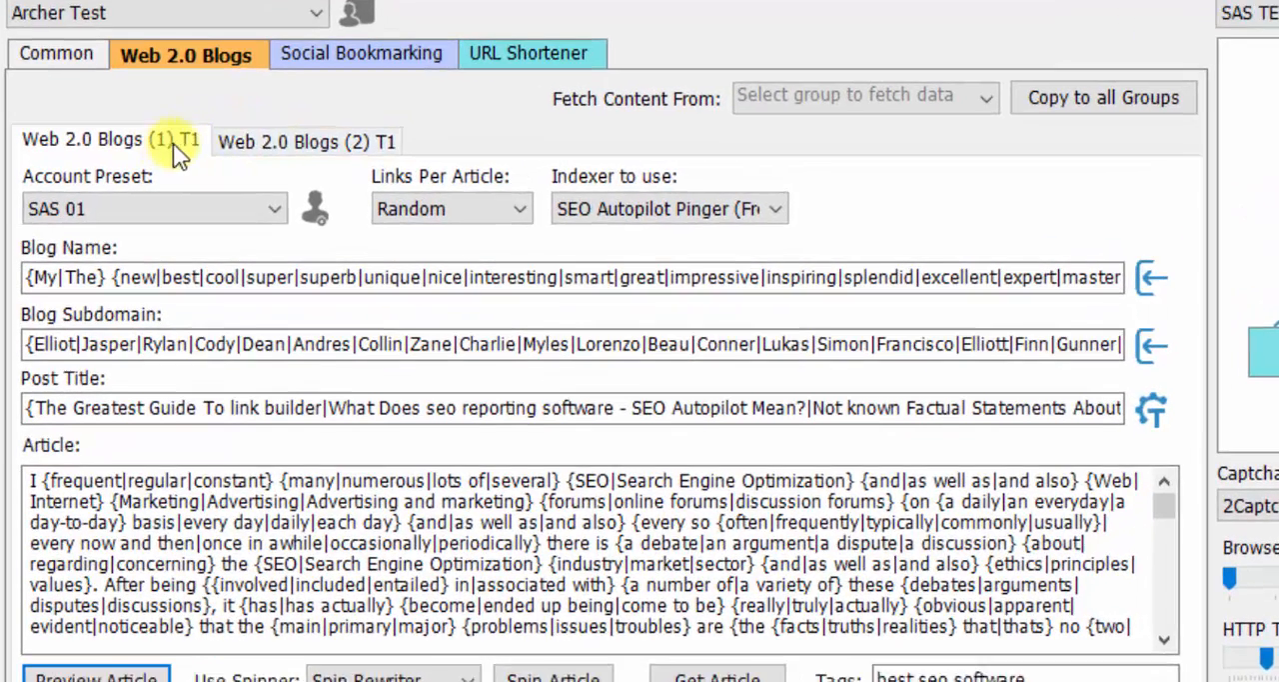
# - Set the account preset of the Web 2.0 Blogs (2) T1 group to SAS 02
pyautogui.click(279, 142)
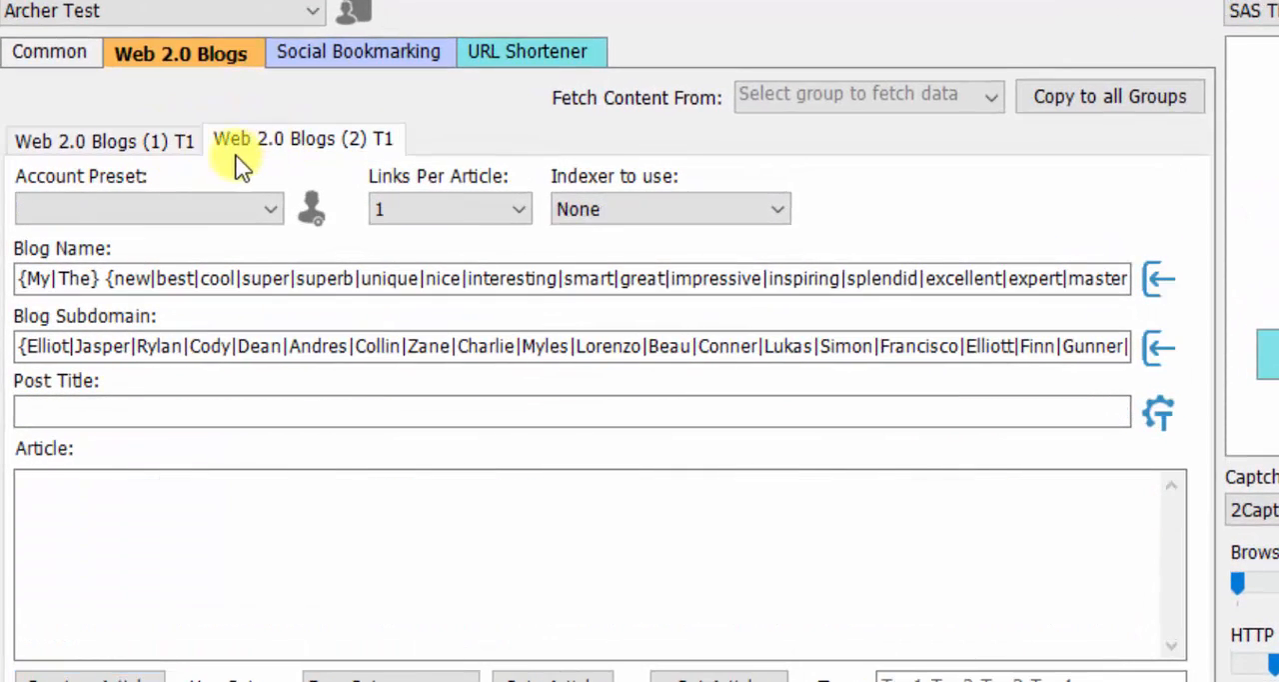
pyautogui.click(274, 211)
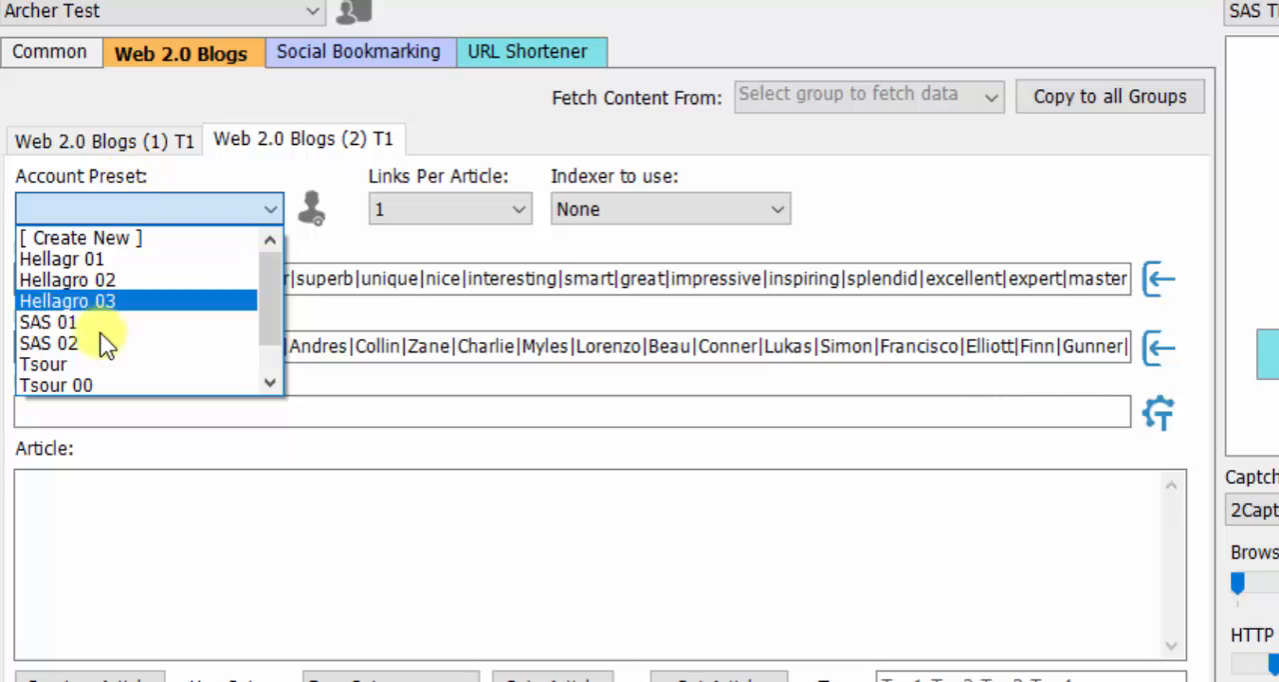
pyautogui.click(74, 343)
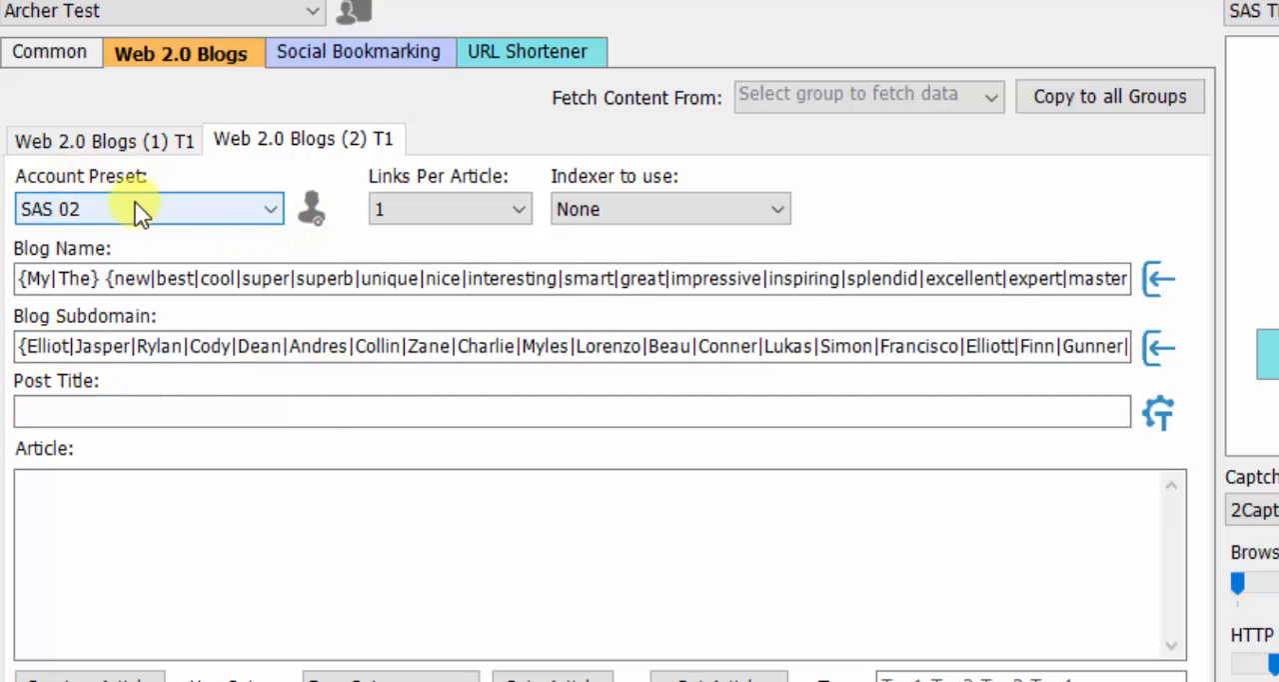
# - Set the Web 2.0 Blogs (2) T1 group's links per article to Random and its indexer to SEO Autopilot Pinger (Free)
pyautogui.click(514, 210)
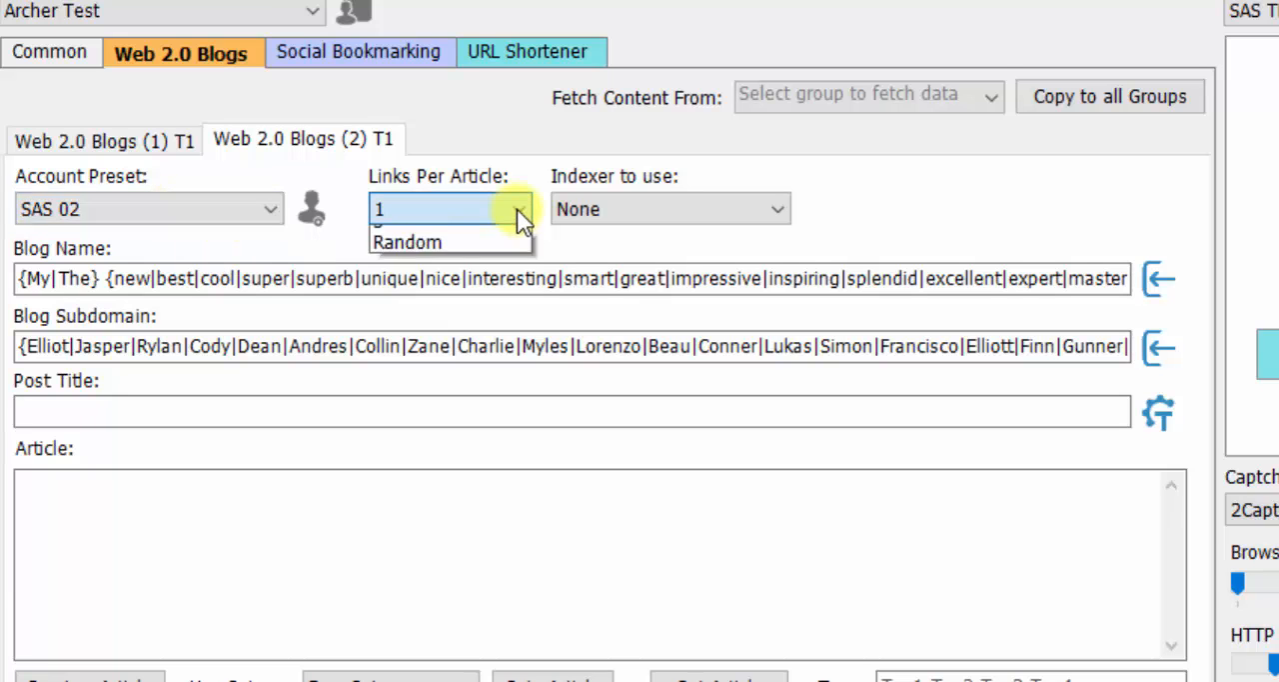
pyautogui.click(452, 366)
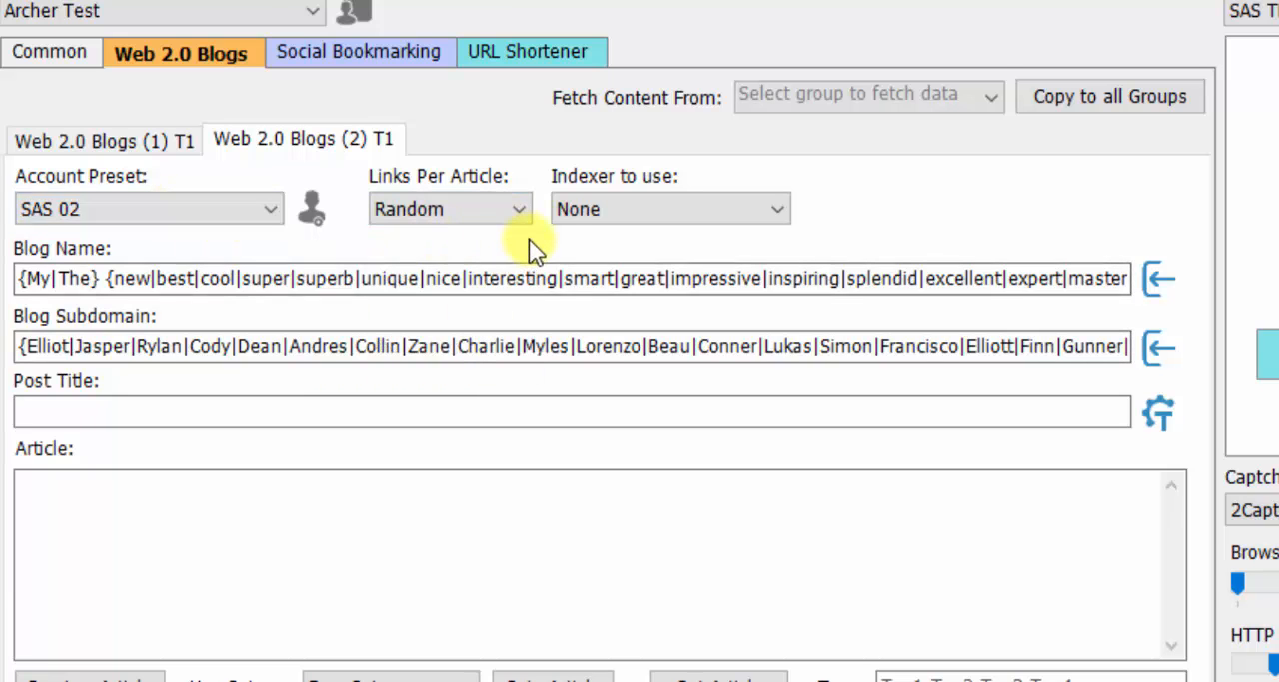
pyautogui.click(697, 218)
pyautogui.click(682, 259)
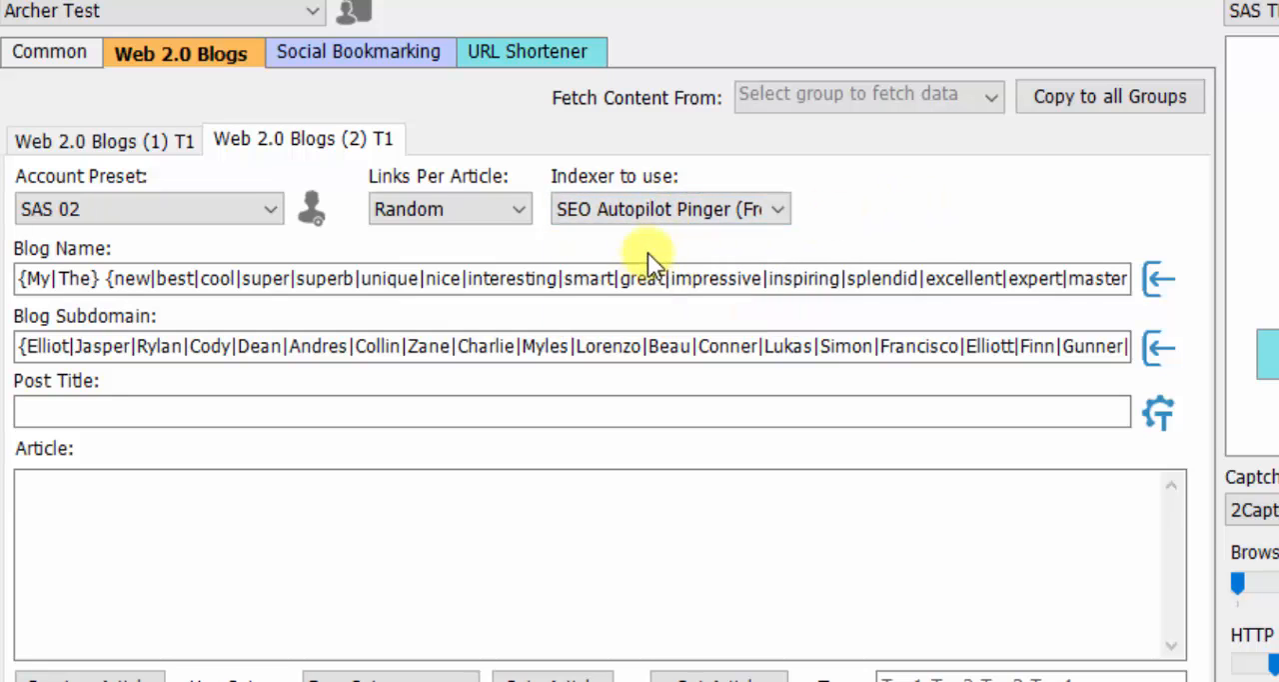
# - Generate a spun post title for the Web 2.0 Blogs (2) T1 group
pyautogui.click(1157, 417)
pyautogui.click(1158, 418)
pyautogui.click(1158, 418)
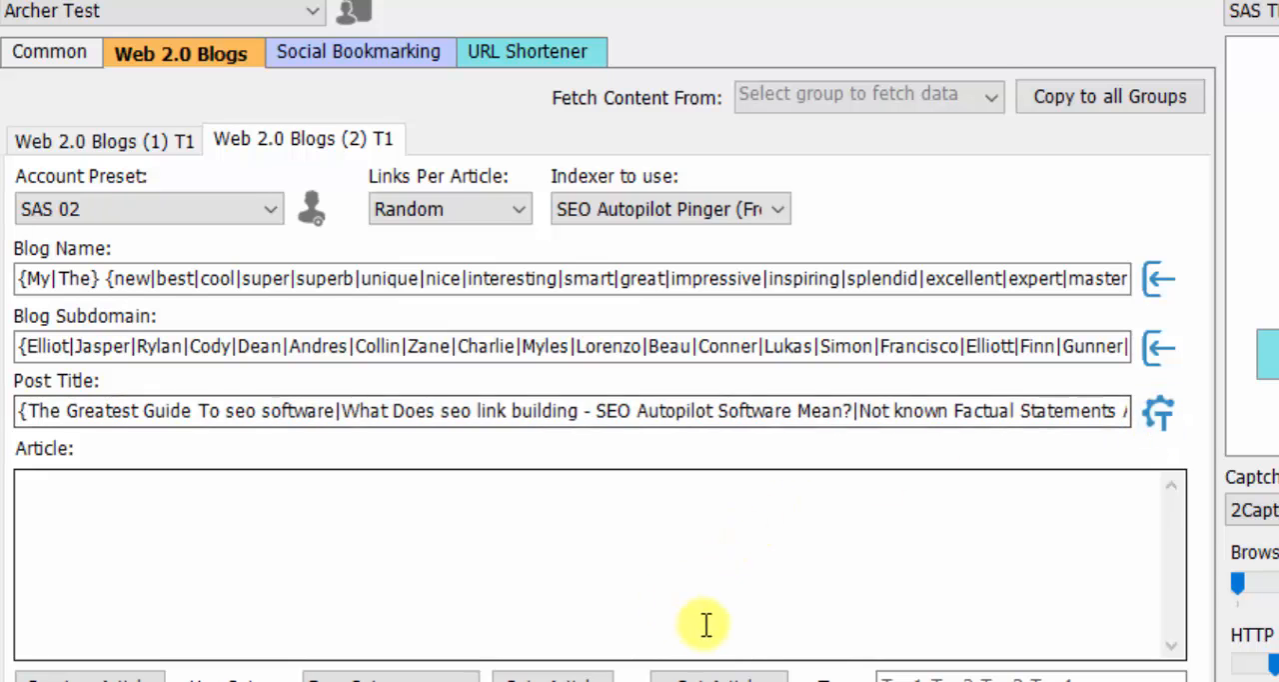
# - Fetch an article from Buzzle (Free) for the keyword seo and look over its text
pyautogui.click(692, 672)
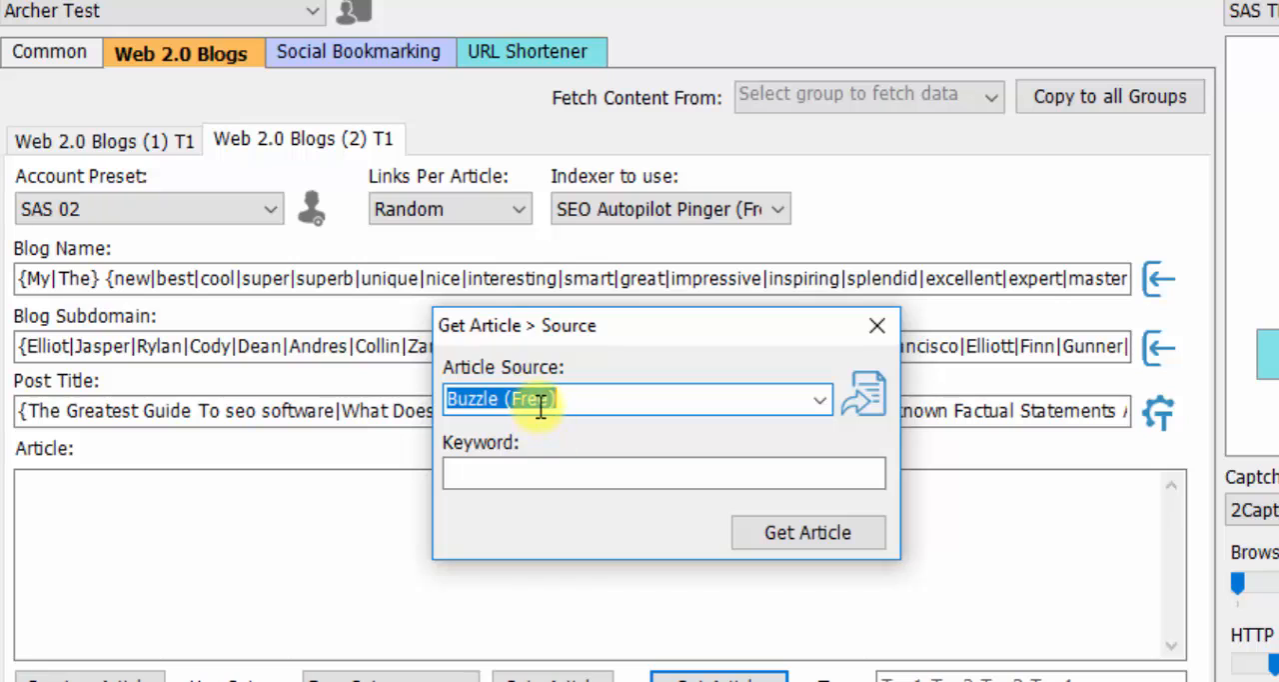
pyautogui.click(522, 477)
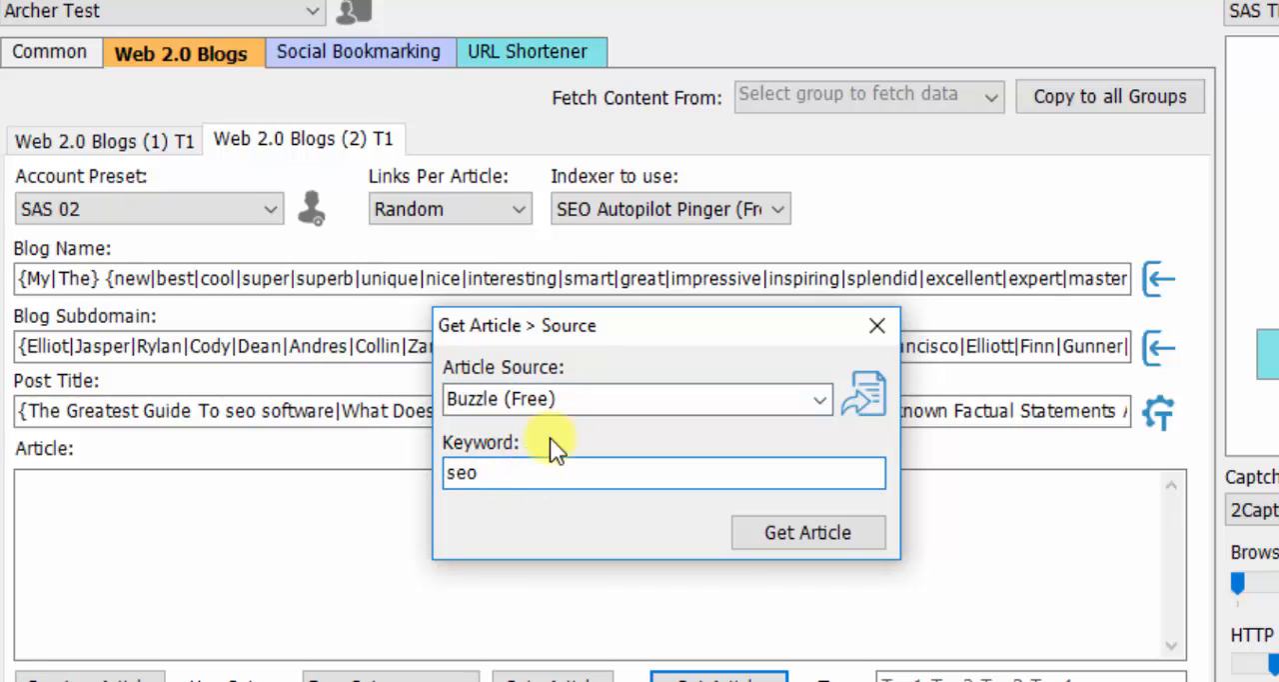
pyautogui.click(778, 522)
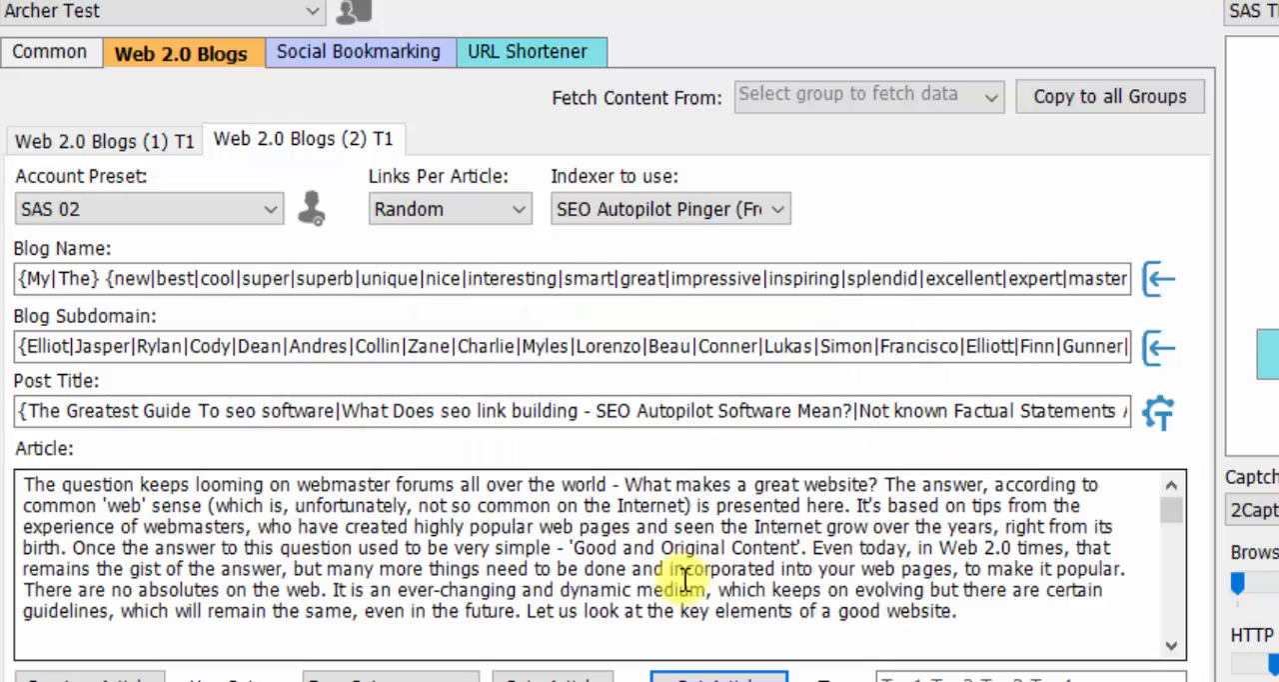
pyautogui.scroll(-5, 856, 579)
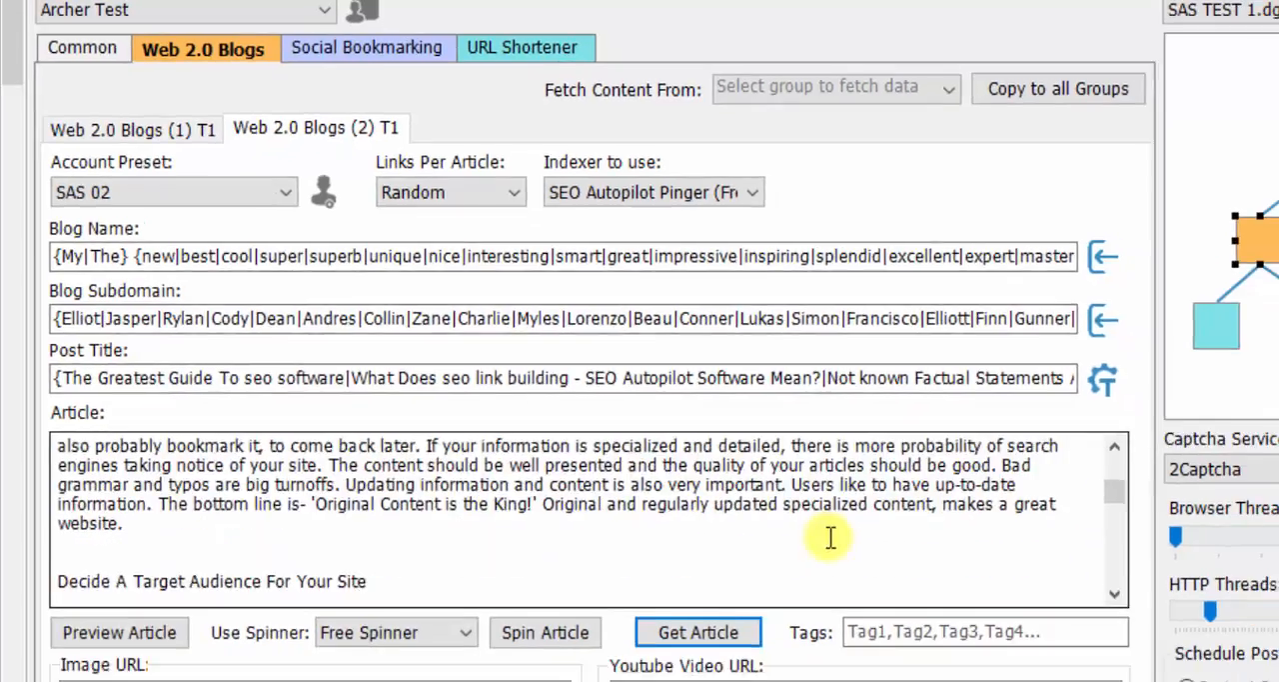
pyautogui.scroll(10, 830, 529)
# - Spin the fetched article with Spin Rewriter
pyautogui.click(459, 633)
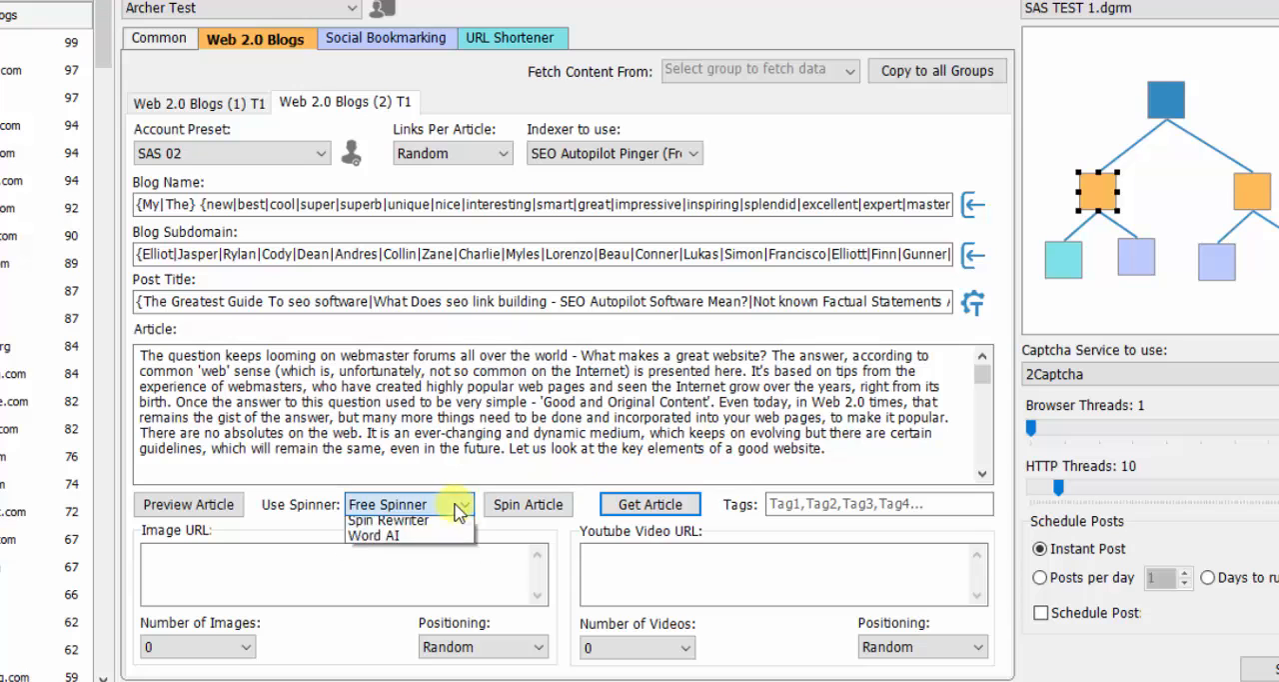
pyautogui.click(405, 520)
pyautogui.click(527, 504)
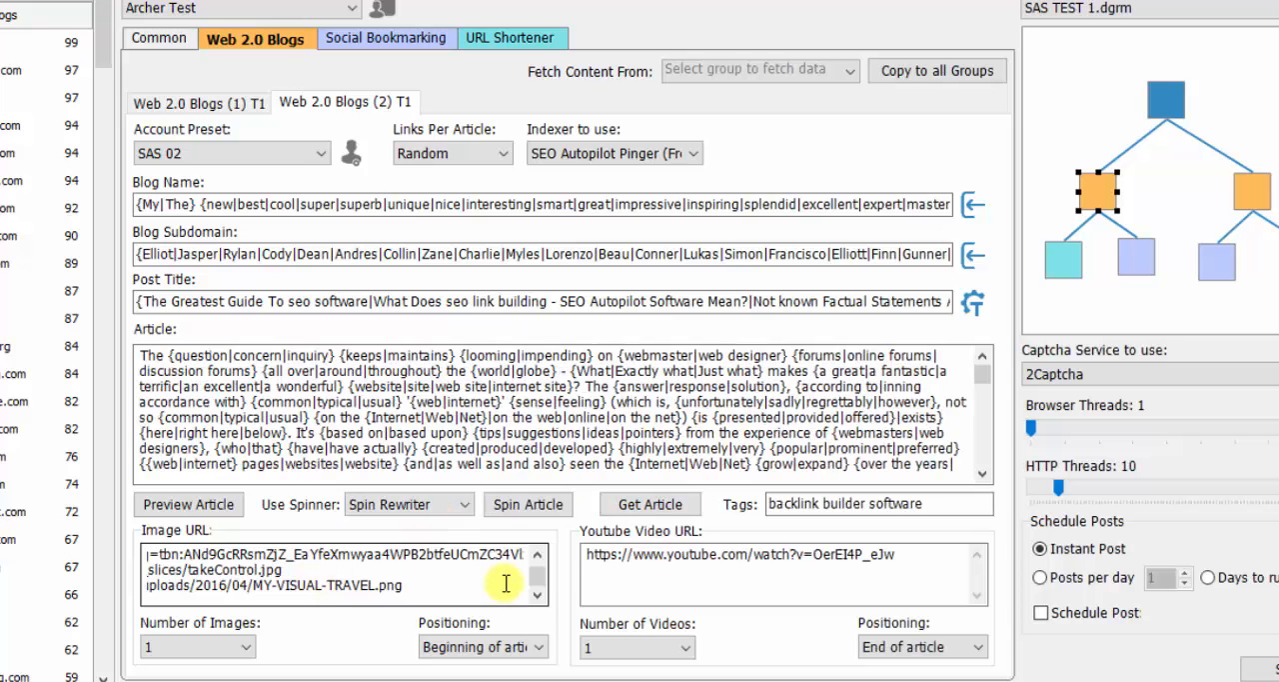
# - Look over the image URLs and preview the spun article, checking its title, image, text and embedded video
pyautogui.moveTo(538, 580); pyautogui.dragTo(538, 552)
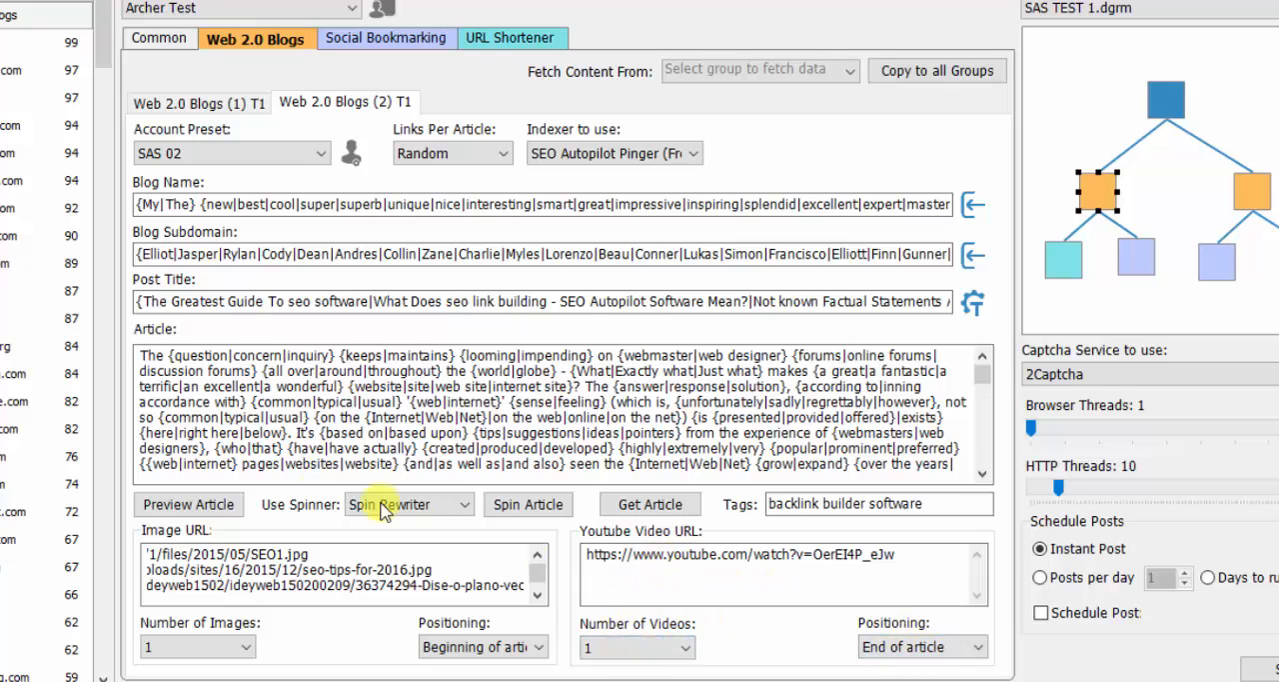
pyautogui.click(192, 507)
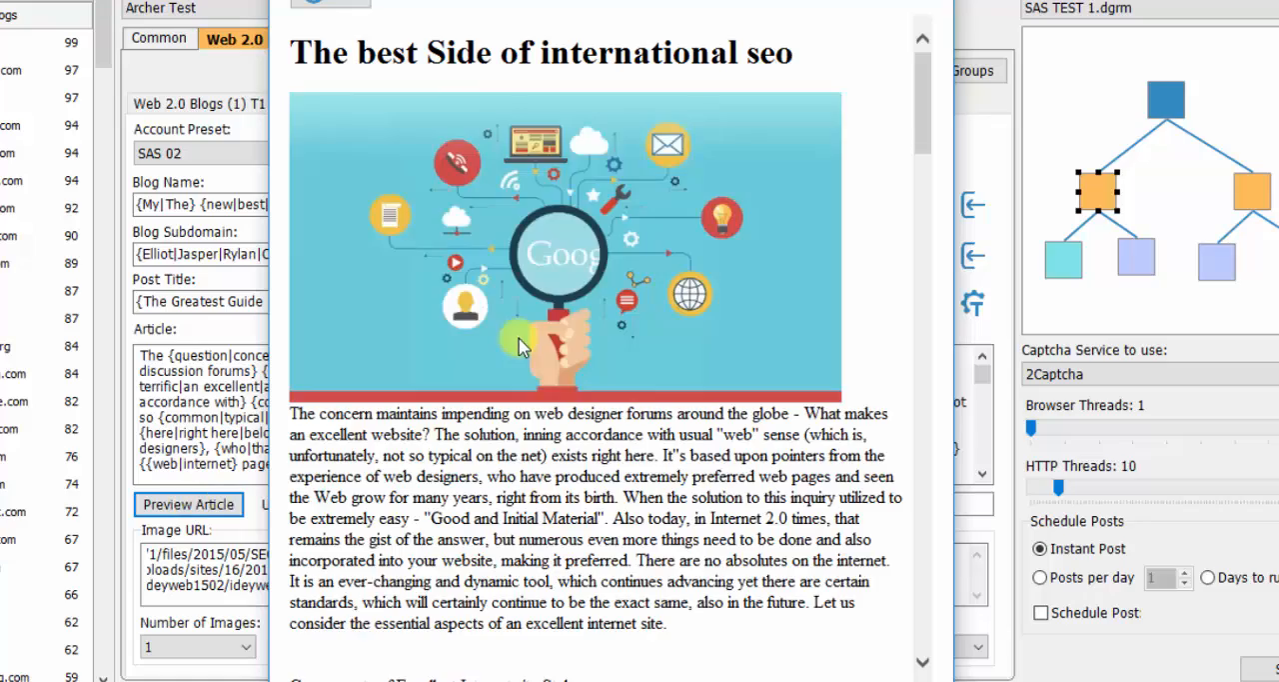
pyautogui.scroll(-10, 555, 368)
pyautogui.scroll(-20, 553, 367)
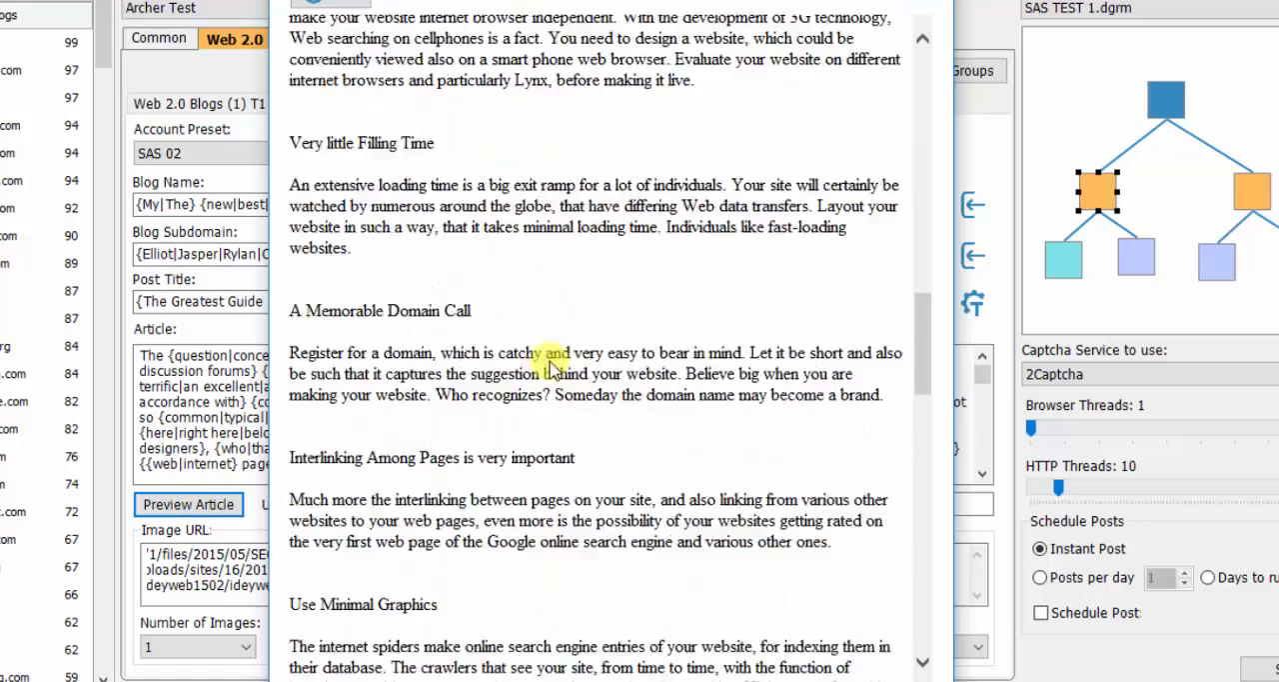
pyautogui.scroll(-5, 552, 368)
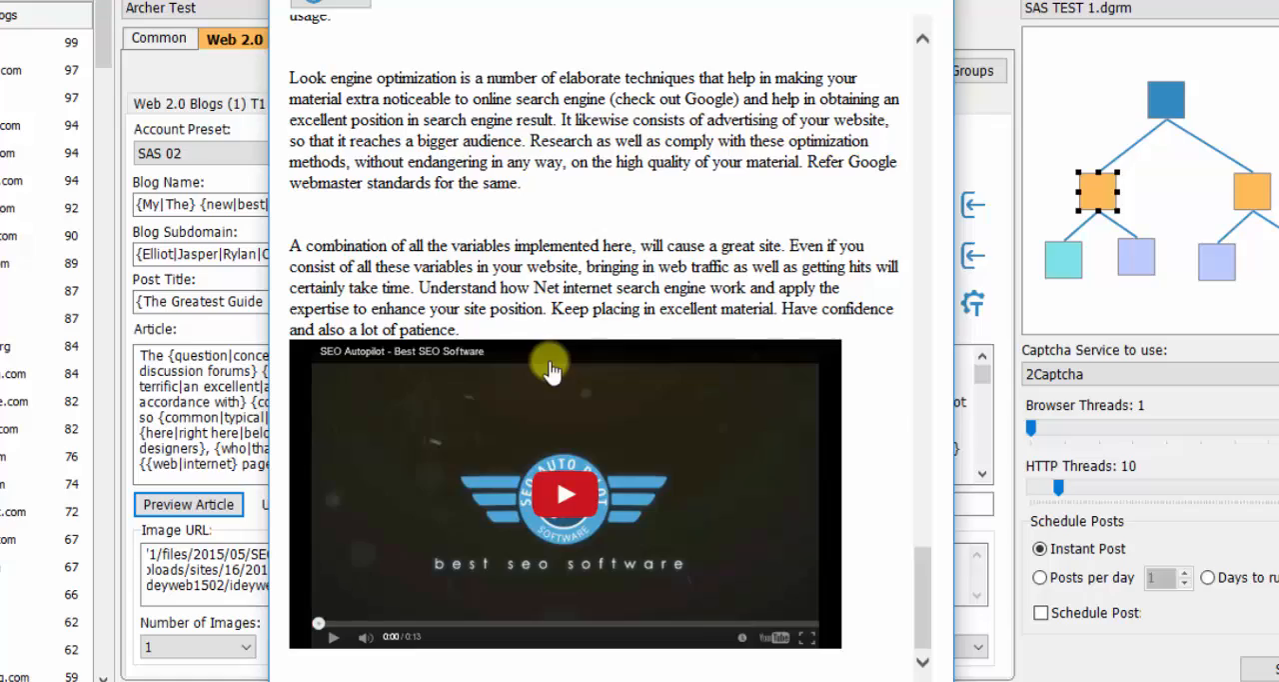
pyautogui.scroll(20, 553, 370)
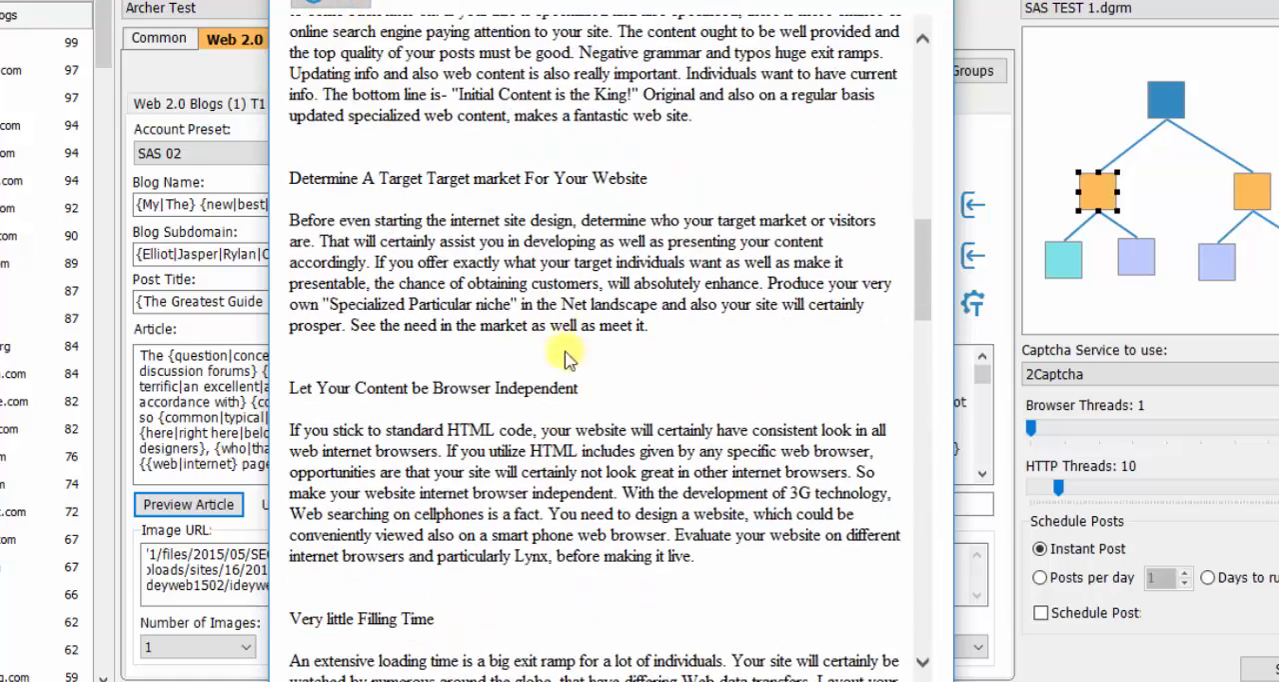
pyautogui.scroll(15, 579, 379)
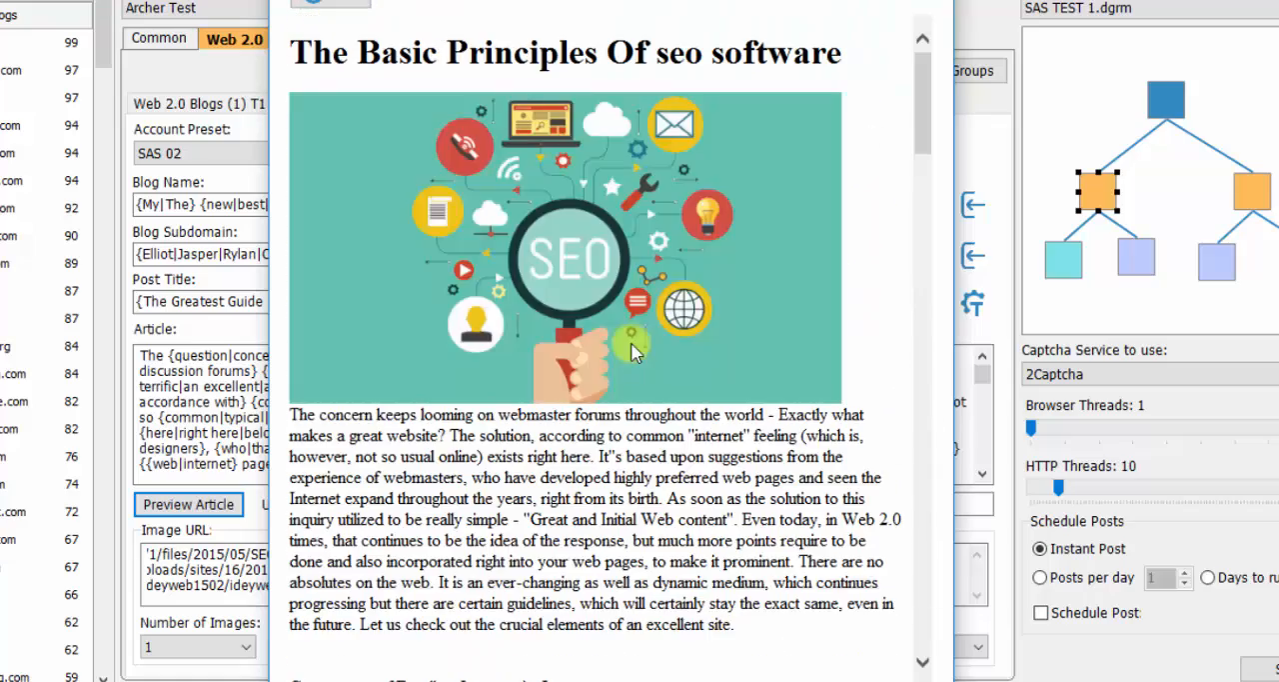
# - Review another spun version of the article in the preview, checking its inserted links, and close the preview
pyautogui.scroll(-10, 631, 360)
pyautogui.scroll(3, 608, 330)
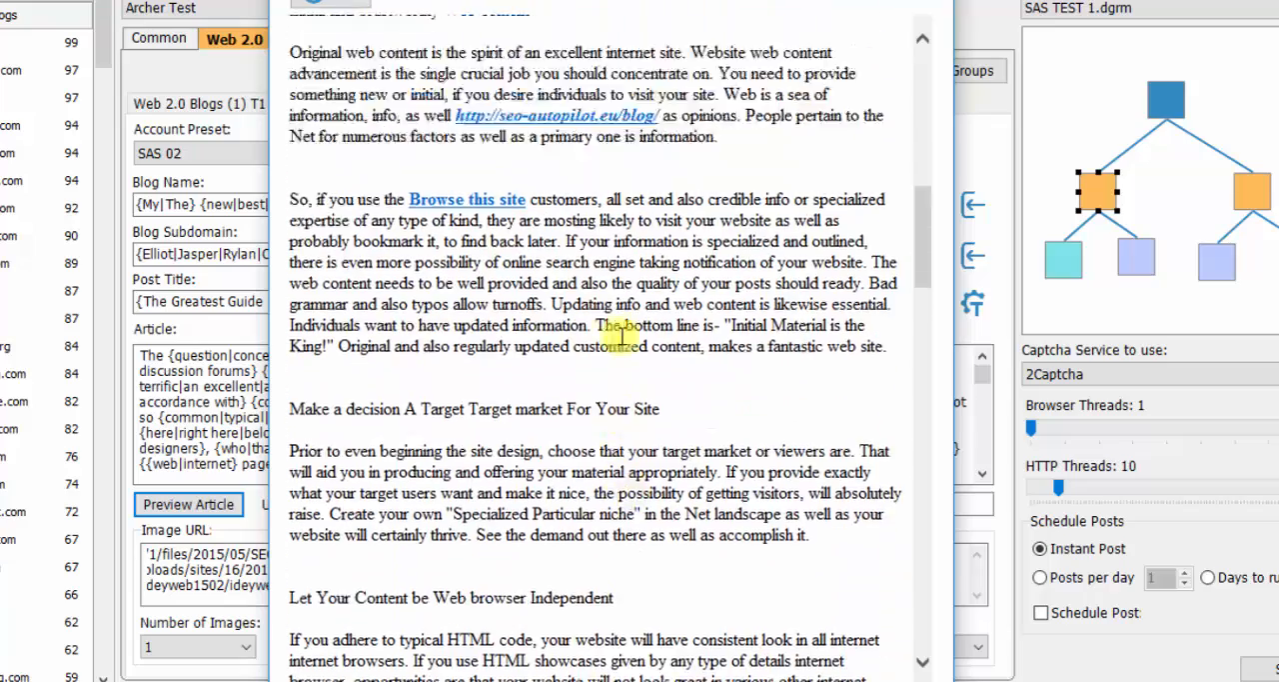
pyautogui.scroll(-15, 577, 337)
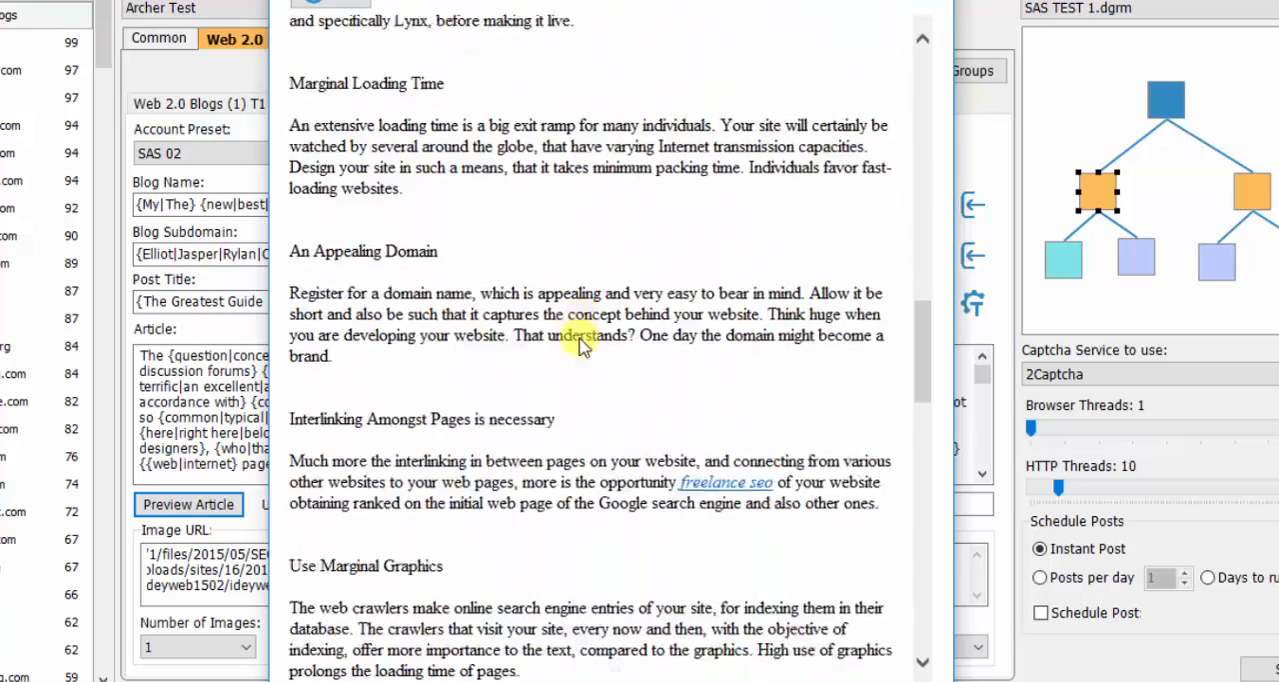
pyautogui.scroll(-10, 580, 340)
pyautogui.scroll(10, 810, 163)
pyautogui.scroll(5, 811, 163)
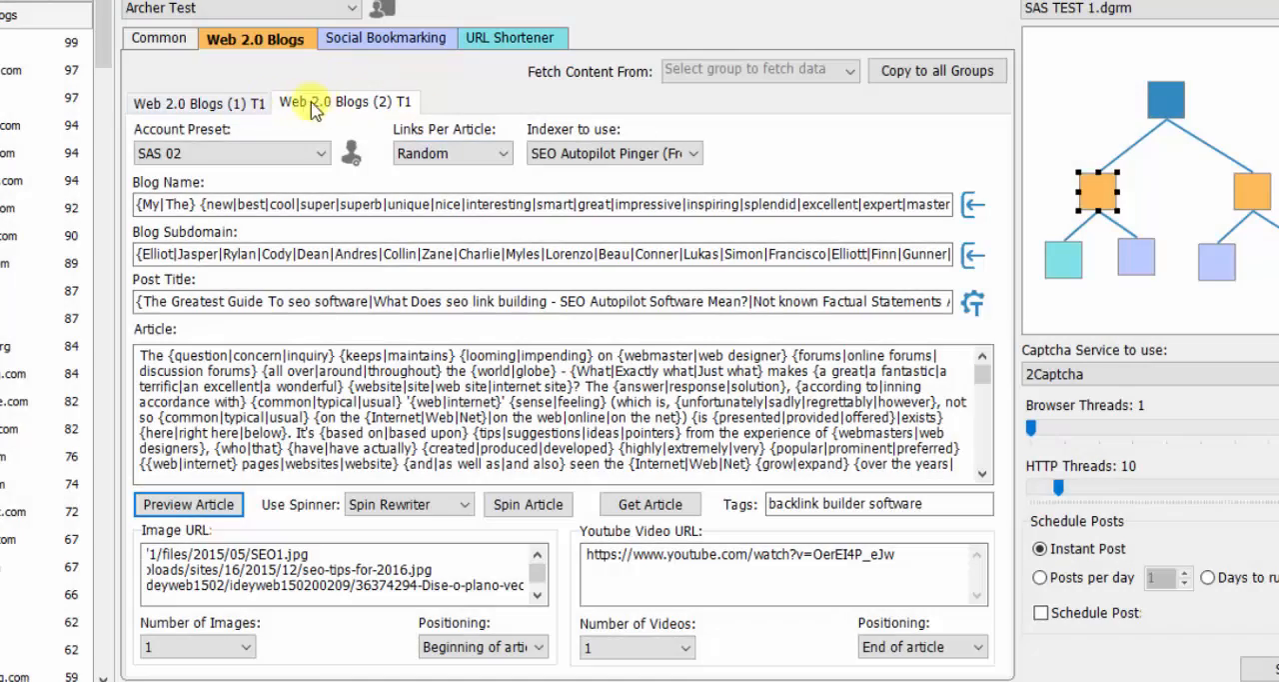
pyautogui.click(252, 106)
pyautogui.click(333, 107)
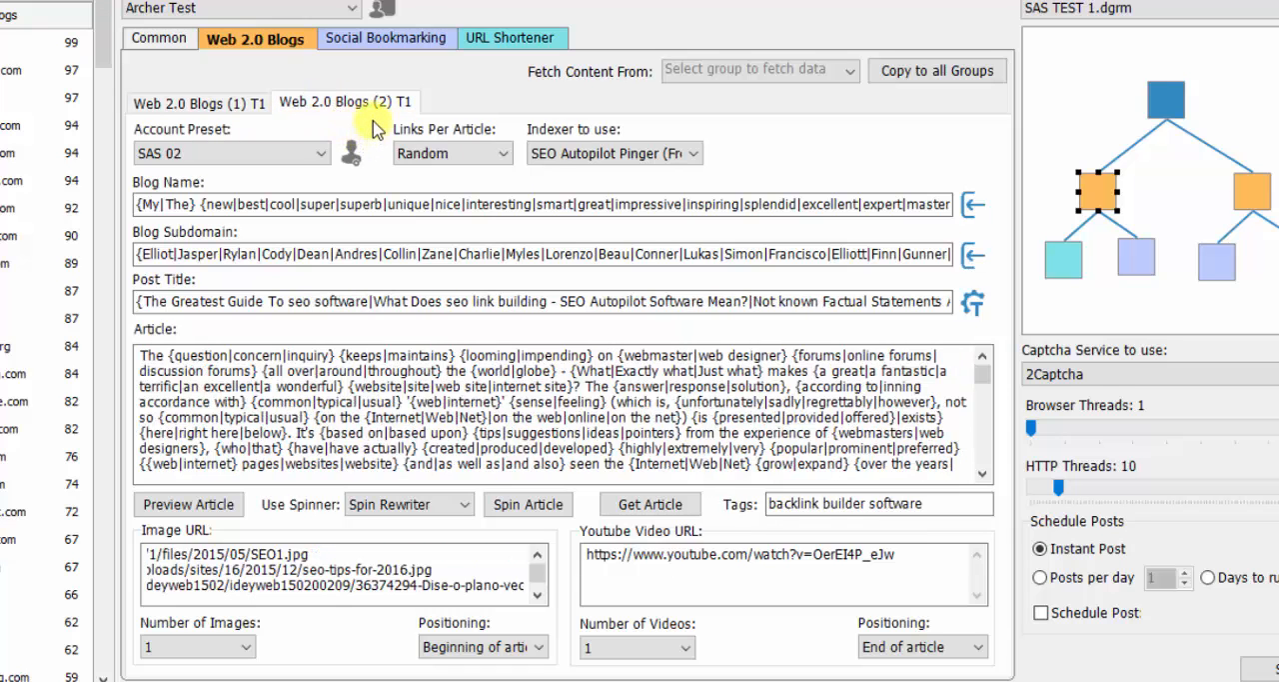
# - Set the Social Bookmarking (1) T2 account preset to SAS 01 and generate its bookmark title using the template
pyautogui.click(398, 44)
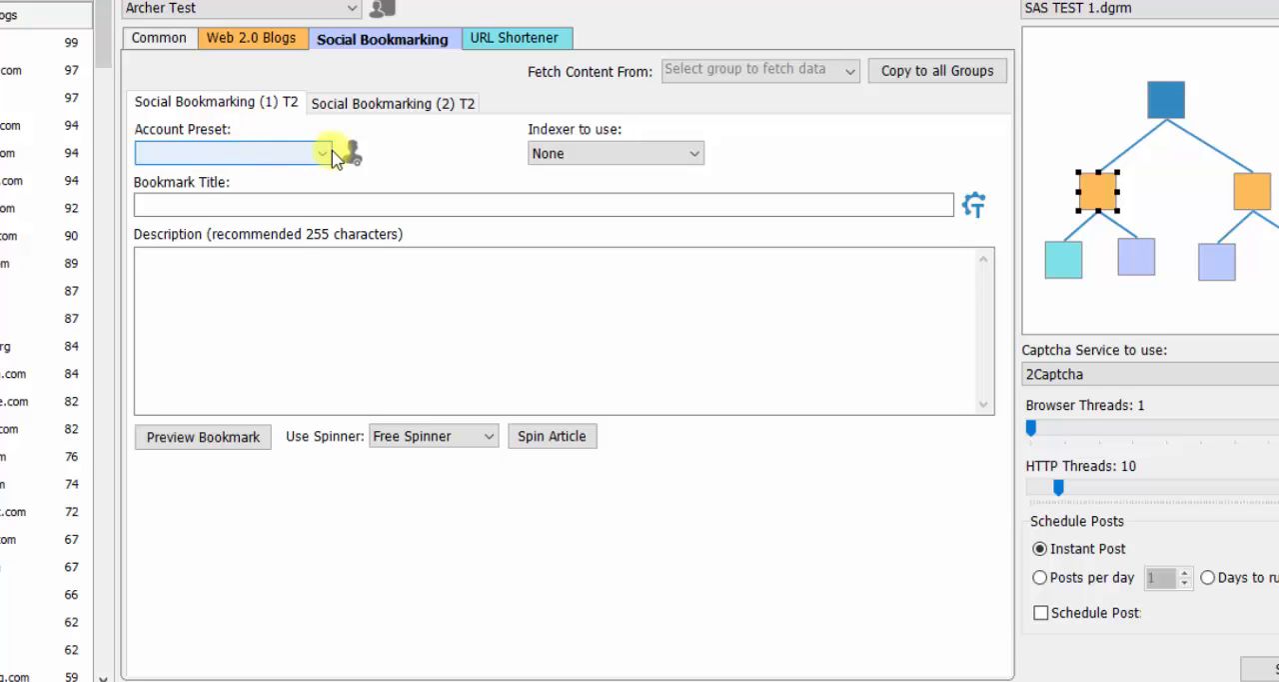
pyautogui.click(325, 153)
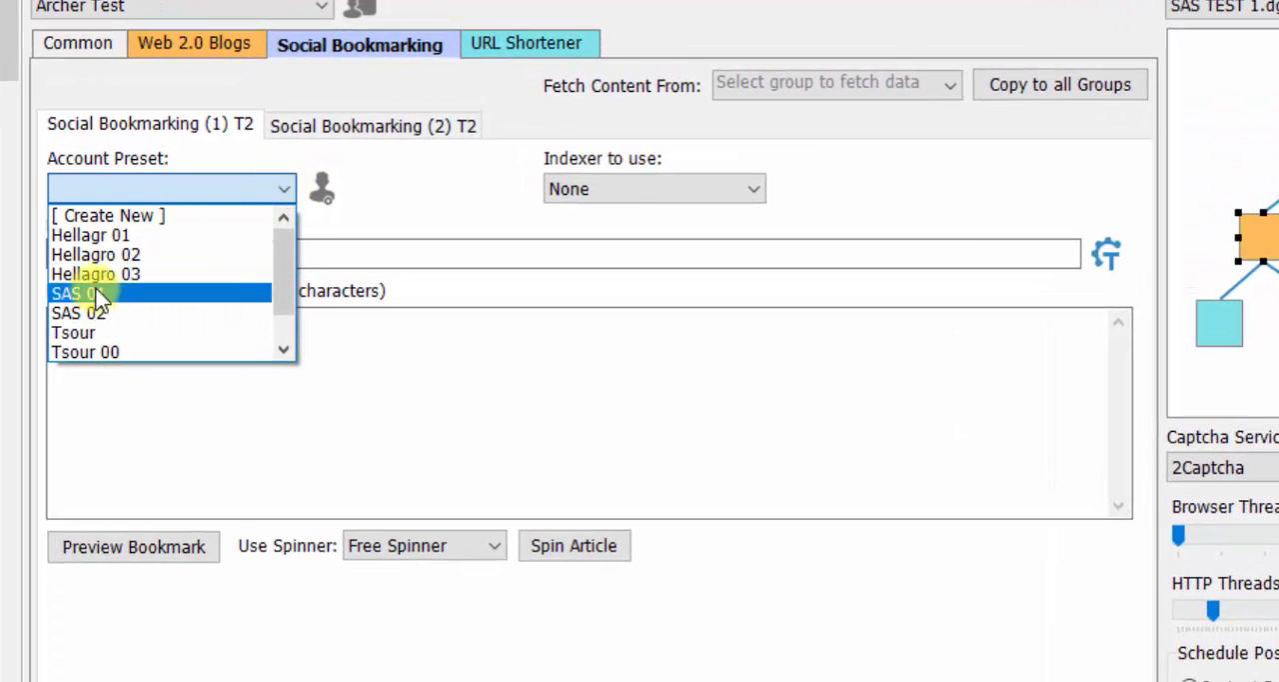
pyautogui.click(100, 293)
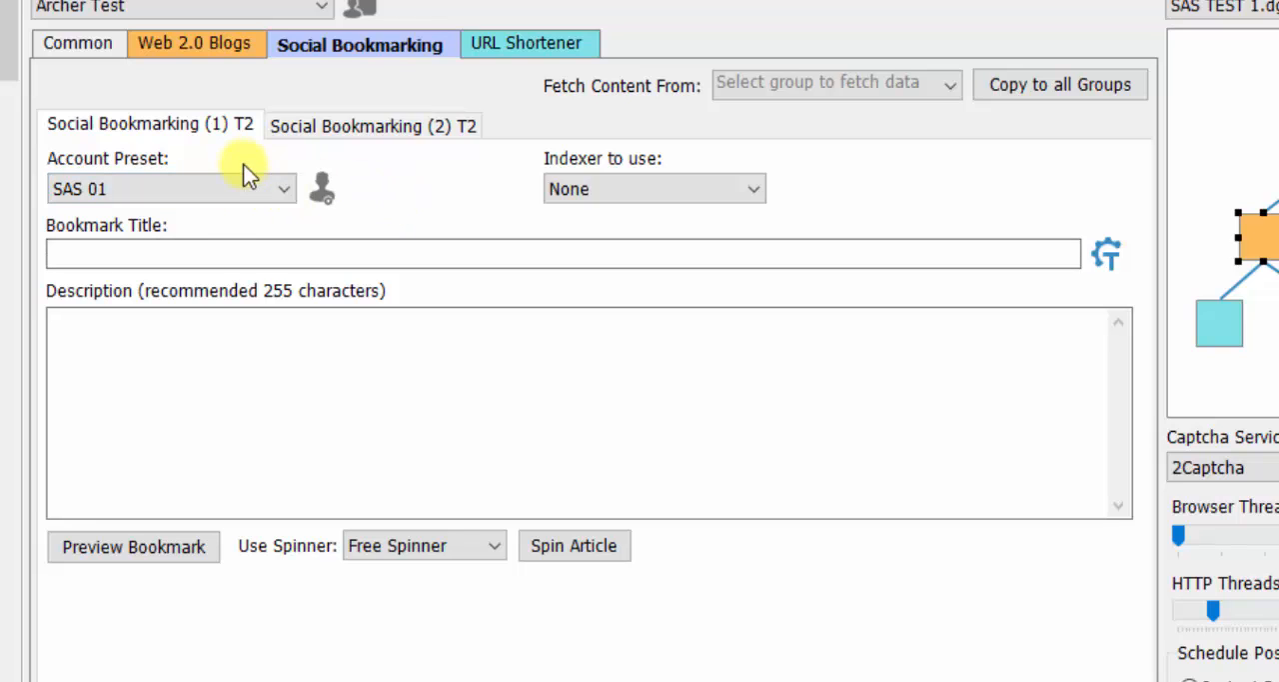
pyautogui.click(1109, 256)
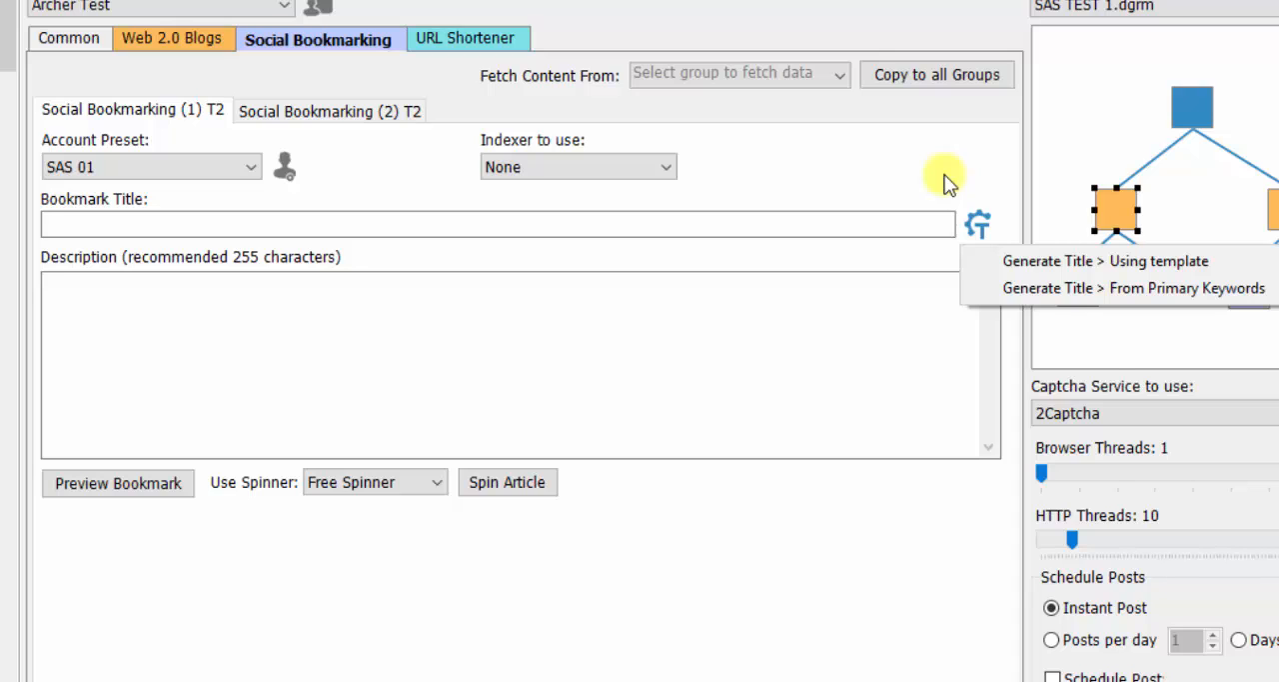
pyautogui.click(1045, 262)
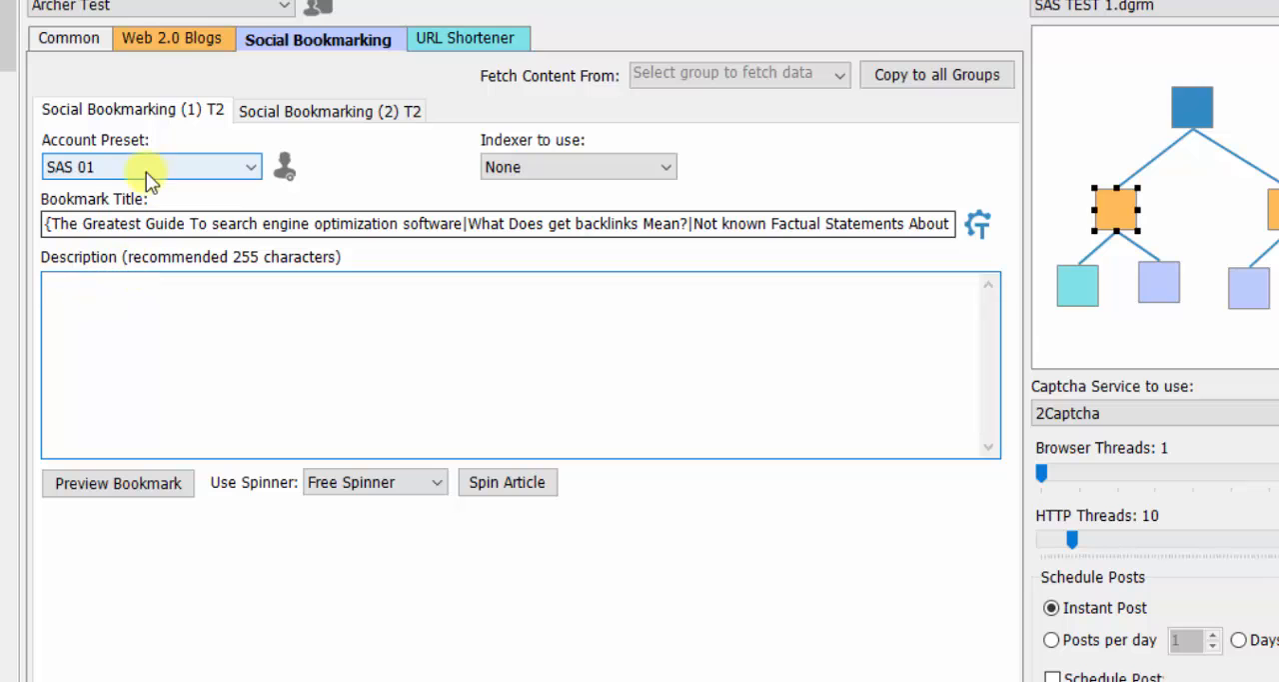
# - Copy the opening sentence of the Web 2.0 Blogs (2) T1 article into the Social Bookmarking (1) T2 description, without its question mark
pyautogui.click(174, 37)
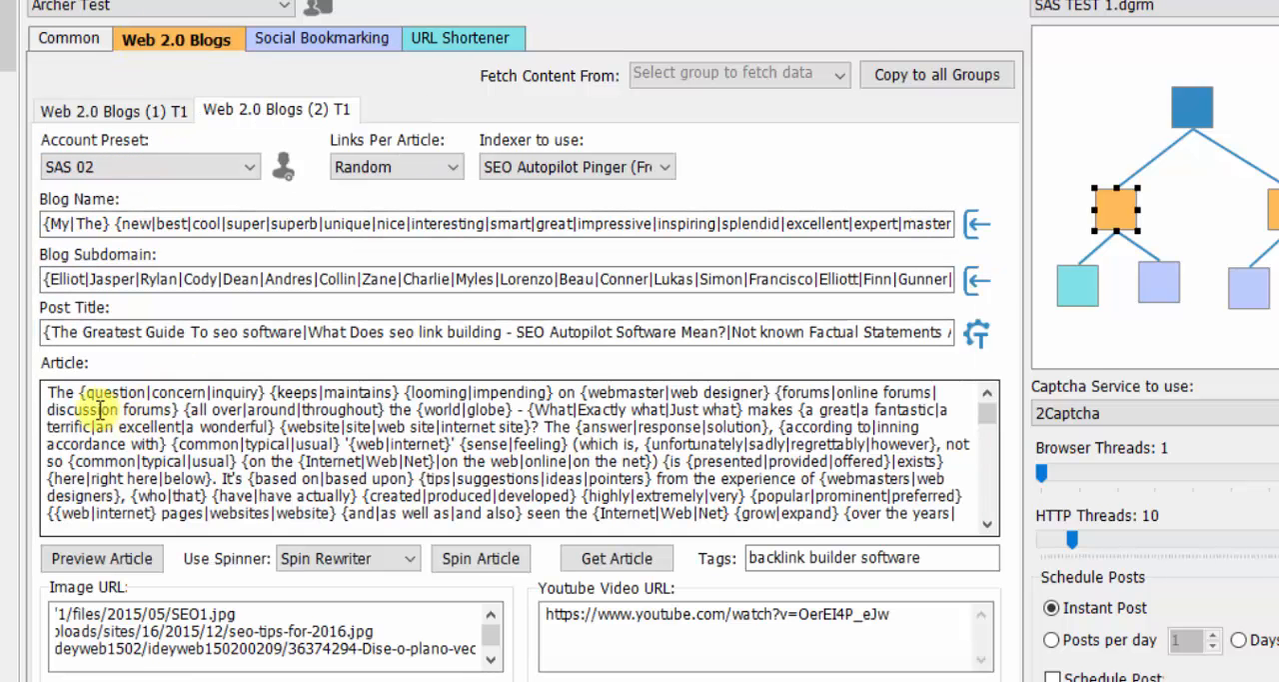
pyautogui.doubleClick(58, 392)
pyautogui.moveTo(90, 400); pyautogui.dragTo(540, 425)
pyautogui.rightClick(473, 423)
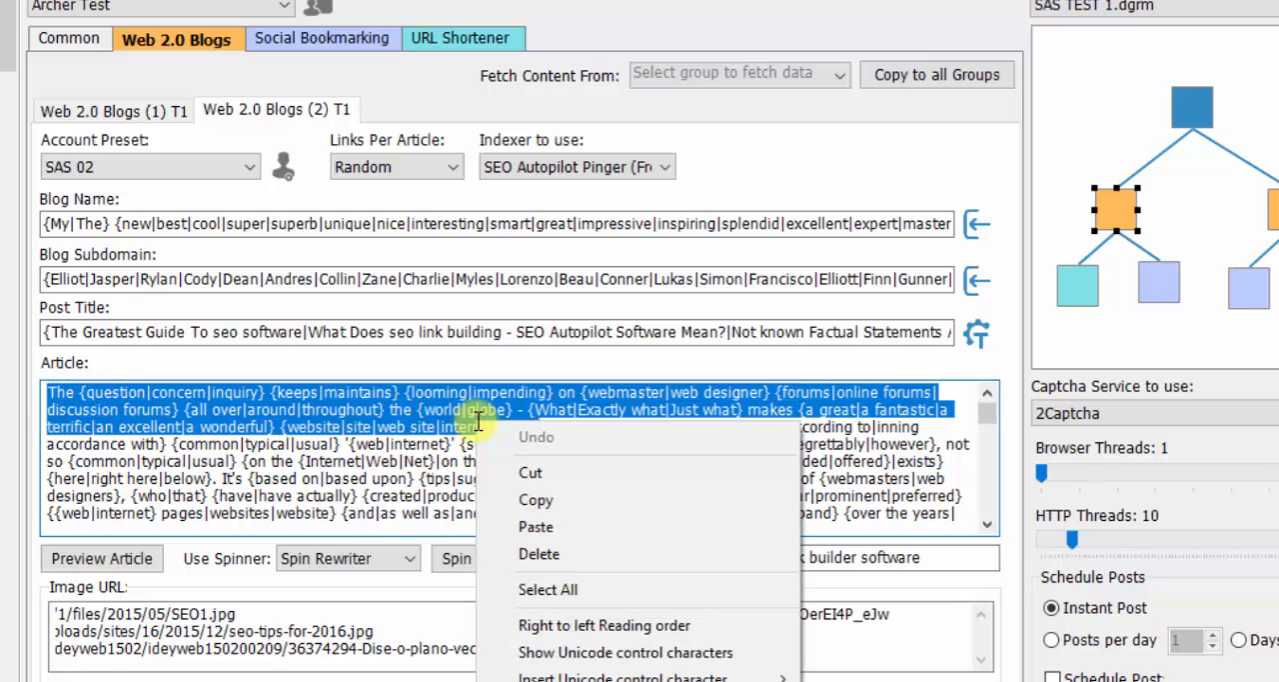
pyautogui.click(561, 497)
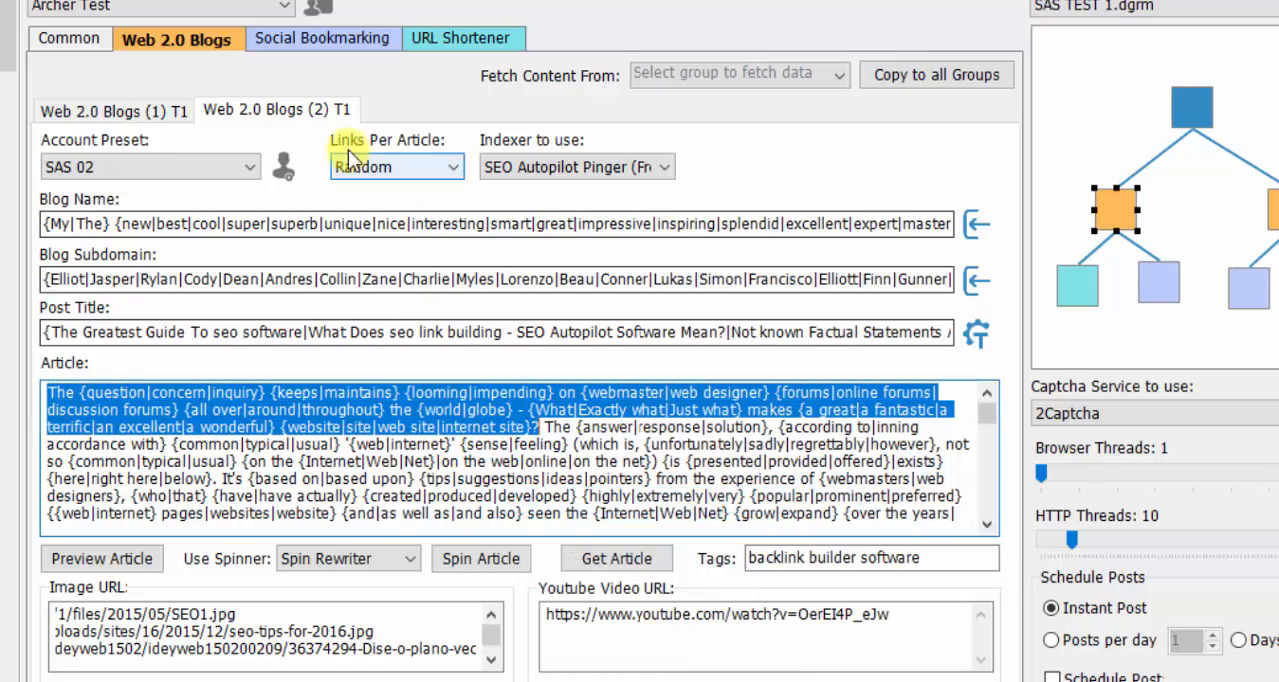
pyautogui.click(323, 33)
pyautogui.rightClick(104, 306)
pyautogui.click(163, 414)
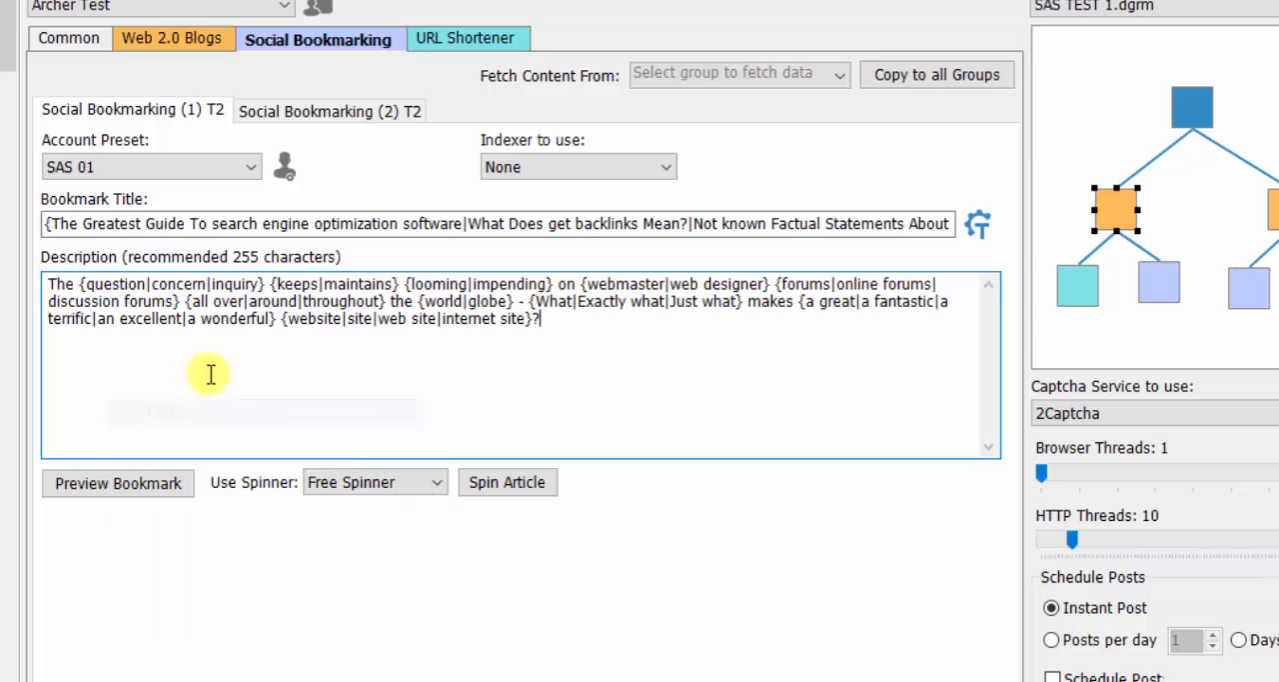
pyautogui.press('BackSpace')
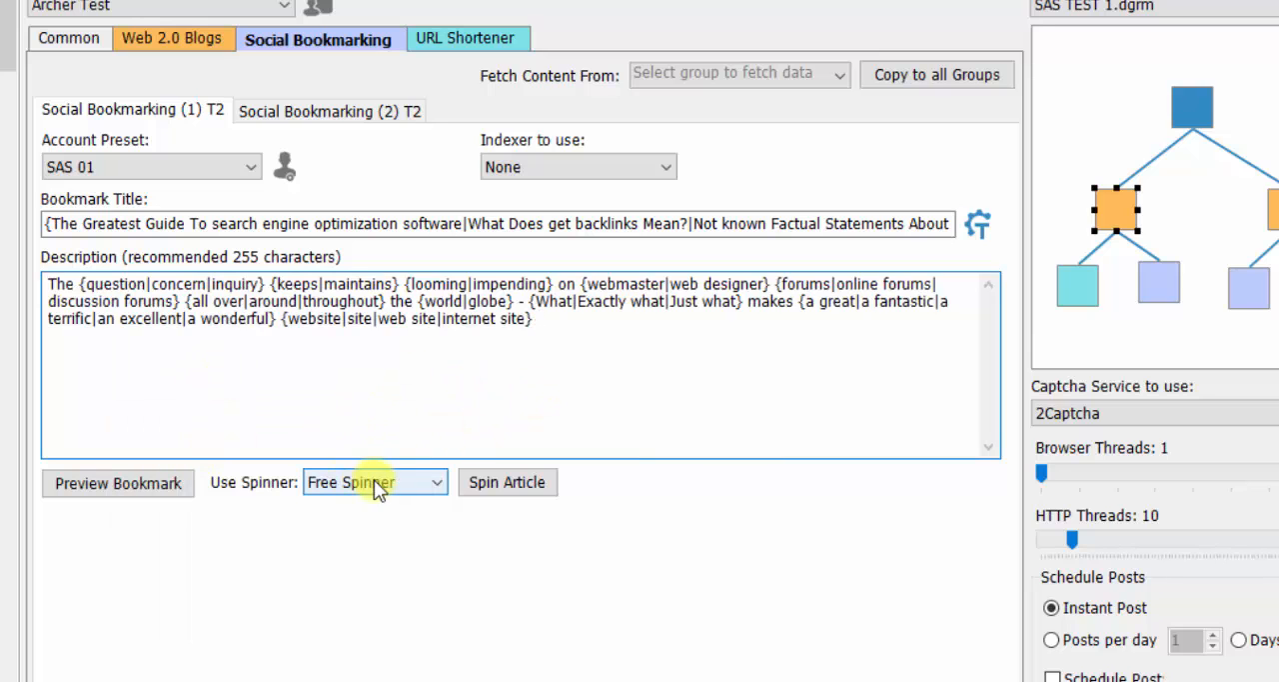
pyautogui.click(437, 485)
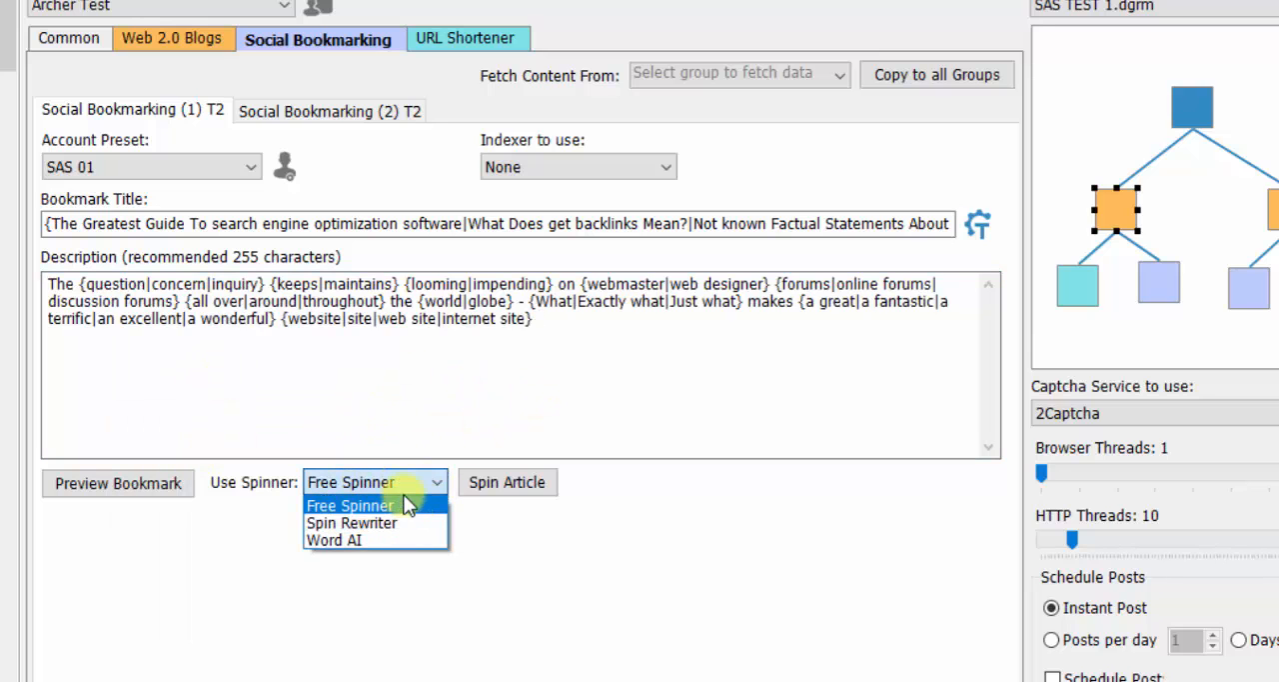
pyautogui.click(211, 323)
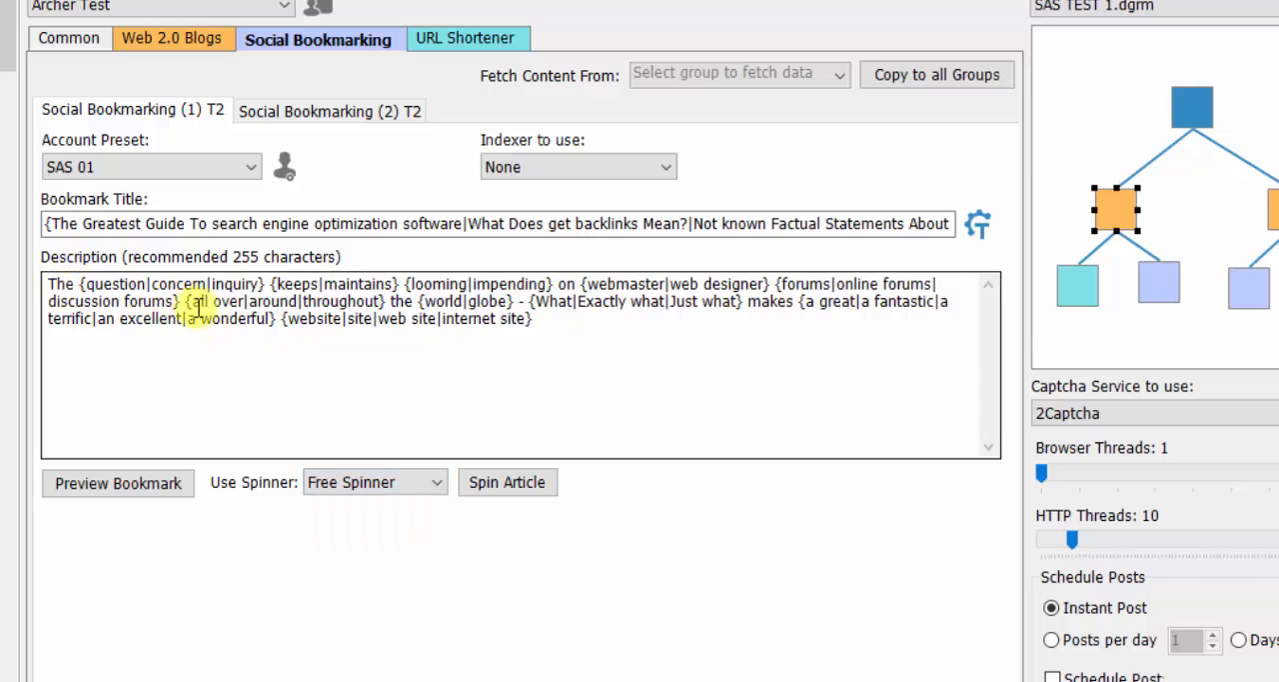
pyautogui.click(440, 485)
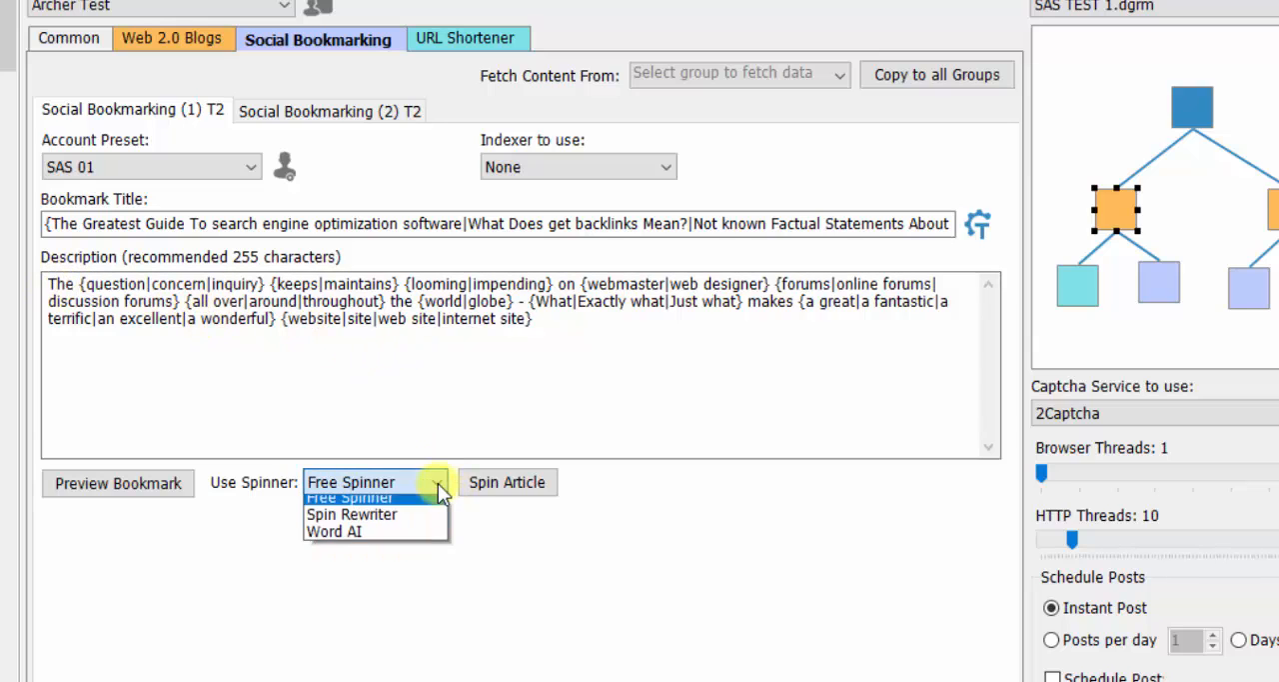
pyautogui.click(438, 487)
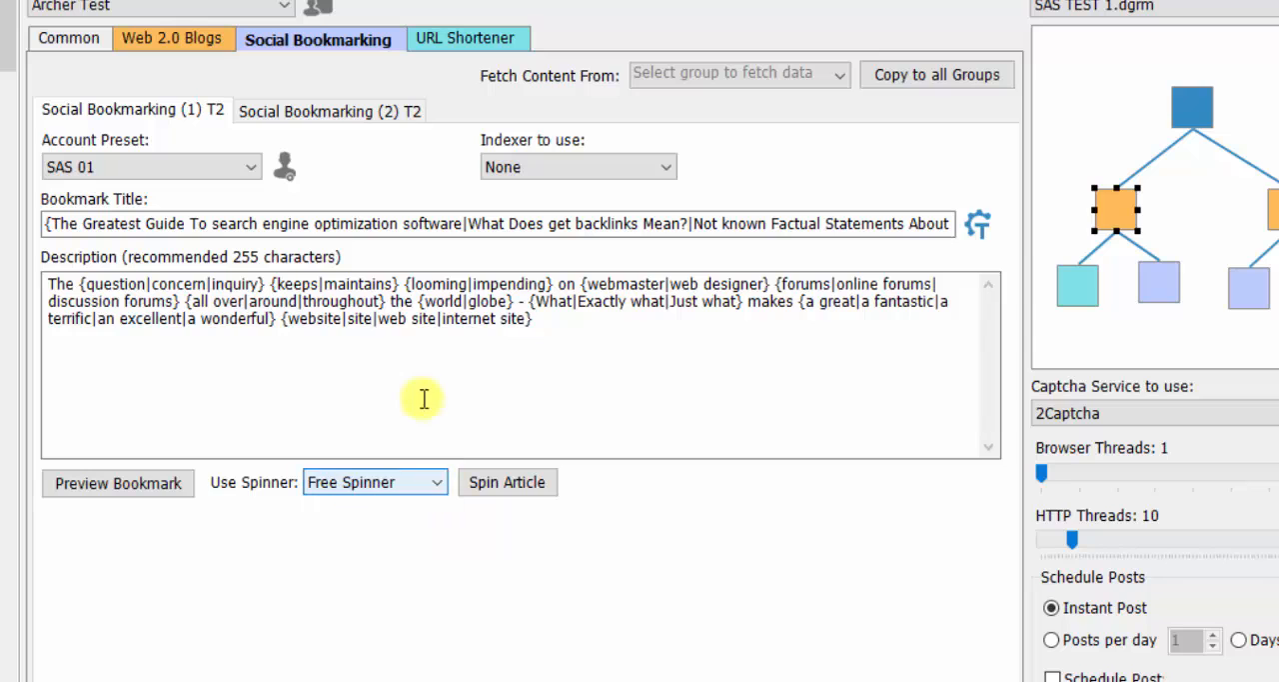
# - Preview the bookmark, spin further versions to check its linked title and description, and close the preview
pyautogui.click(135, 491)
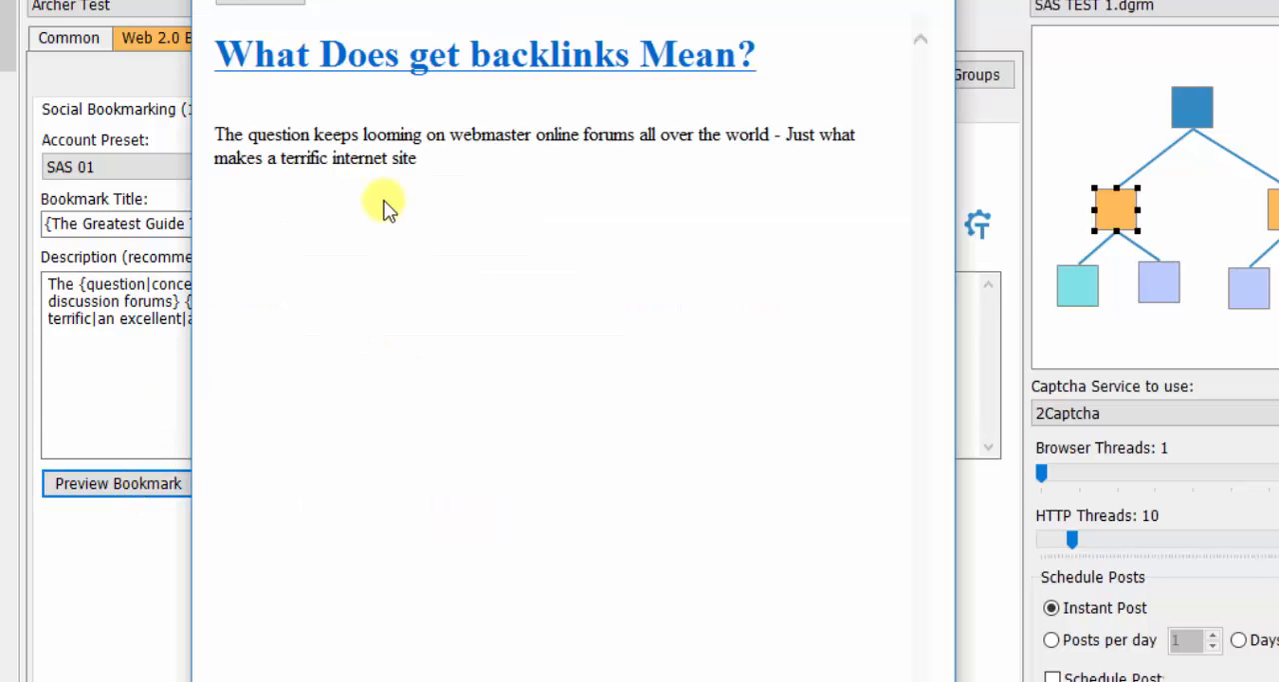
pyautogui.click(277, 3)
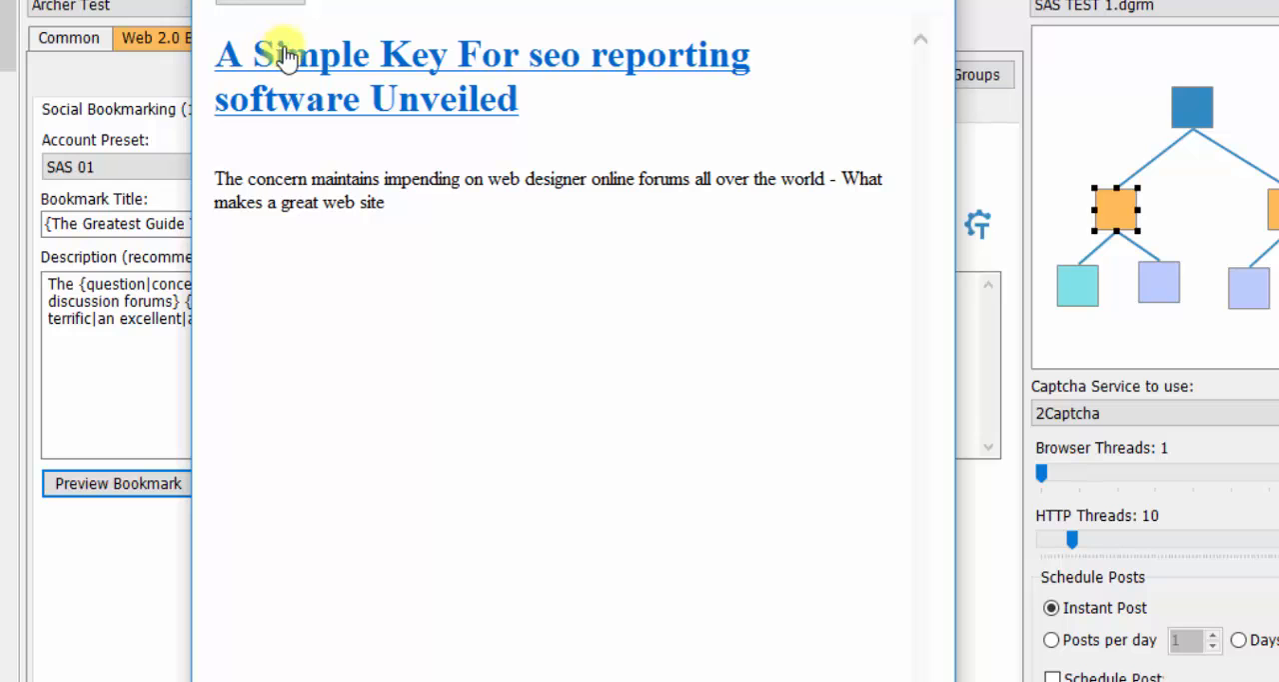
pyautogui.click(295, 3)
pyautogui.click(933, 0)
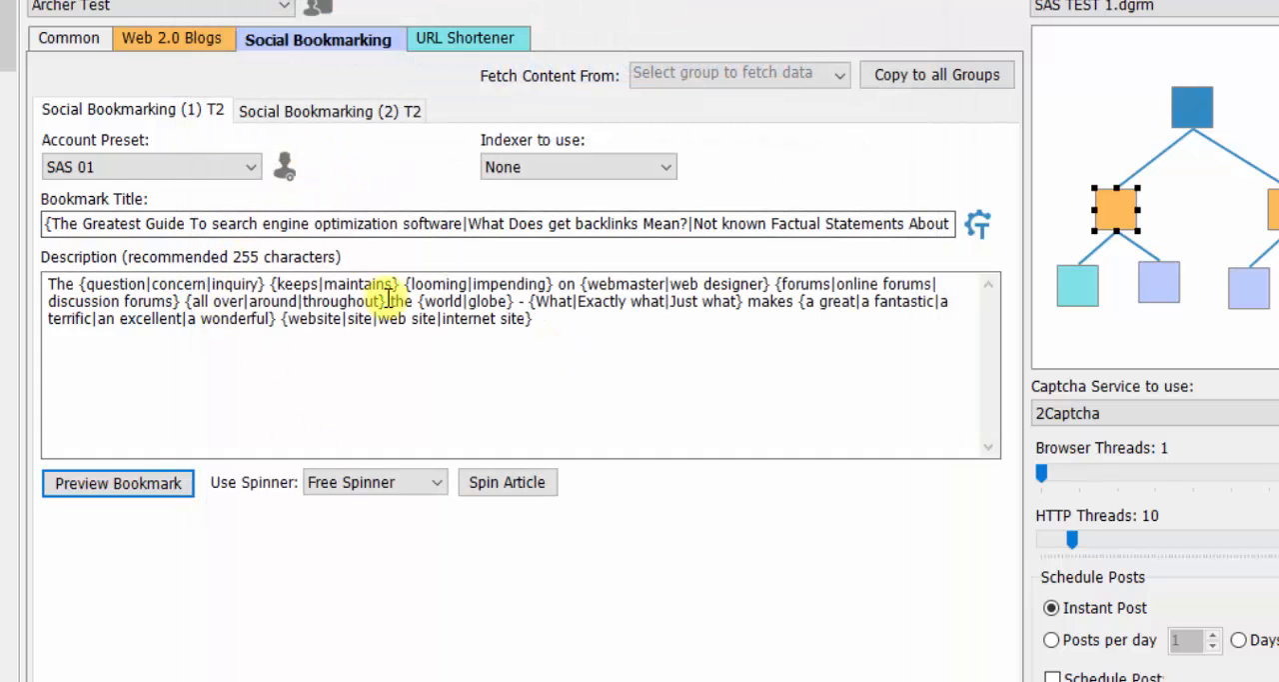
# - Set the Social Bookmarking (2) T2 account preset to SAS 02 and its indexer to SEO Autopilot Pinger
pyautogui.click(333, 114)
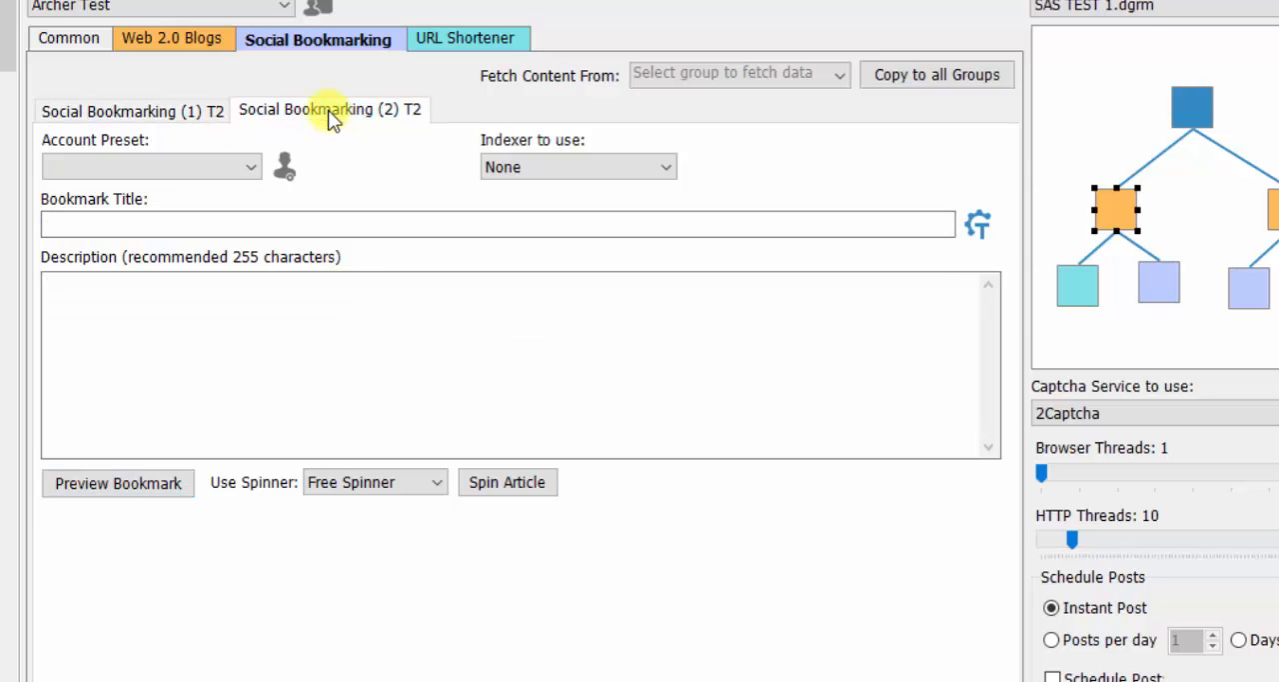
pyautogui.click(251, 169)
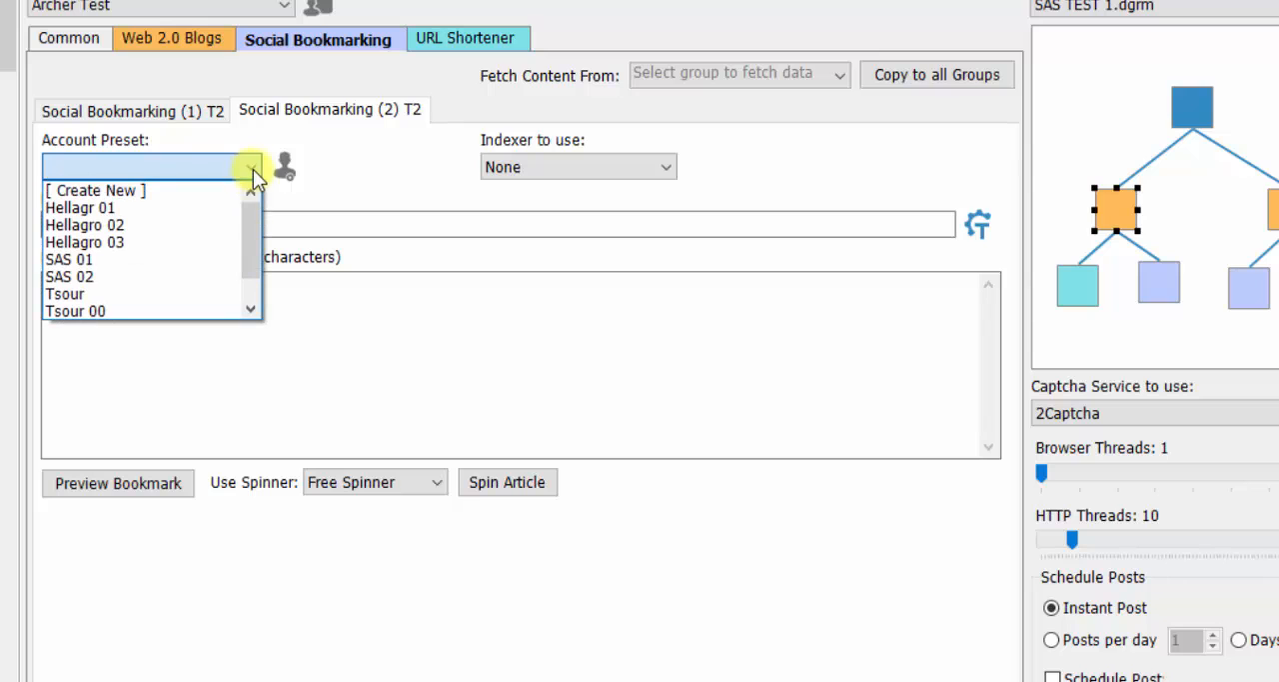
pyautogui.click(88, 278)
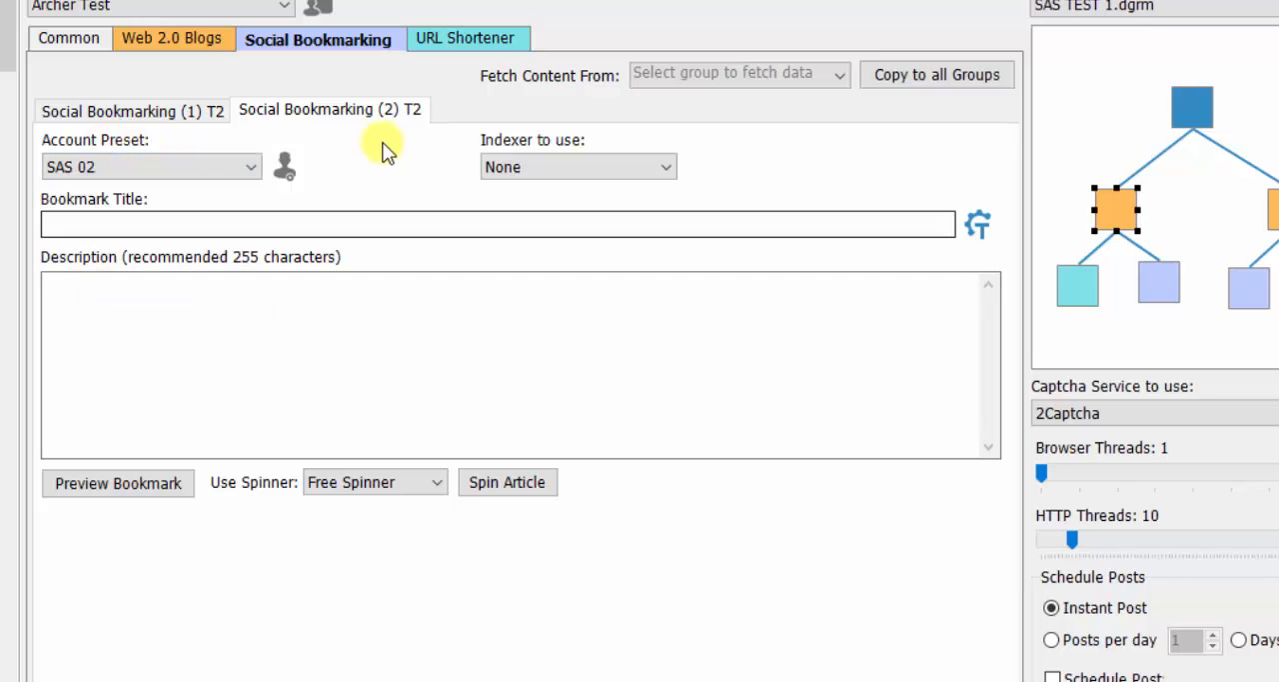
pyautogui.click(566, 166)
pyautogui.click(556, 206)
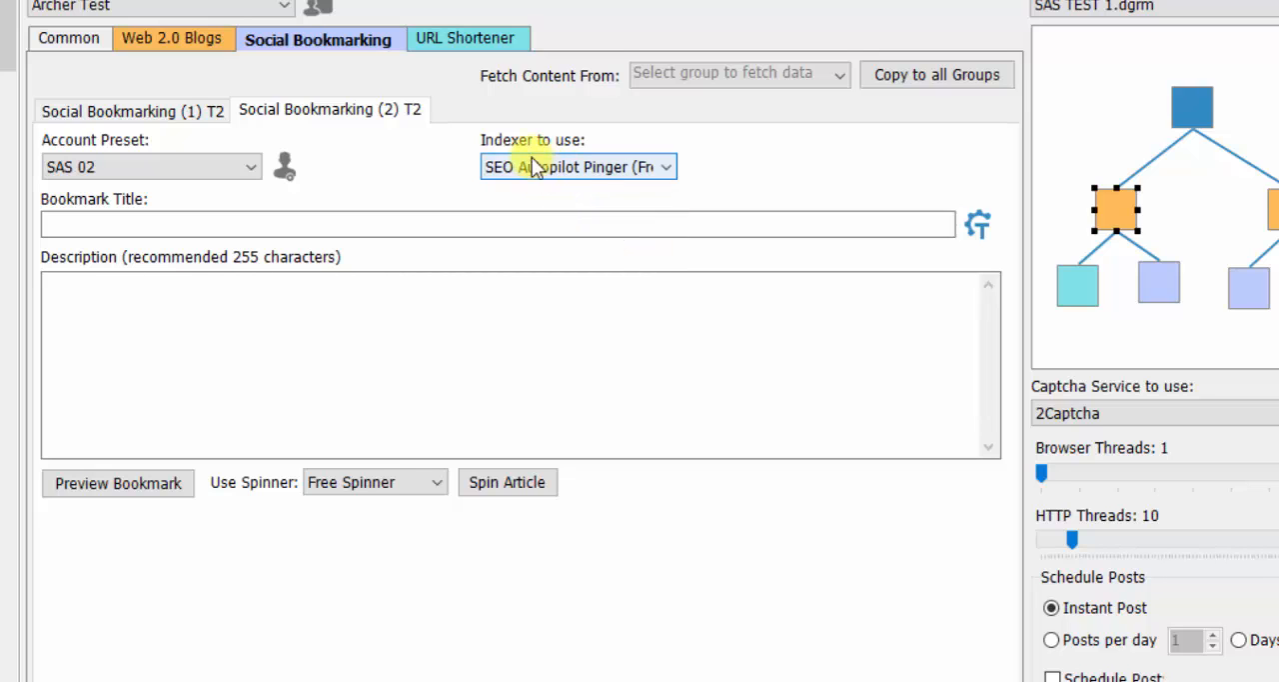
# - Generate the Social Bookmarking (2) T2 bookmark title using the template, and regenerate it three more times for different keywords
pyautogui.click(982, 228)
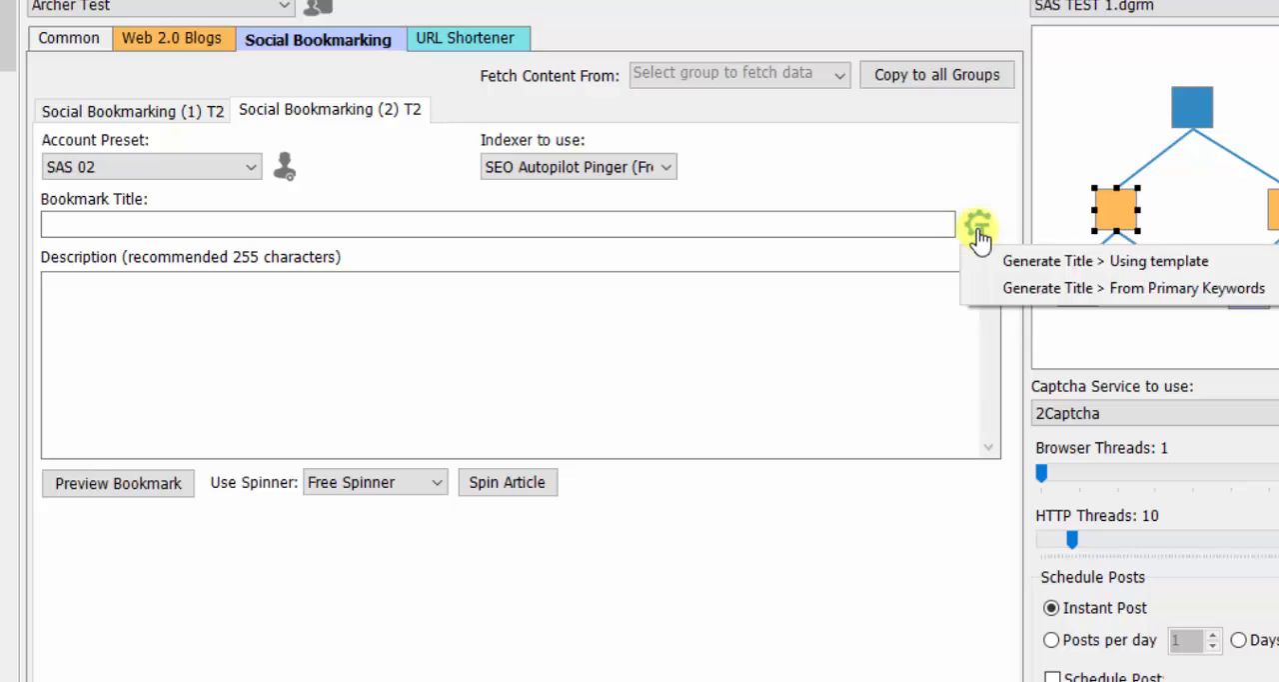
pyautogui.click(1044, 263)
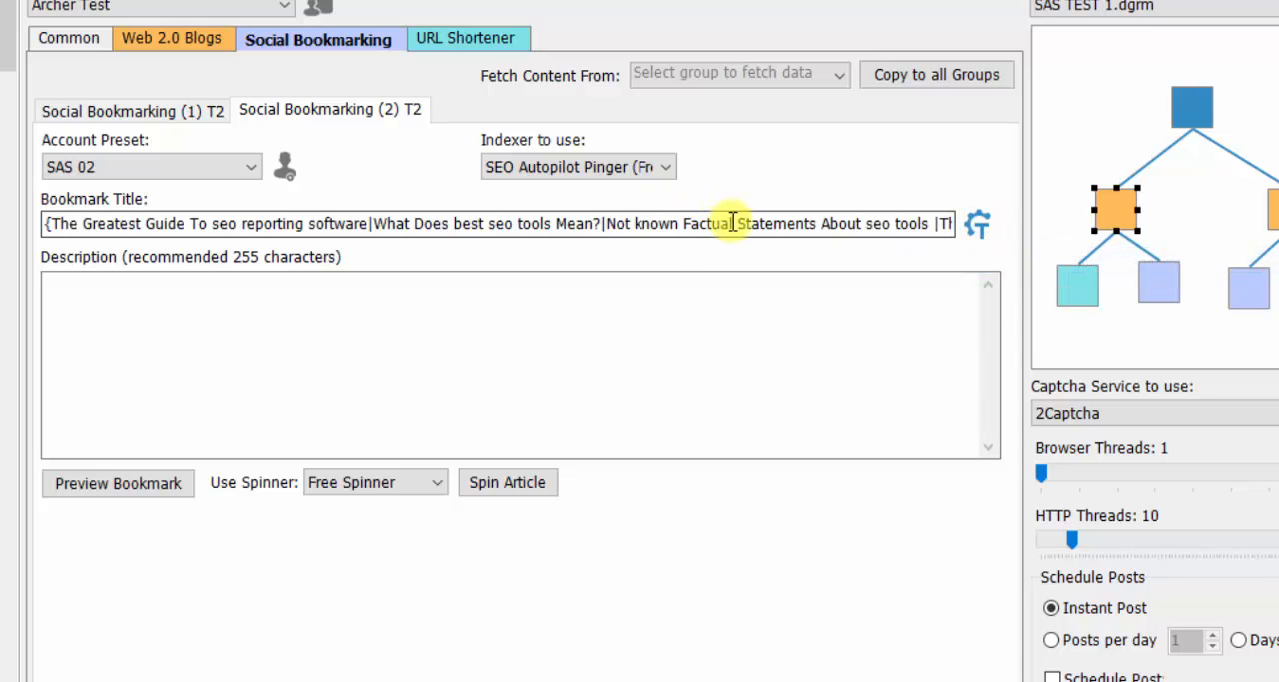
pyautogui.click(974, 225)
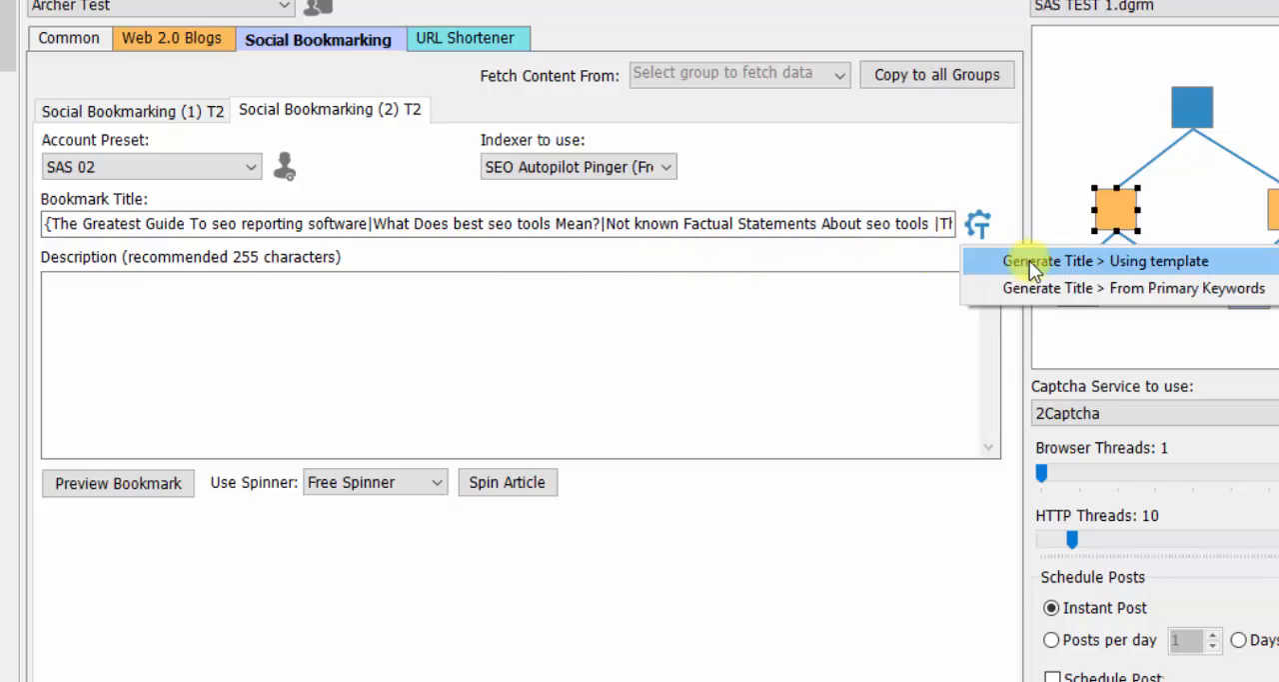
pyautogui.click(1030, 260)
pyautogui.click(983, 226)
pyautogui.click(1044, 260)
pyautogui.click(979, 228)
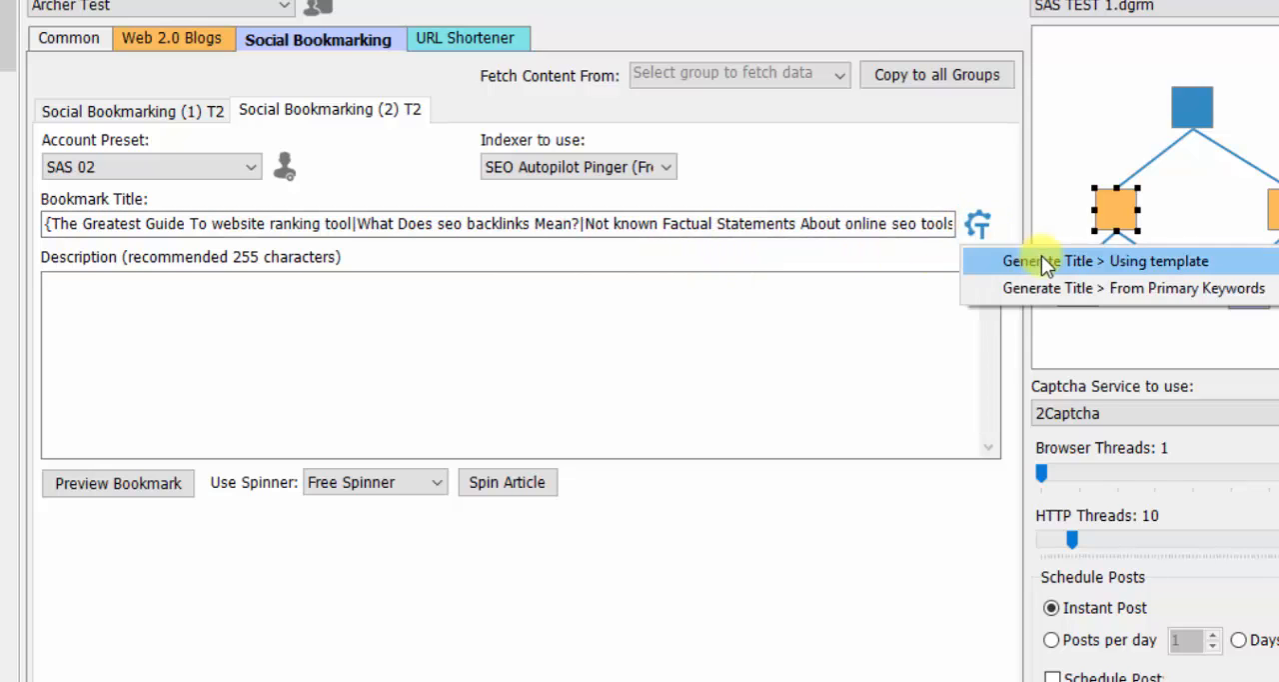
pyautogui.click(1041, 256)
# - Copy the opening sentence of the Web 2.0 Blogs (1) T1 article into the Social Bookmarking (2) T2 description
pyautogui.click(126, 294)
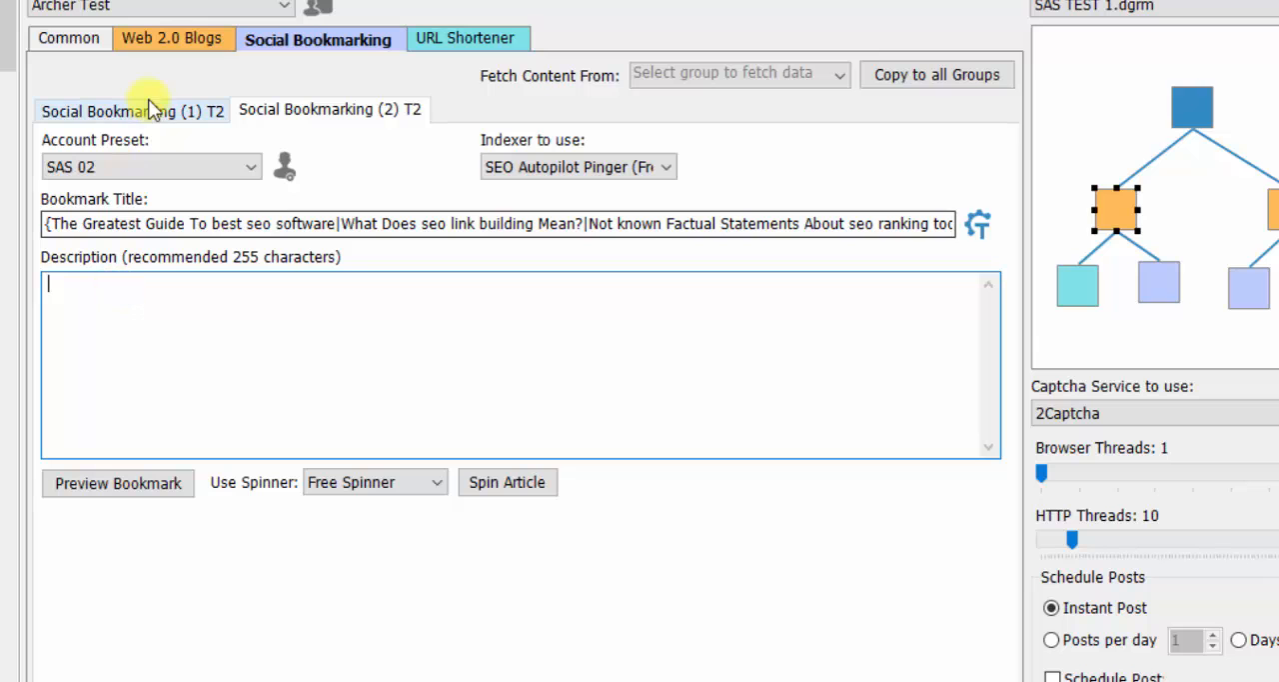
pyautogui.click(194, 39)
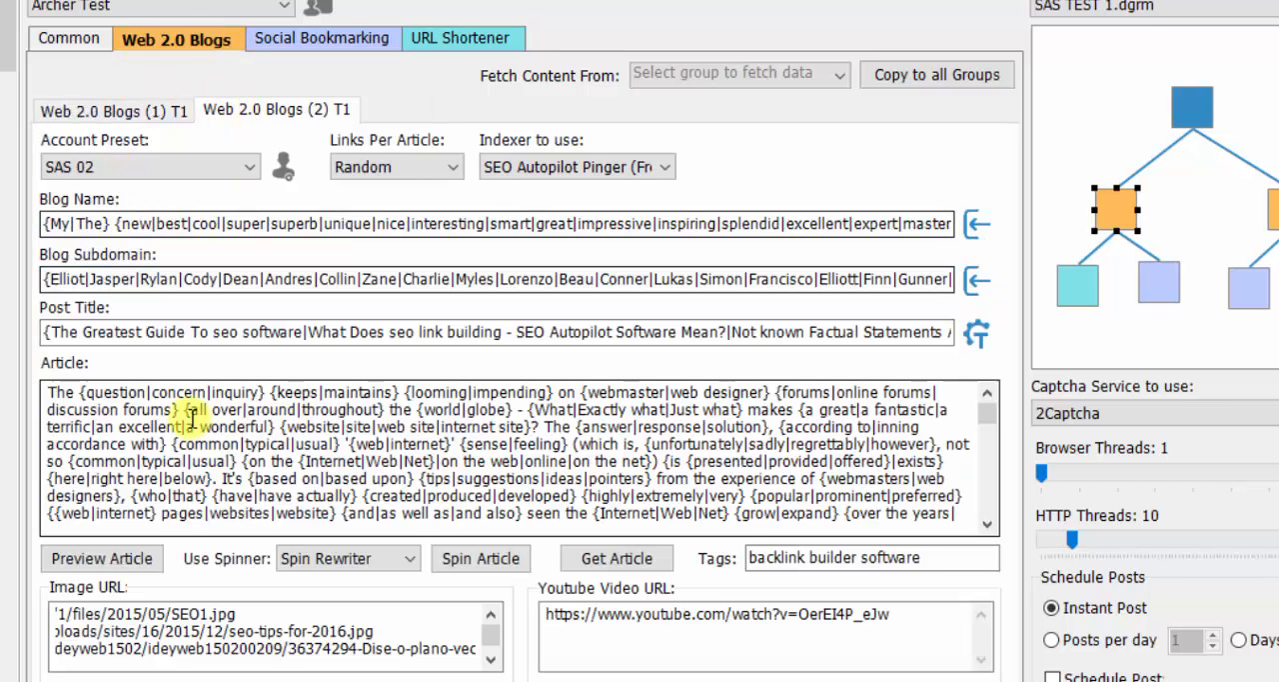
pyautogui.click(140, 109)
pyautogui.moveTo(47, 394); pyautogui.dragTo(102, 480)
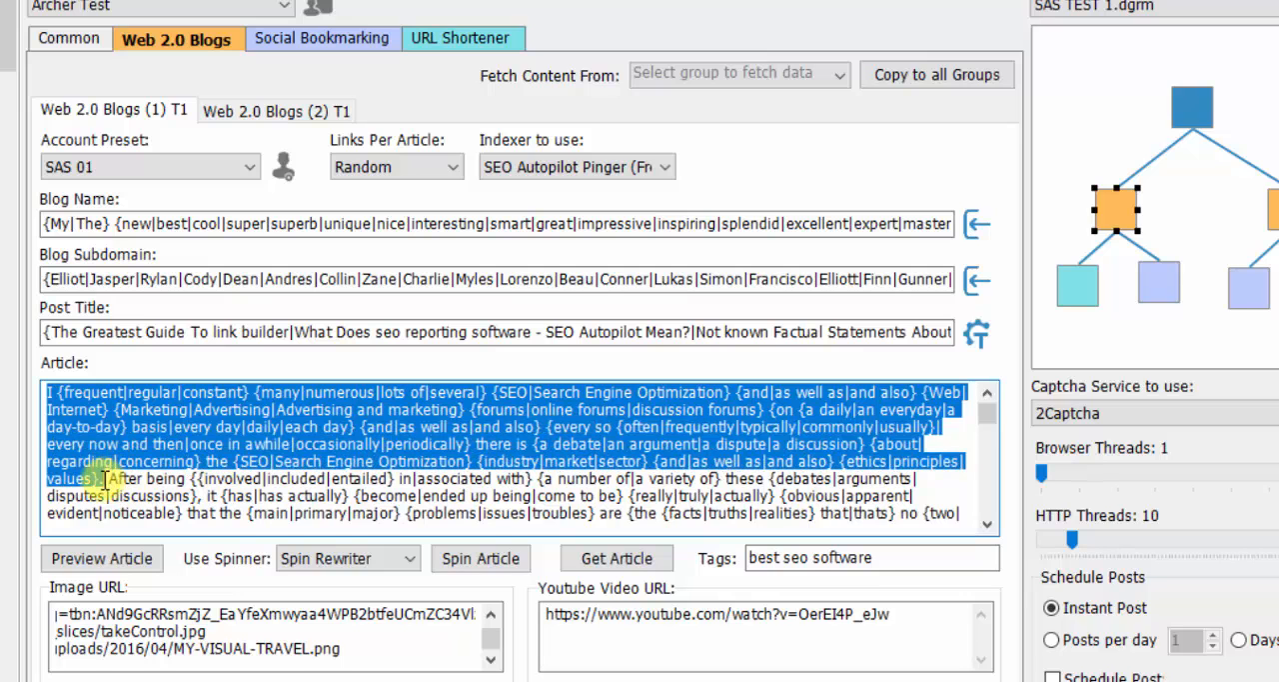
pyautogui.rightClick(126, 447)
pyautogui.click(185, 522)
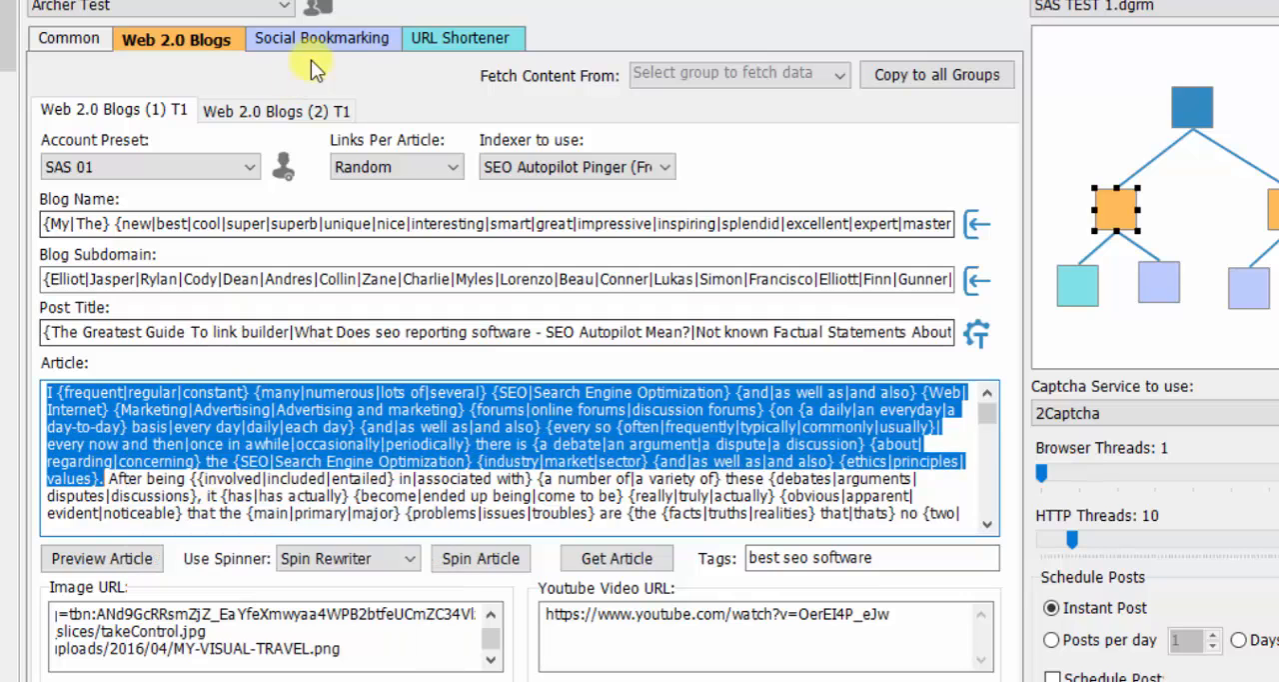
pyautogui.click(312, 45)
pyautogui.click(137, 305)
pyautogui.rightClick(177, 314)
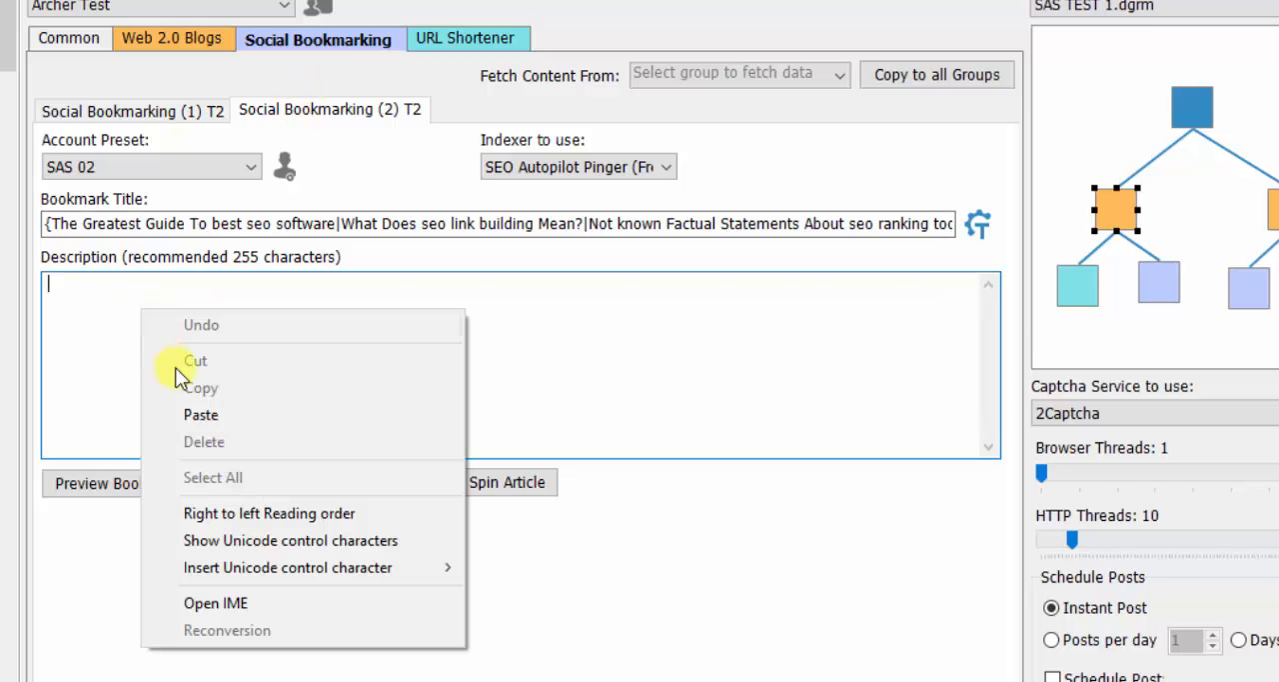
pyautogui.click(208, 408)
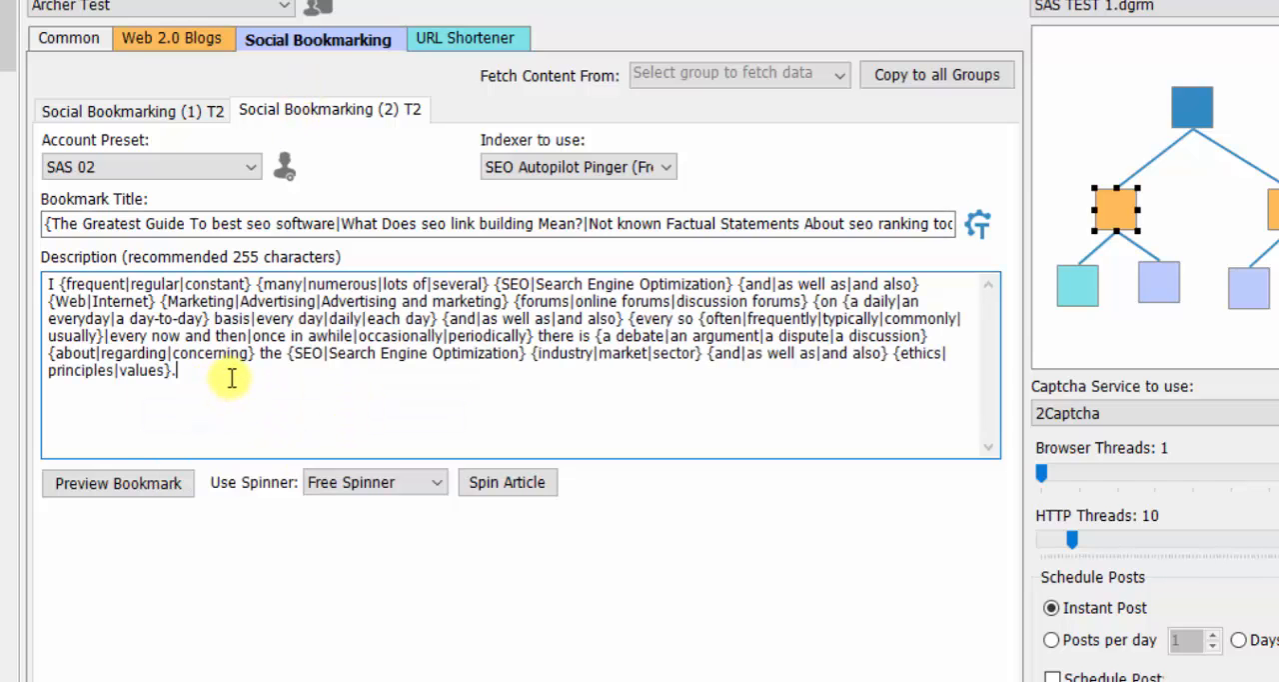
# - Preview the Social Bookmarking (2) T2 bookmark, check three further spun versions of its title and description, and close the preview
pyautogui.click(130, 486)
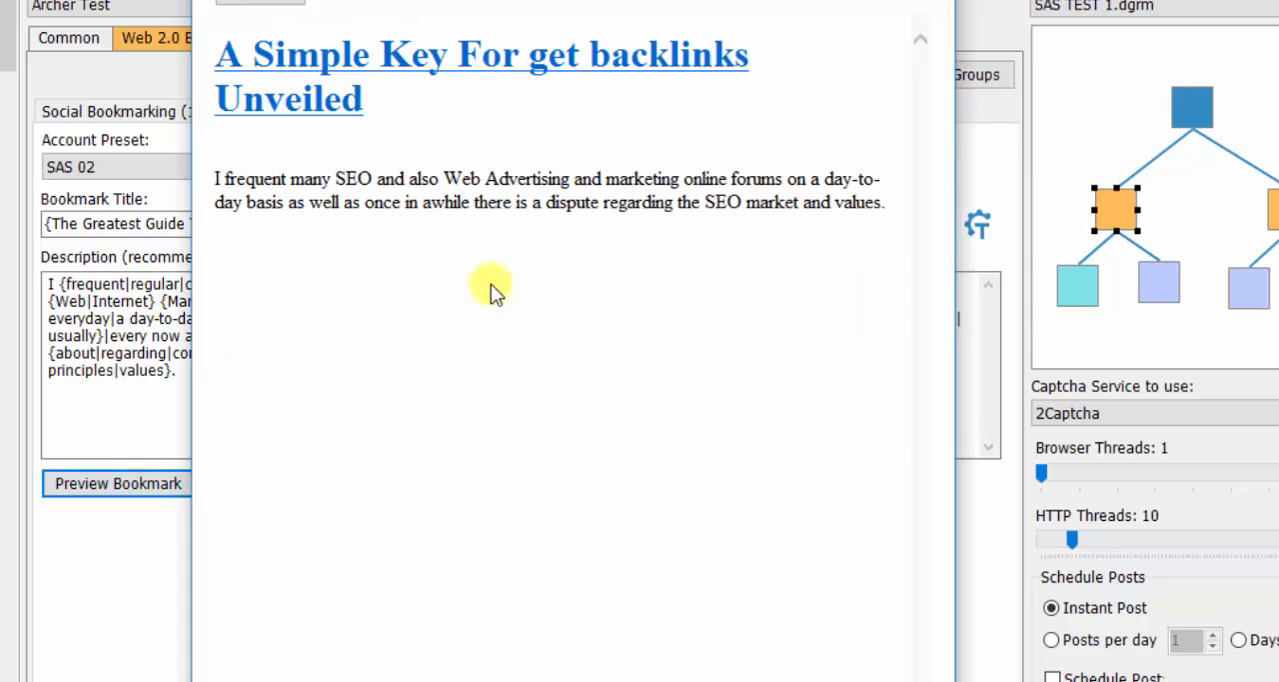
pyautogui.click(270, 1)
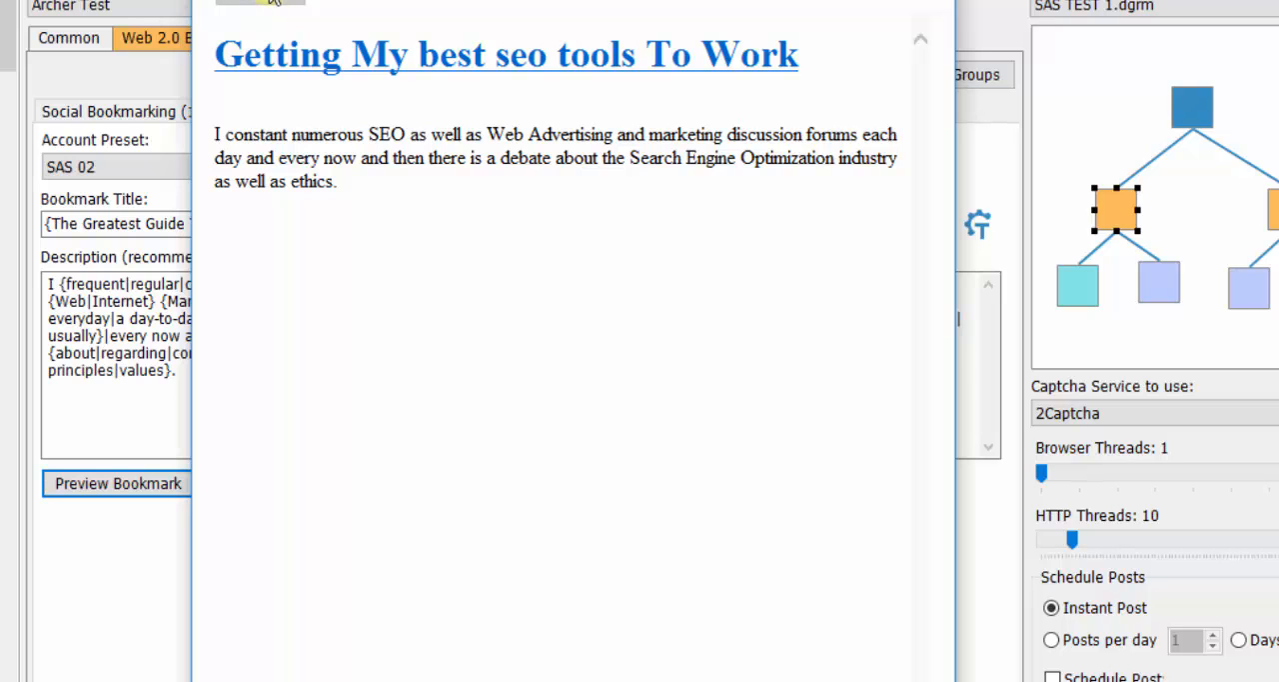
pyautogui.click(272, 1)
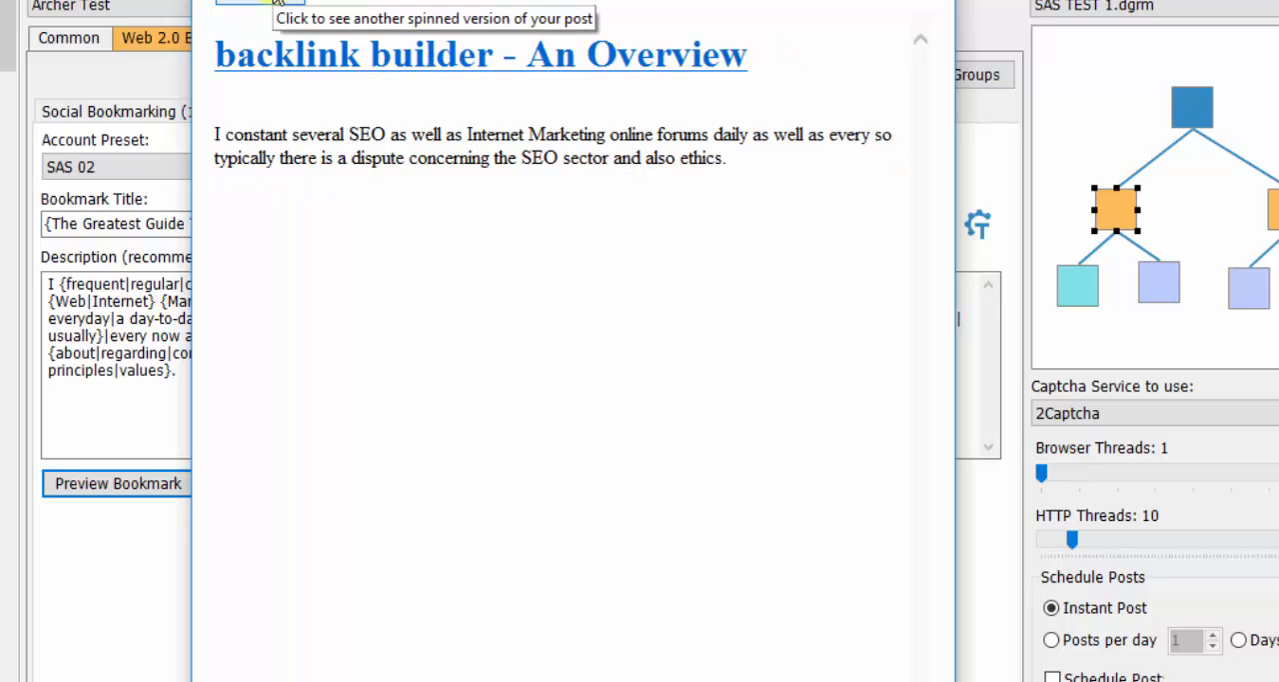
pyautogui.click(278, 1)
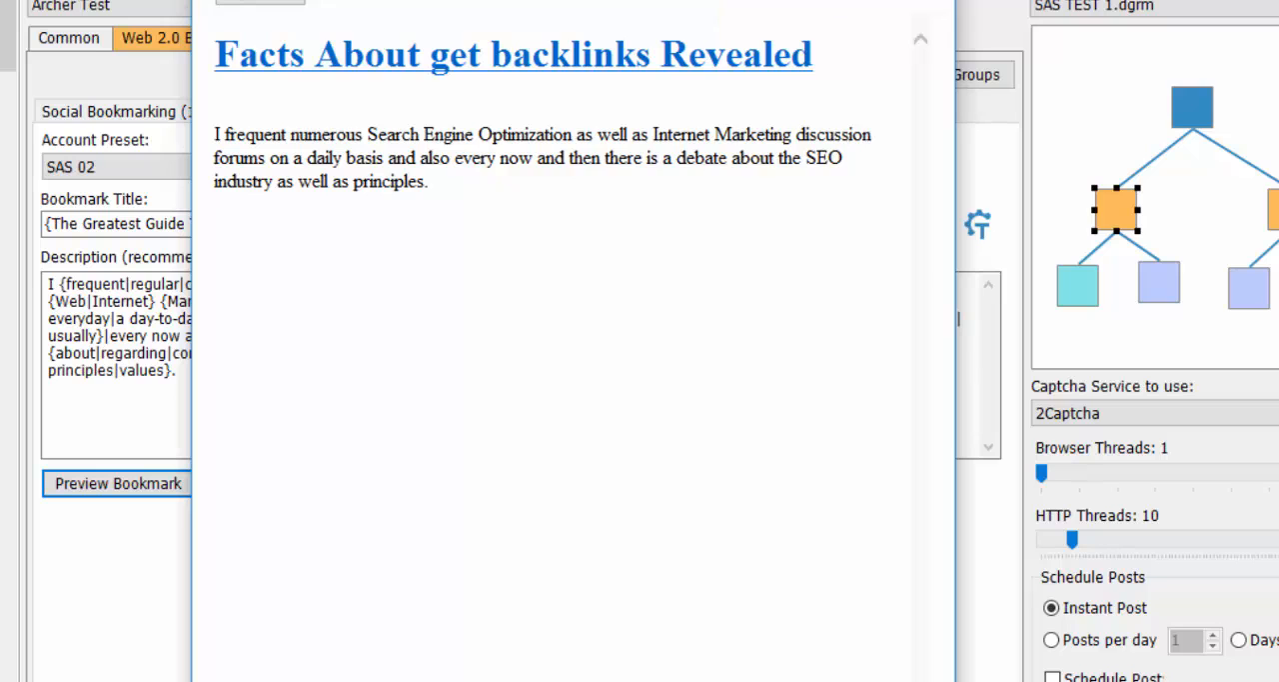
pyautogui.click(931, 0)
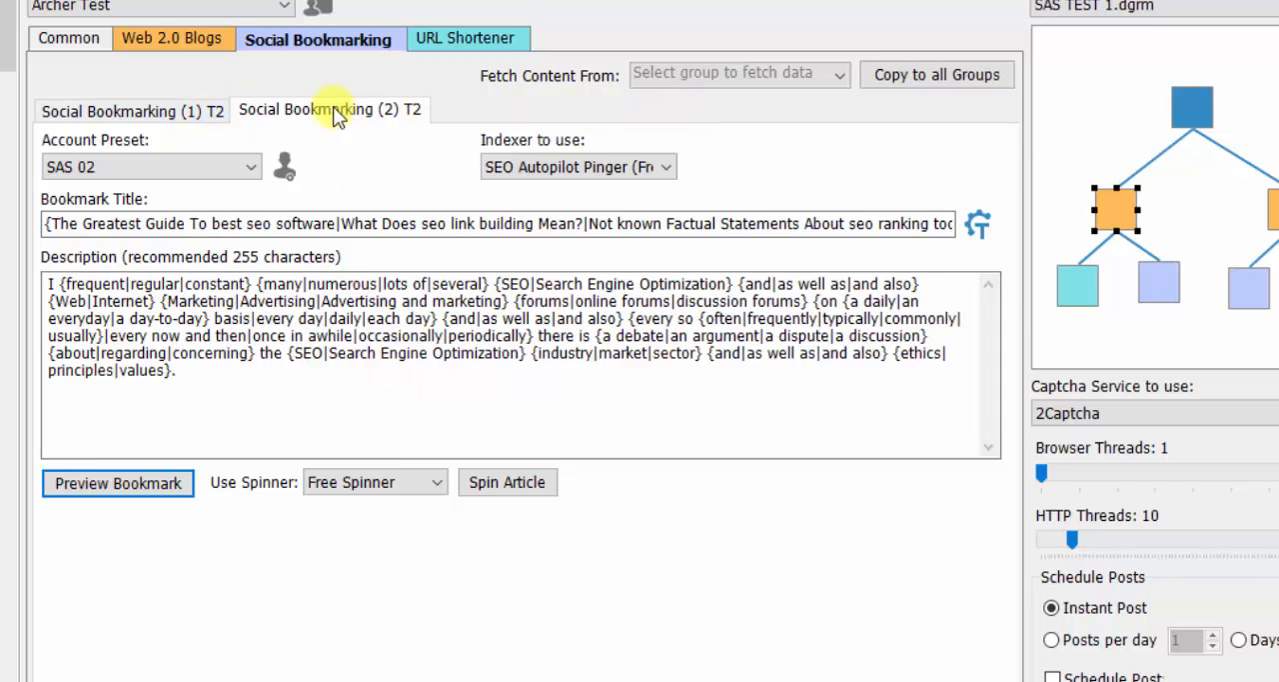
# - Compare the two Social Bookmarking groups, check which group content can be fetched from, and view the URL Shortener settings
pyautogui.click(175, 111)
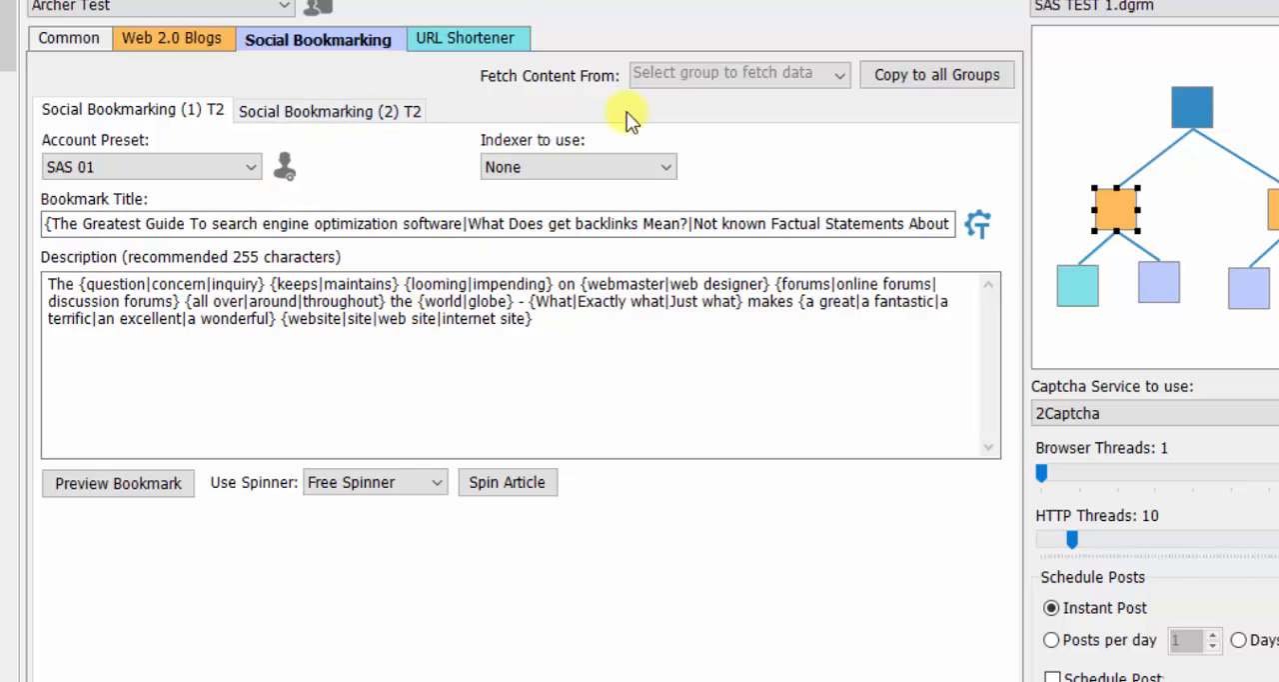
pyautogui.click(837, 74)
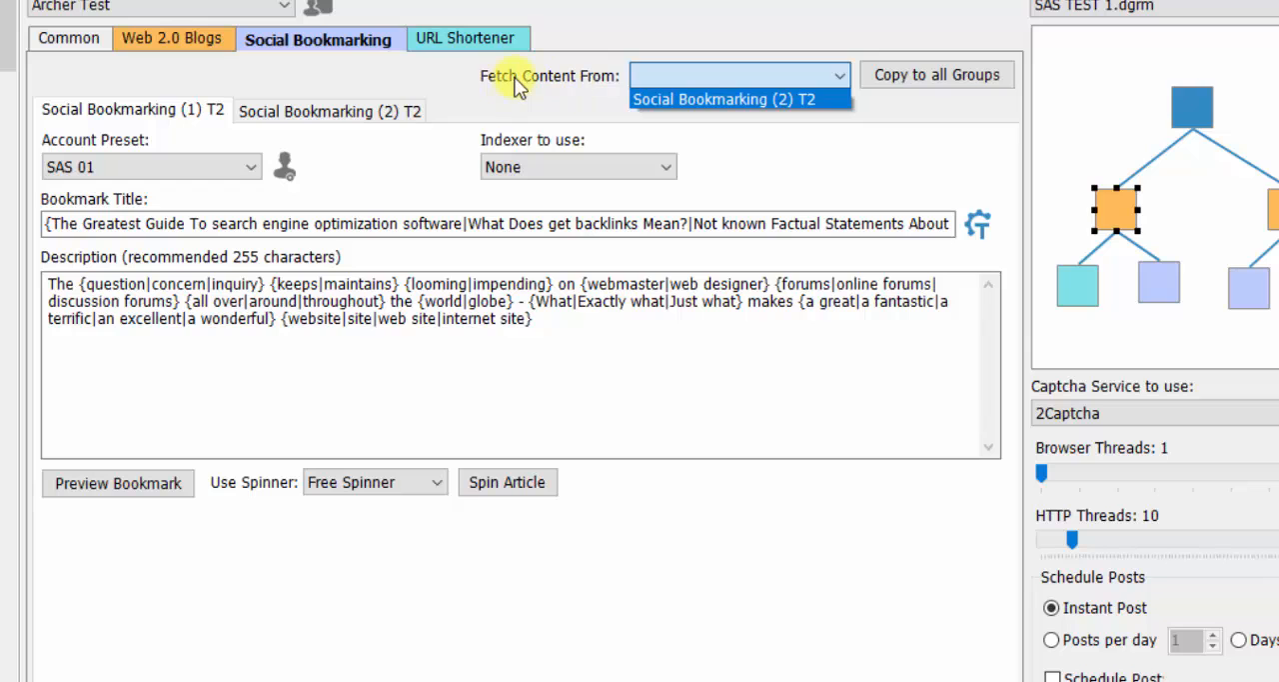
pyautogui.click(177, 106)
pyautogui.click(279, 104)
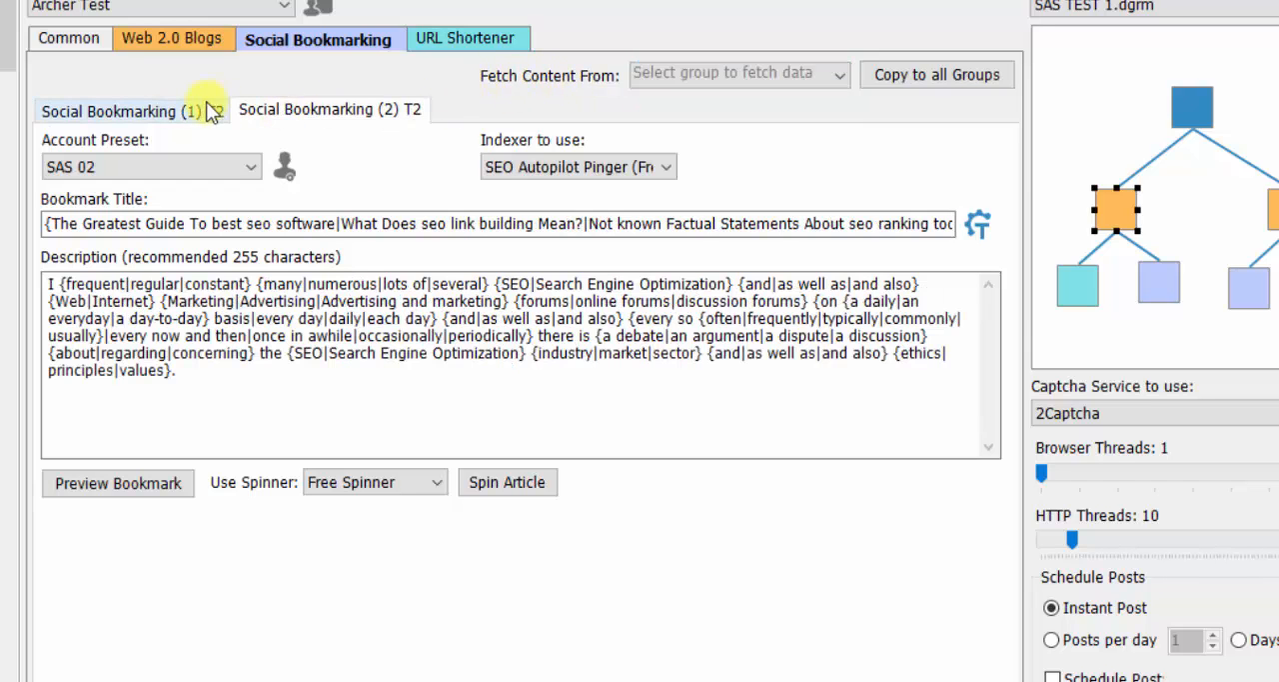
pyautogui.click(210, 111)
pyautogui.click(309, 112)
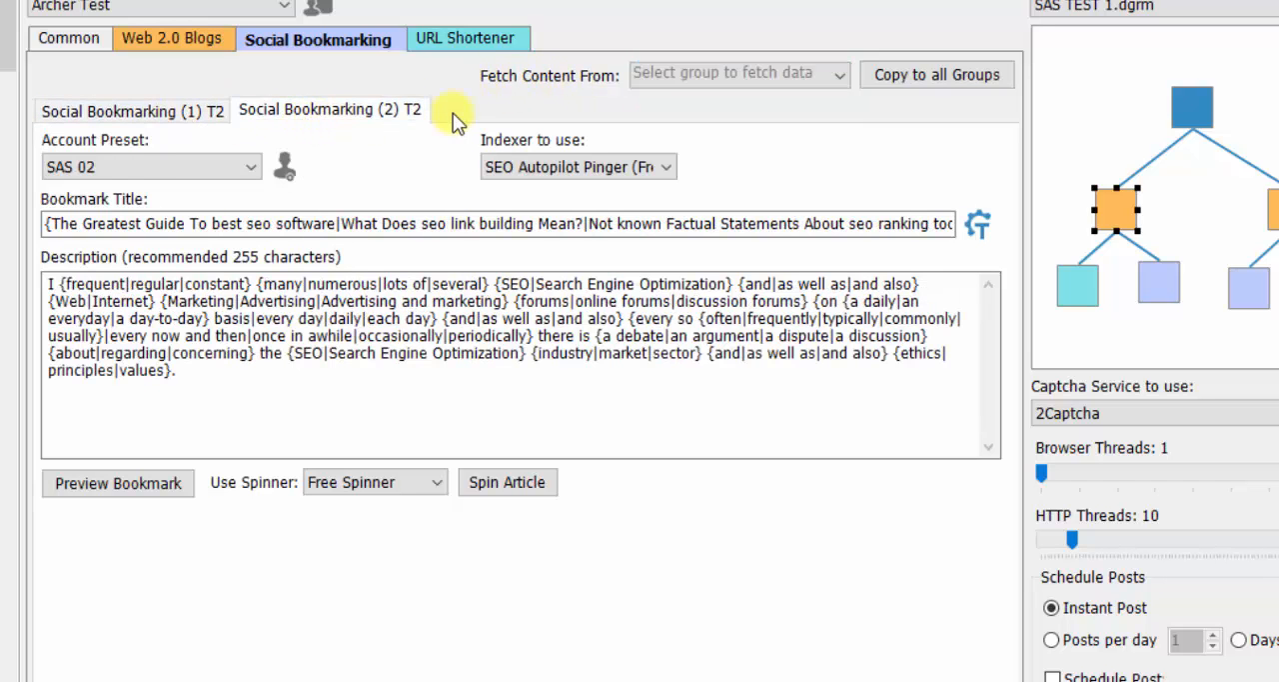
pyautogui.click(464, 31)
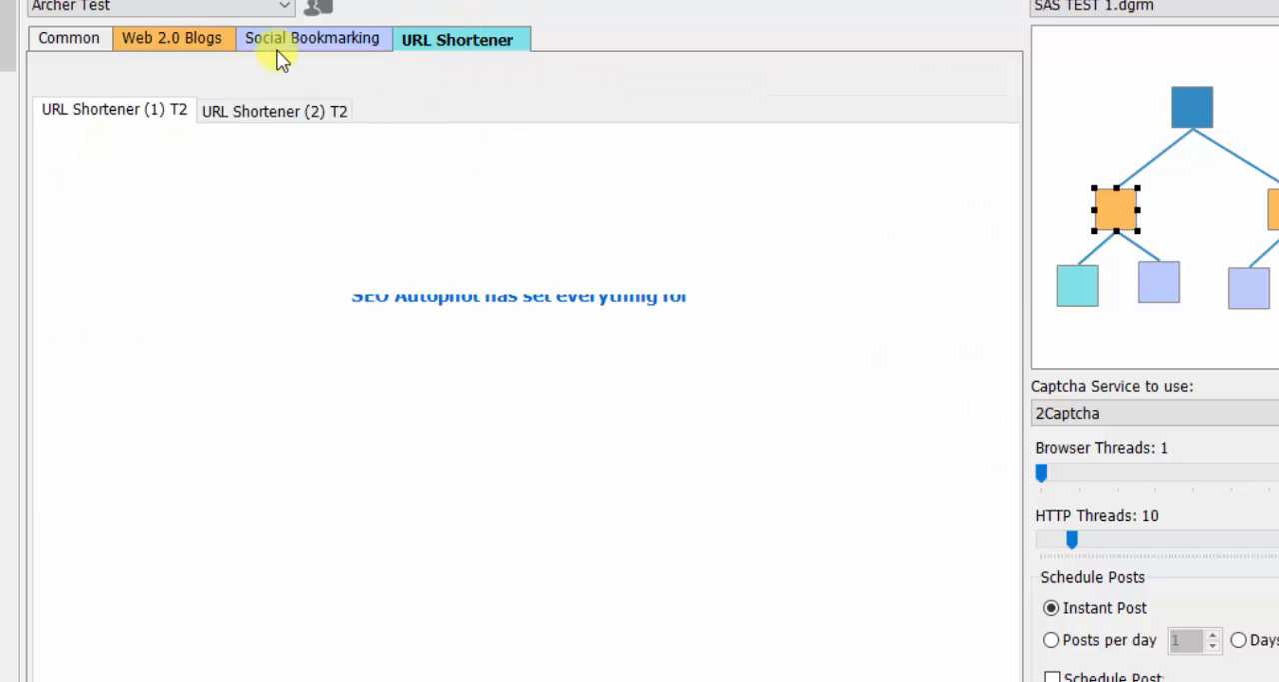
# - Review the campaign's T1 and T2+ keyword strategies and the contents of the Web 2.0 Blogs, Social Bookmarking and URL Shortener groups
pyautogui.click(74, 38)
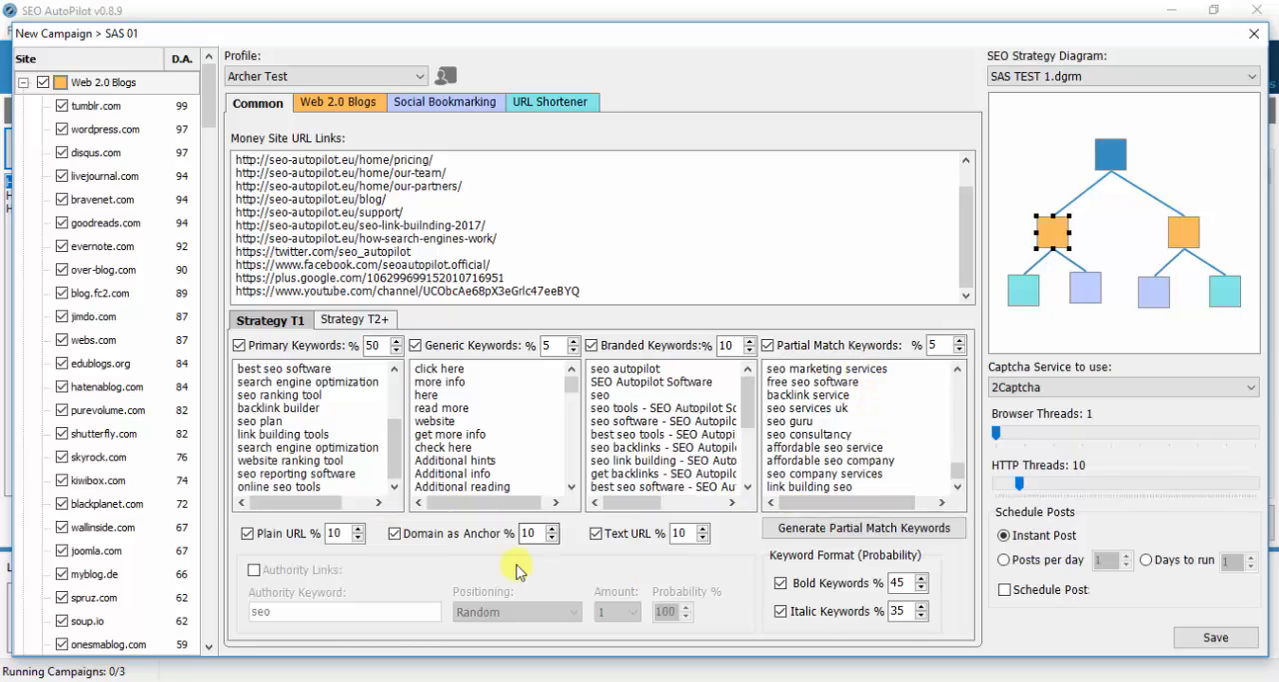
pyautogui.click(339, 320)
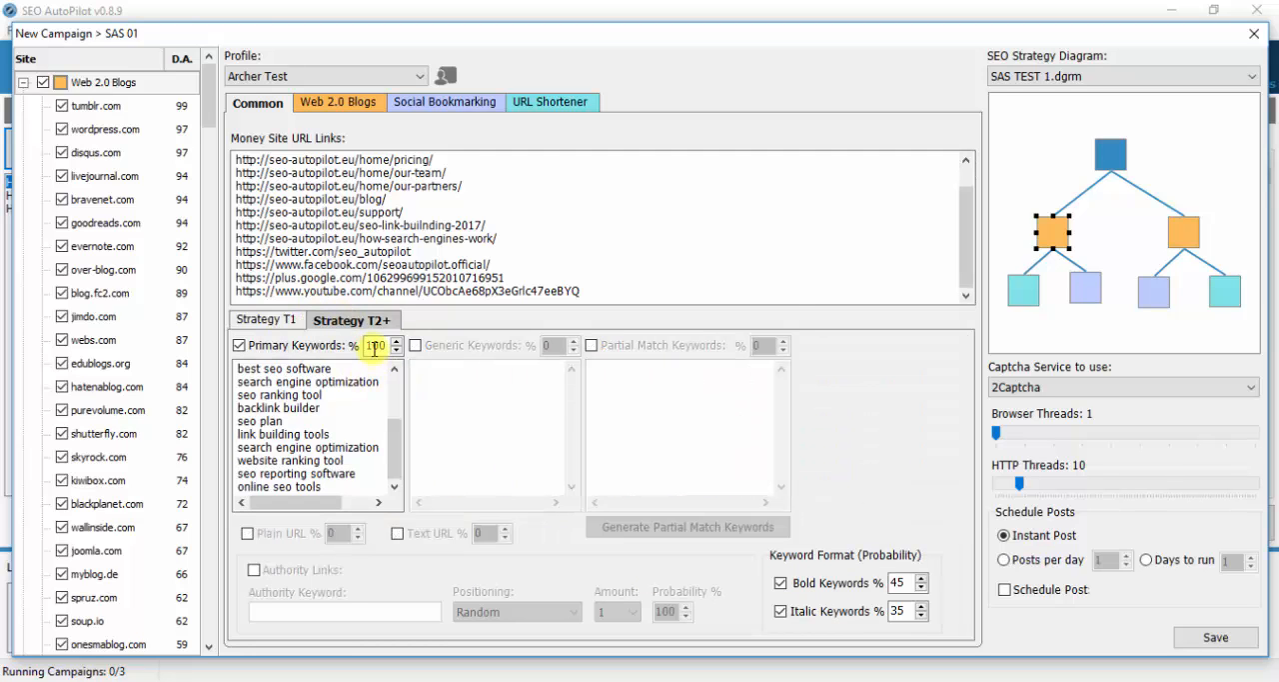
pyautogui.click(267, 320)
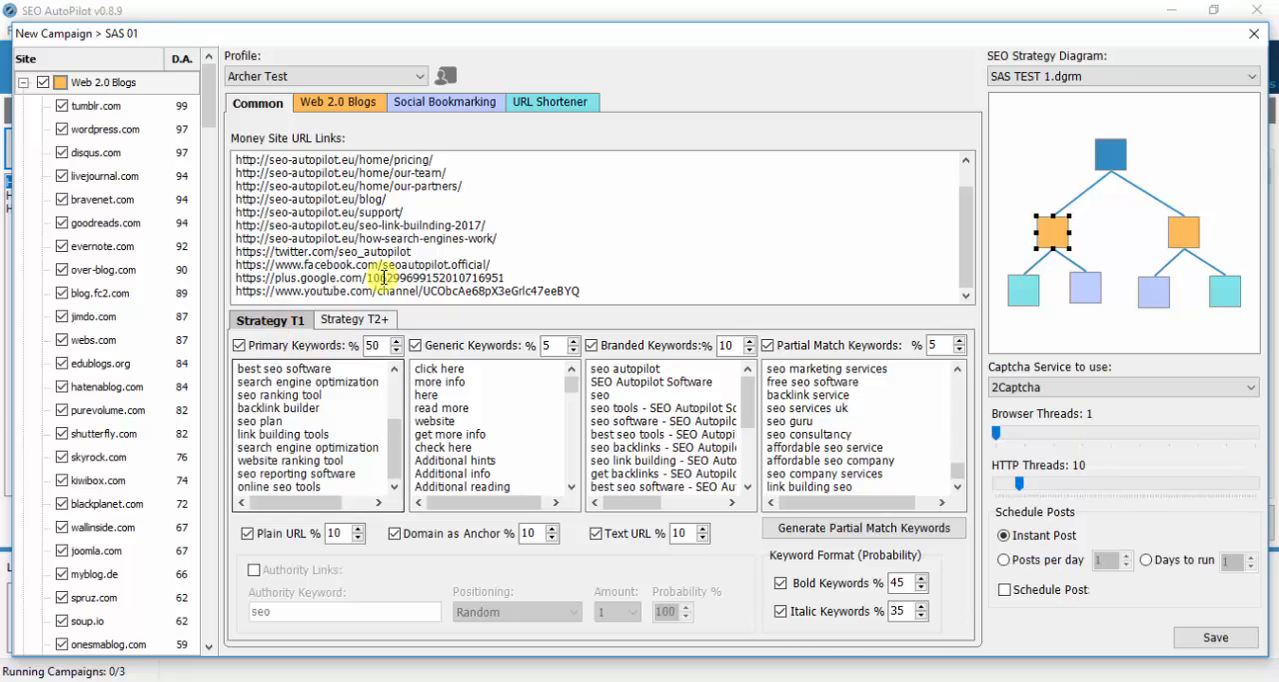
pyautogui.click(340, 104)
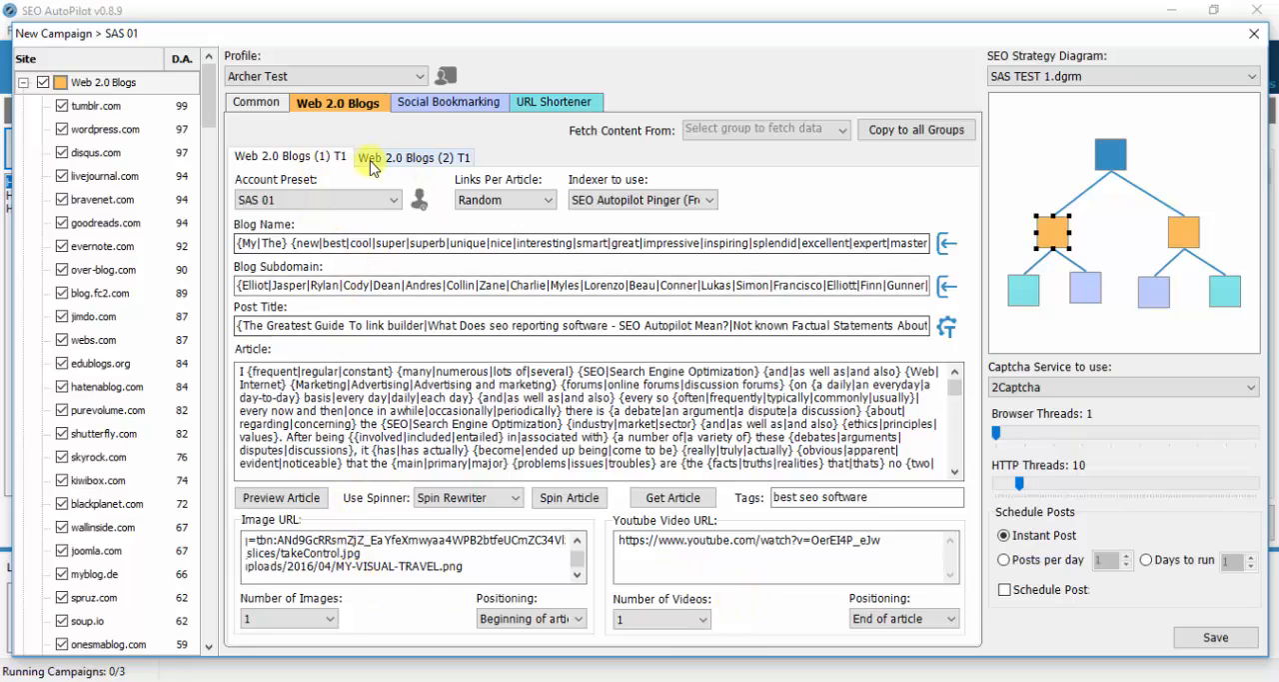
pyautogui.click(412, 157)
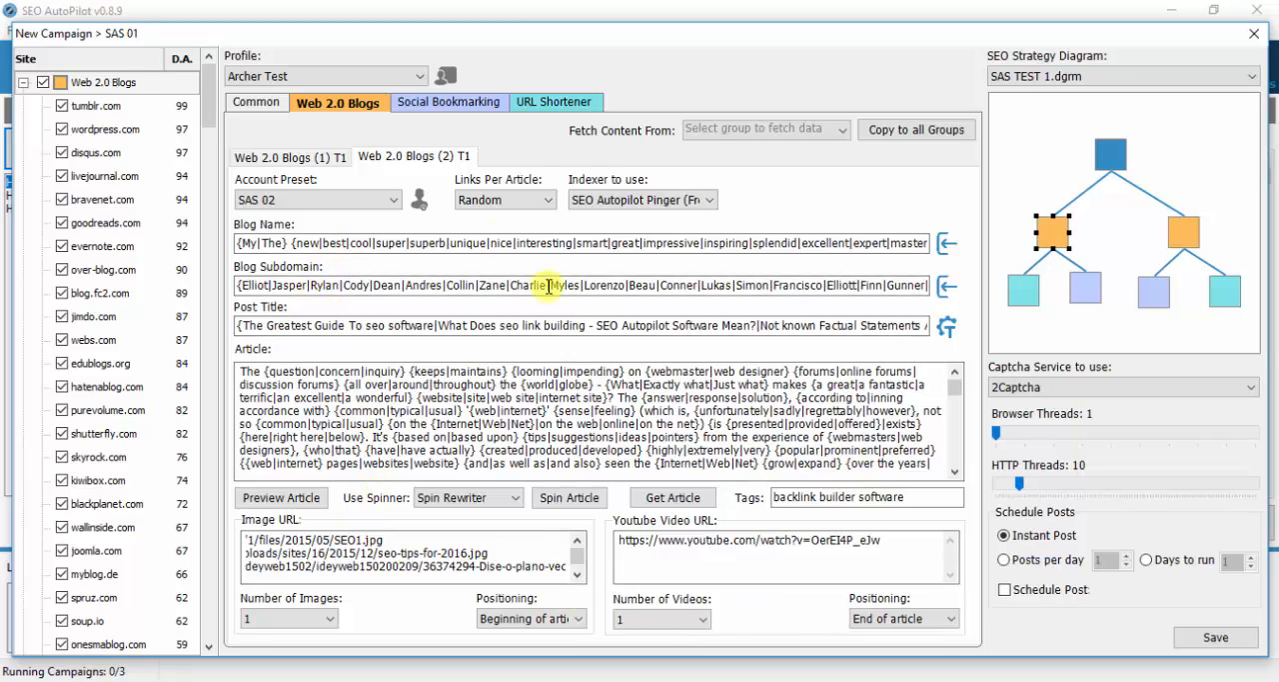
pyautogui.click(450, 102)
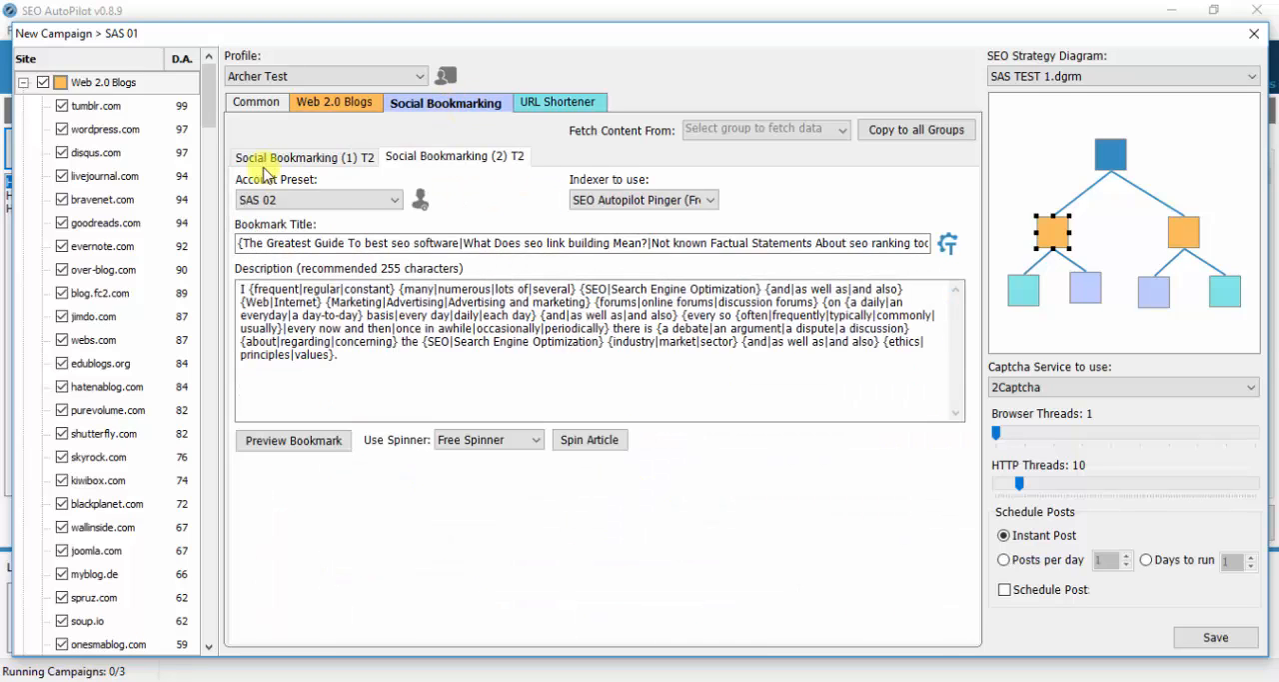
pyautogui.click(262, 160)
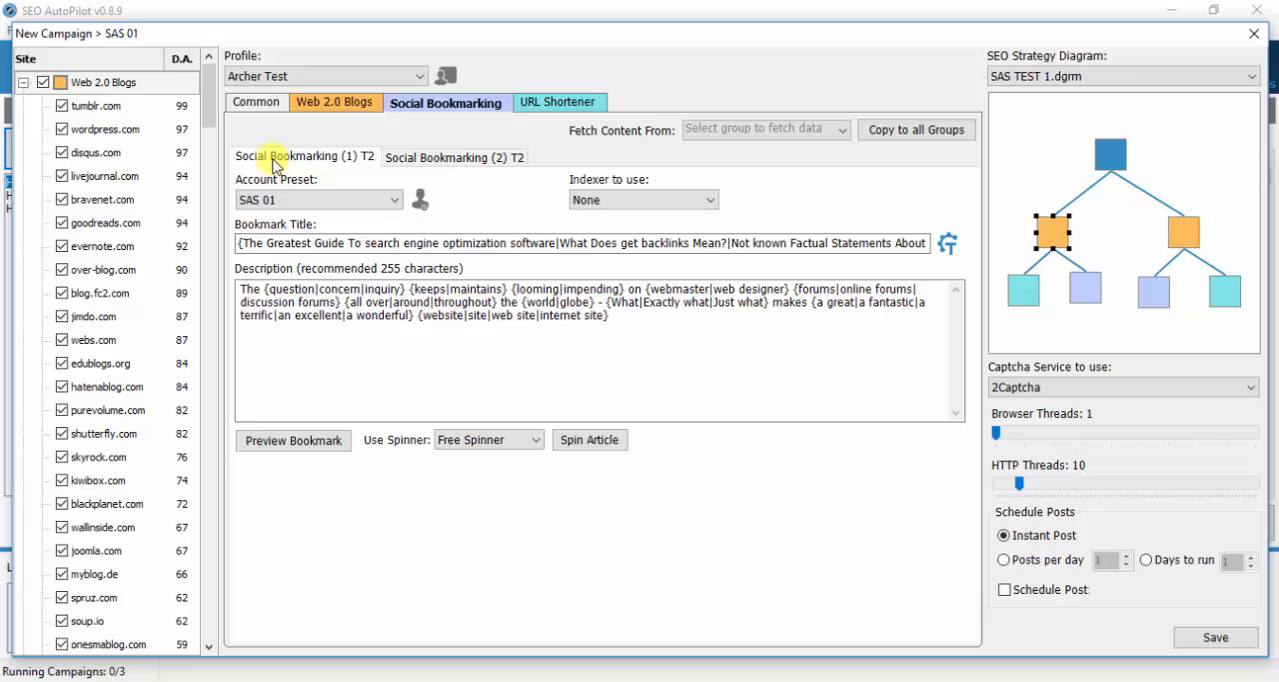
pyautogui.click(446, 157)
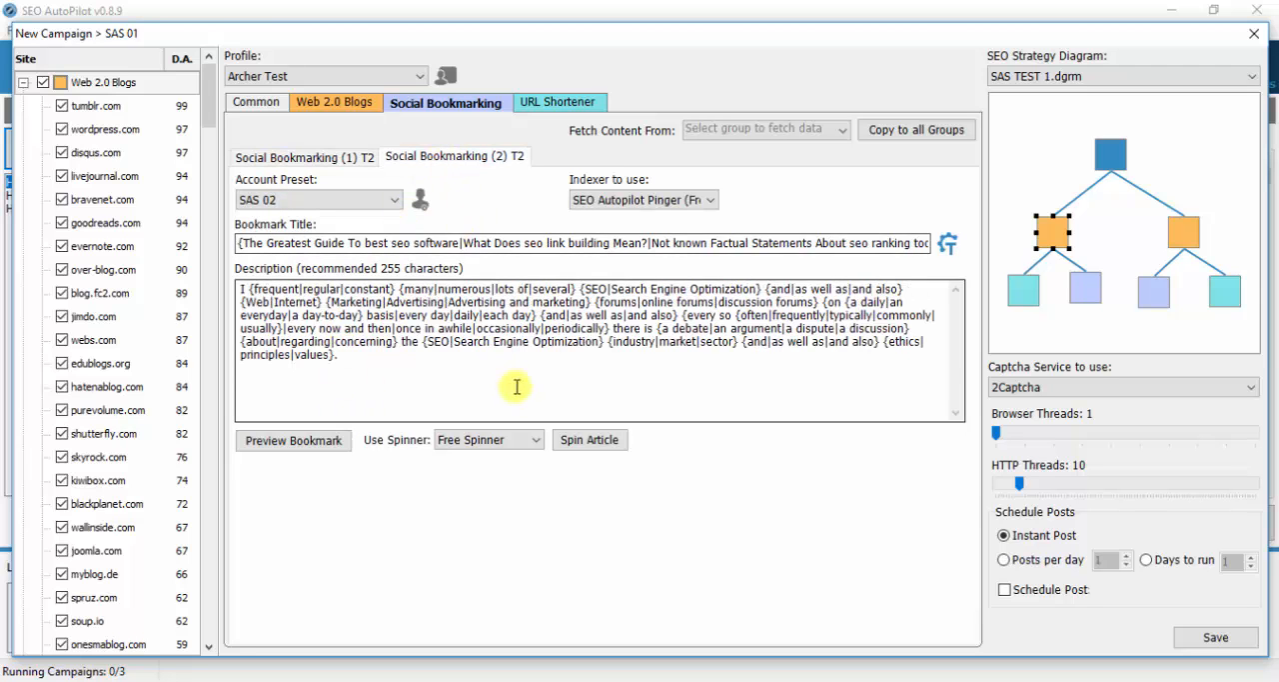
pyautogui.click(555, 104)
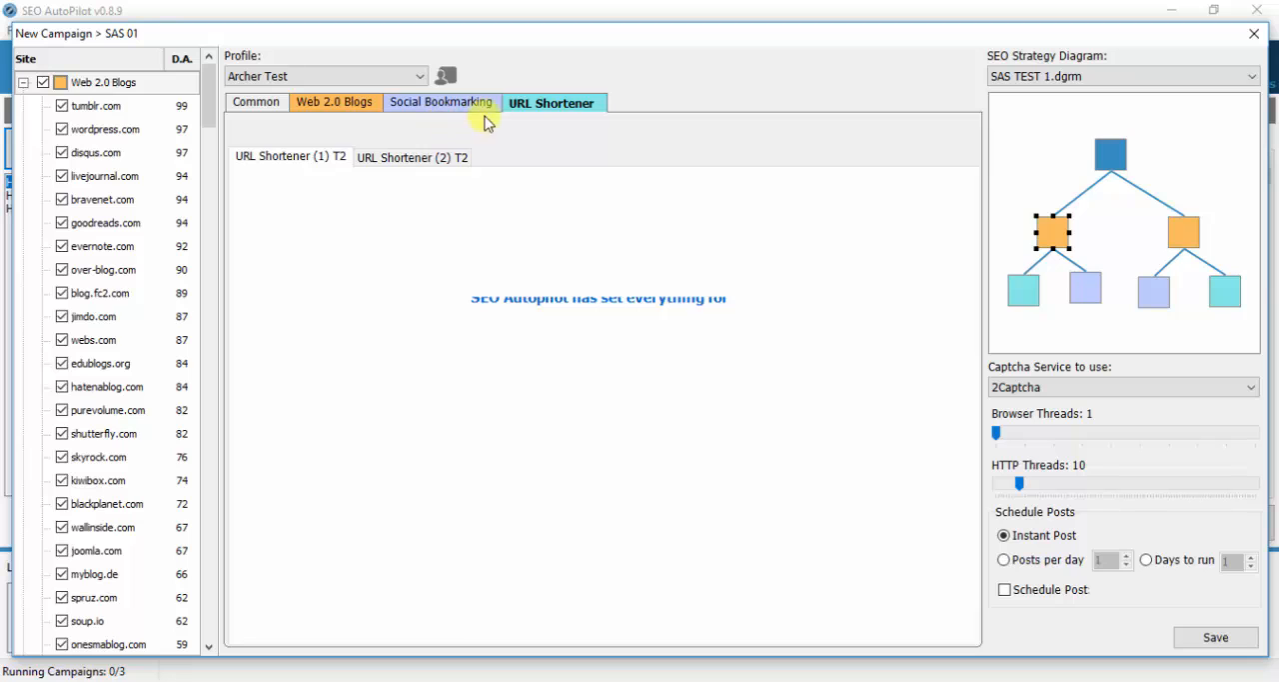
pyautogui.click(407, 160)
pyautogui.click(296, 157)
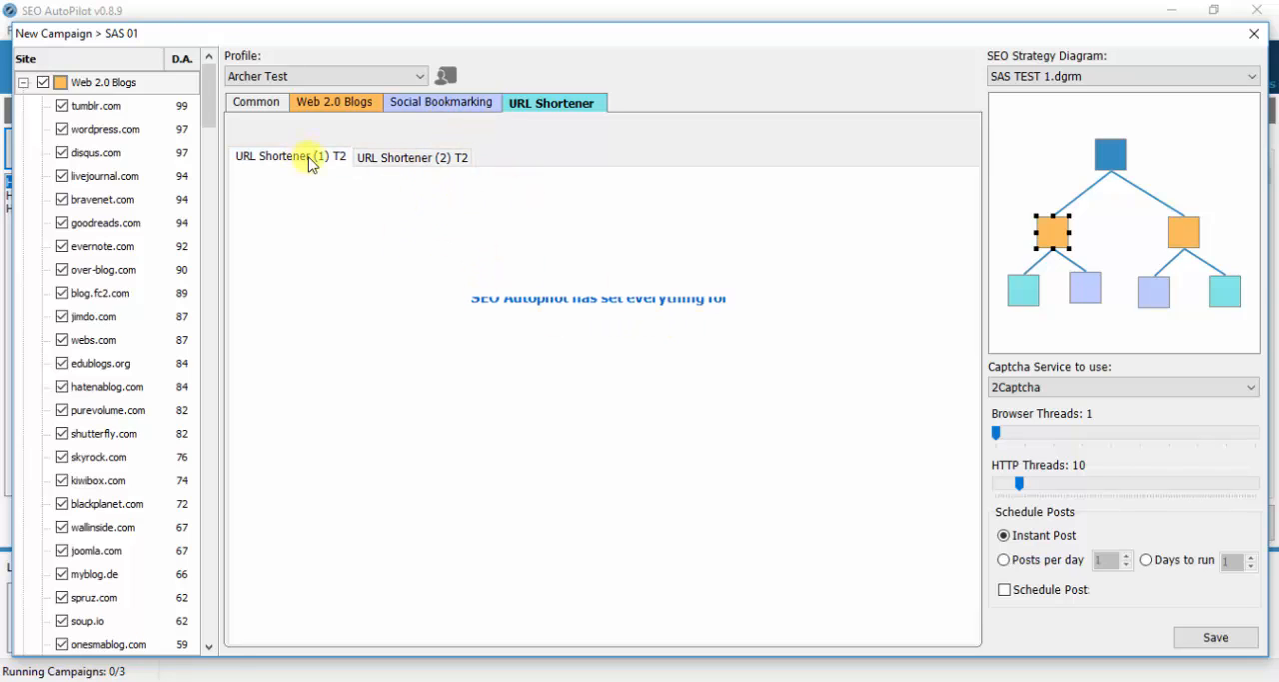
pyautogui.click(415, 105)
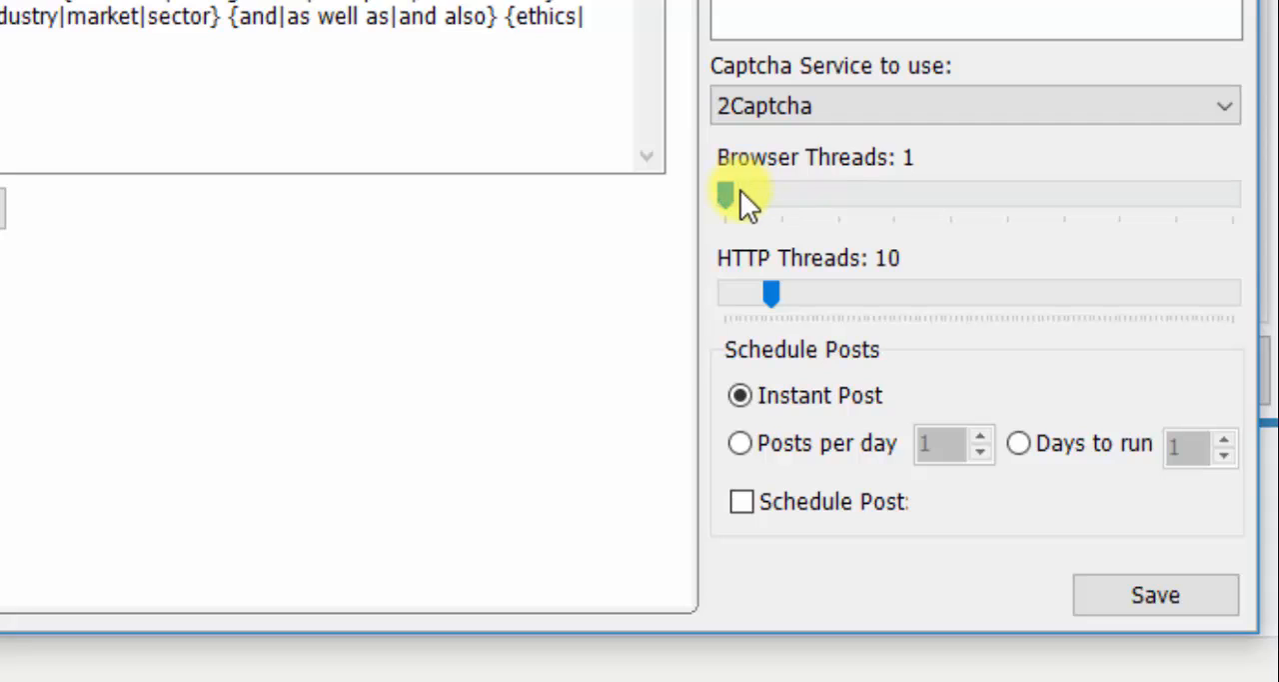
# - Set the campaign's browser threads to 3
pyautogui.moveTo(730, 195); pyautogui.dragTo(1117, 200)
pyautogui.moveTo(1209, 185); pyautogui.dragTo(1096, 197)
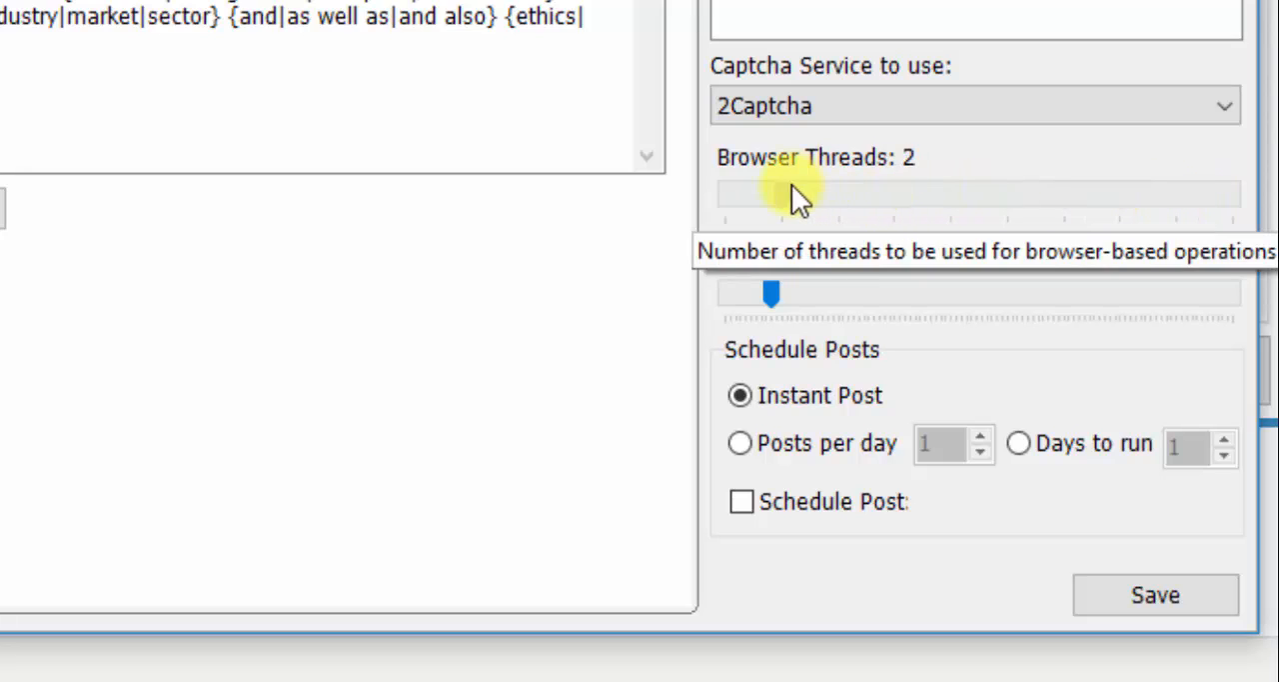
pyautogui.moveTo(722, 184); pyautogui.dragTo(830, 205)
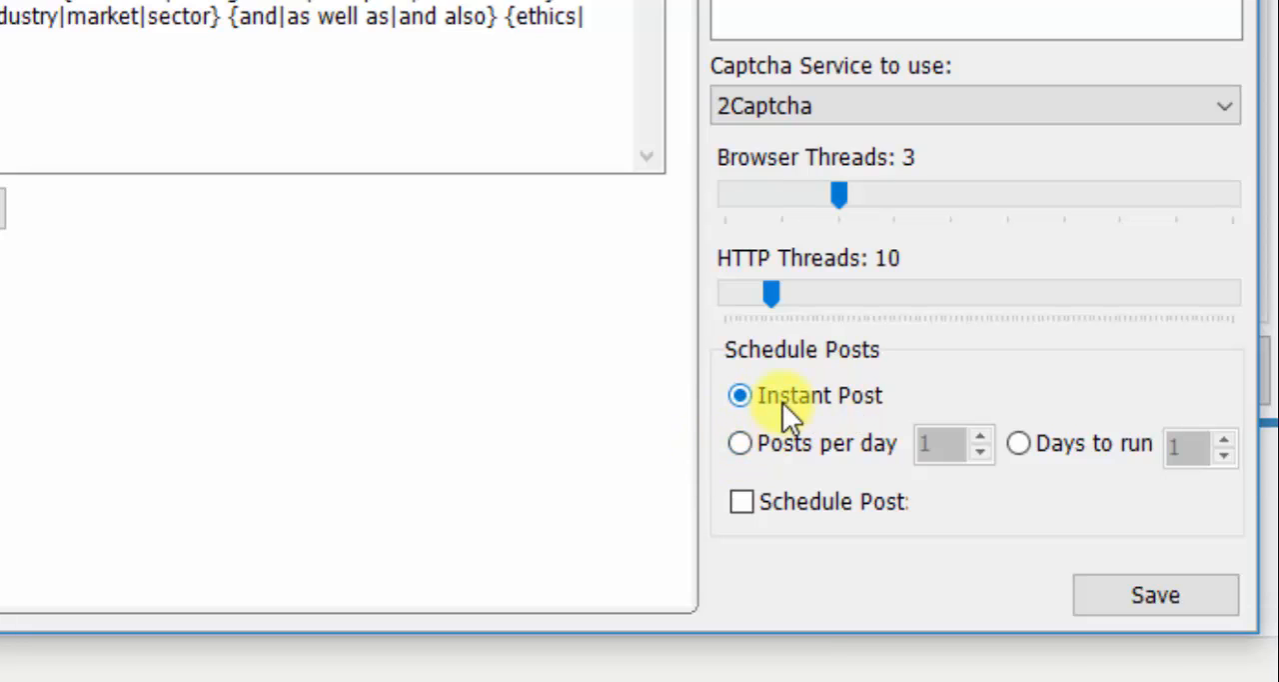
# - Try scheduling the campaign at 10 posts per day
pyautogui.click(741, 443)
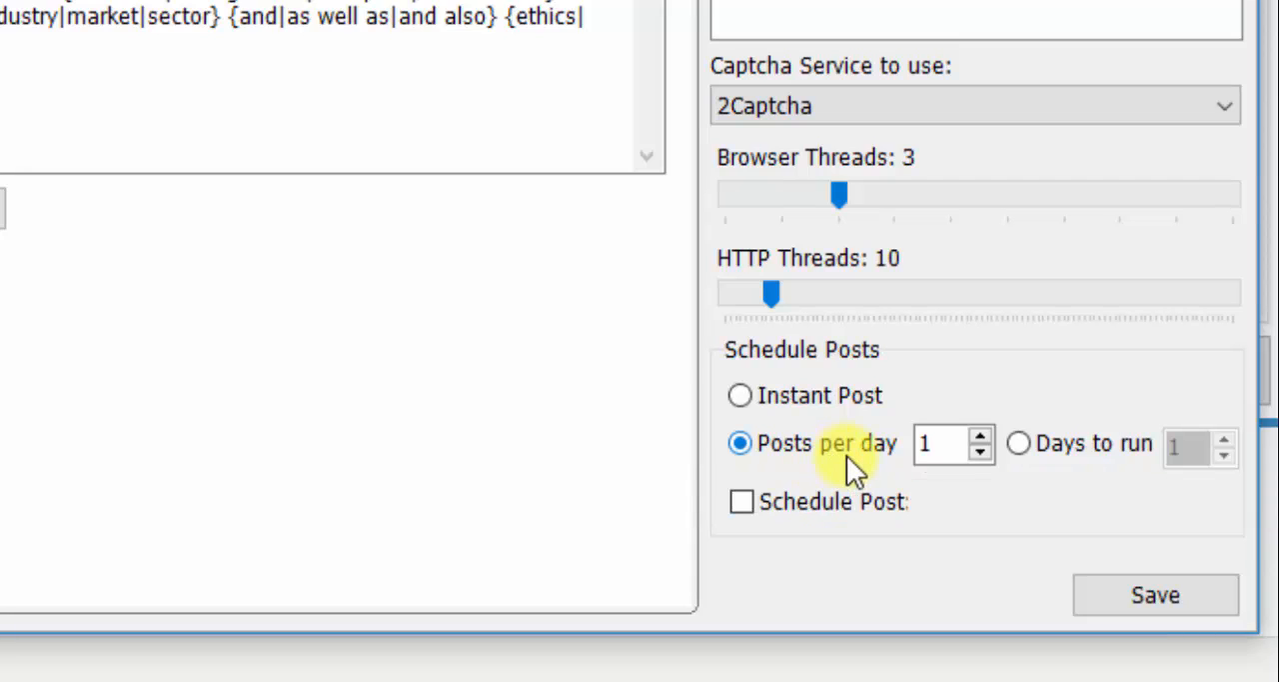
pyautogui.click(921, 446)
pyautogui.moveTo(933, 448); pyautogui.dragTo(917, 445)
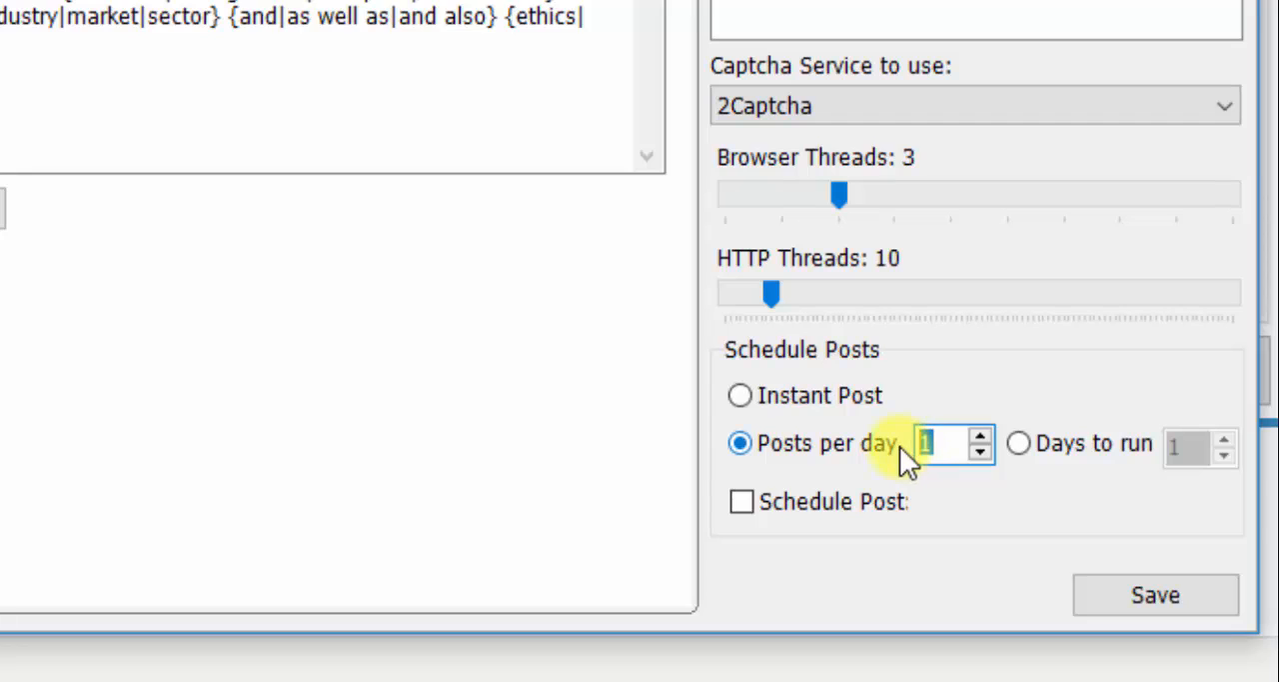
pyautogui.write('10')
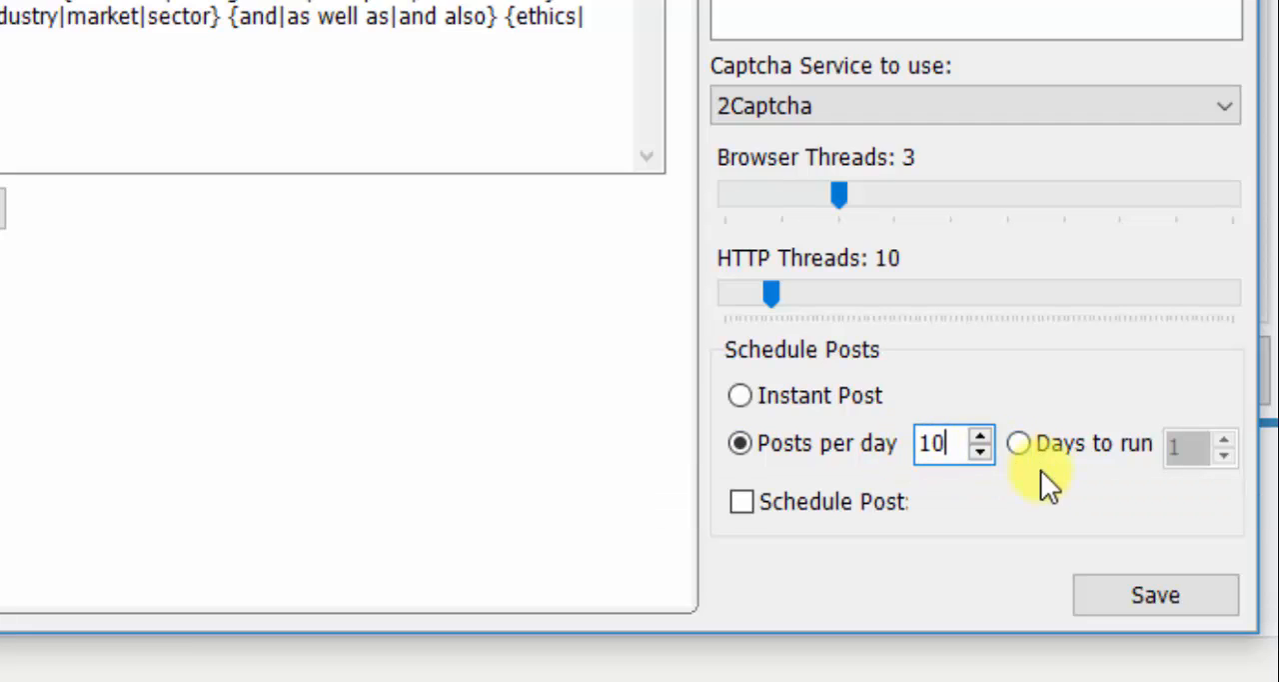
# - Try spreading the posts over 1 day to run, with a scheduled posting date and time enabled
pyautogui.click(1020, 446)
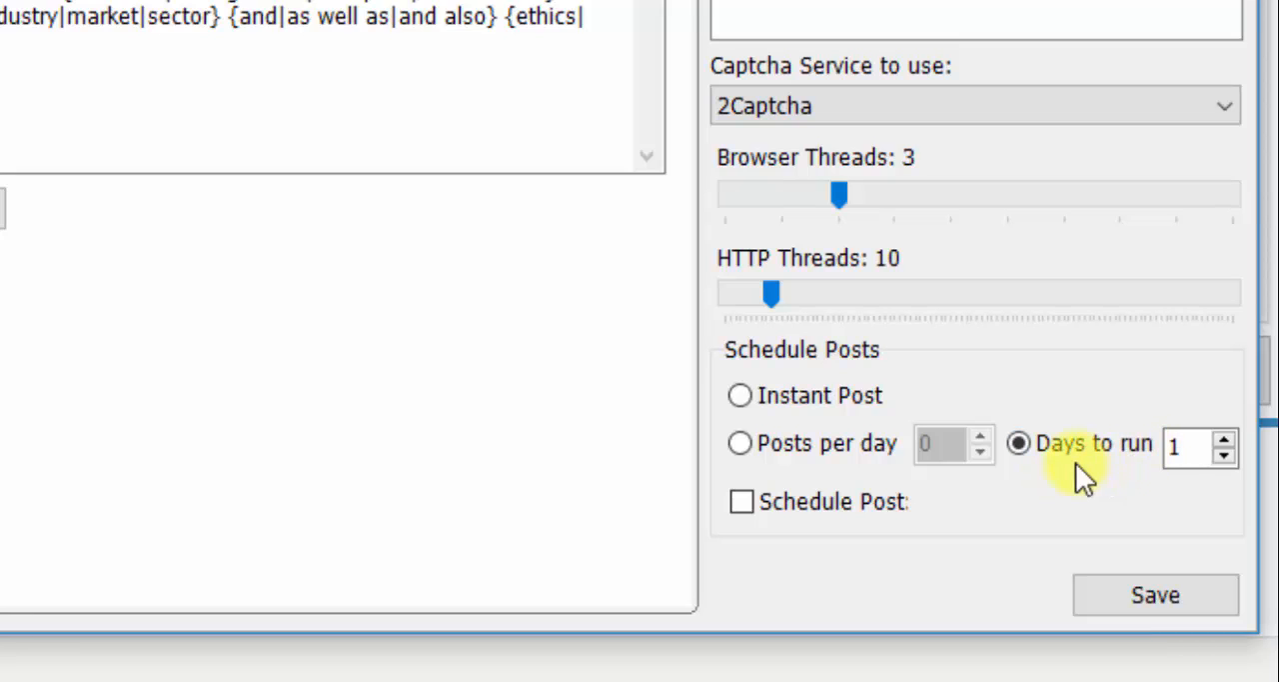
pyautogui.click(1177, 448)
pyautogui.write('1')
pyautogui.click(743, 501)
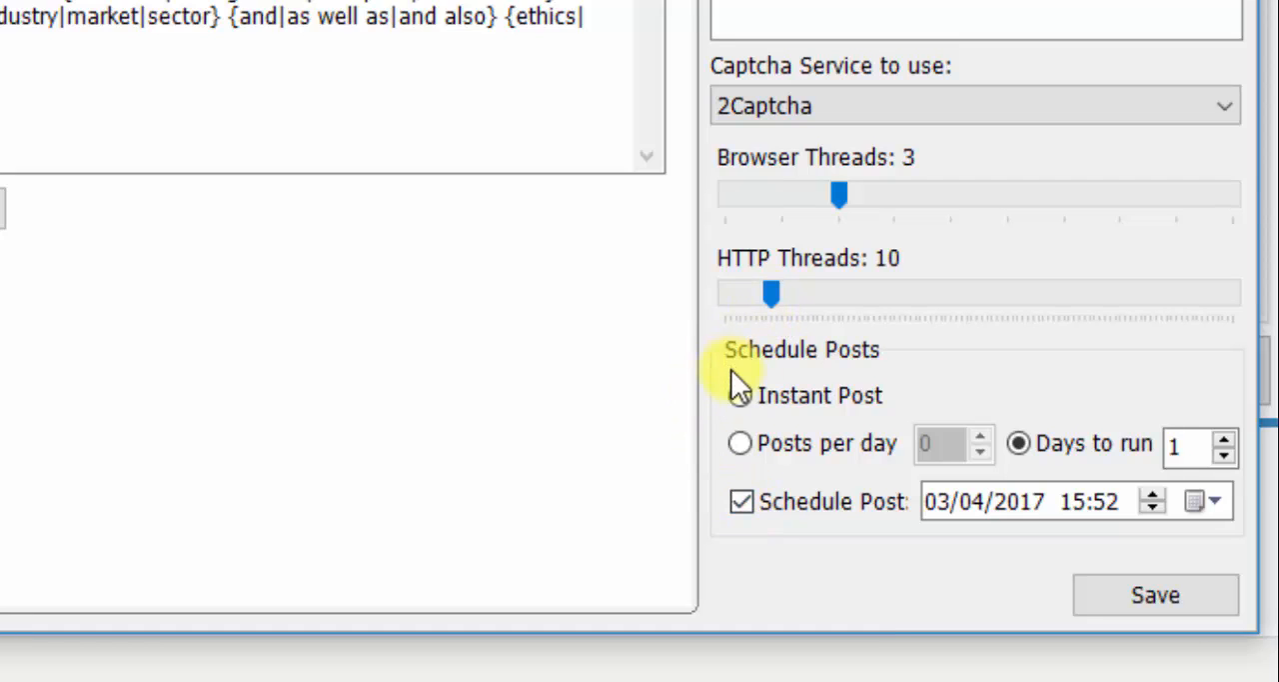
# - Set the campaign to instant posting without a scheduled date, and save the campaign
pyautogui.click(741, 395)
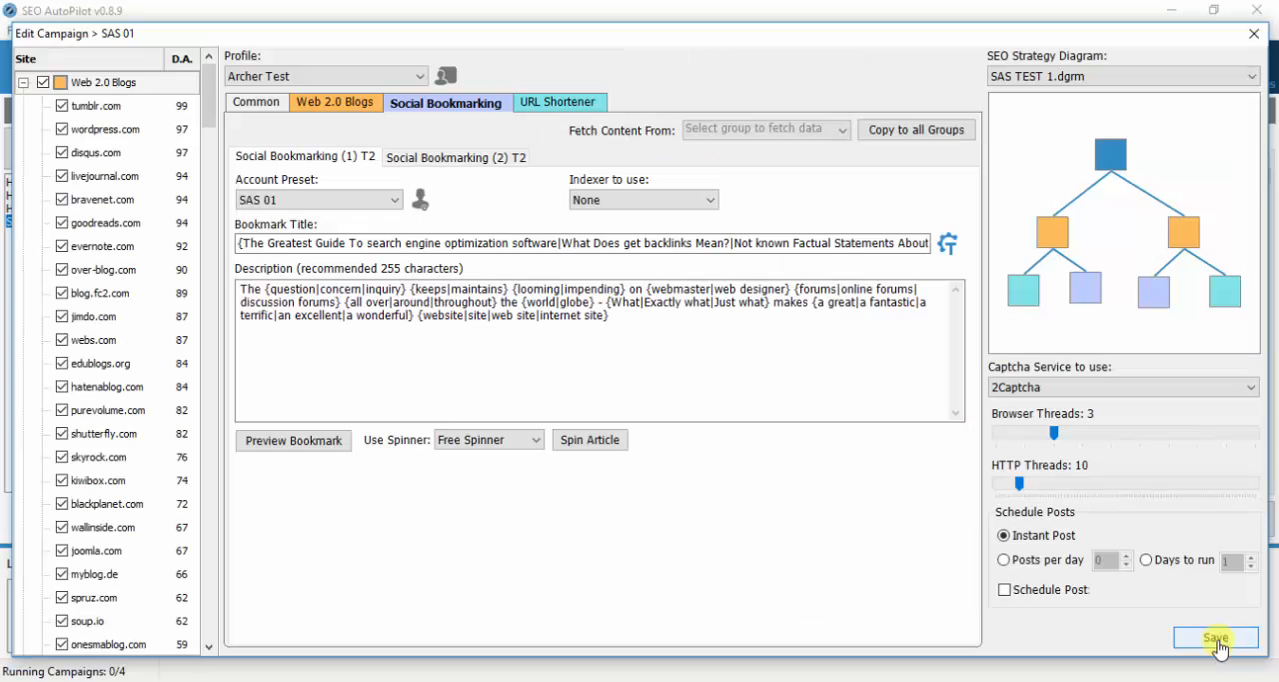
pyautogui.click(1218, 642)
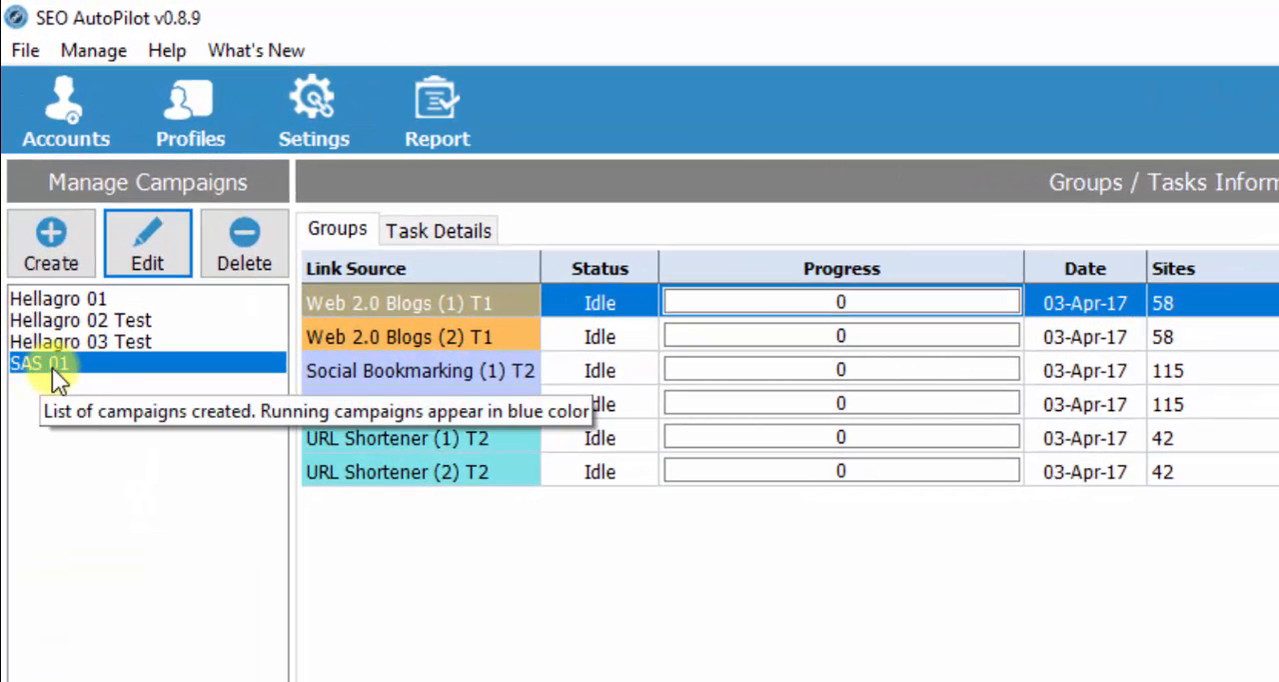
# - Select the SAS 01 campaign and examine its Web 2.0 Blogs, Social Bookmarking and URL Shortener groups
pyautogui.click(53, 364)
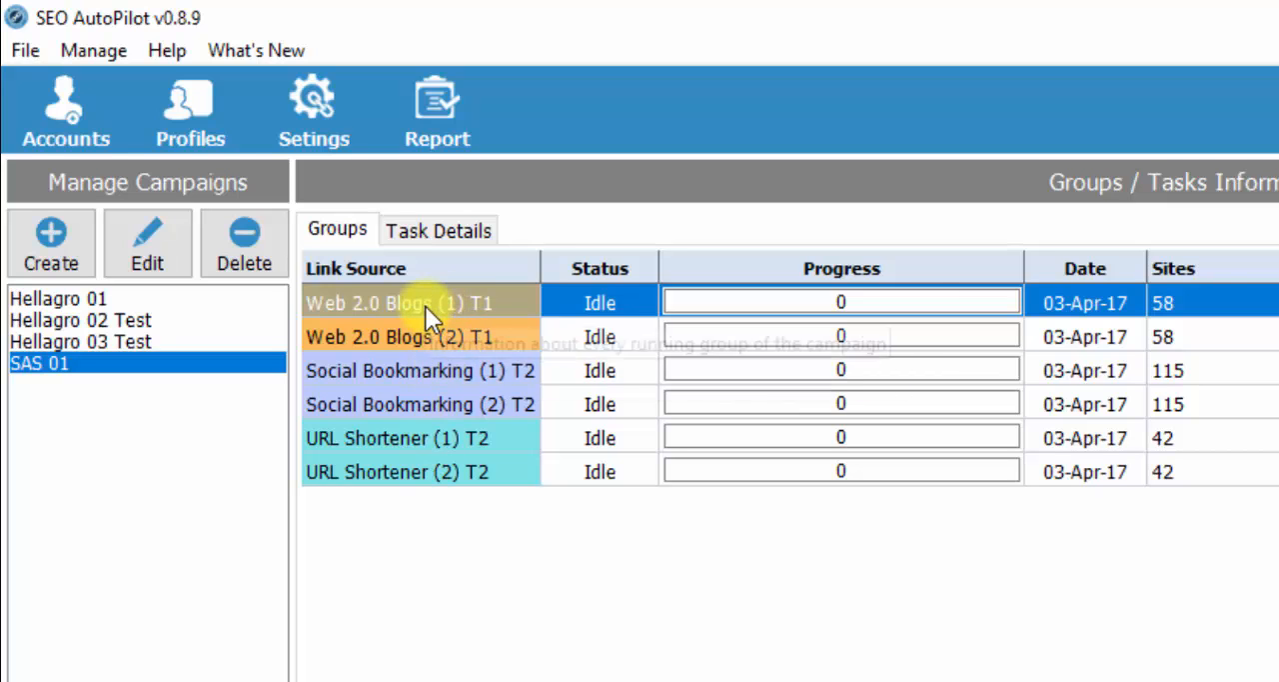
pyautogui.click(390, 327)
pyautogui.click(387, 308)
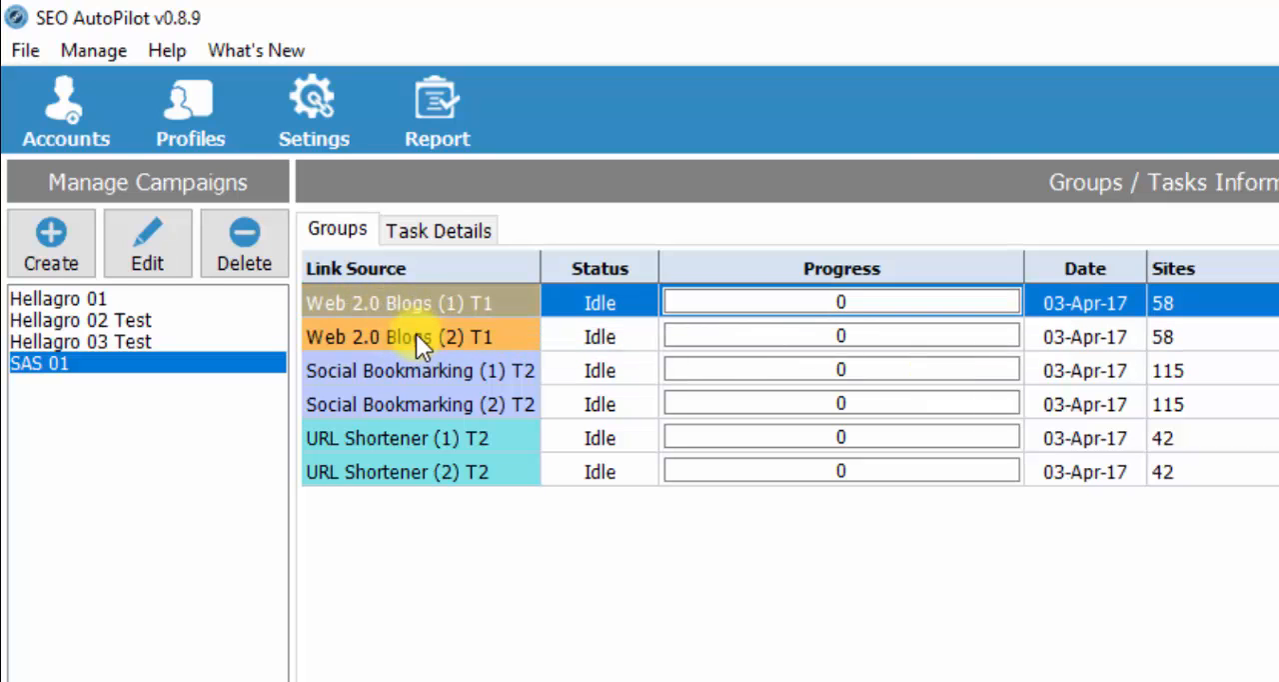
pyautogui.click(417, 337)
pyautogui.click(418, 365)
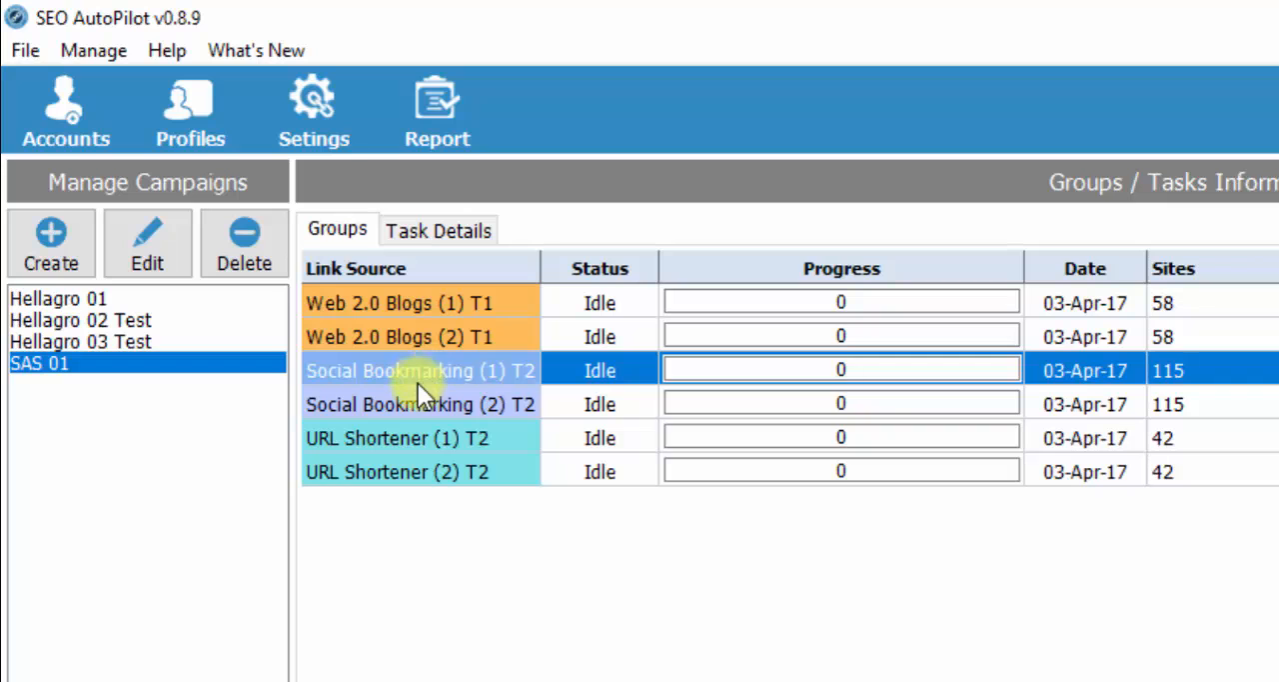
pyautogui.click(504, 391)
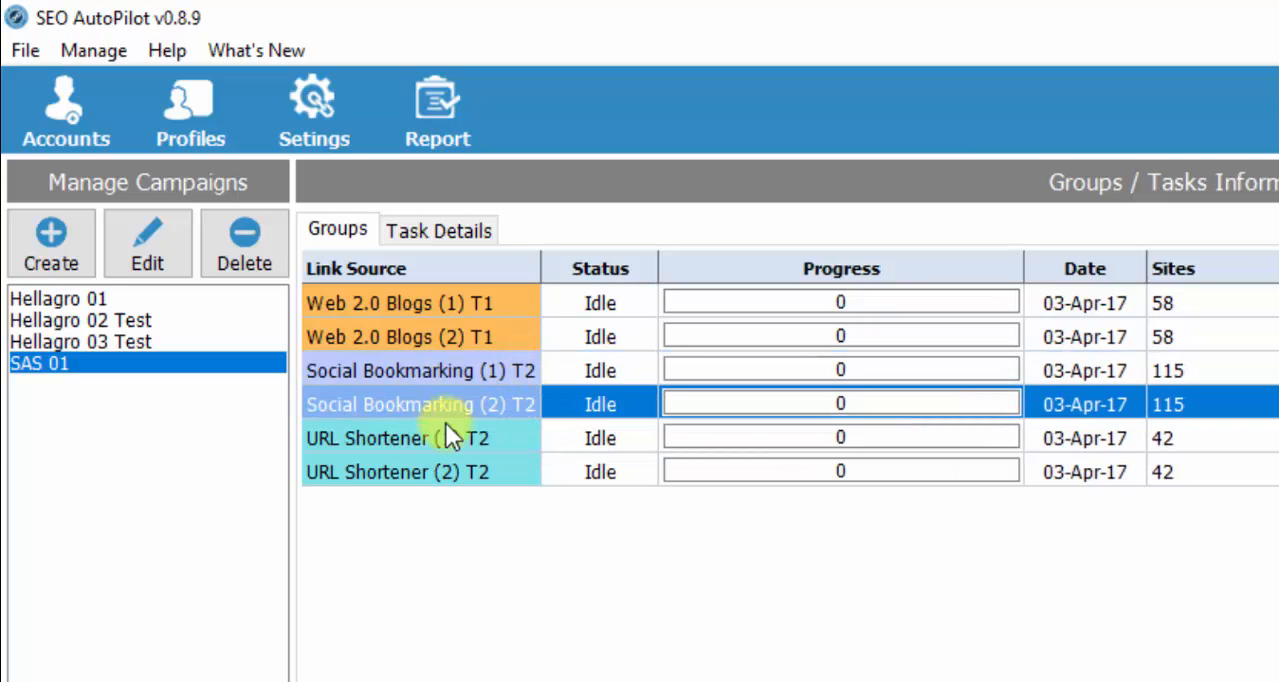
pyautogui.click(377, 440)
pyautogui.click(378, 469)
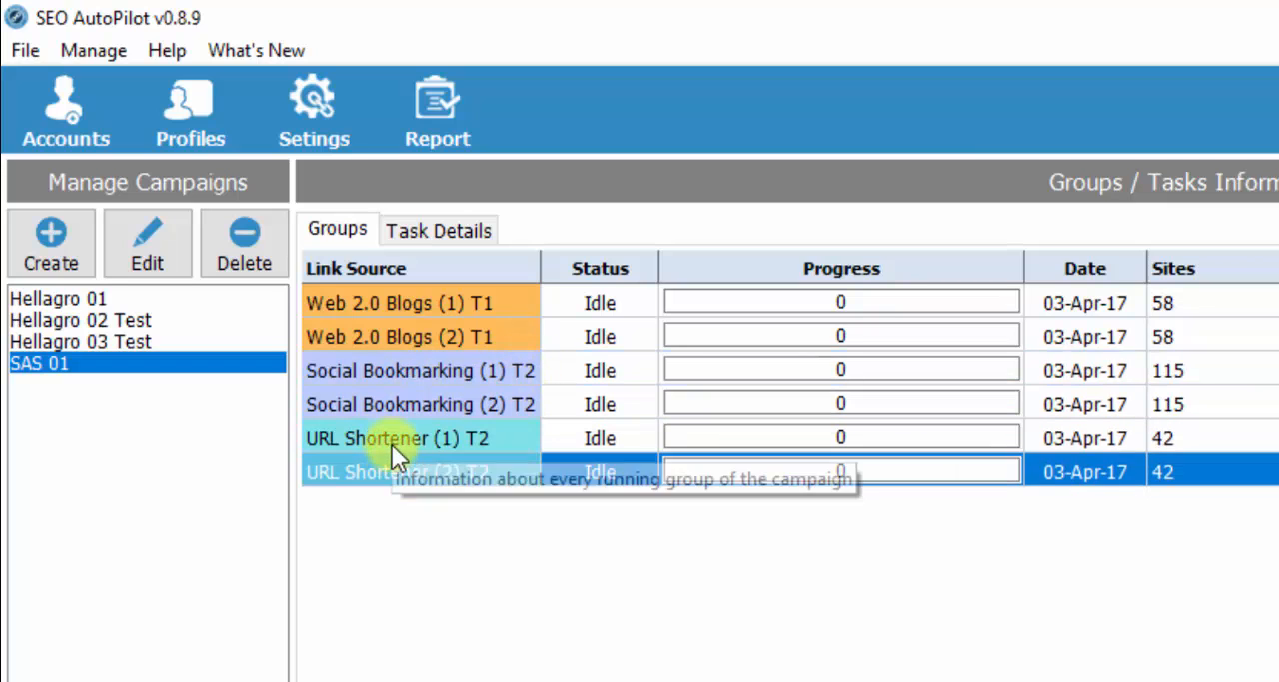
pyautogui.click(509, 436)
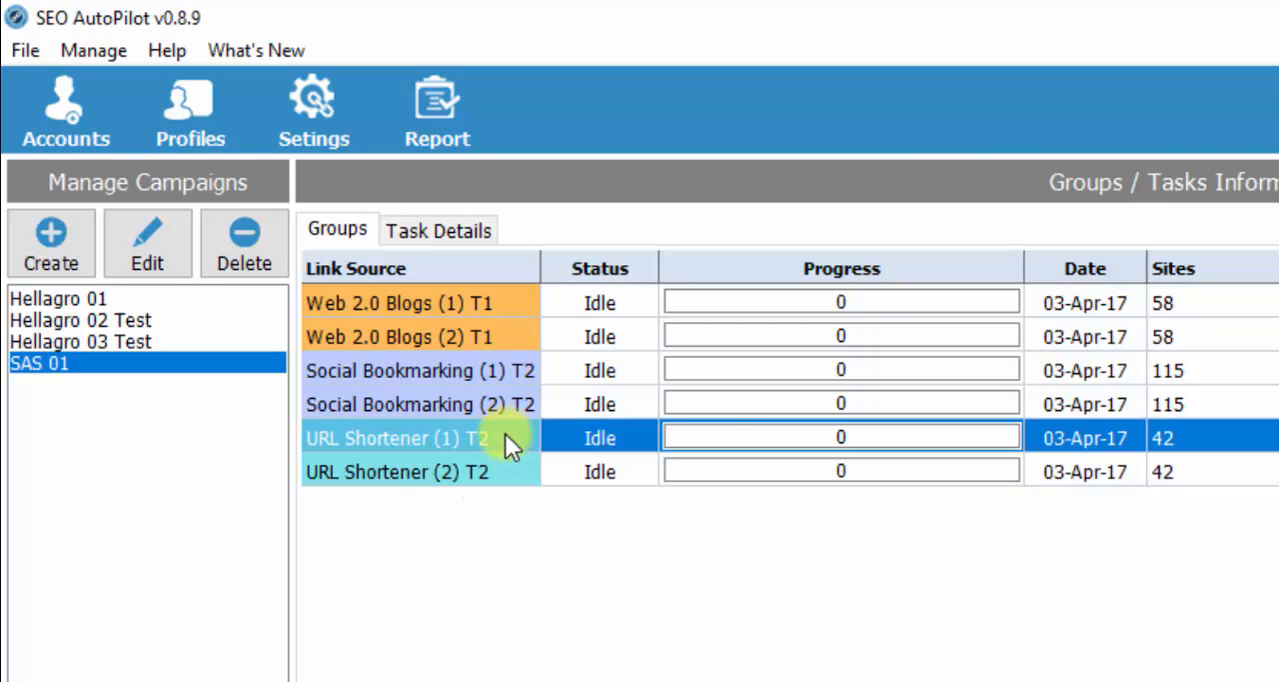
pyautogui.click(493, 465)
pyautogui.click(487, 443)
pyautogui.click(395, 302)
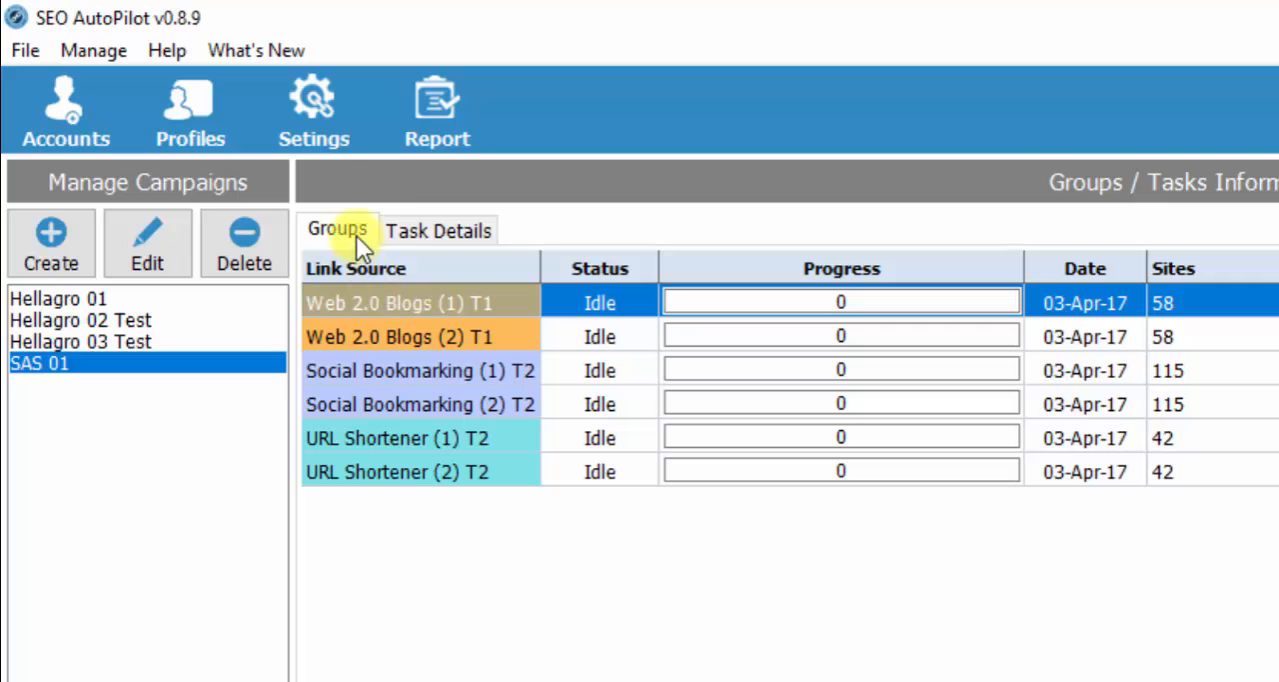
# - View the SAS 01 task details and examine the individual sites listed for the Web 2.0 Blogs groups
pyautogui.click(448, 231)
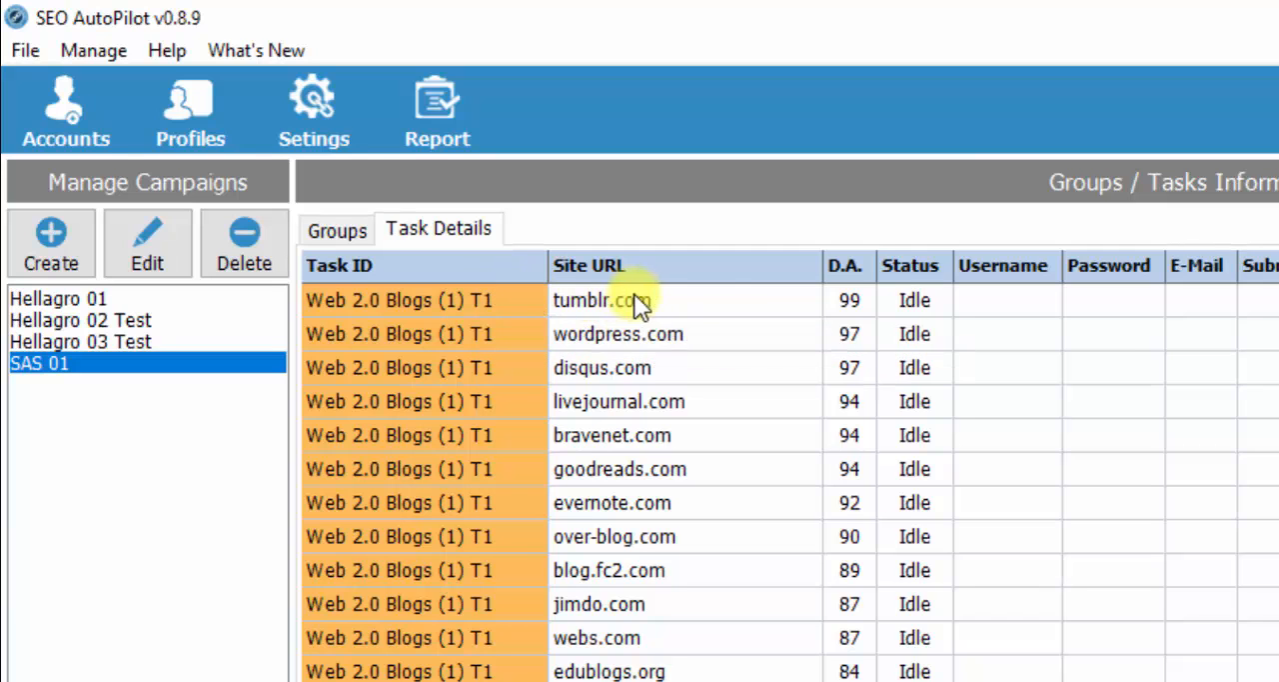
pyautogui.click(713, 300)
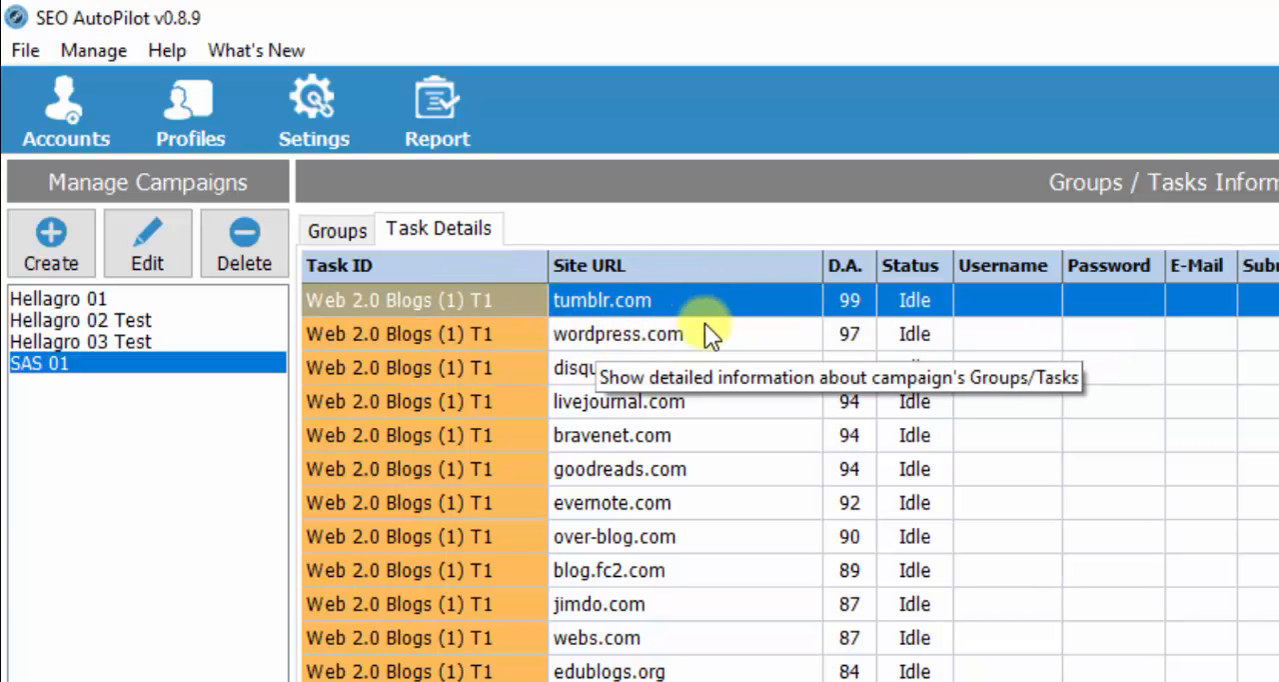
pyautogui.click(707, 341)
pyautogui.click(701, 374)
pyautogui.scroll(-5, 743, 390)
pyautogui.scroll(-15, 743, 400)
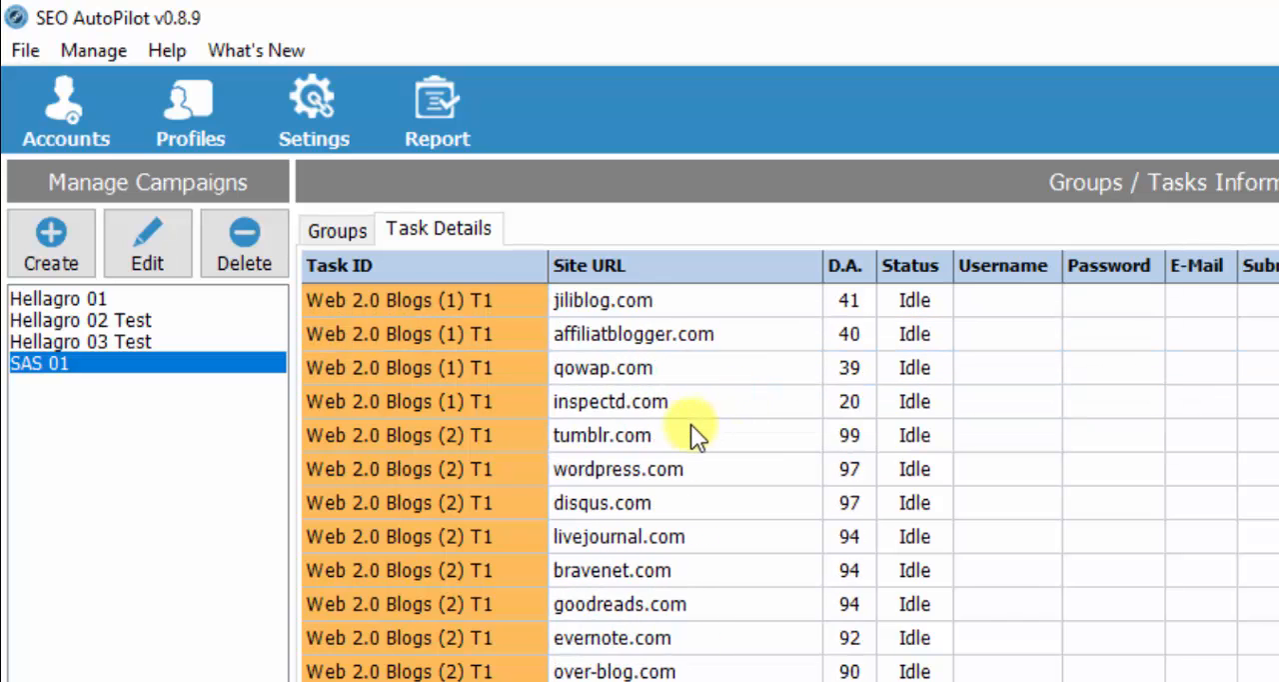
# - Examine the Social Bookmarking and URL Shortener tasks through the end of the list, and return to the tumblr.com task
pyautogui.scroll(-15, 687, 432)
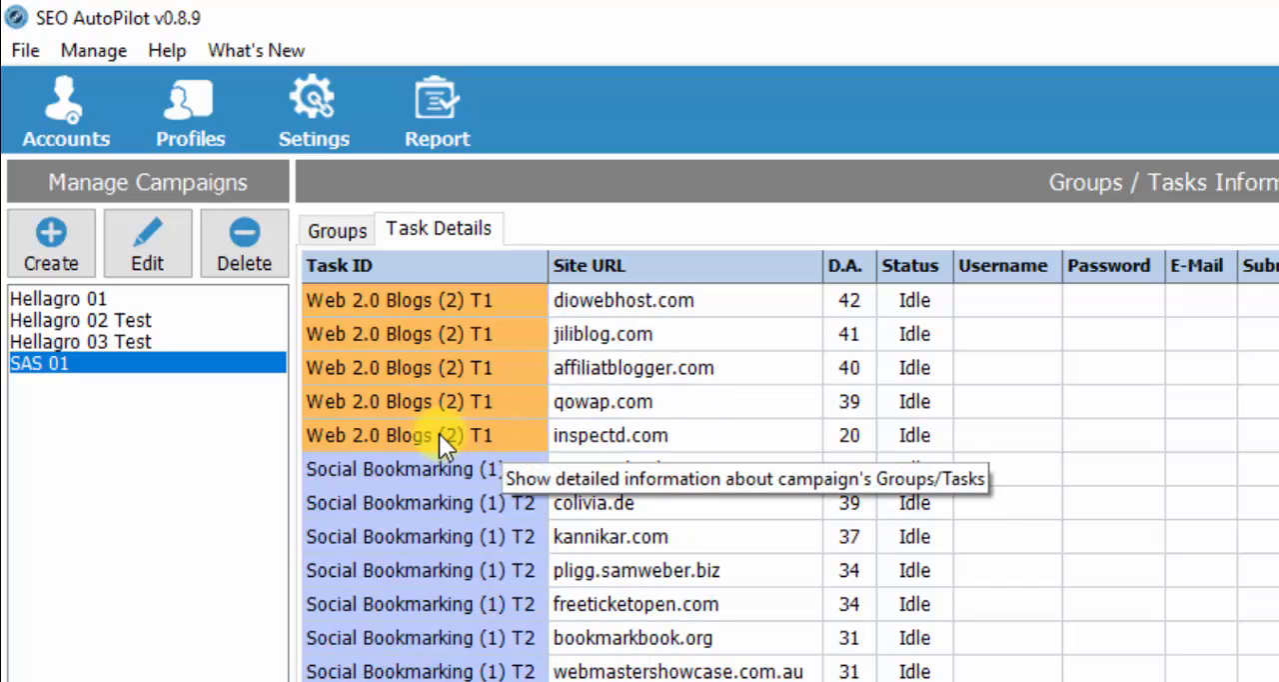
pyautogui.scroll(-13, 590, 432)
pyautogui.scroll(-13, 584, 435)
pyautogui.scroll(-15, 481, 463)
pyautogui.scroll(-15, 636, 511)
pyautogui.scroll(-15, 641, 512)
pyautogui.scroll(-15, 657, 512)
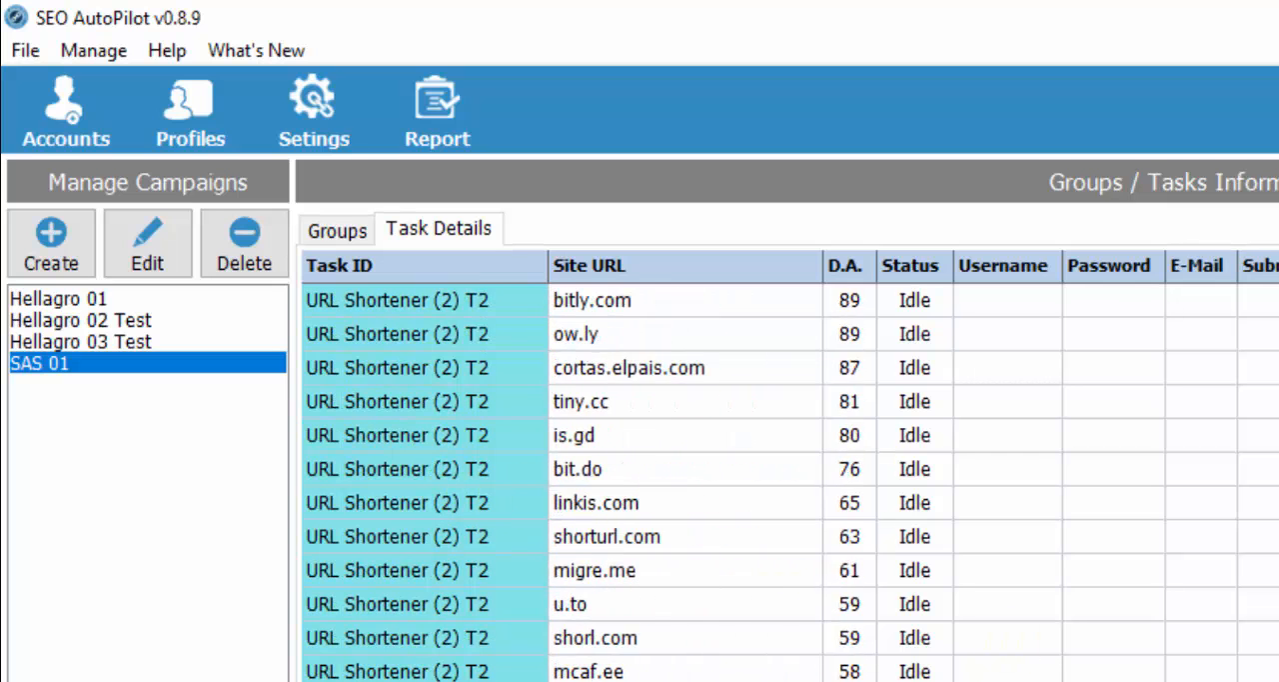
pyautogui.scroll(-1, 790, 483)
pyautogui.scroll(20, 789, 482)
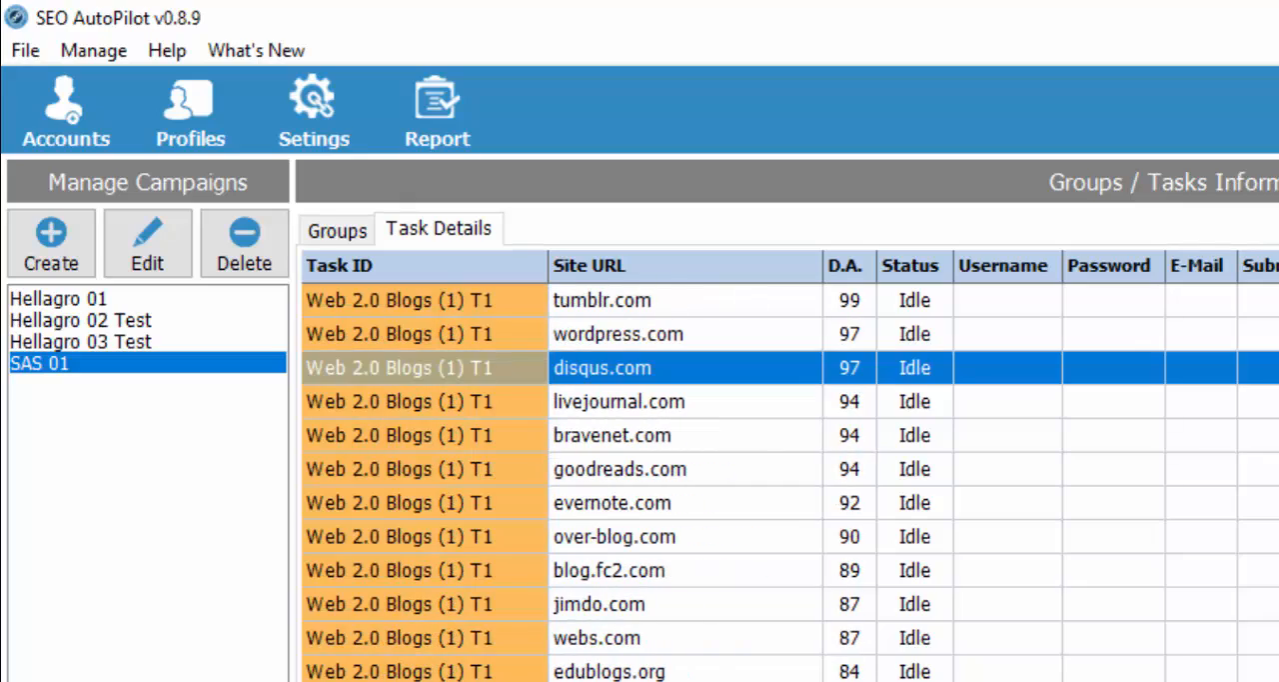
pyautogui.click(740, 303)
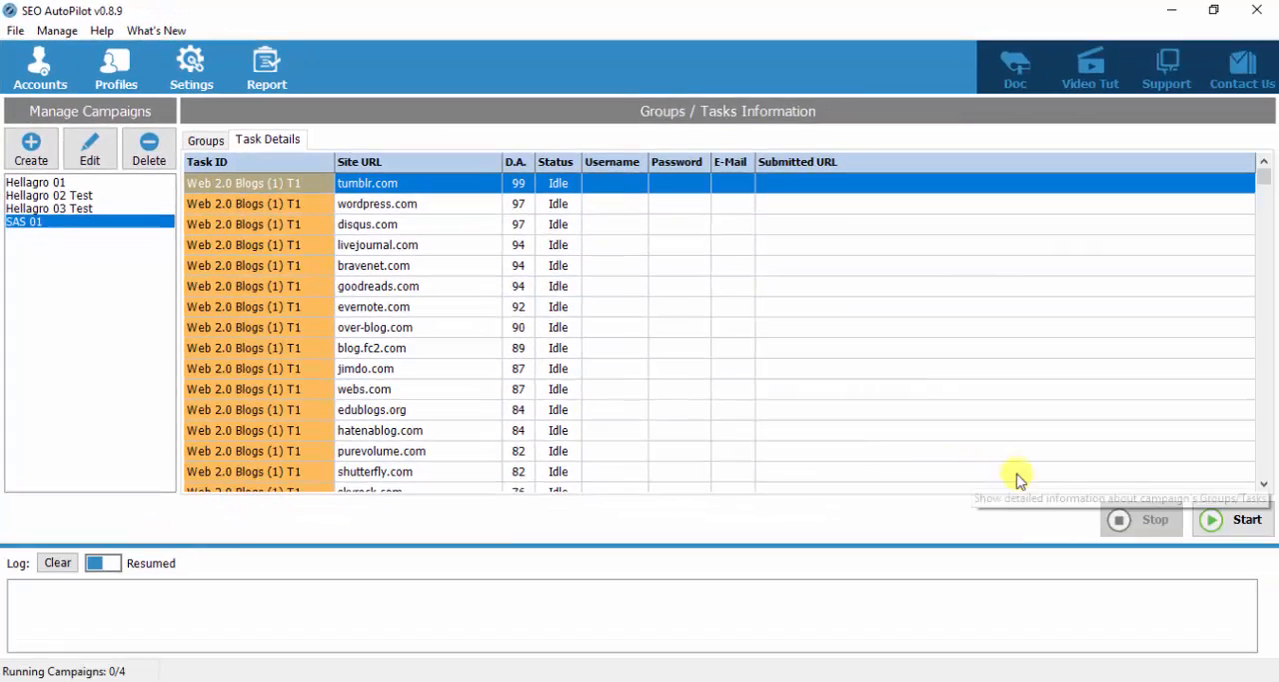
# - Start the SAS 01 campaign, select its tumblr.com task, and enlarge the log area
pyautogui.click(1233, 526)
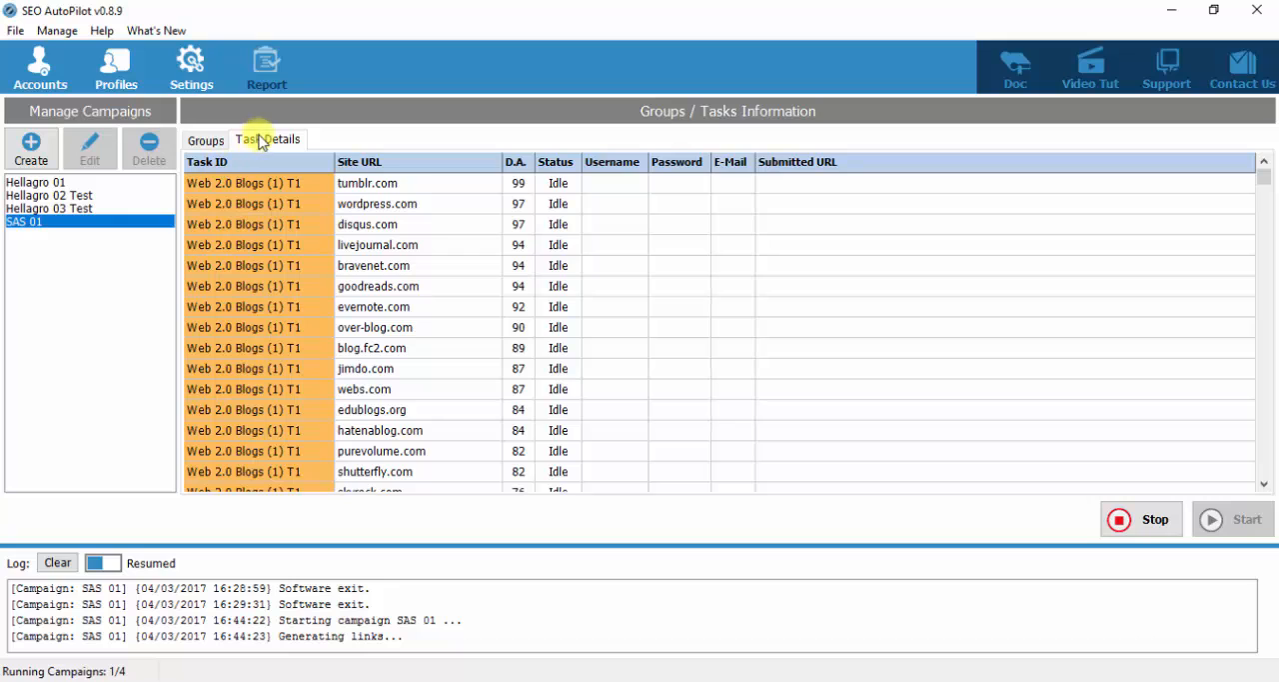
pyautogui.click(447, 186)
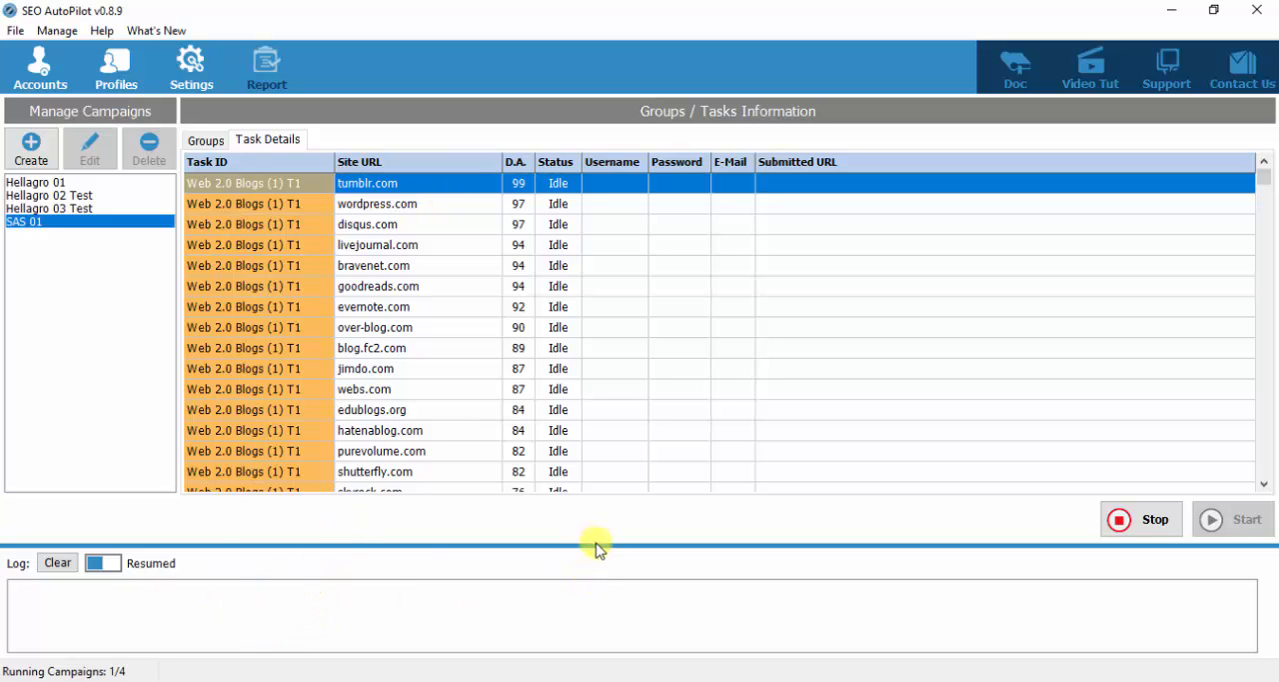
pyautogui.moveTo(595, 545); pyautogui.dragTo(603, 521)
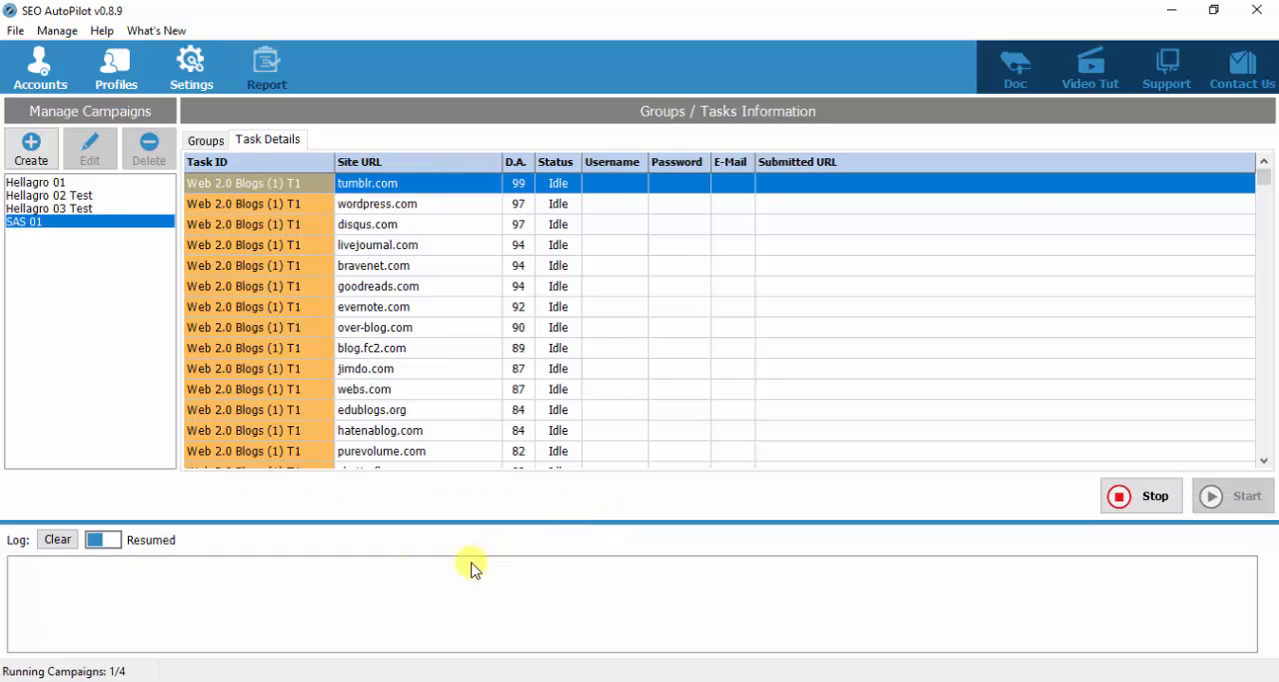
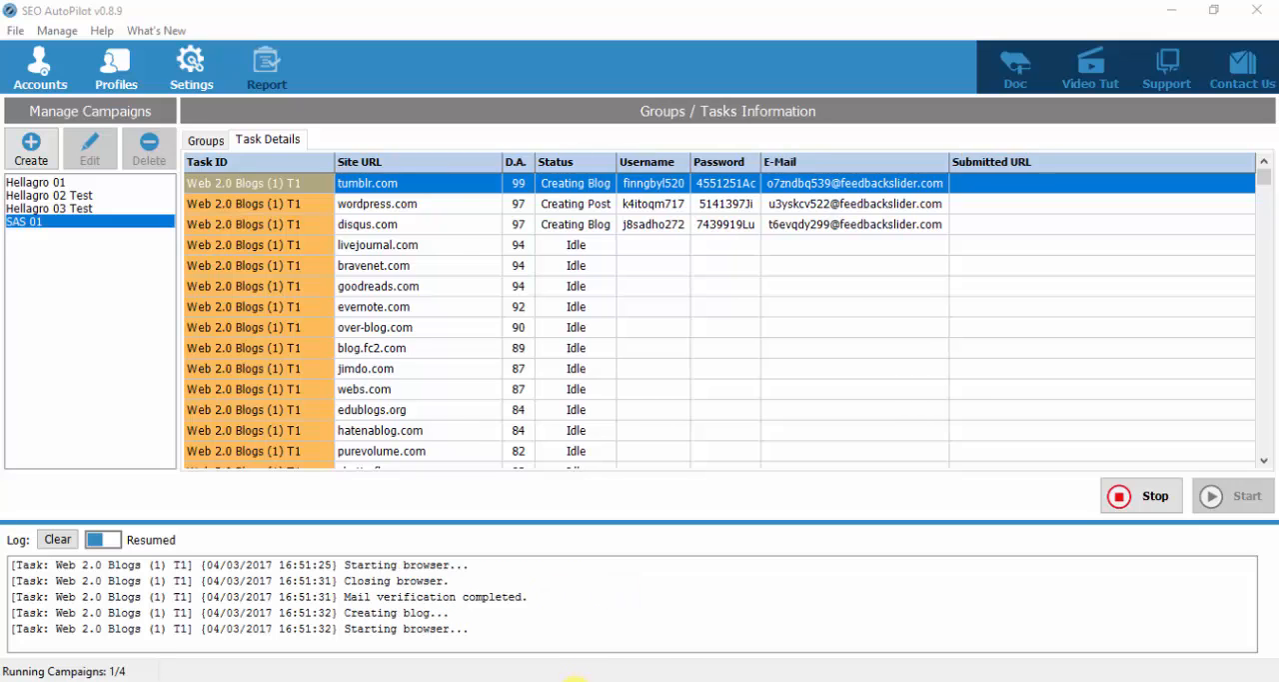
# - Select the wordpress.com task in the SAS 01 campaign and navigate to its submitted URL
pyautogui.moveTo(575, 679)
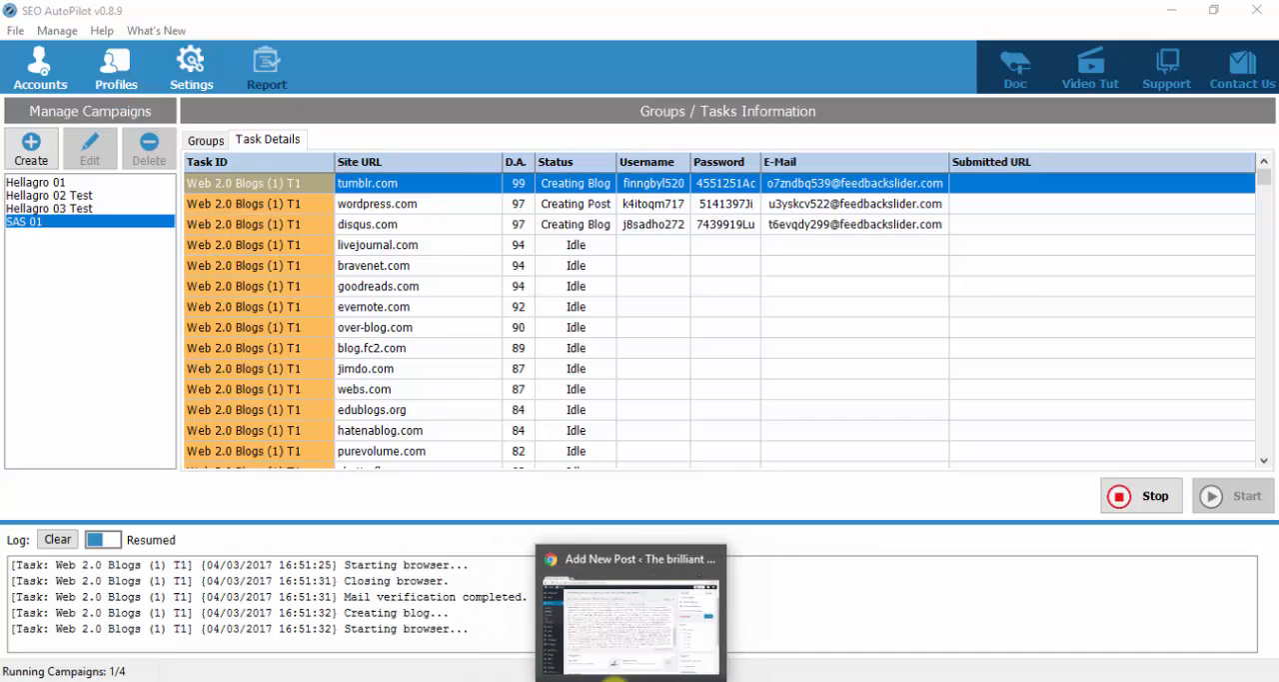
pyautogui.moveTo(654, 680)
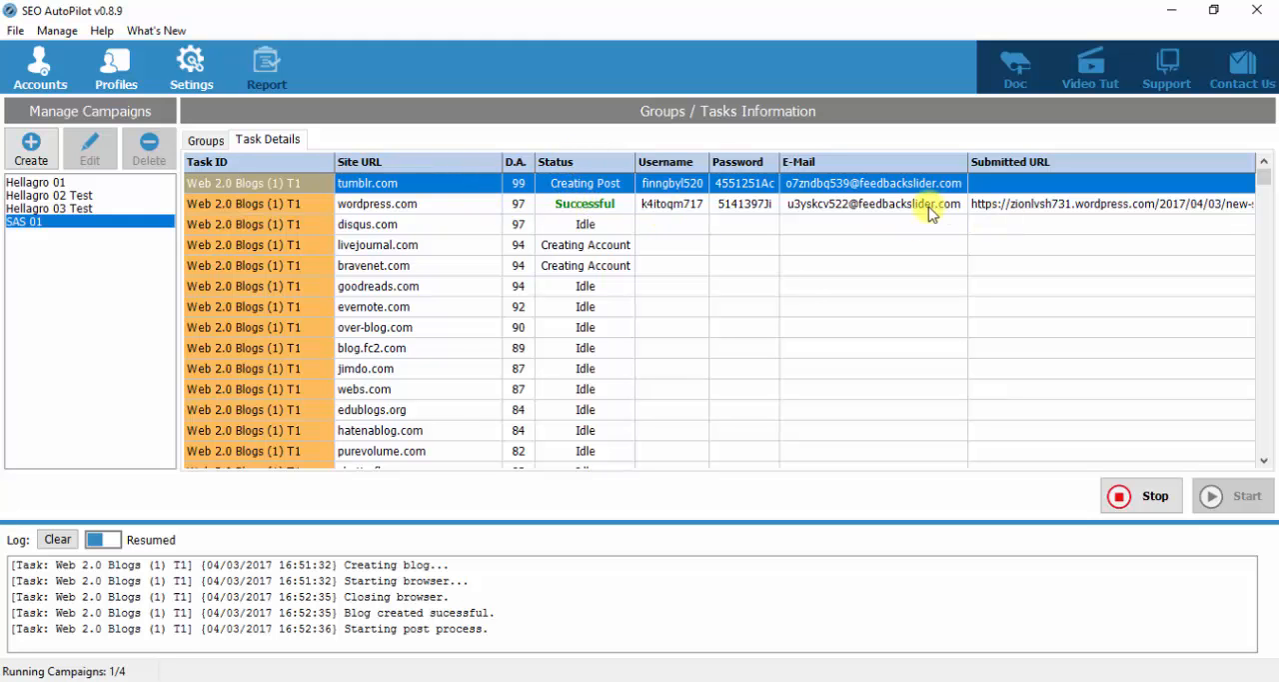
pyautogui.click(1007, 205)
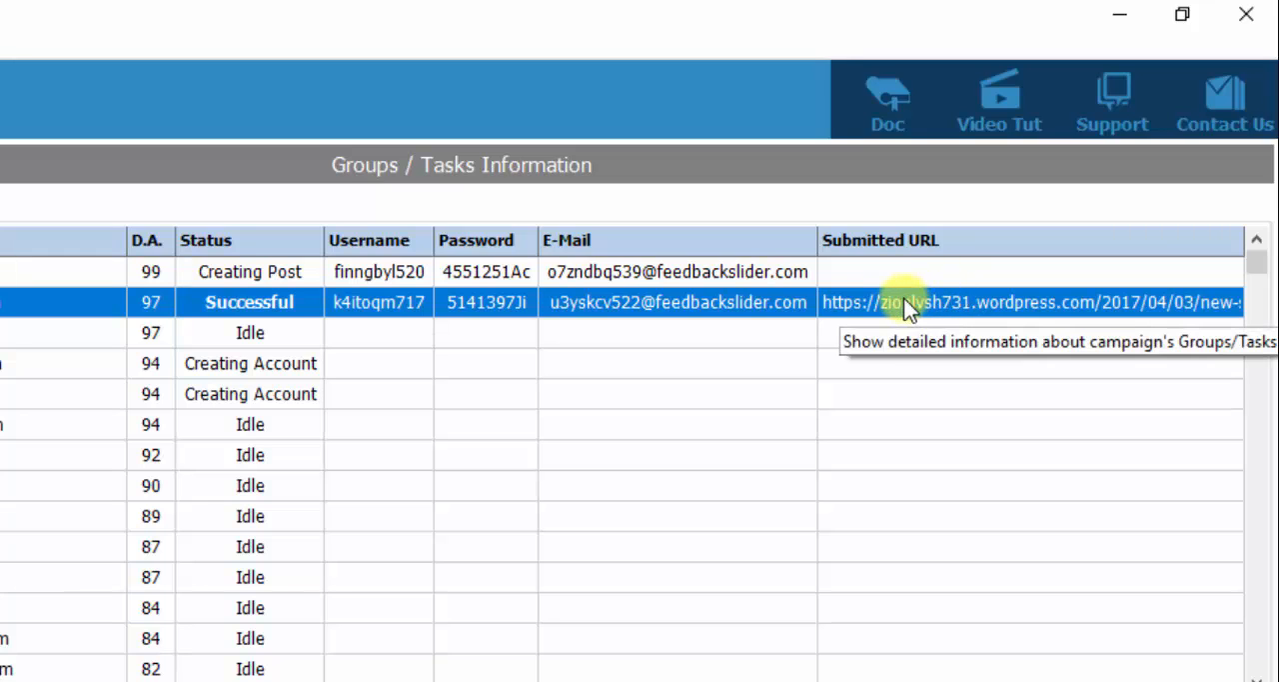
pyautogui.rightClick(896, 310)
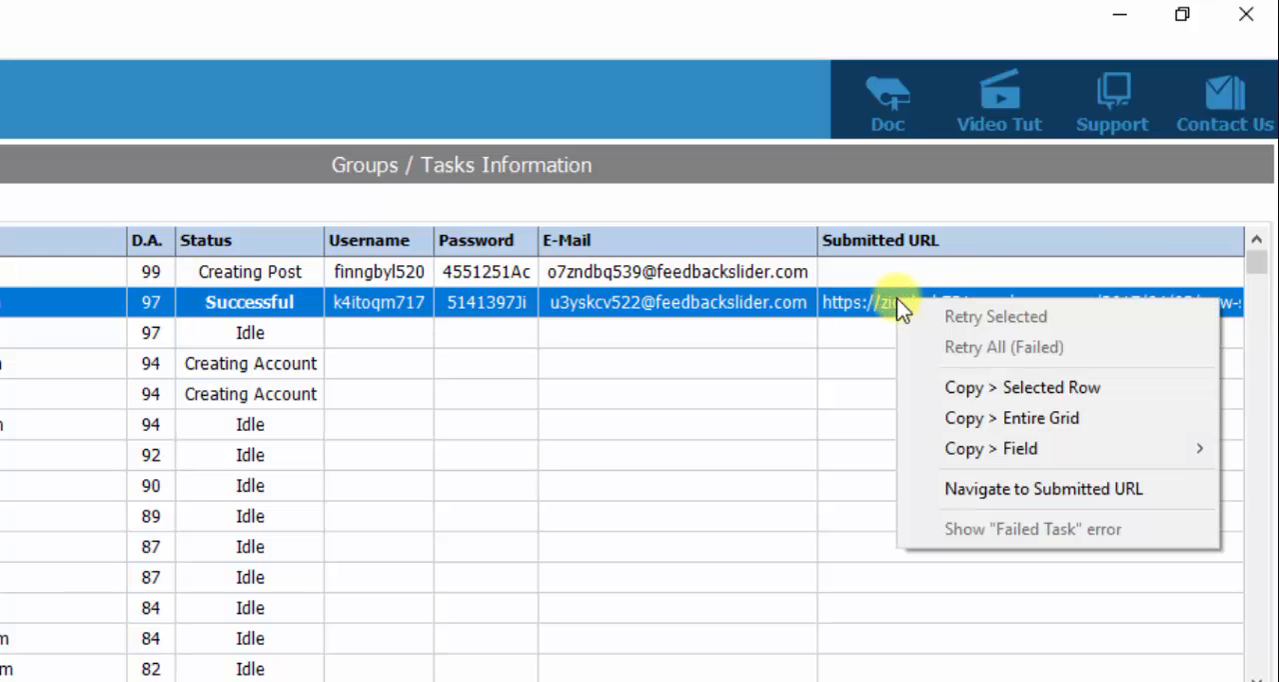
pyautogui.click(1053, 489)
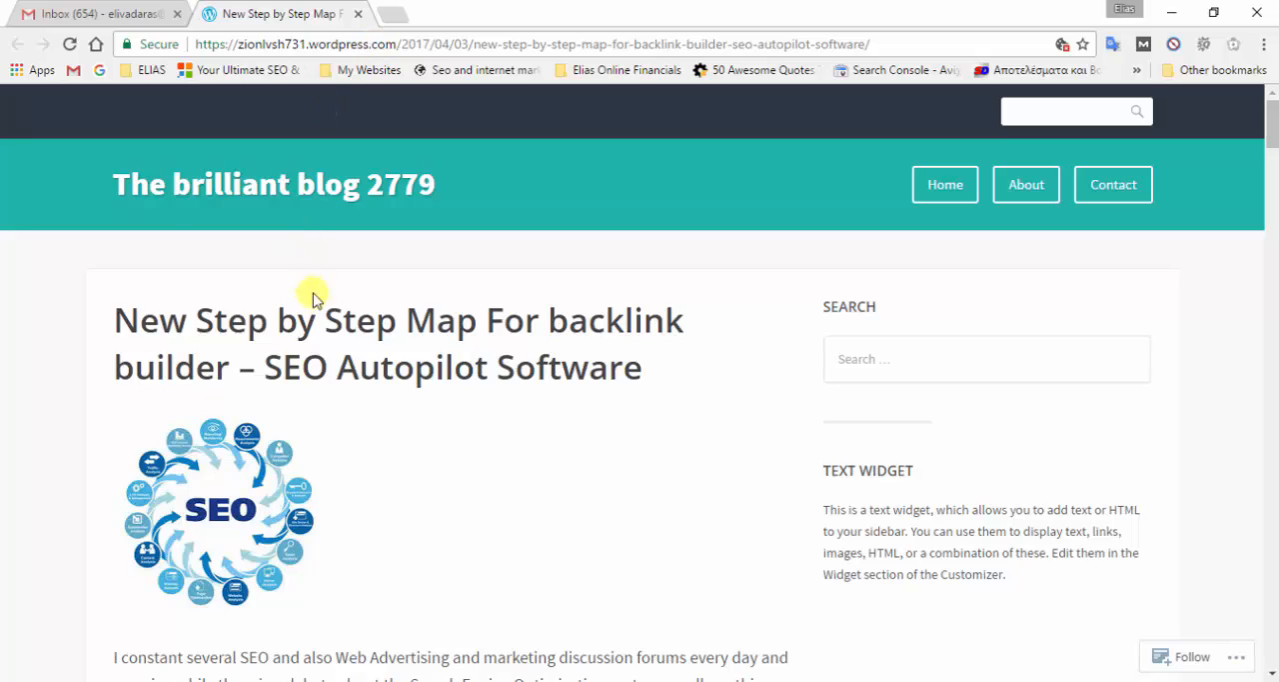
# - Examine the published WordPress article's title, image, body text and the anchor-text links placed within it
pyautogui.scroll(-2, 306, 297)
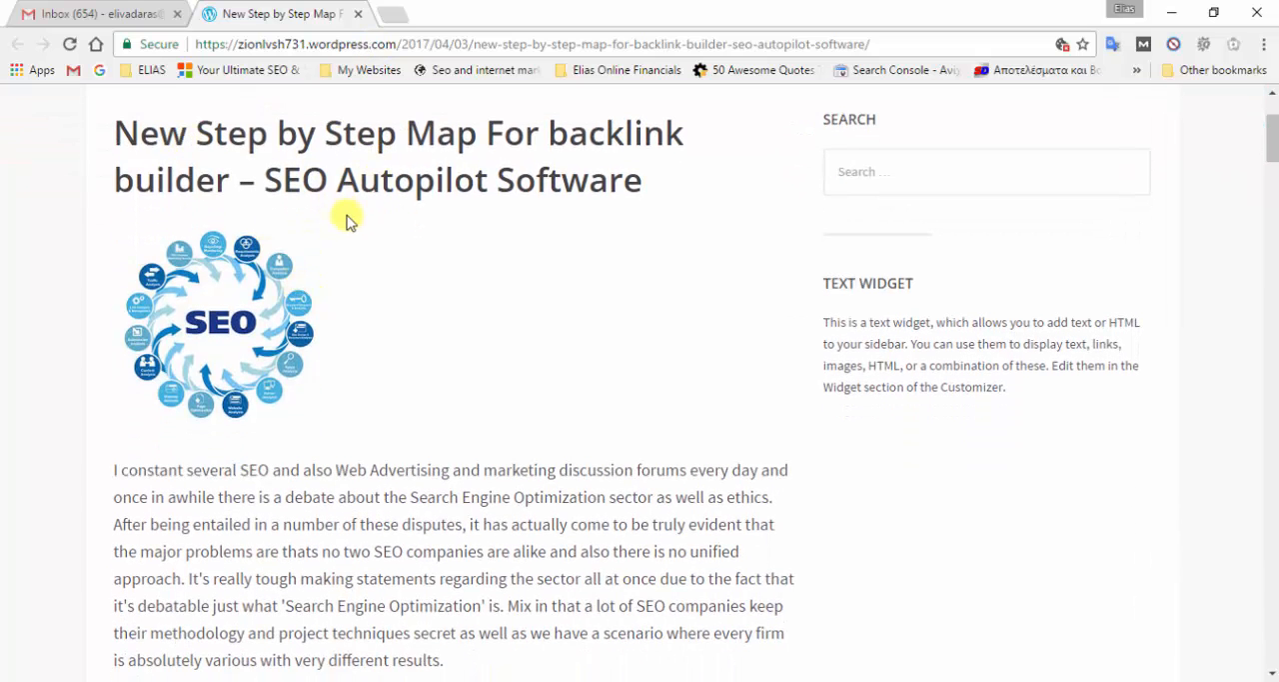
pyautogui.scroll(-2, 346, 214)
pyautogui.scroll(-6, 360, 250)
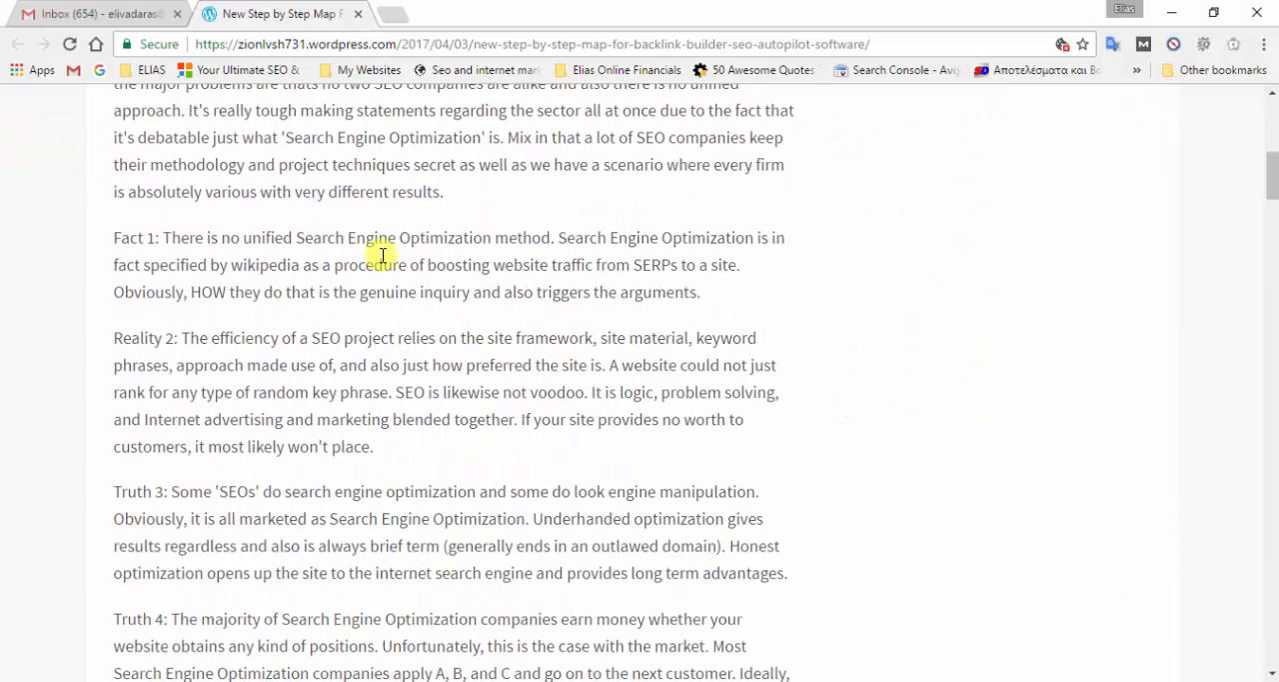
pyautogui.scroll(-6, 383, 260)
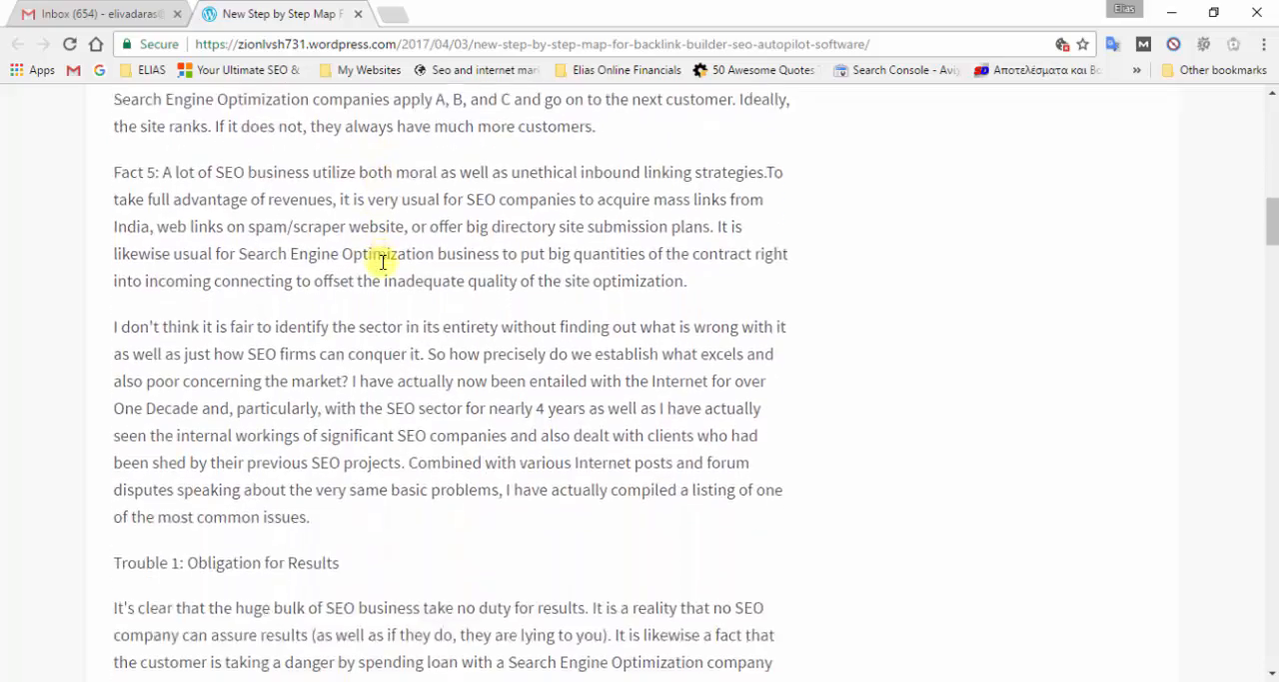
pyautogui.scroll(-10, 383, 262)
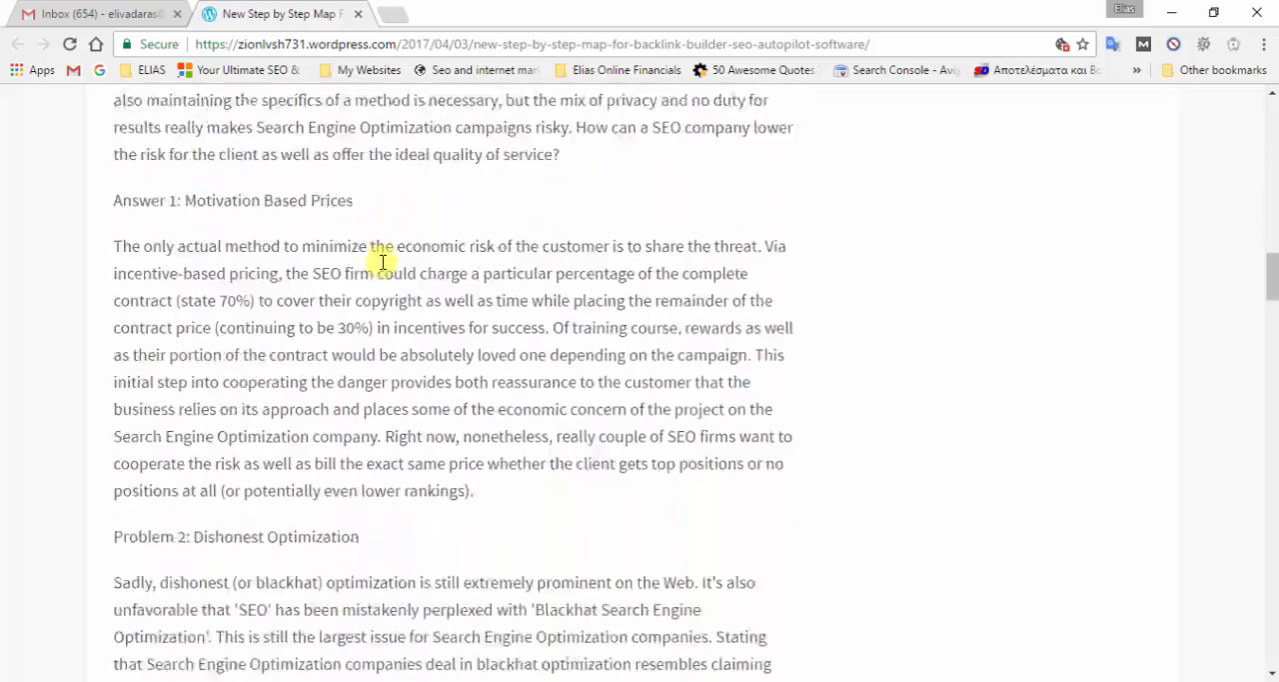
pyautogui.scroll(-6, 382, 265)
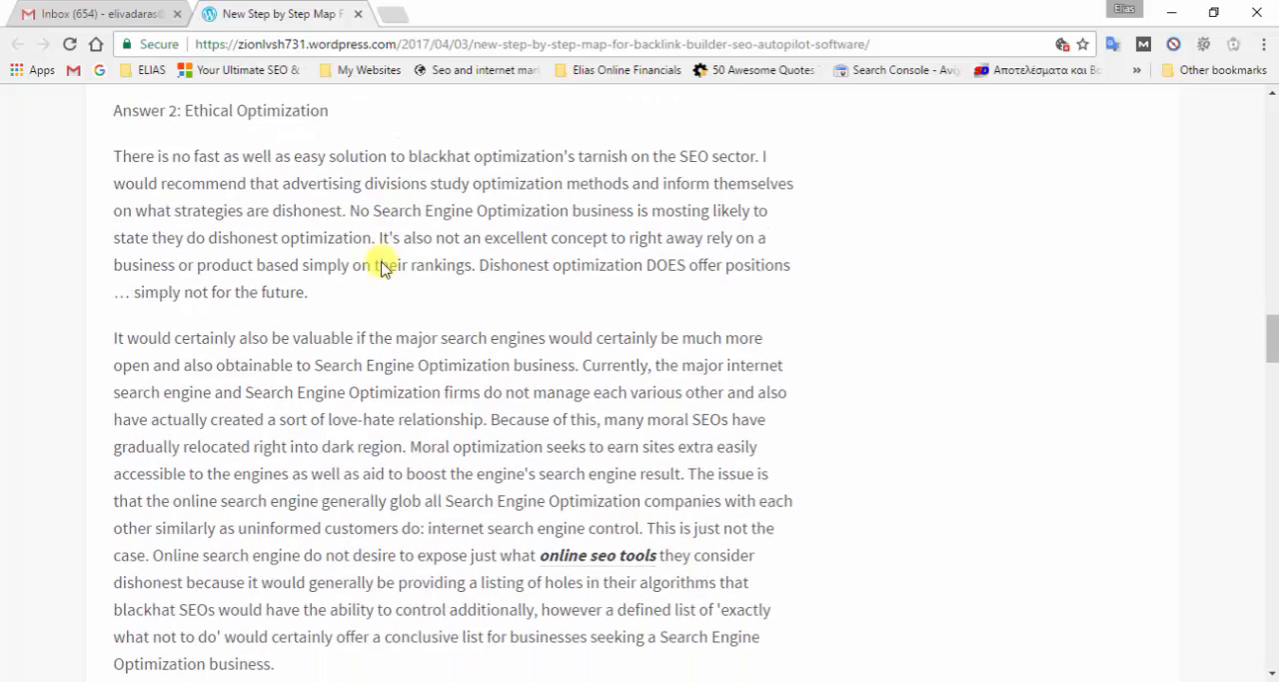
pyautogui.scroll(-1, 383, 262)
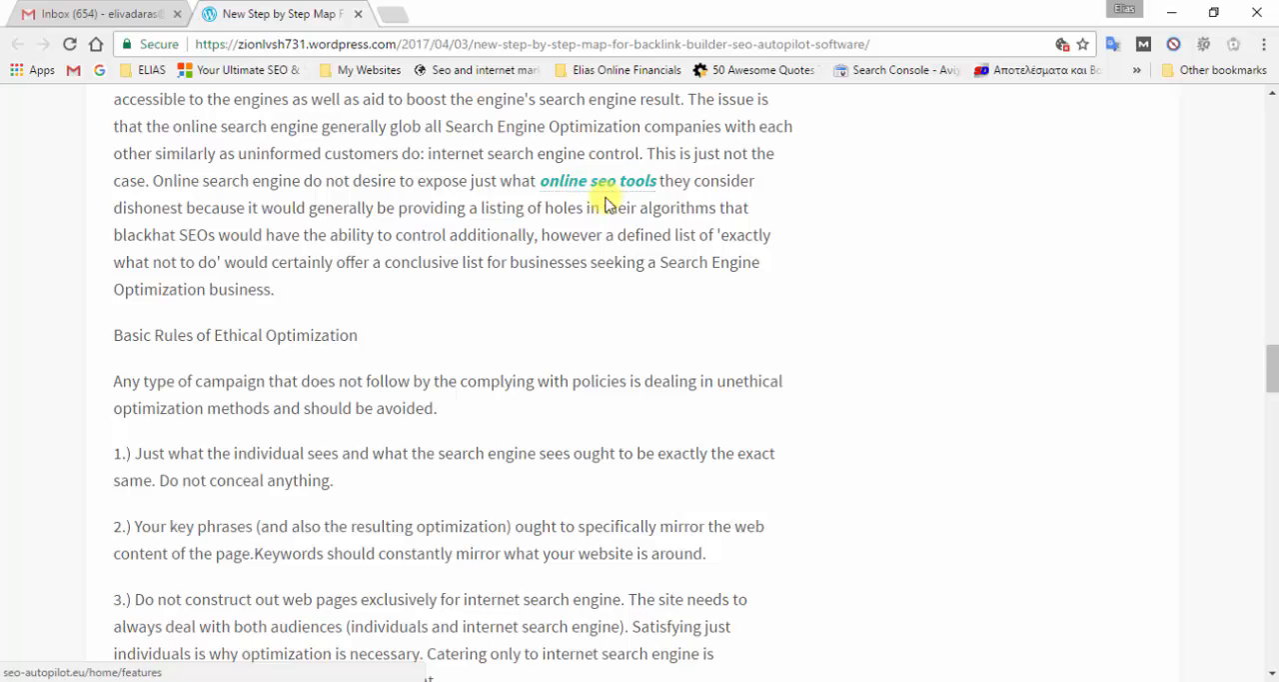
pyautogui.scroll(-6, 605, 203)
pyautogui.scroll(-3, 563, 248)
pyautogui.scroll(2, 509, 240)
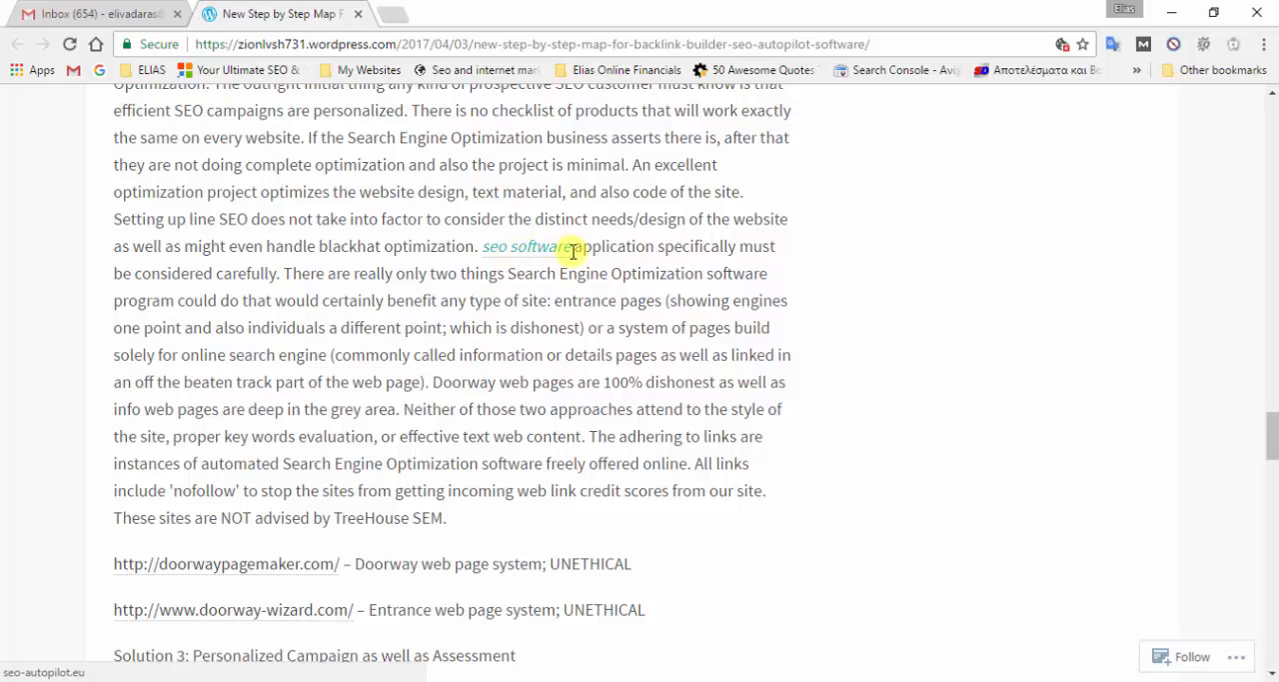
pyautogui.scroll(-4, 537, 266)
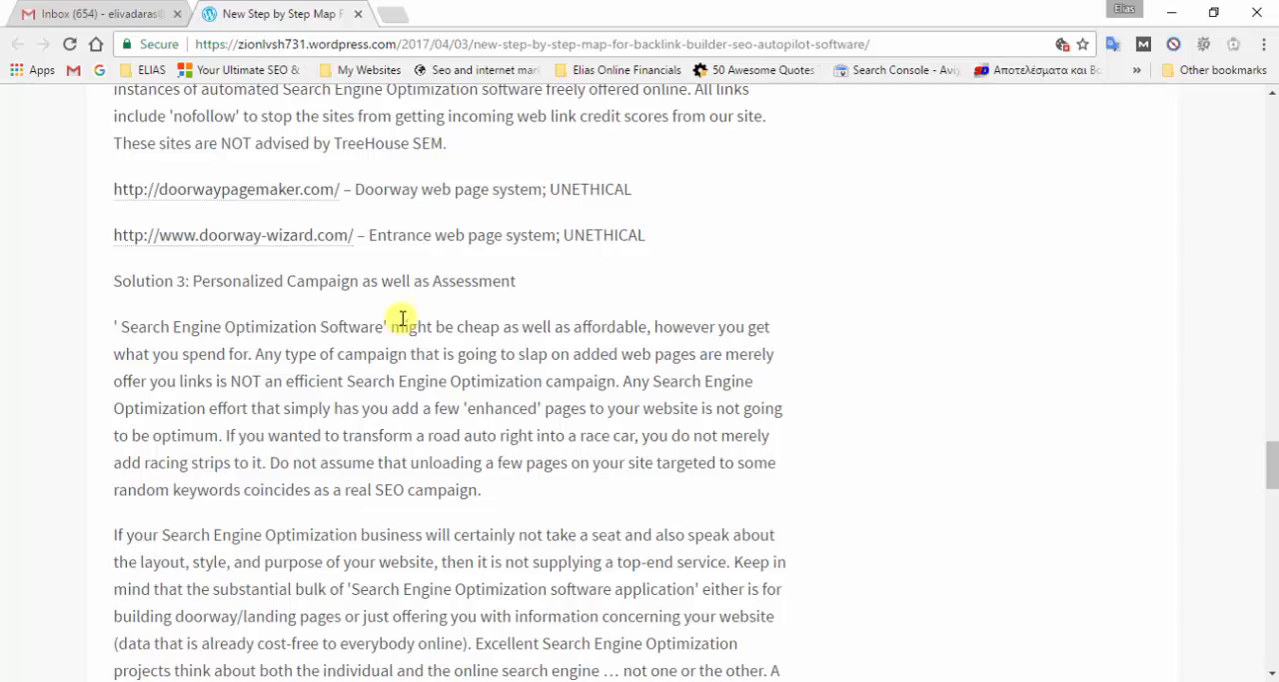
# - Examine the rest of the WordPress article down to its embedded video, and return to the beginning of the post
pyautogui.scroll(-3, 420, 317)
pyautogui.scroll(-3, 430, 305)
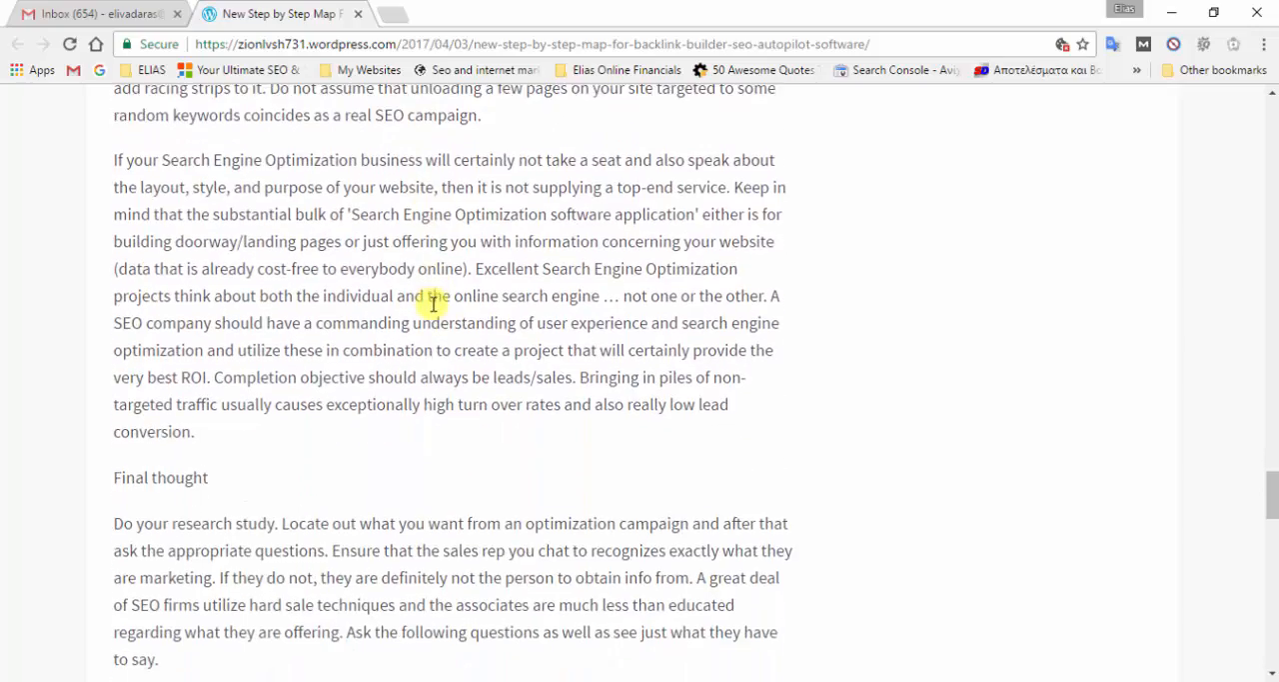
pyautogui.scroll(-8, 433, 303)
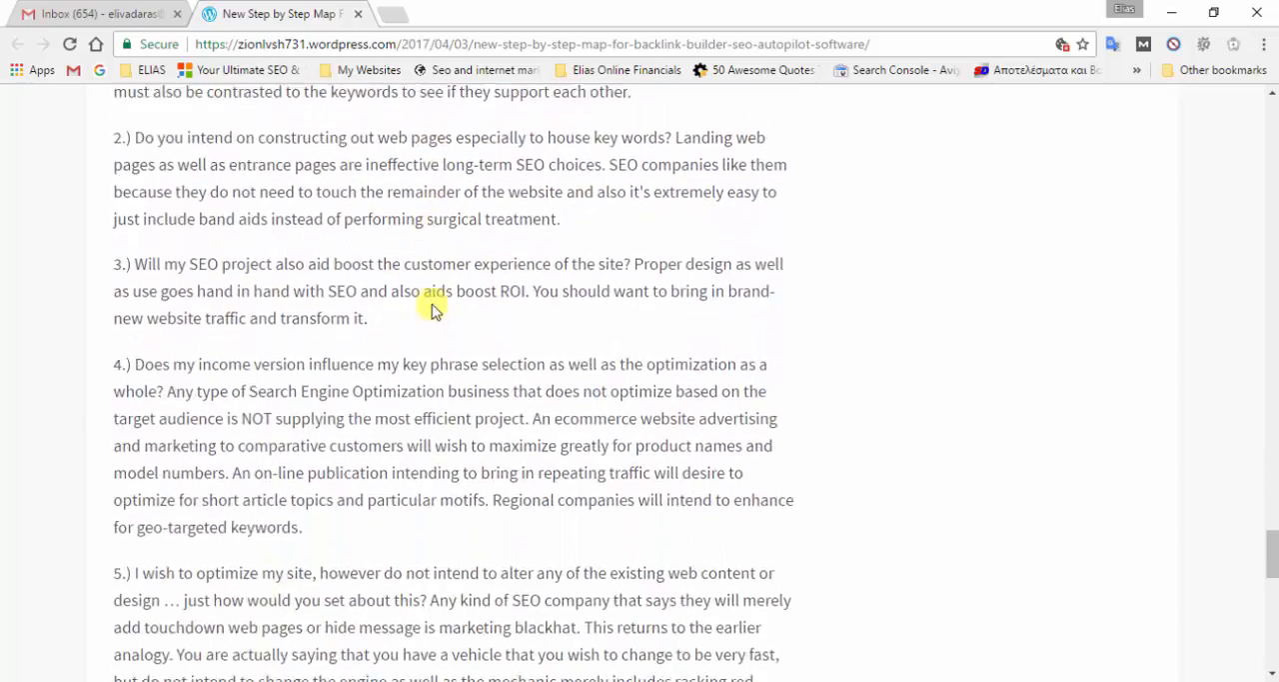
pyautogui.scroll(-2, 433, 304)
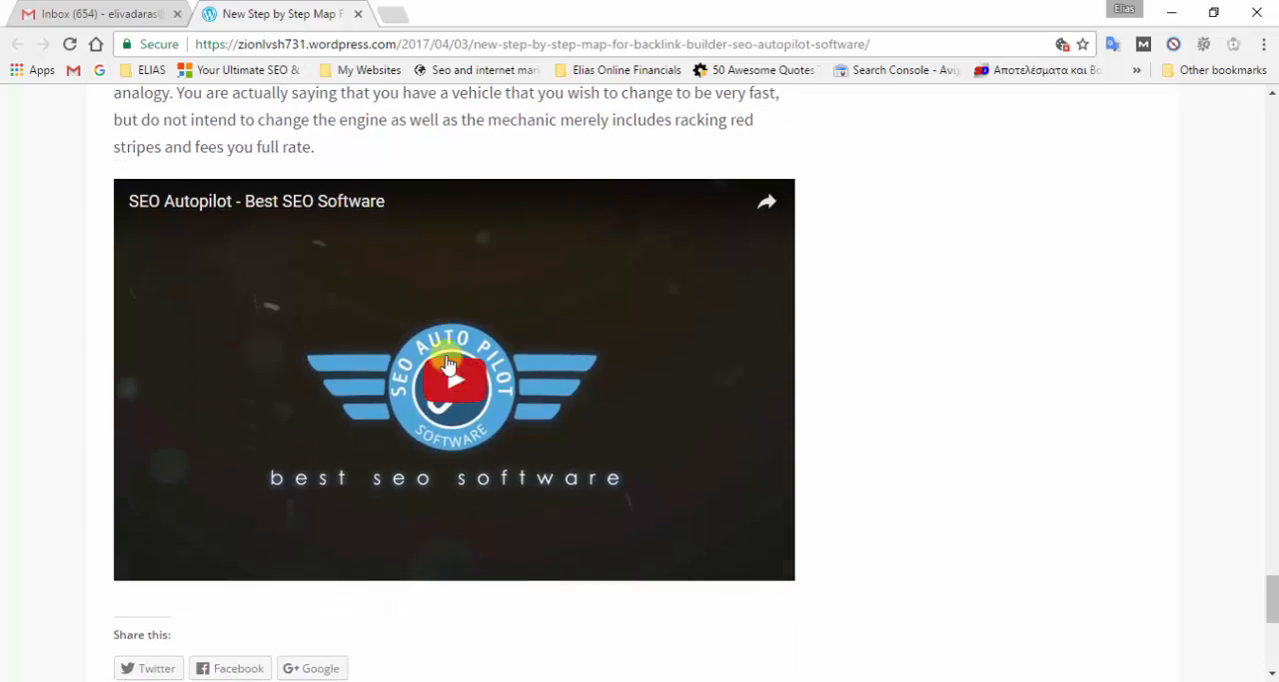
pyautogui.scroll(7, 388, 303)
pyautogui.scroll(20, 387, 303)
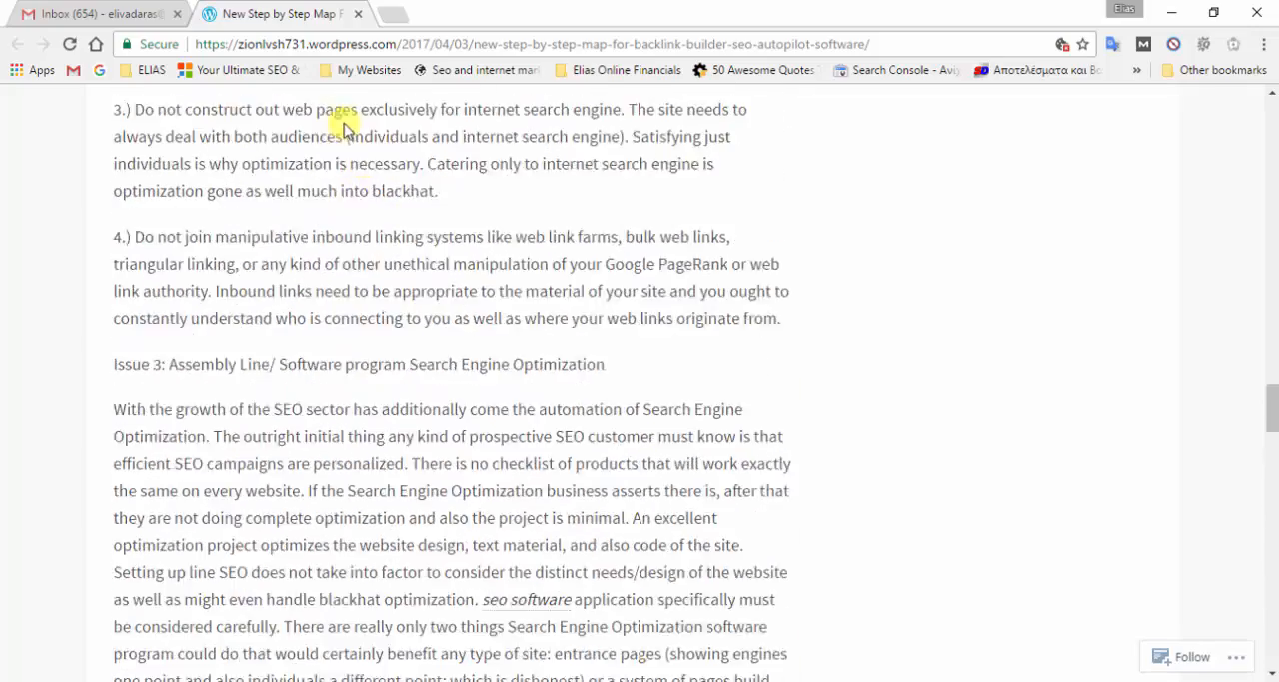
pyautogui.scroll(12, 352, 98)
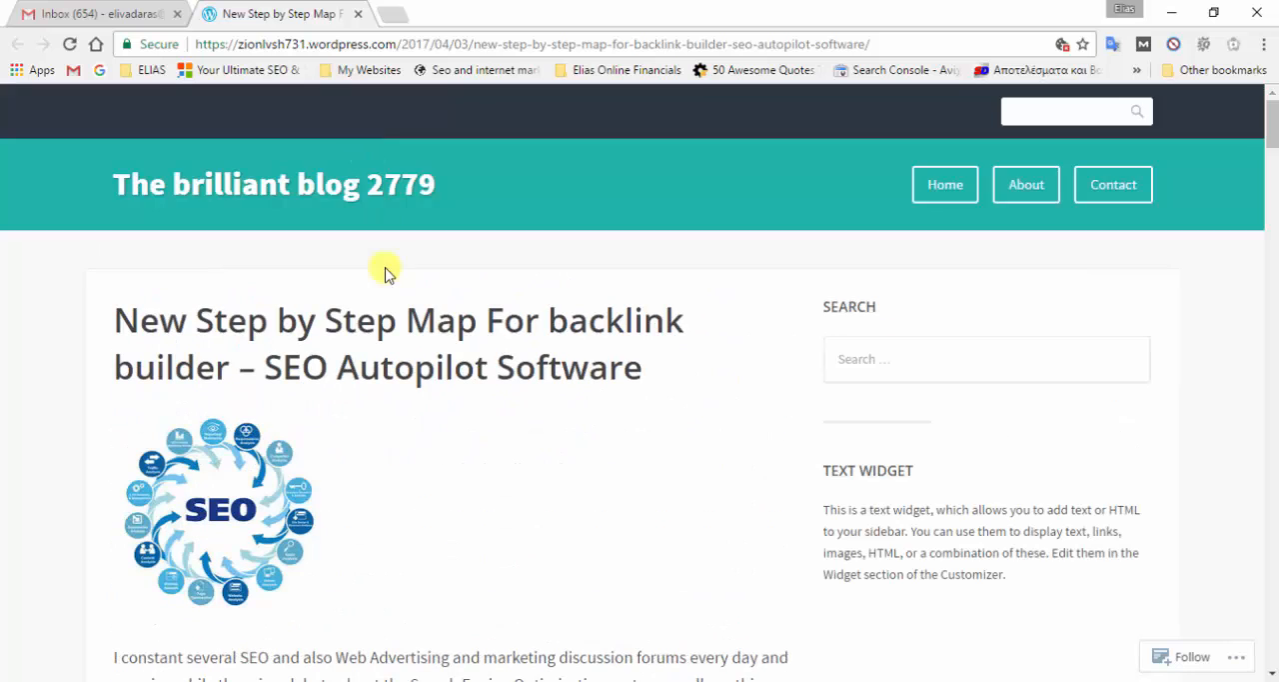
# - Switch back to SEO AutoPilot, select the tumblr.com task and navigate to its submitted URL
pyautogui.hotkey('alt', 'Tab')
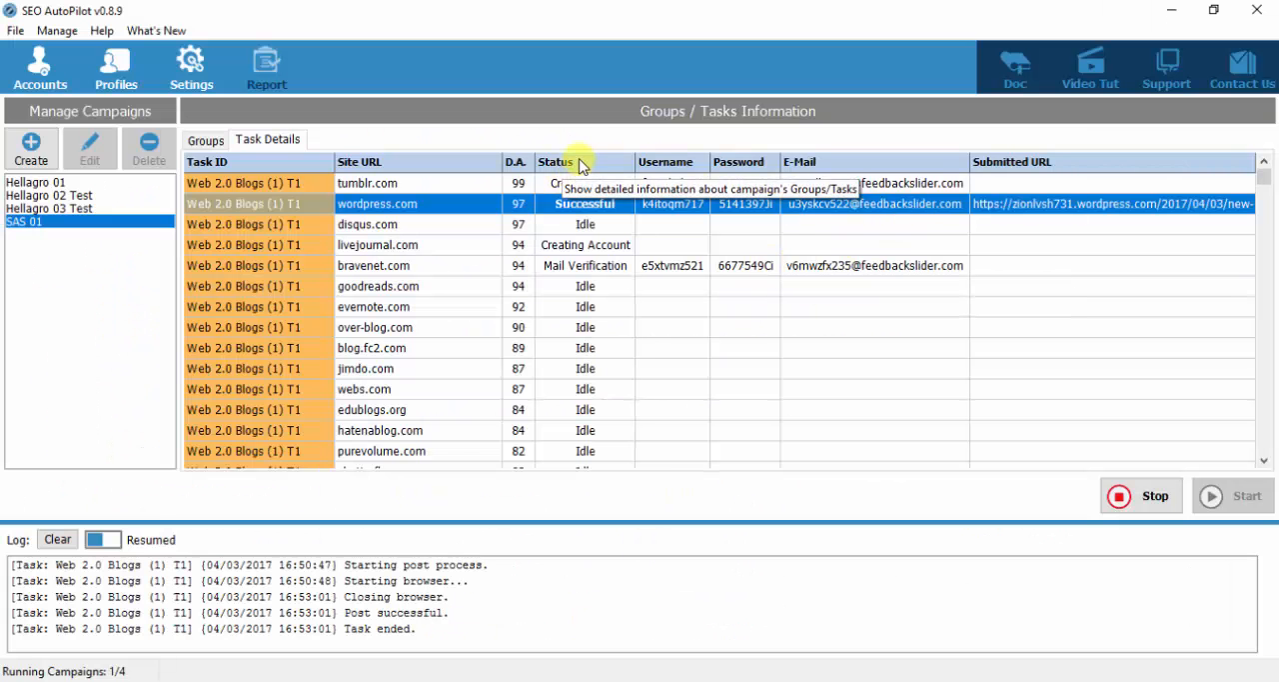
pyautogui.click(567, 186)
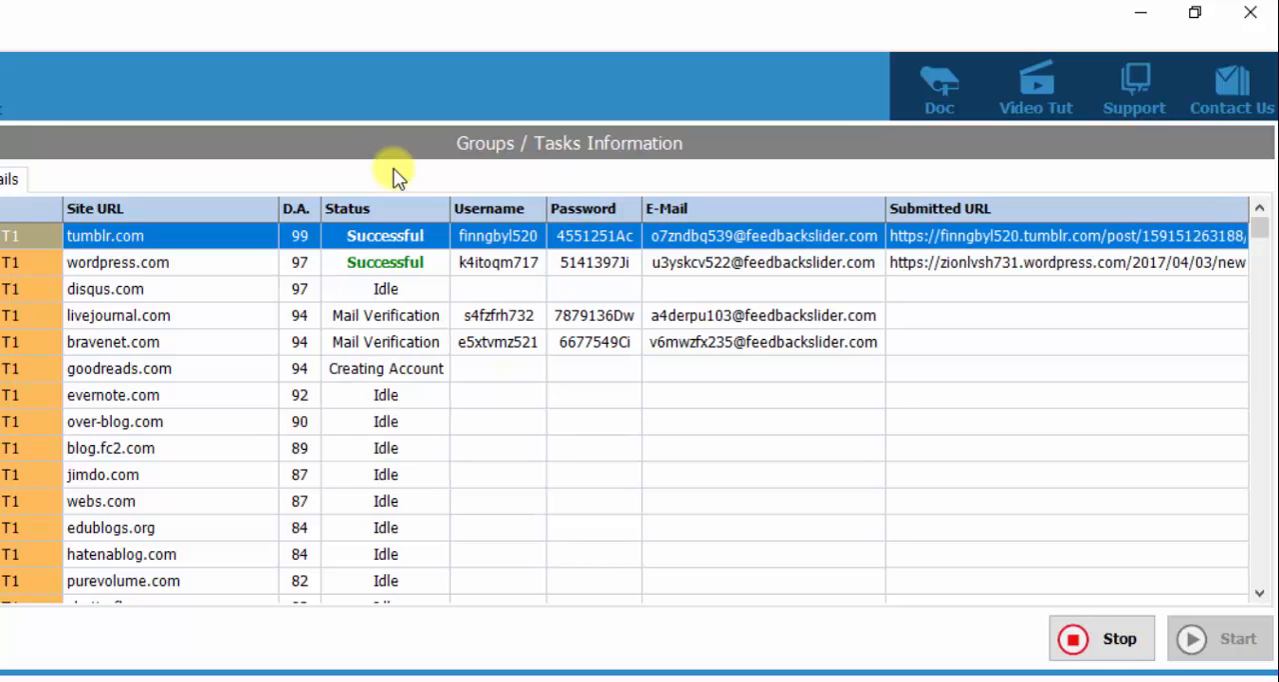
pyautogui.click(367, 289)
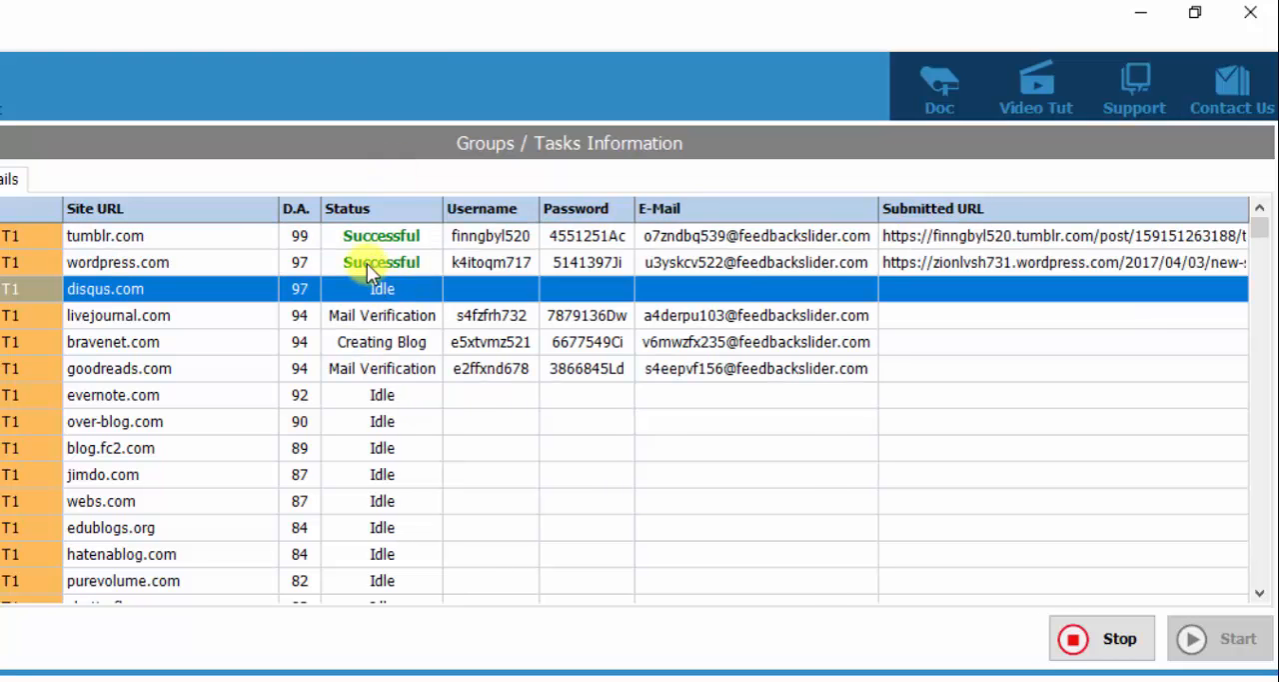
pyautogui.click(974, 240)
pyautogui.rightClick(971, 238)
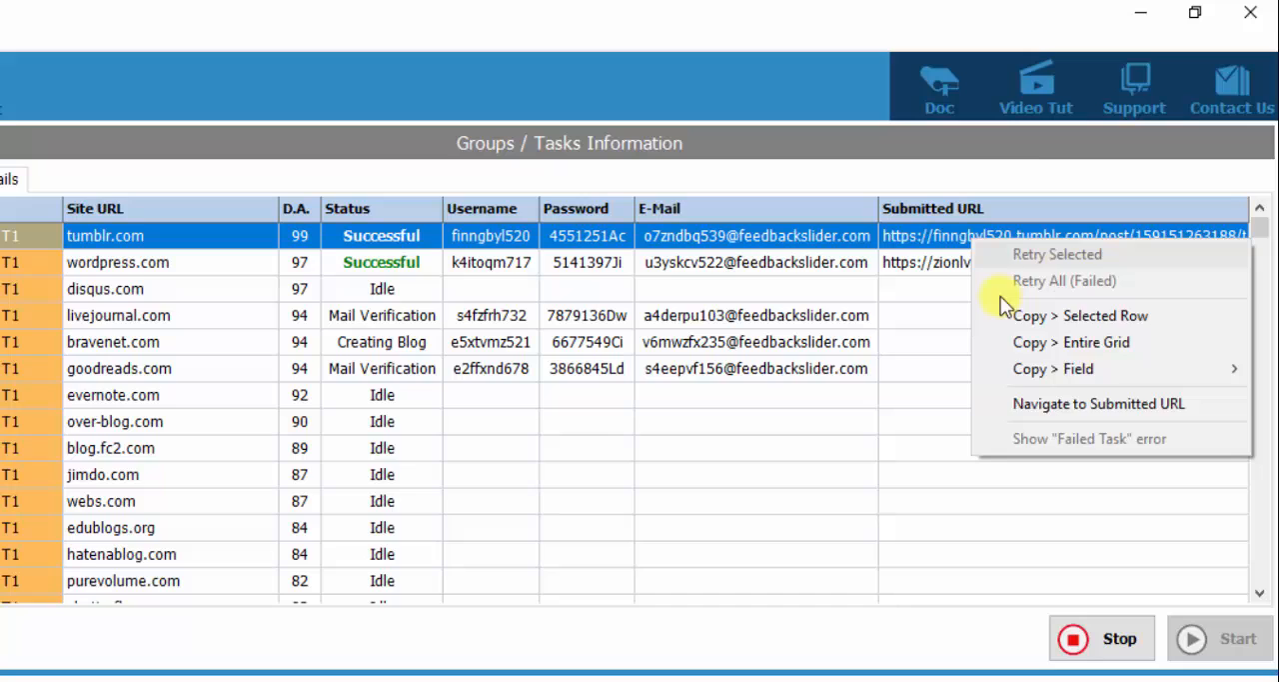
pyautogui.click(1036, 404)
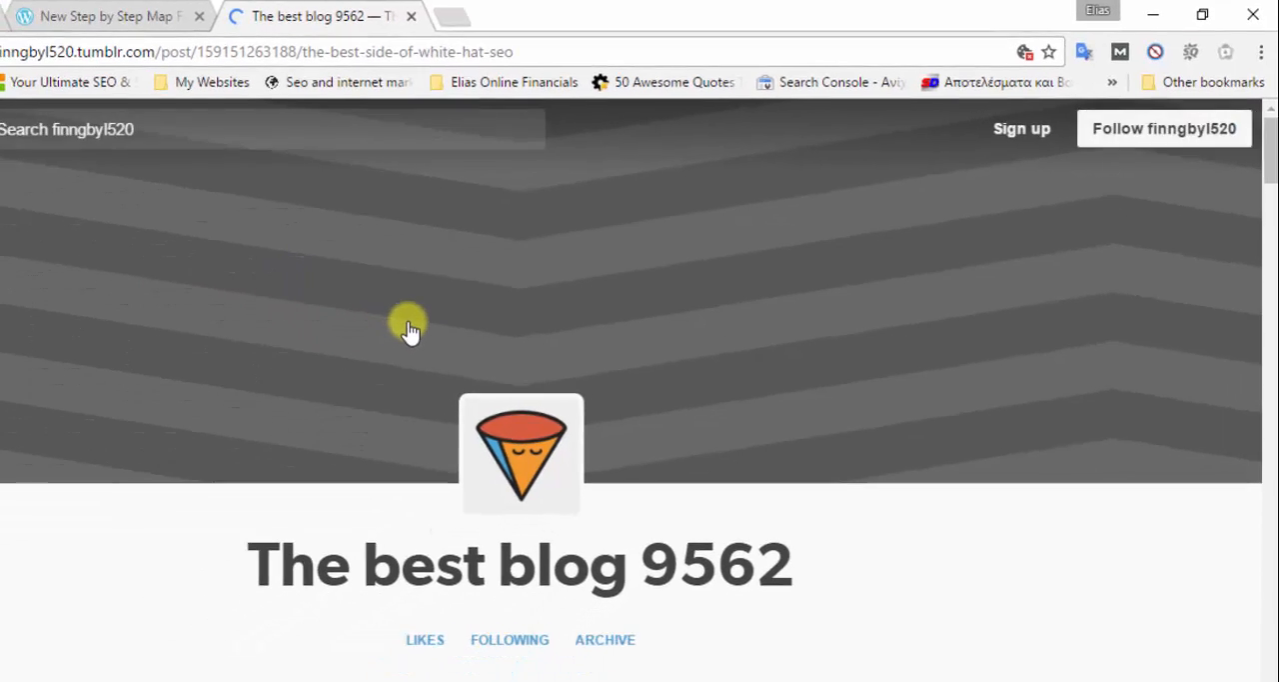
# - Examine the published Tumblr post's title, image, body text and the contextual links placed within it
pyautogui.scroll(-3, 410, 330)
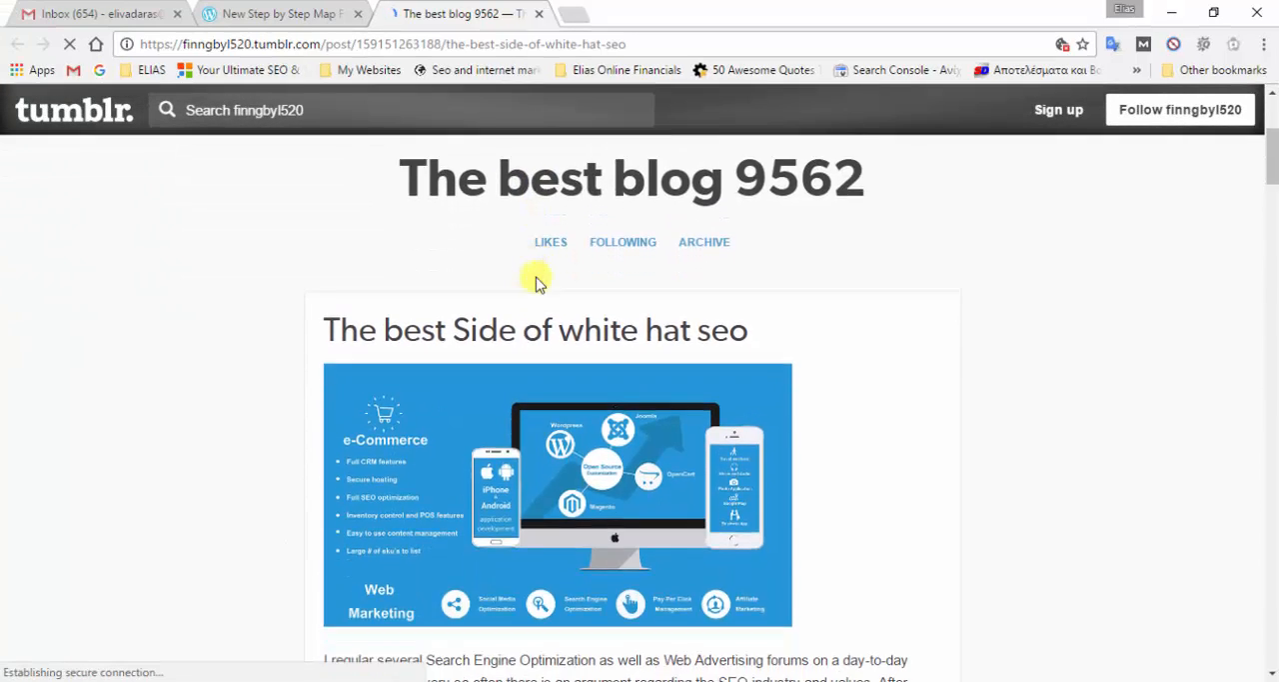
pyautogui.scroll(-1, 535, 278)
pyautogui.scroll(-1, 457, 271)
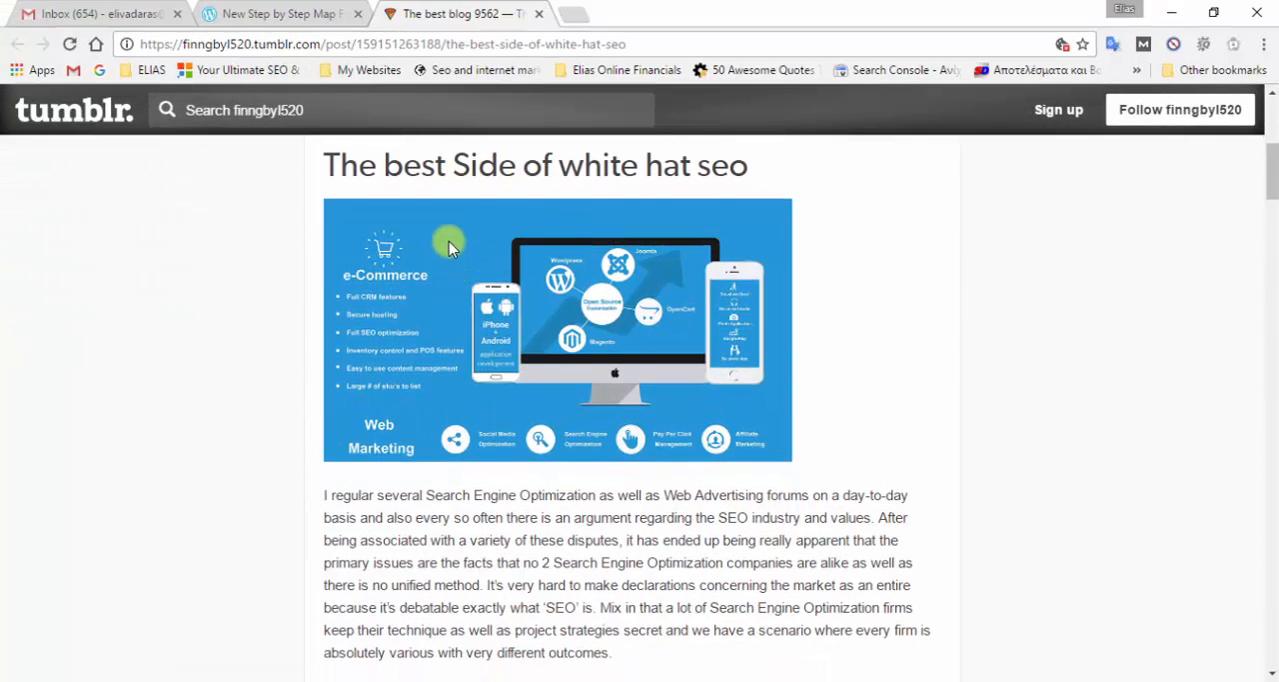
pyautogui.scroll(-5, 490, 214)
pyautogui.scroll(2, 513, 257)
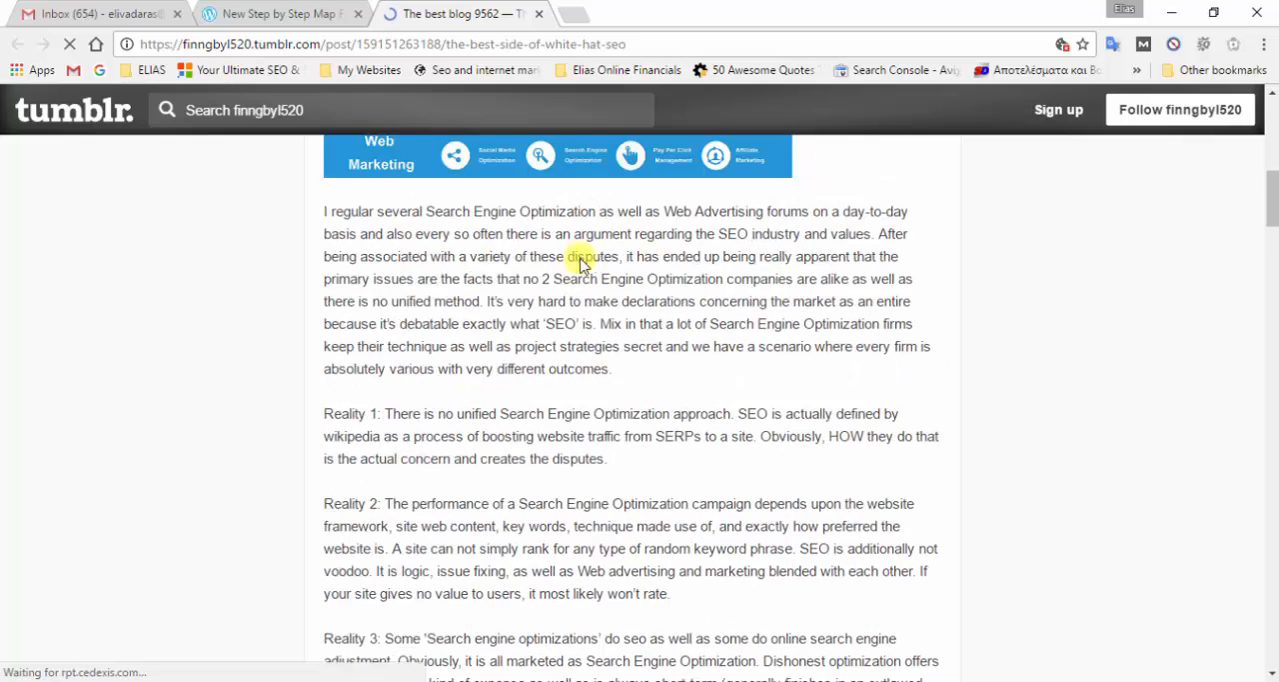
pyautogui.scroll(-4, 540, 325)
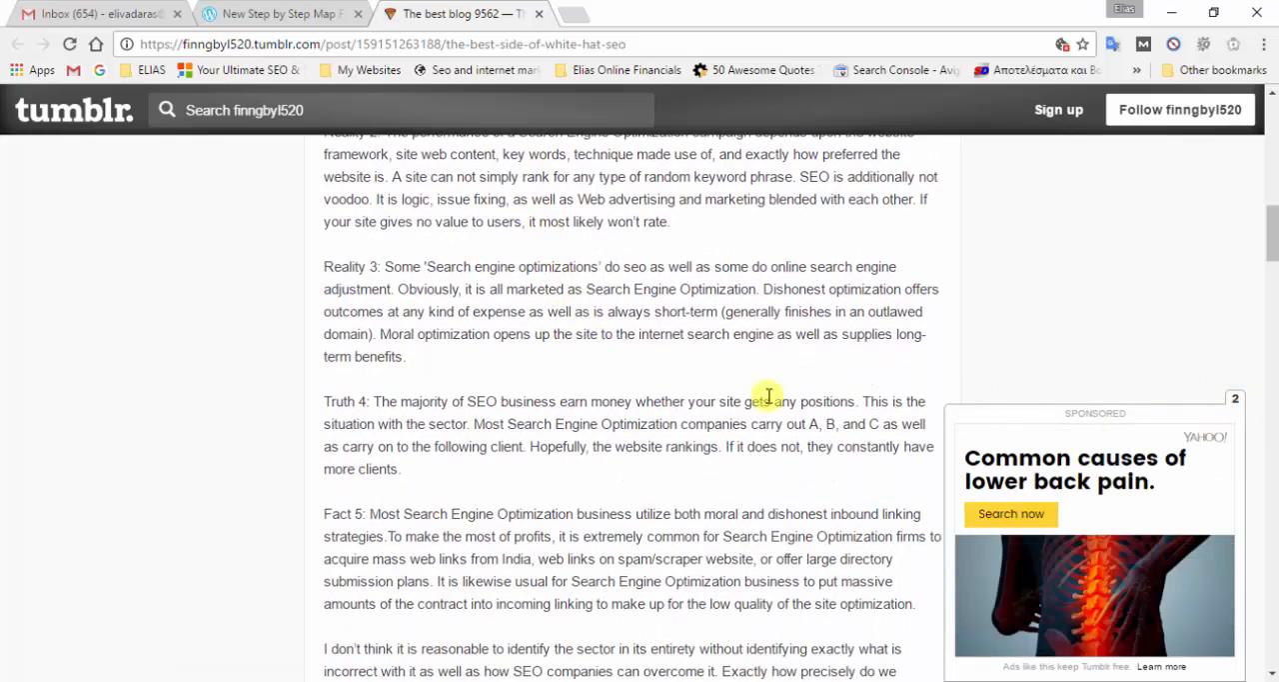
pyautogui.scroll(-3, 768, 396)
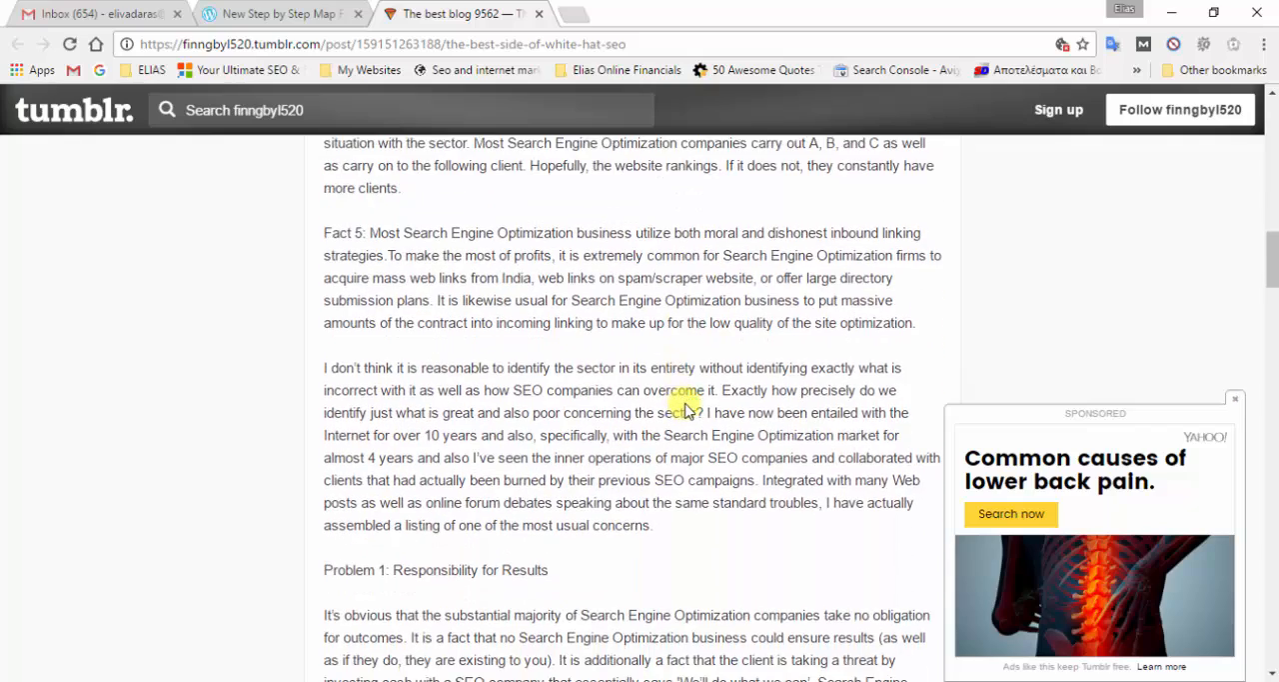
pyautogui.scroll(-1, 685, 410)
pyautogui.scroll(-2, 594, 320)
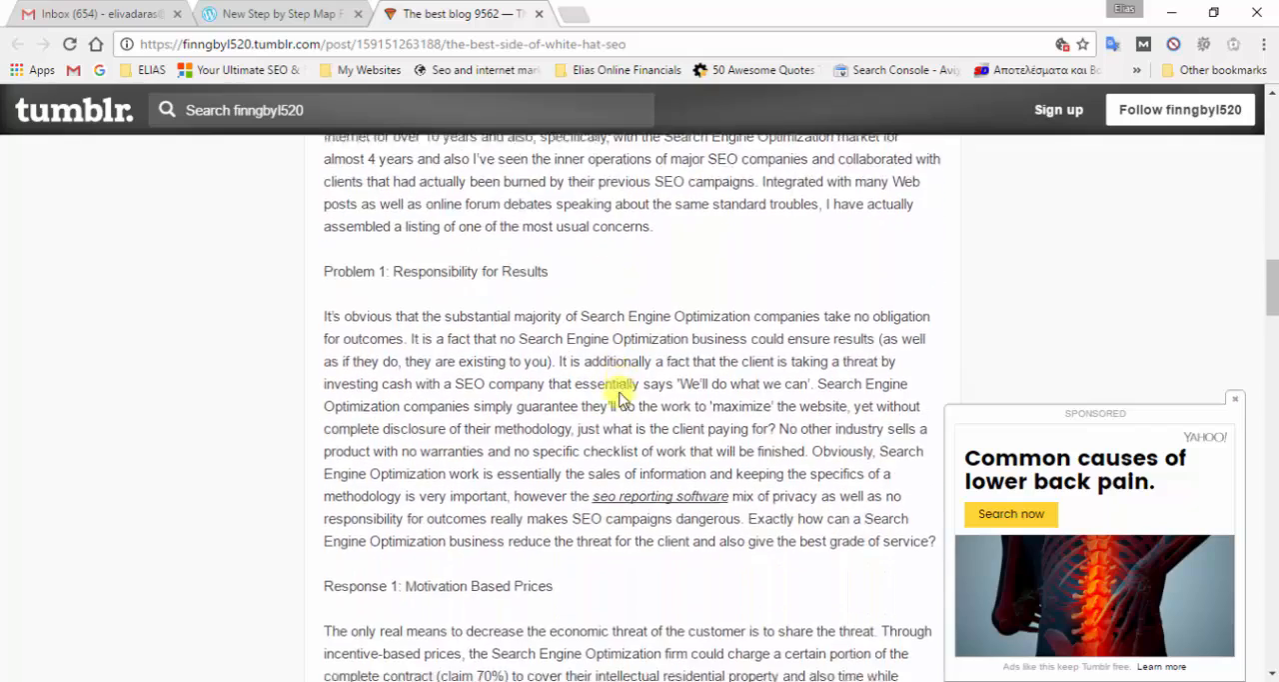
pyautogui.scroll(-2, 624, 385)
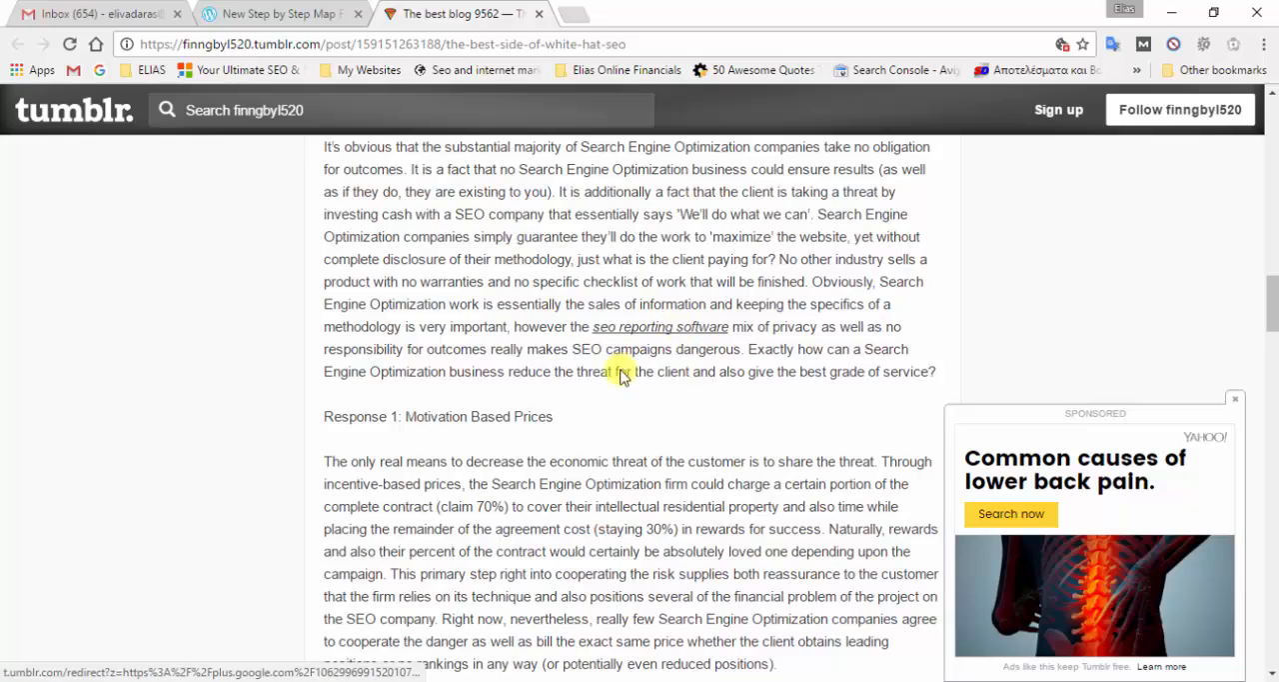
pyautogui.scroll(-5, 624, 378)
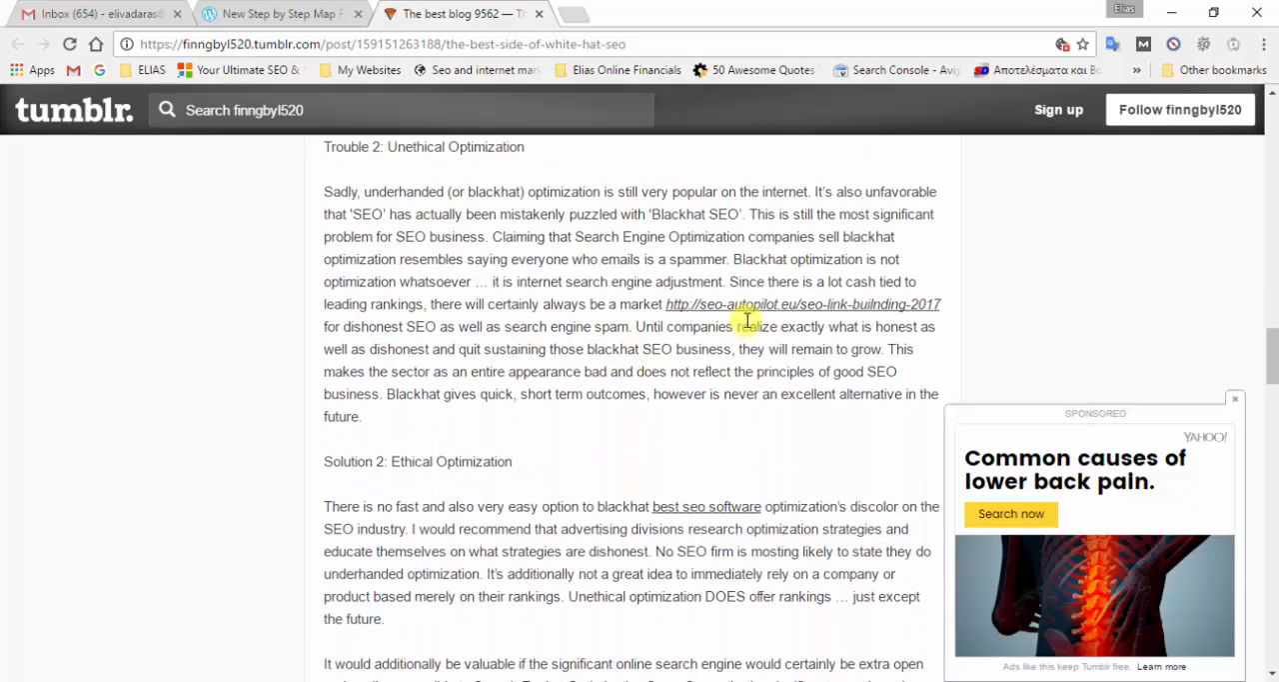
pyautogui.scroll(-5, 623, 371)
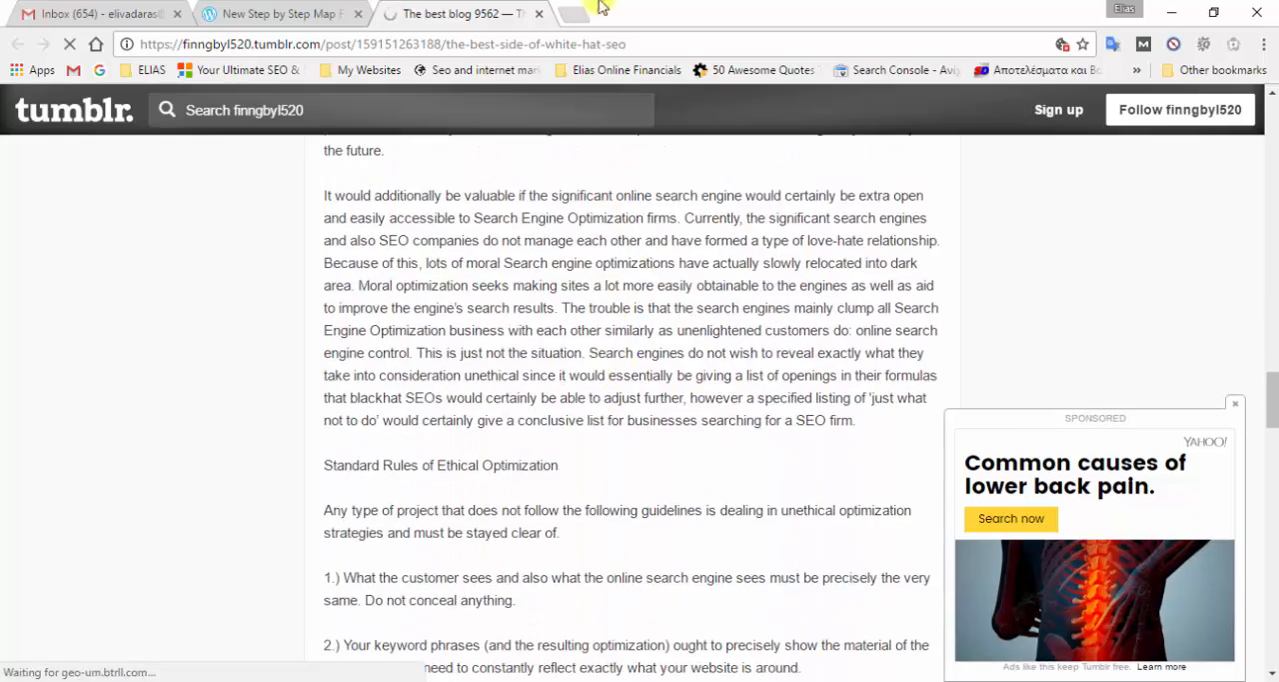
# - Close the Tumblr and WordPress post pages, return to SEO AutoPilot and select the wordpress.com task
pyautogui.click(538, 14)
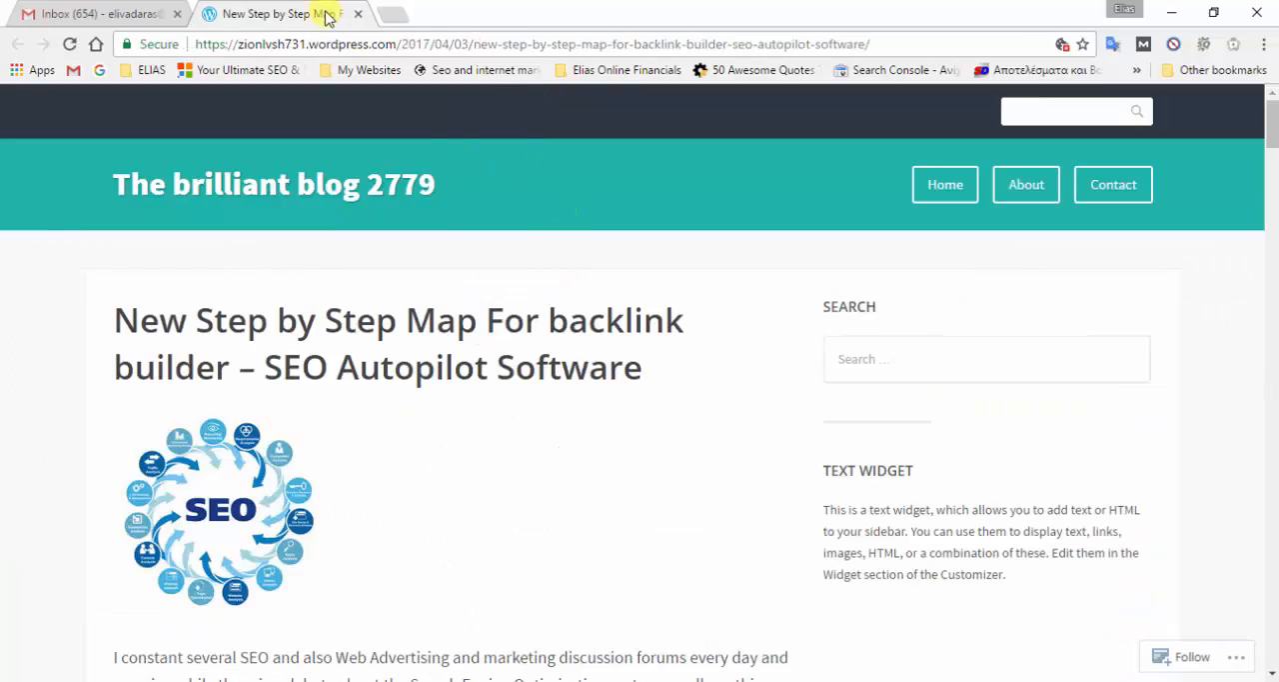
pyautogui.click(357, 14)
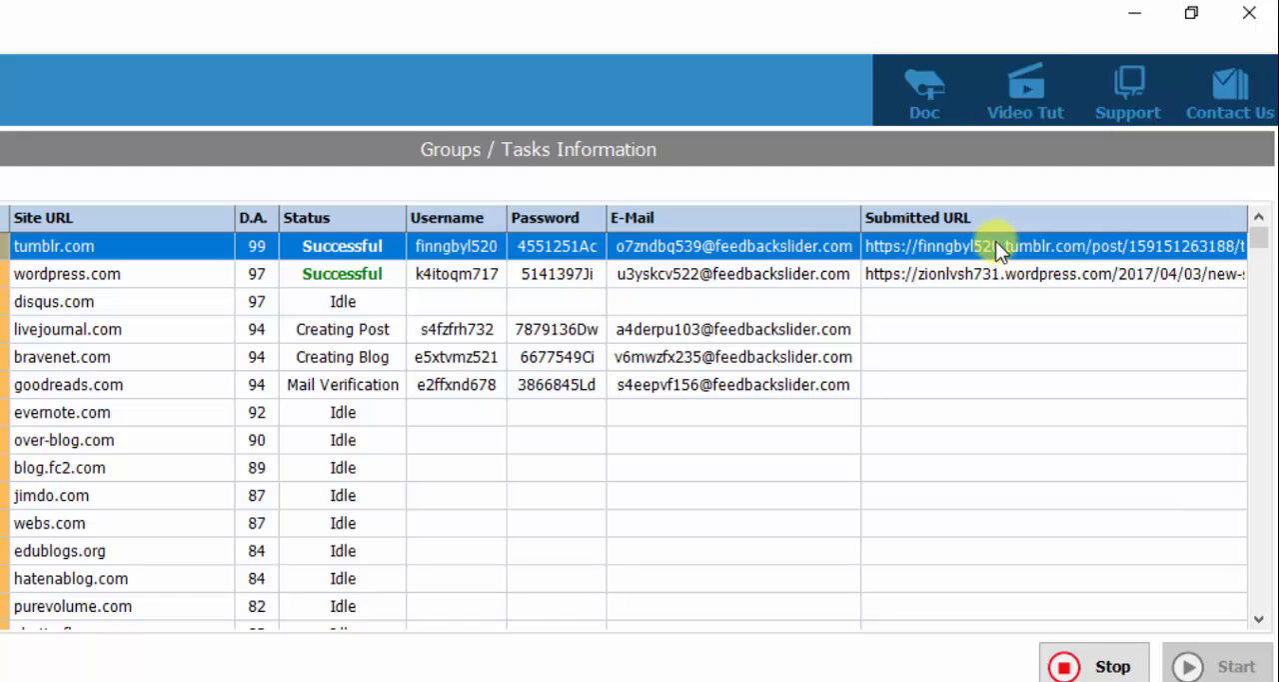
pyautogui.click(116, 269)
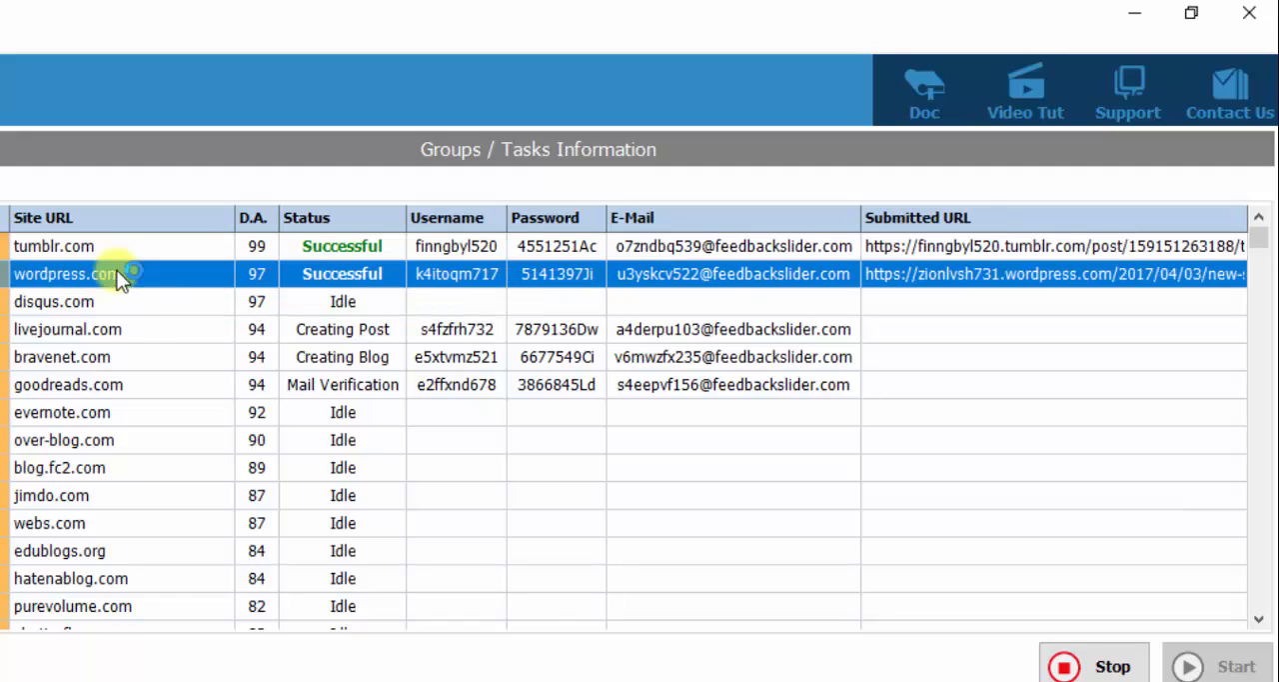
# - Check the disqus.com, livejournal.com and bravenet.com tasks in the running SAS 01 campaign
pyautogui.click(123, 299)
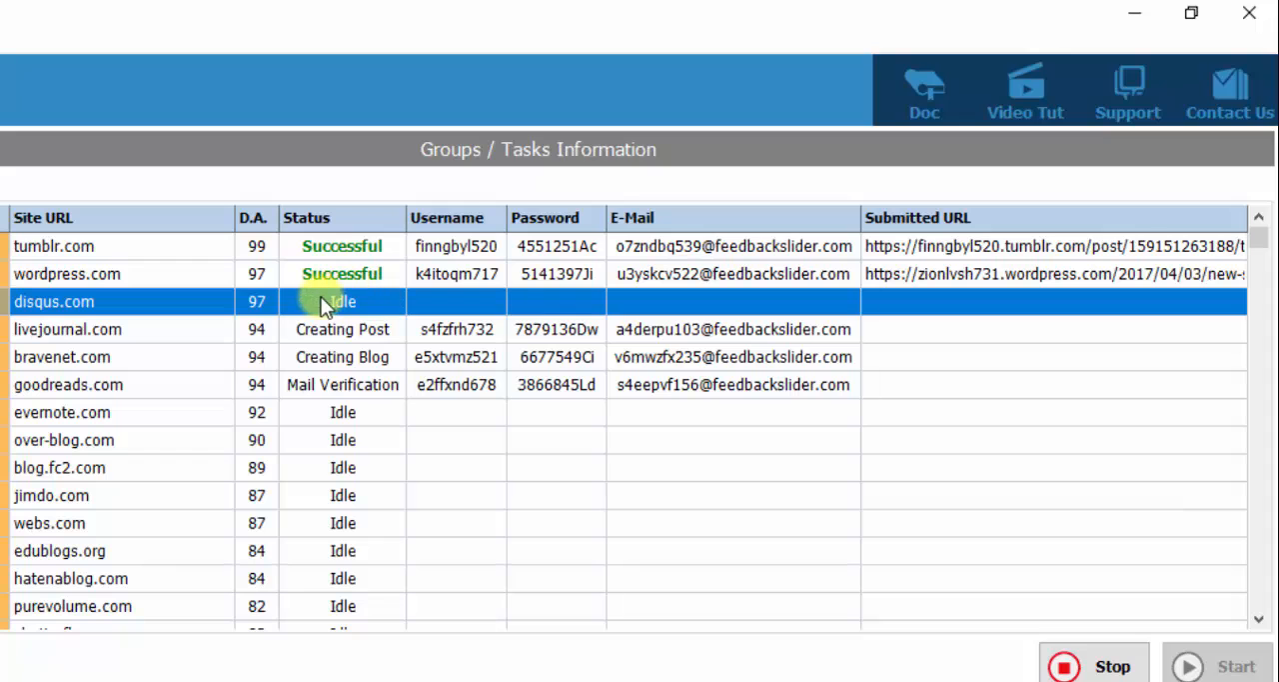
pyautogui.click(154, 324)
pyautogui.click(171, 301)
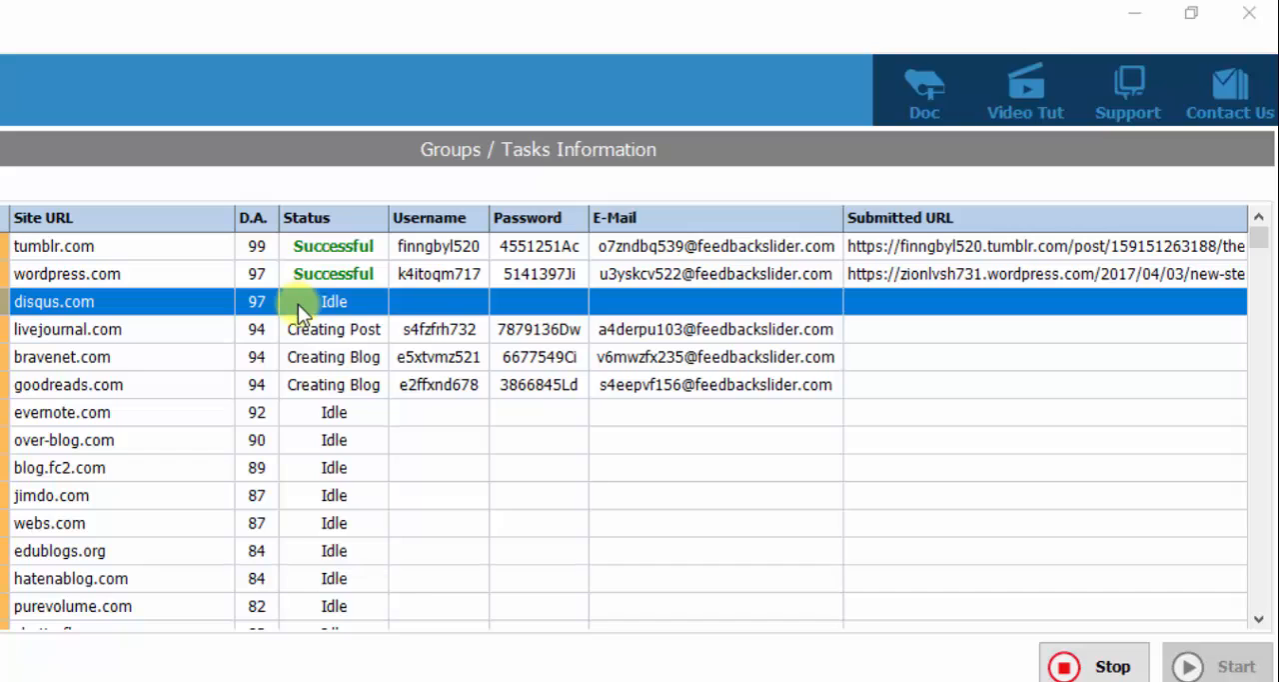
pyautogui.click(424, 360)
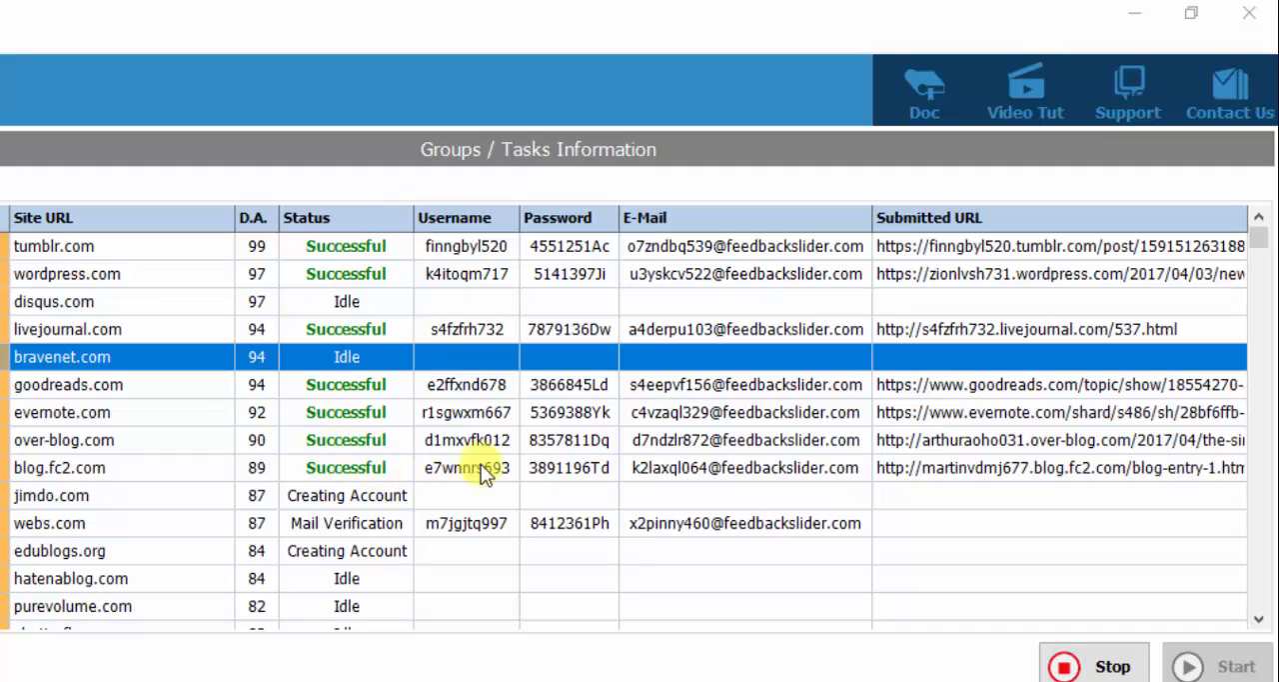
# - Select the blog.fc2.com task among the completed submissions and navigate to its submitted URL
pyautogui.click(946, 475)
pyautogui.click(355, 440)
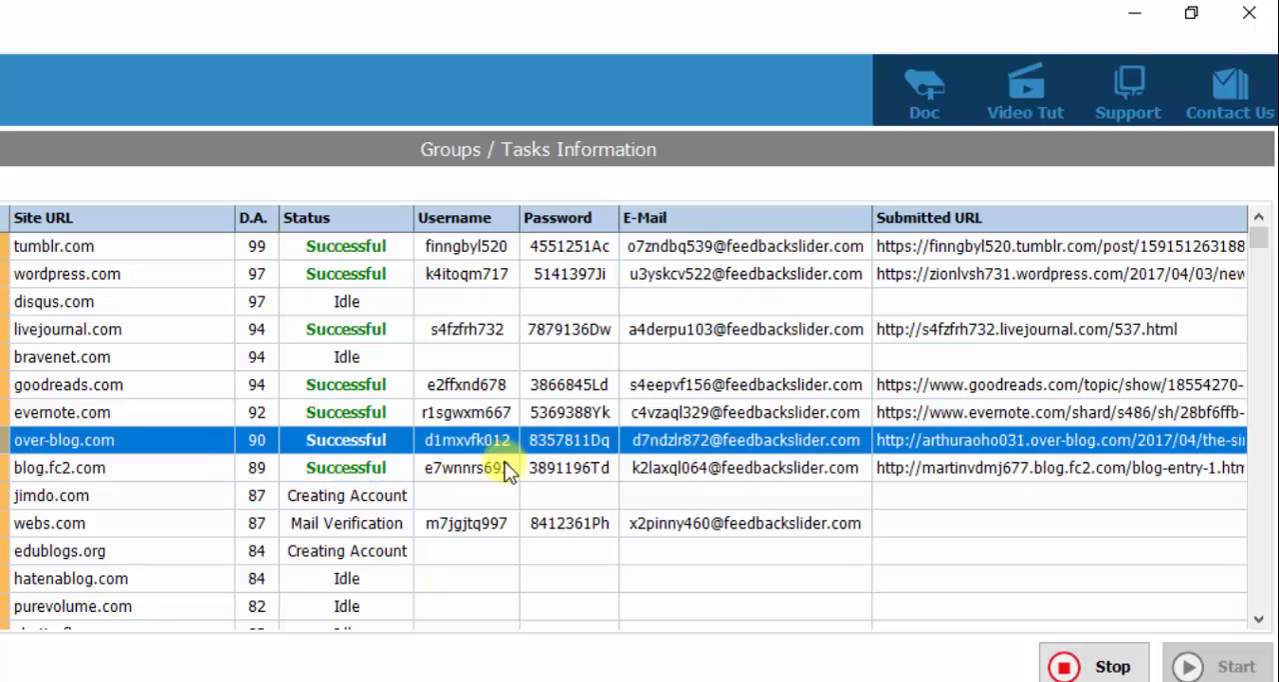
pyautogui.click(729, 464)
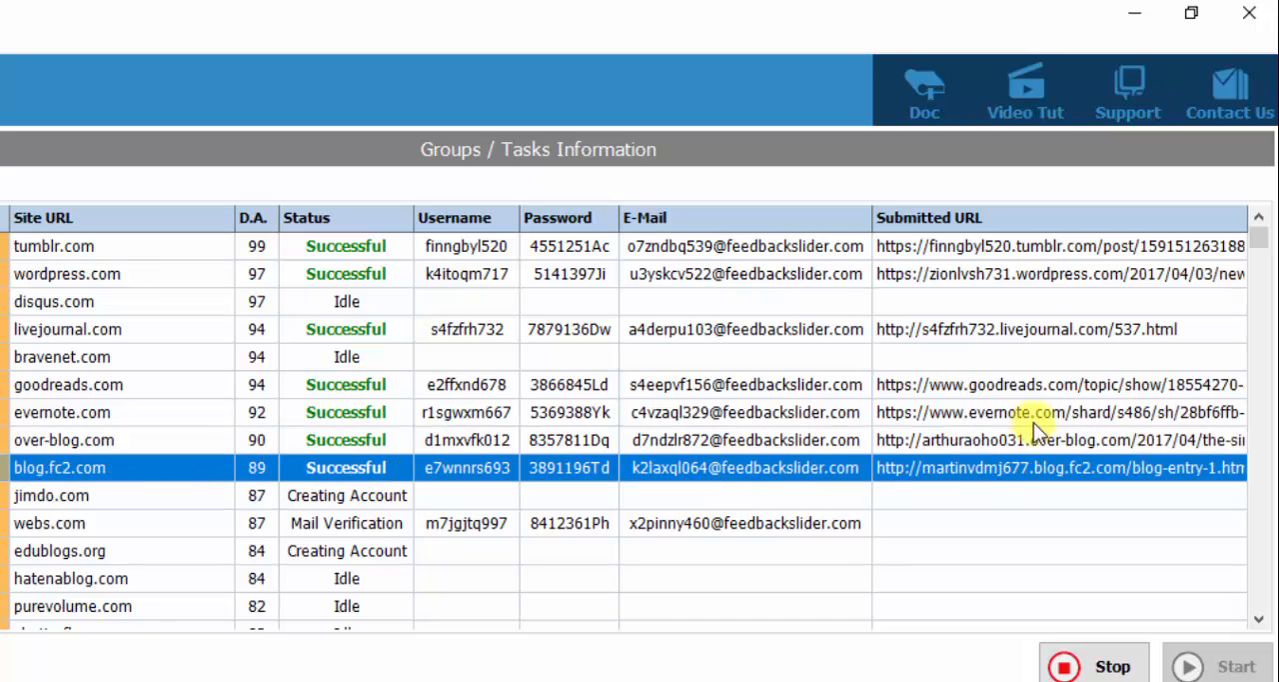
pyautogui.rightClick(981, 464)
pyautogui.click(1091, 640)
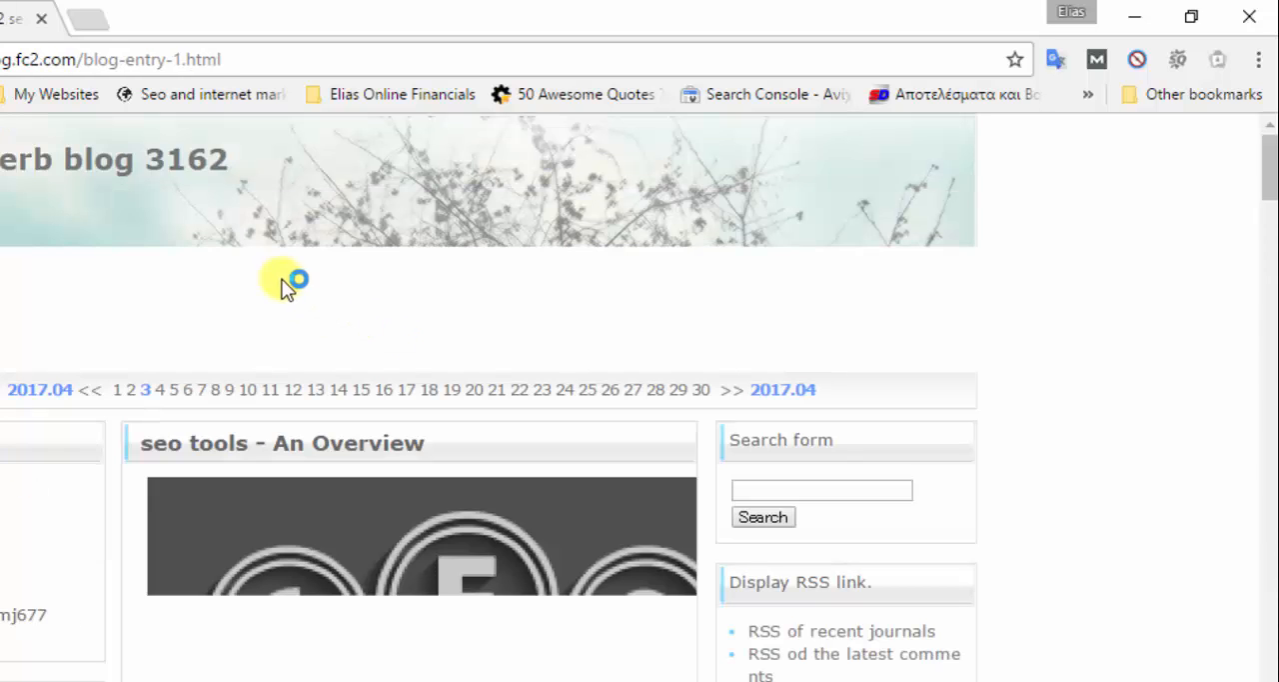
# - Examine the published FC2 blog post, including its image, article text and contextual links
pyautogui.scroll(-4, 388, 464)
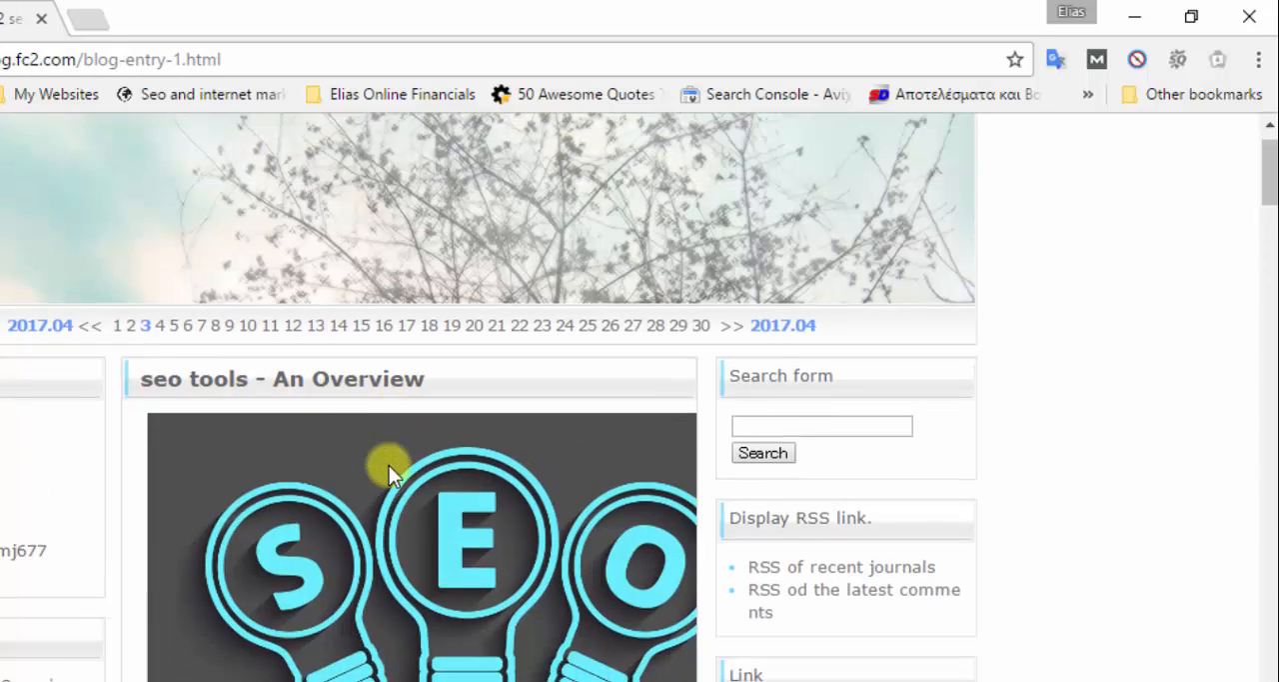
pyautogui.scroll(-3, 390, 465)
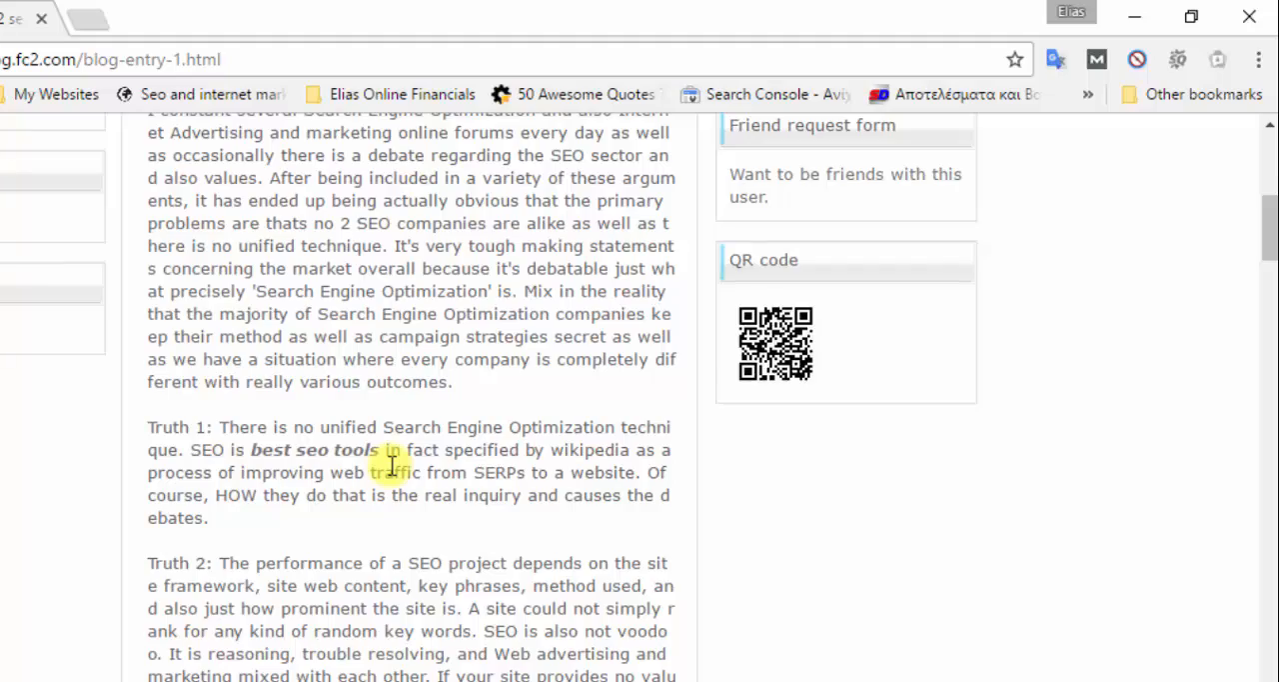
pyautogui.scroll(-4, 391, 464)
pyautogui.scroll(-14, 392, 465)
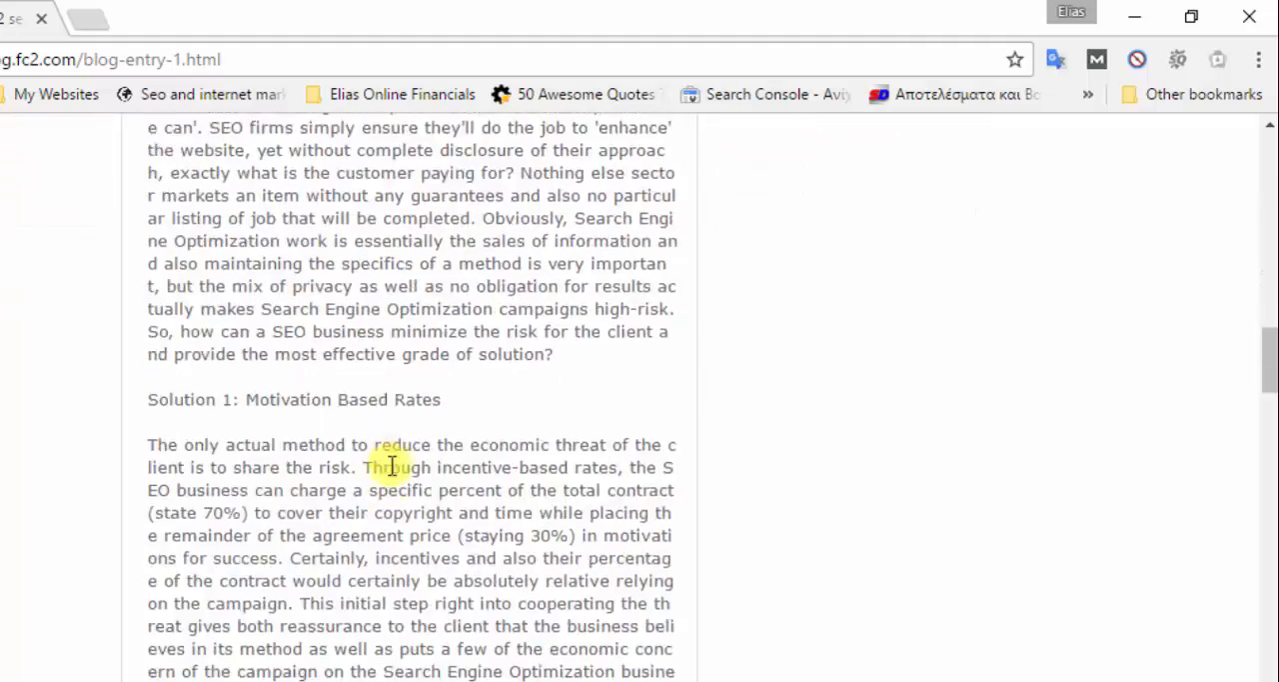
pyautogui.scroll(-15, 392, 465)
pyautogui.scroll(-15, 392, 465)
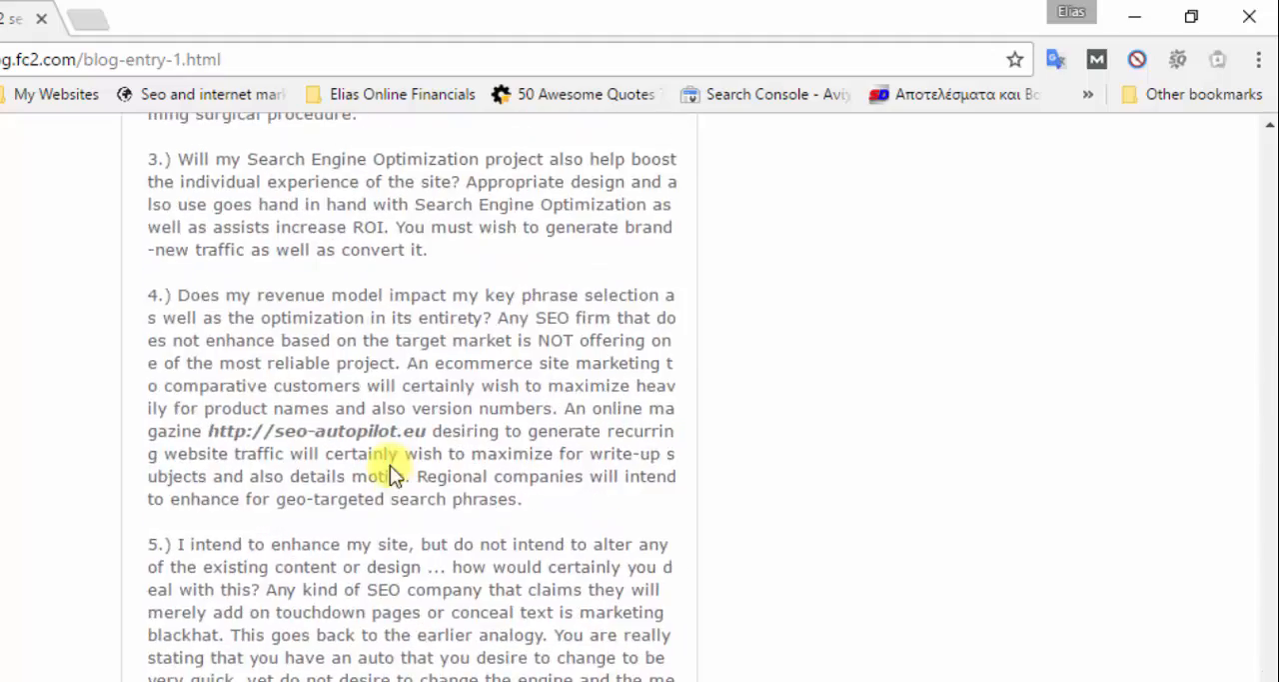
pyautogui.scroll(-15, 390, 465)
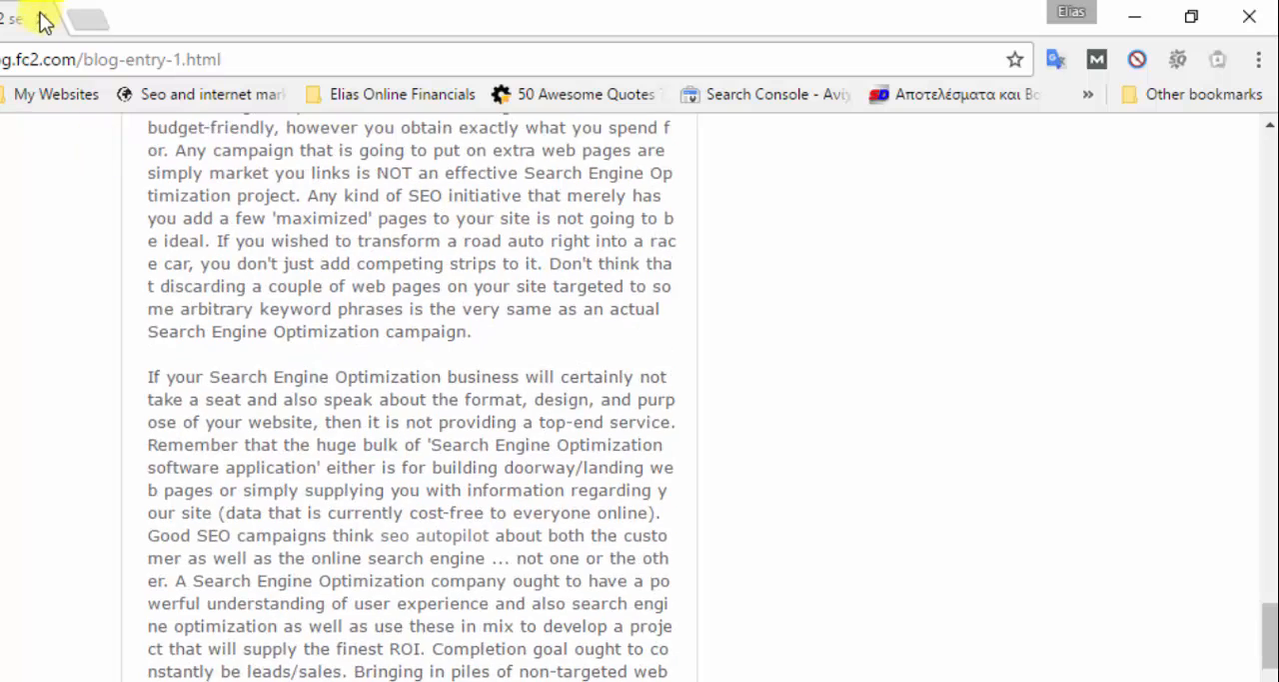
# - Close the FC2 post page, return to SEO AutoPilot and select the bravenet.com task to show its log
pyautogui.click(41, 16)
pyautogui.click(320, 680)
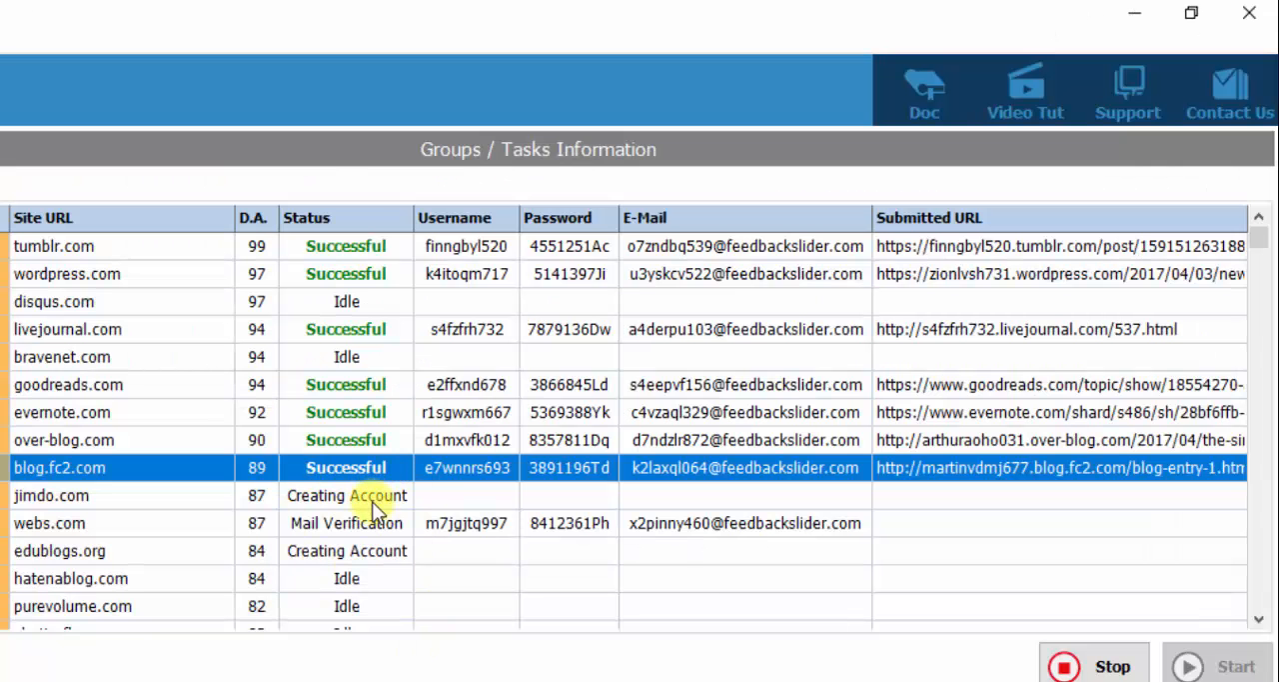
pyautogui.scroll(-1, 375, 509)
pyautogui.scroll(-3, 358, 499)
pyautogui.scroll(-10, 358, 472)
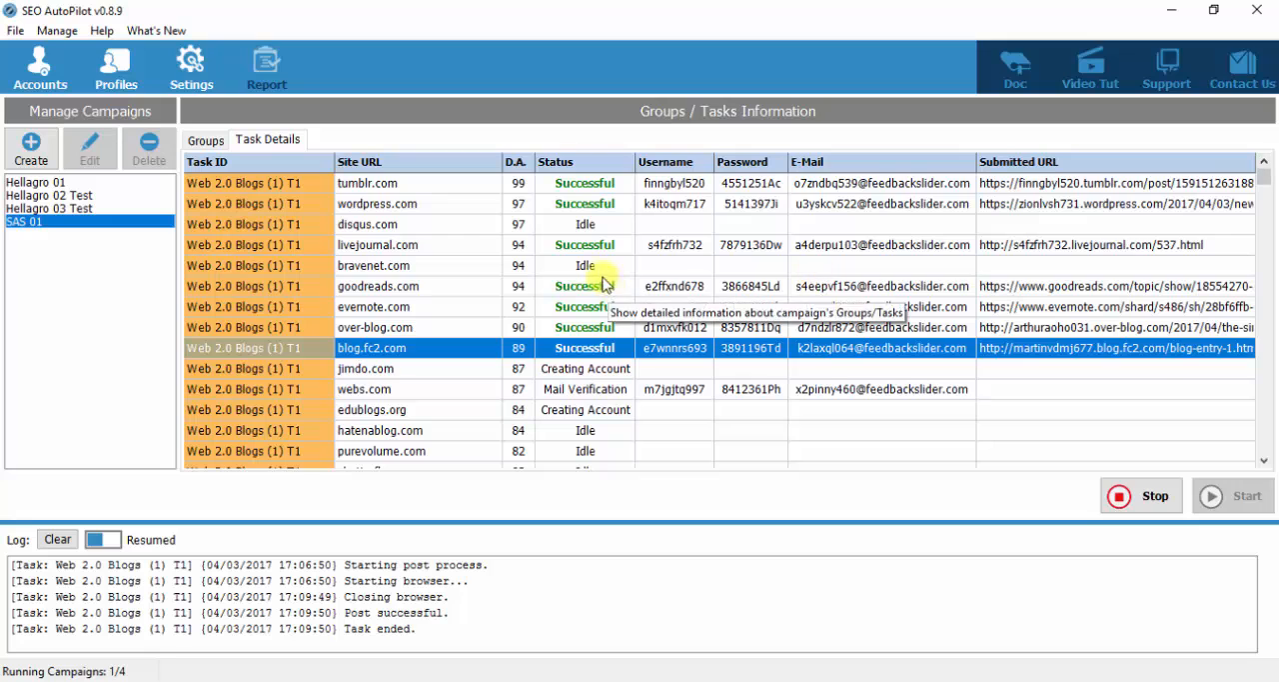
pyautogui.click(590, 267)
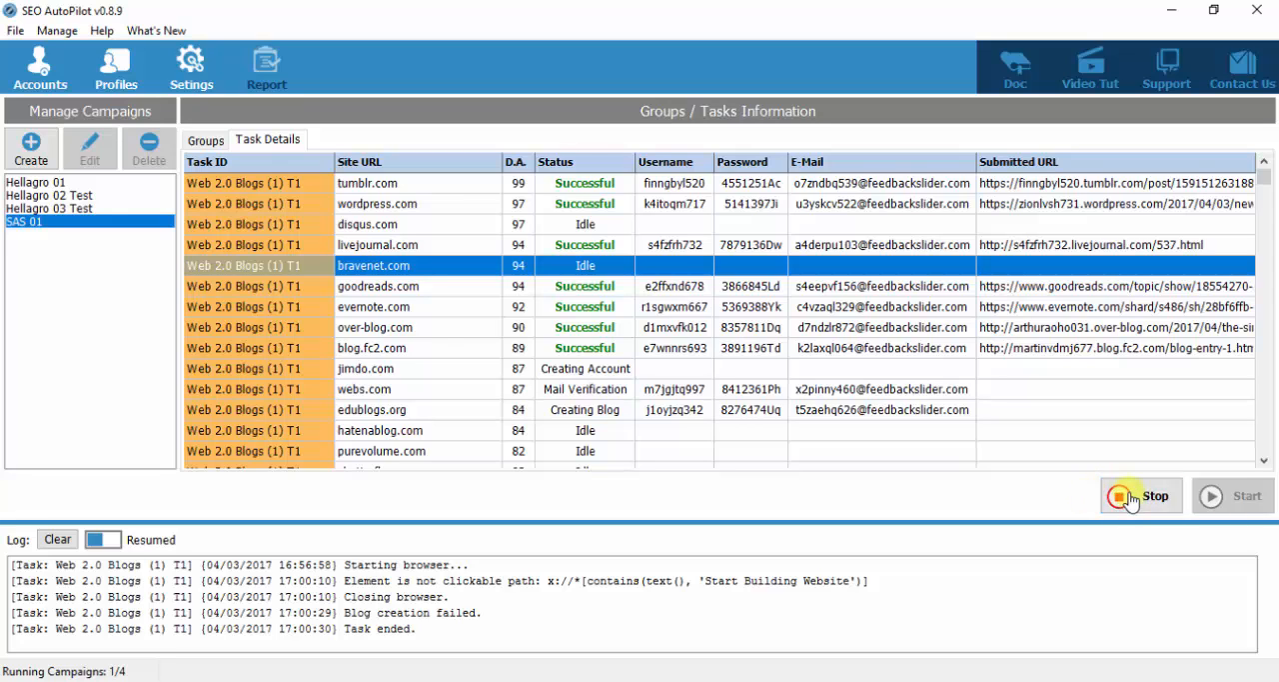
# - Switch to the Hellagro 01 campaign and review its task statuses across the Web 2.0, Social Bookmarking and URL Shortener tiers
pyautogui.click(60, 183)
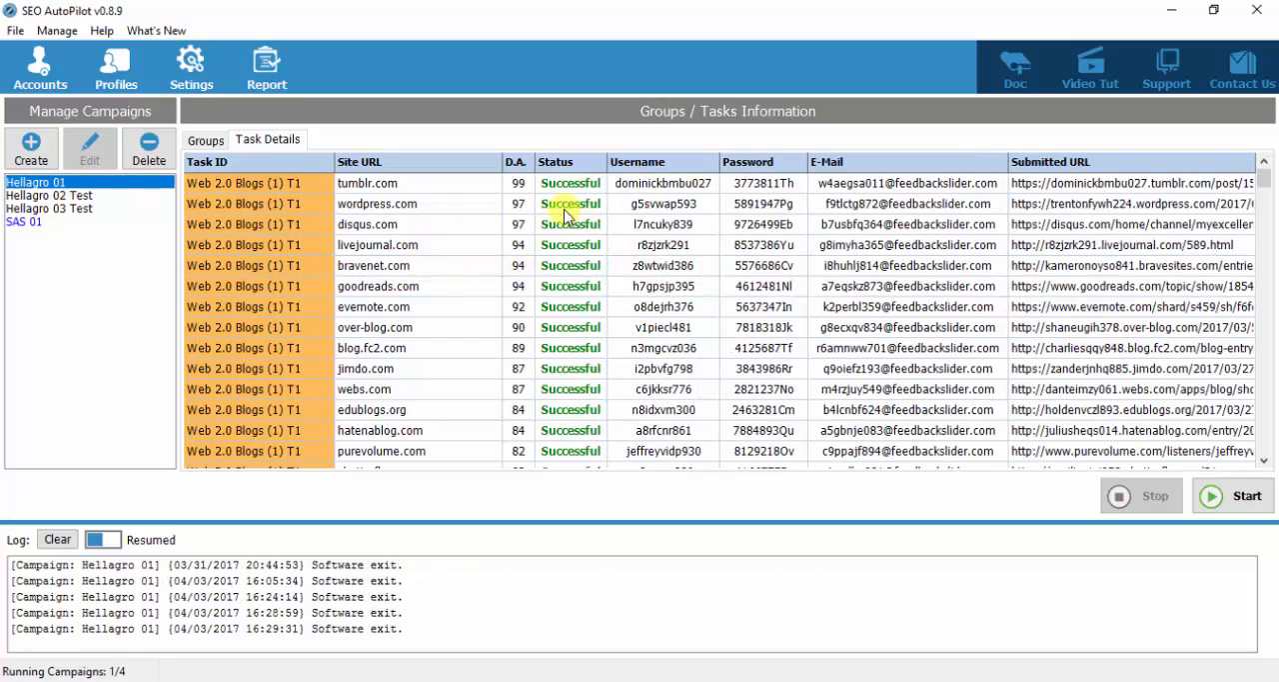
pyautogui.scroll(-8, 625, 225)
pyautogui.scroll(-10, 625, 224)
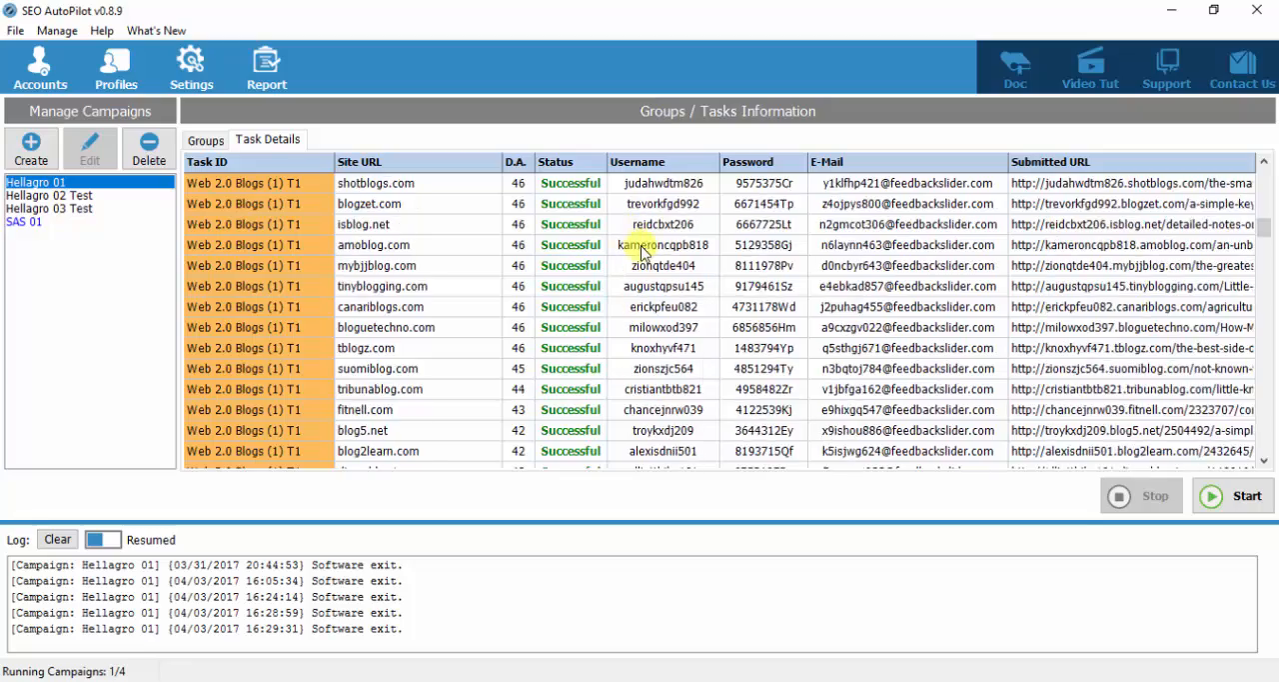
pyautogui.scroll(-12, 651, 275)
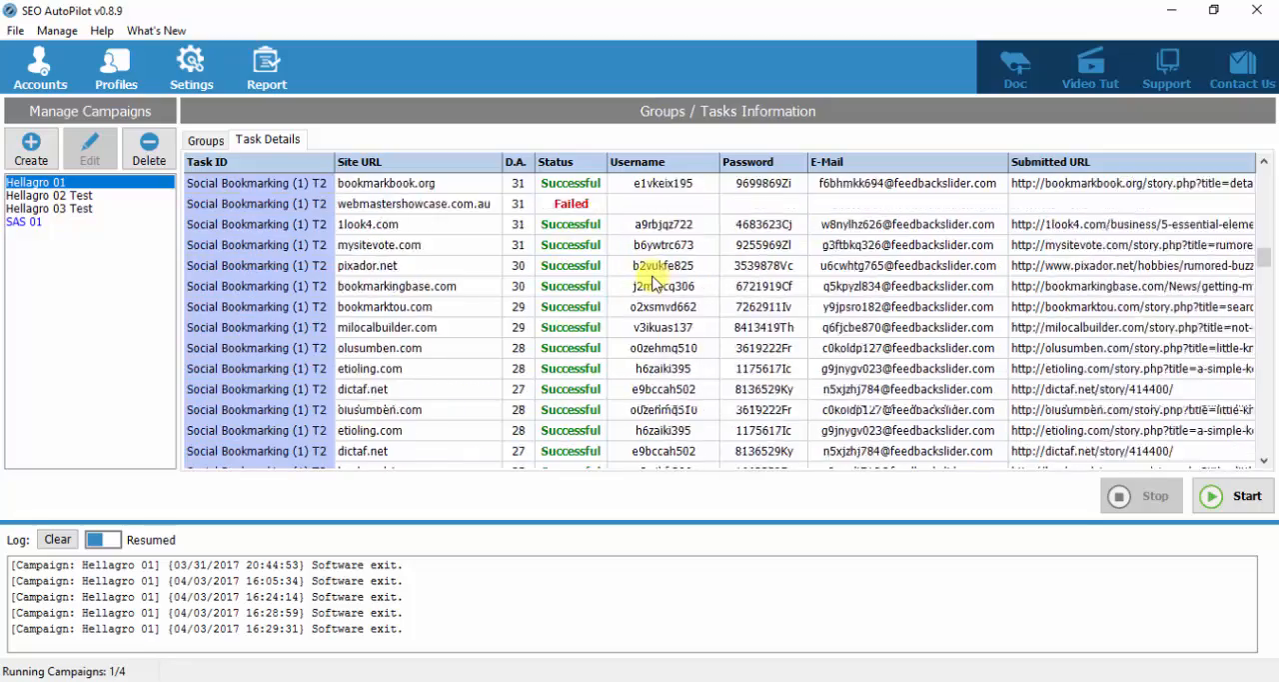
pyautogui.scroll(-12, 652, 279)
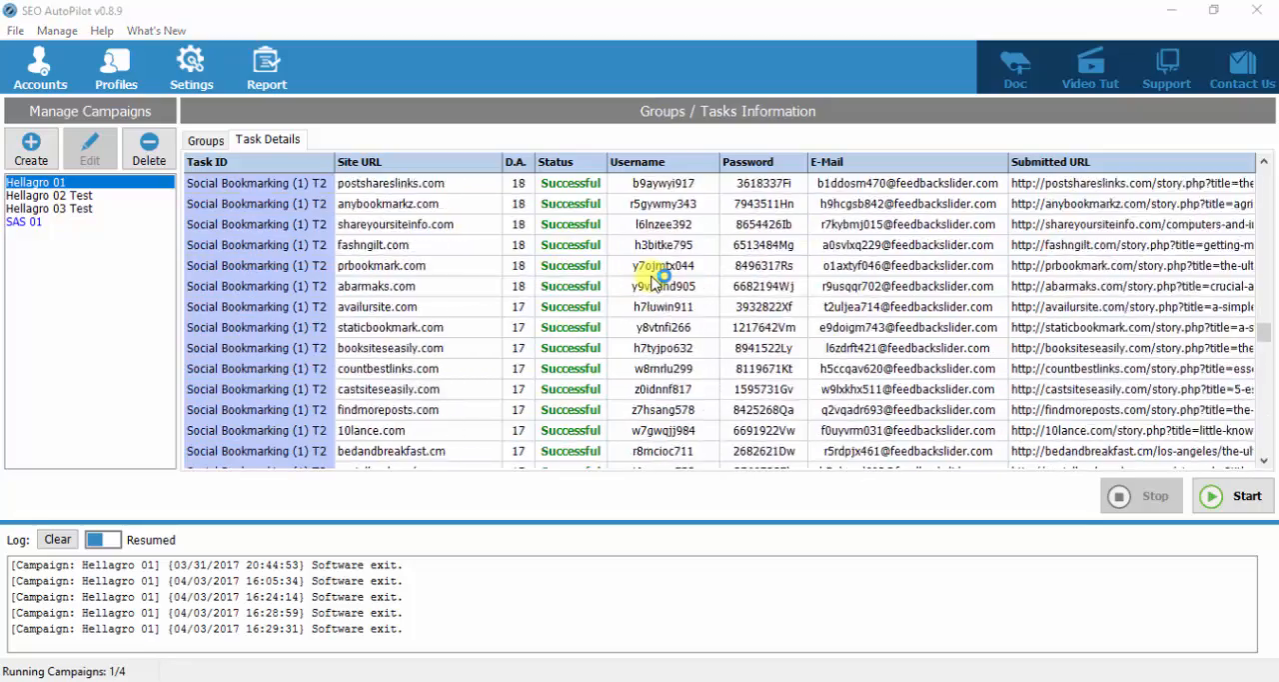
pyautogui.scroll(-12, 652, 288)
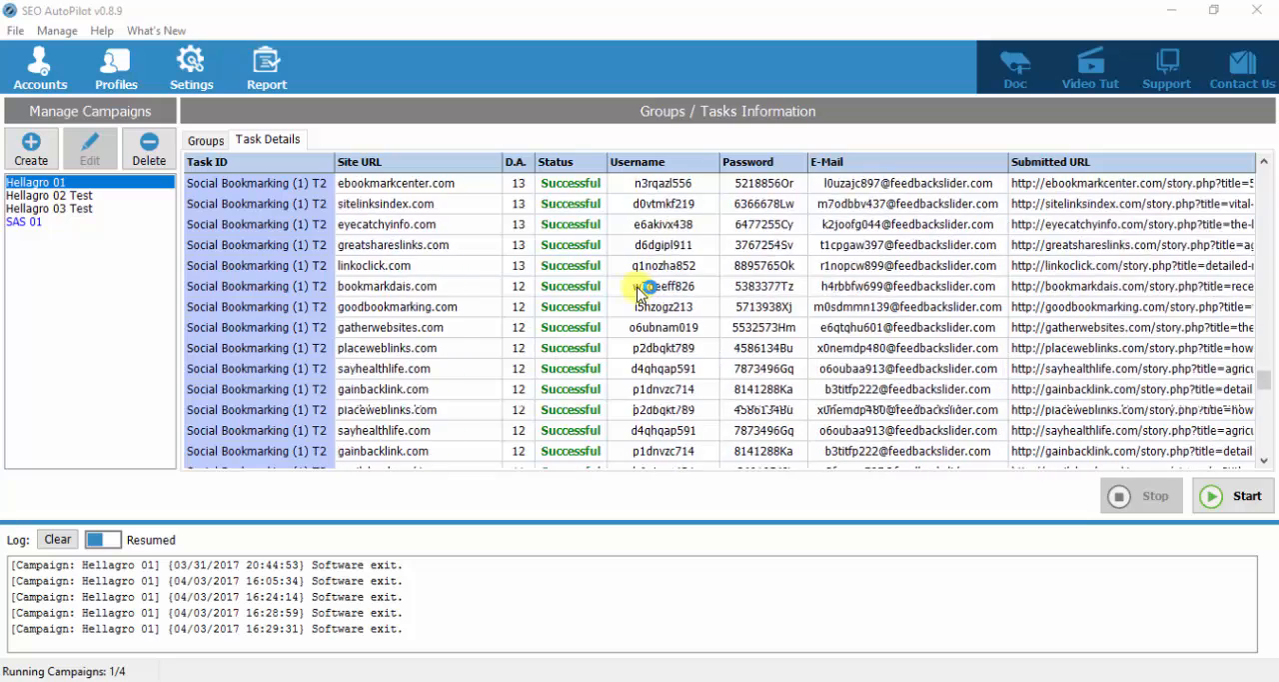
pyautogui.scroll(-8, 640, 292)
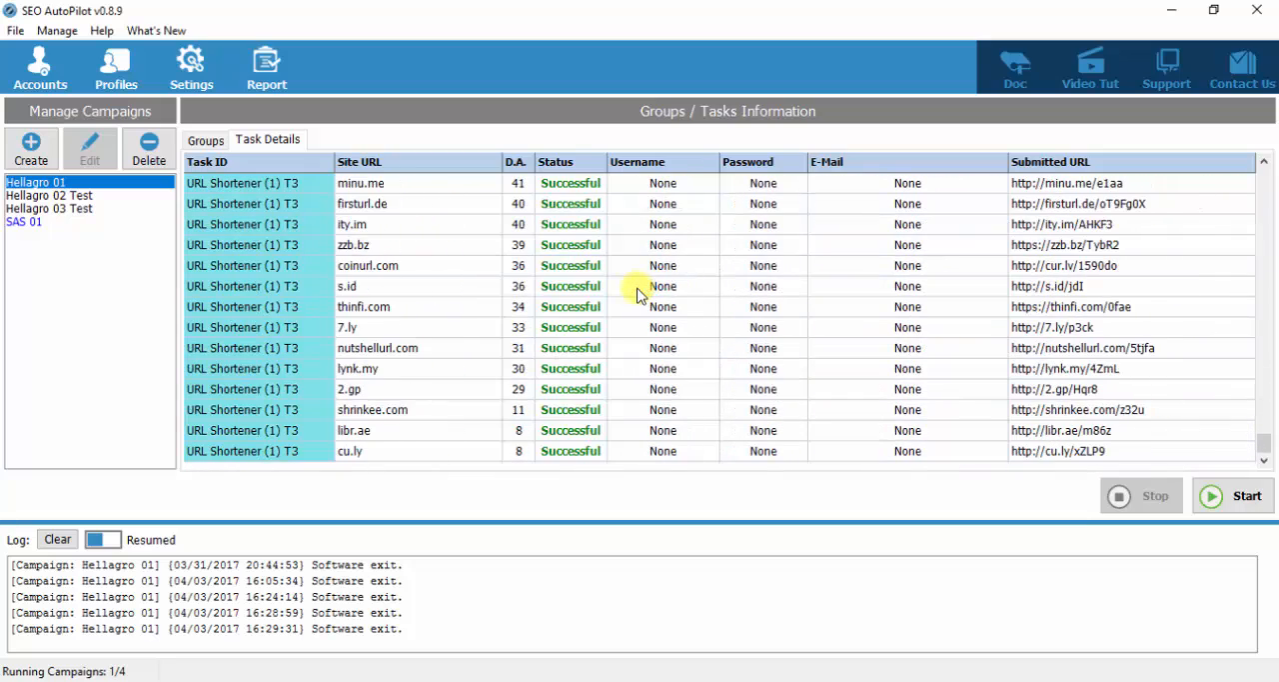
pyautogui.scroll(15, 639, 292)
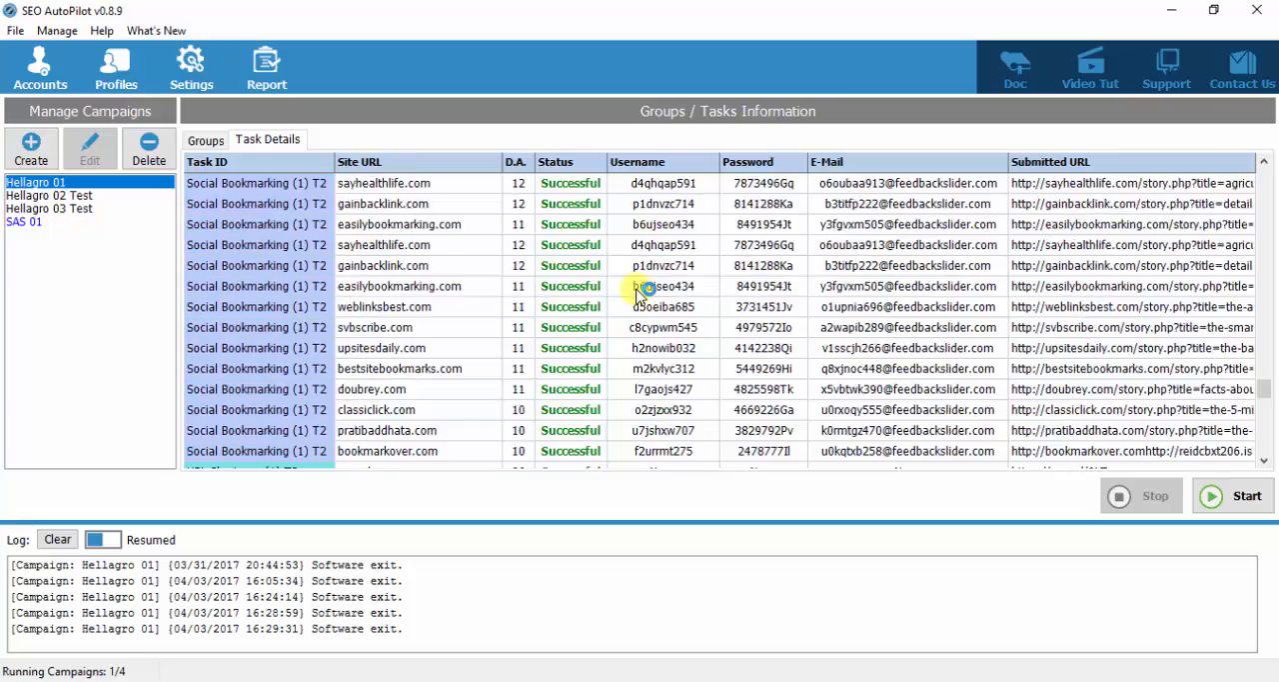
pyautogui.scroll(2, 643, 288)
pyautogui.scroll(-2, 651, 286)
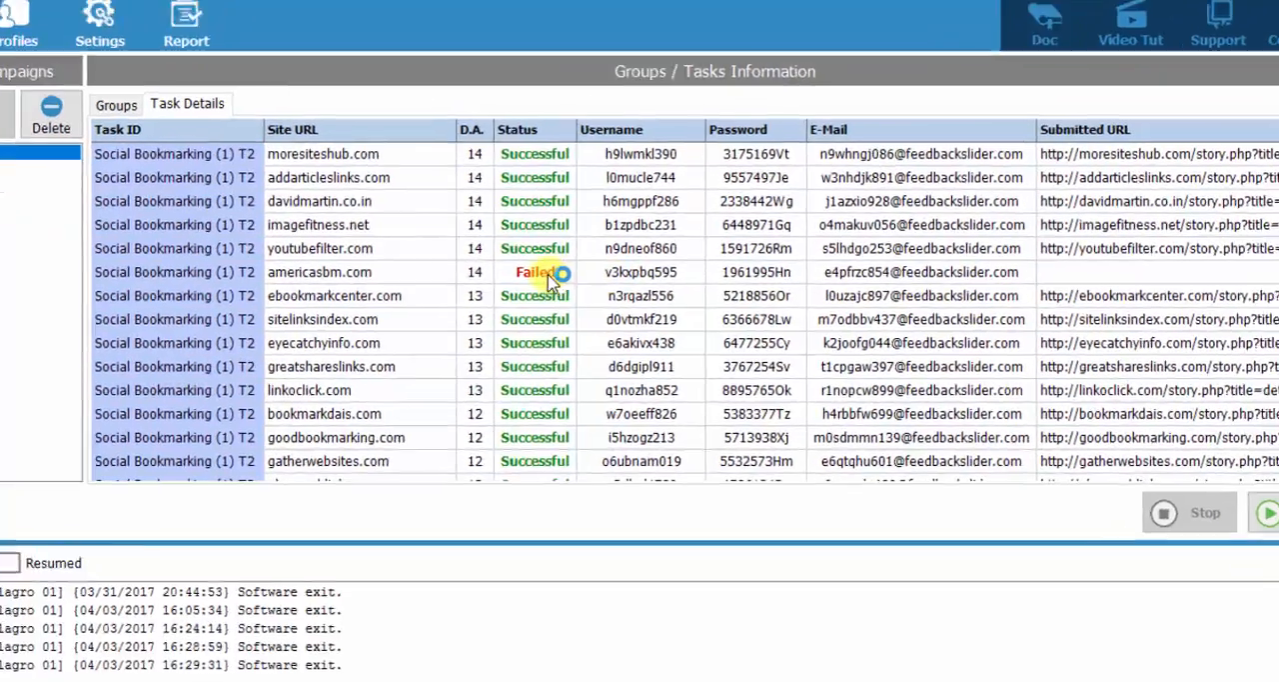
# - Check the retry options for the failed americasbm.com task and select the task to show its log
pyautogui.rightClick(445, 236)
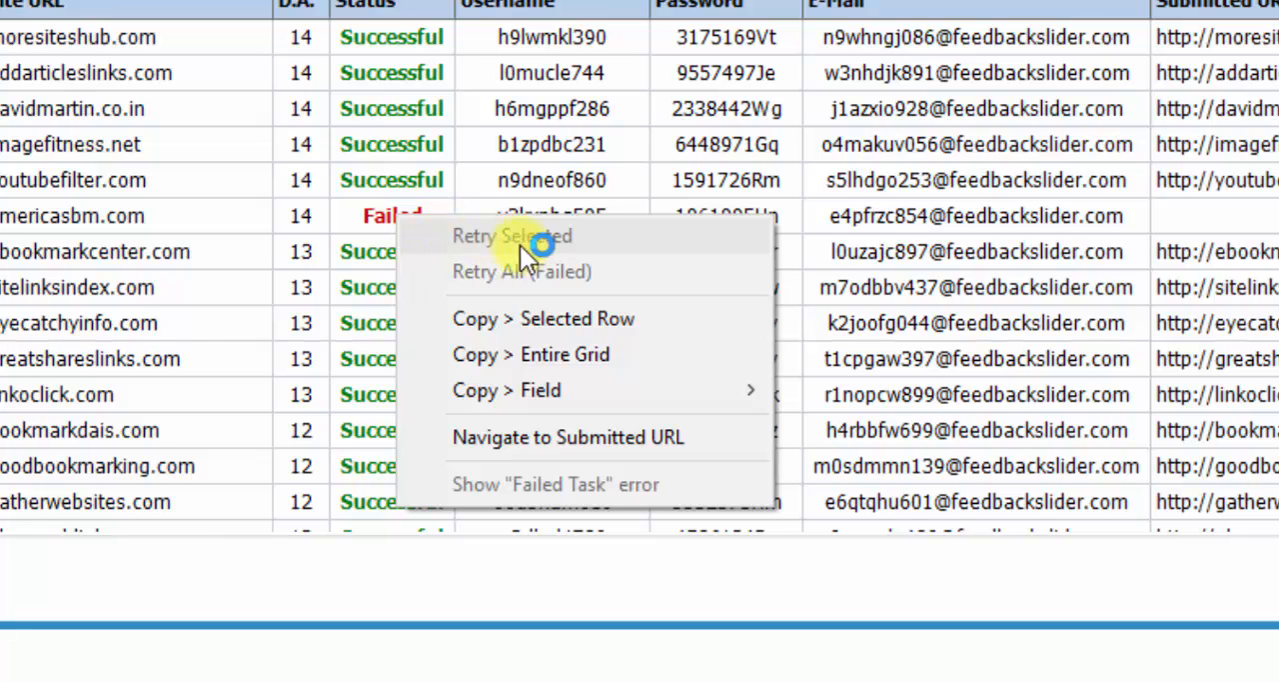
pyautogui.click(361, 212)
pyautogui.click(360, 212)
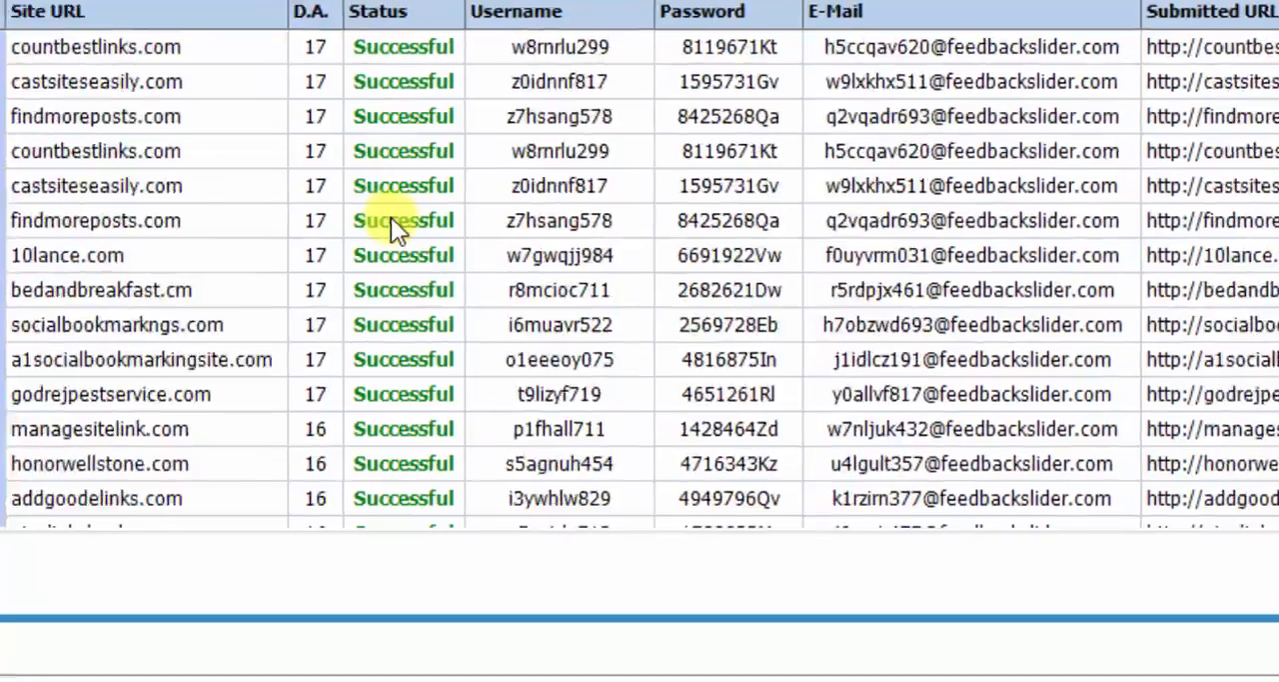
# - Return to the start of the Hellagro 01 task list and switch back to the SAS 01 campaign
pyautogui.scroll(15, 394, 225)
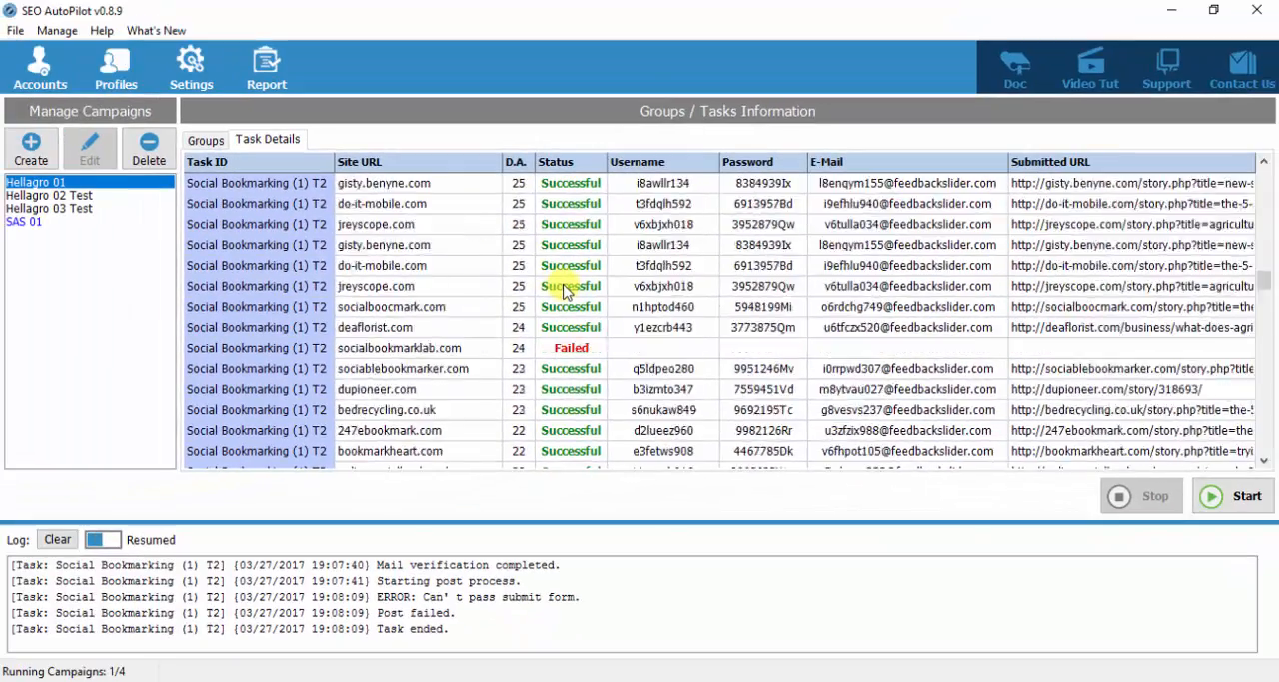
pyautogui.scroll(20, 570, 279)
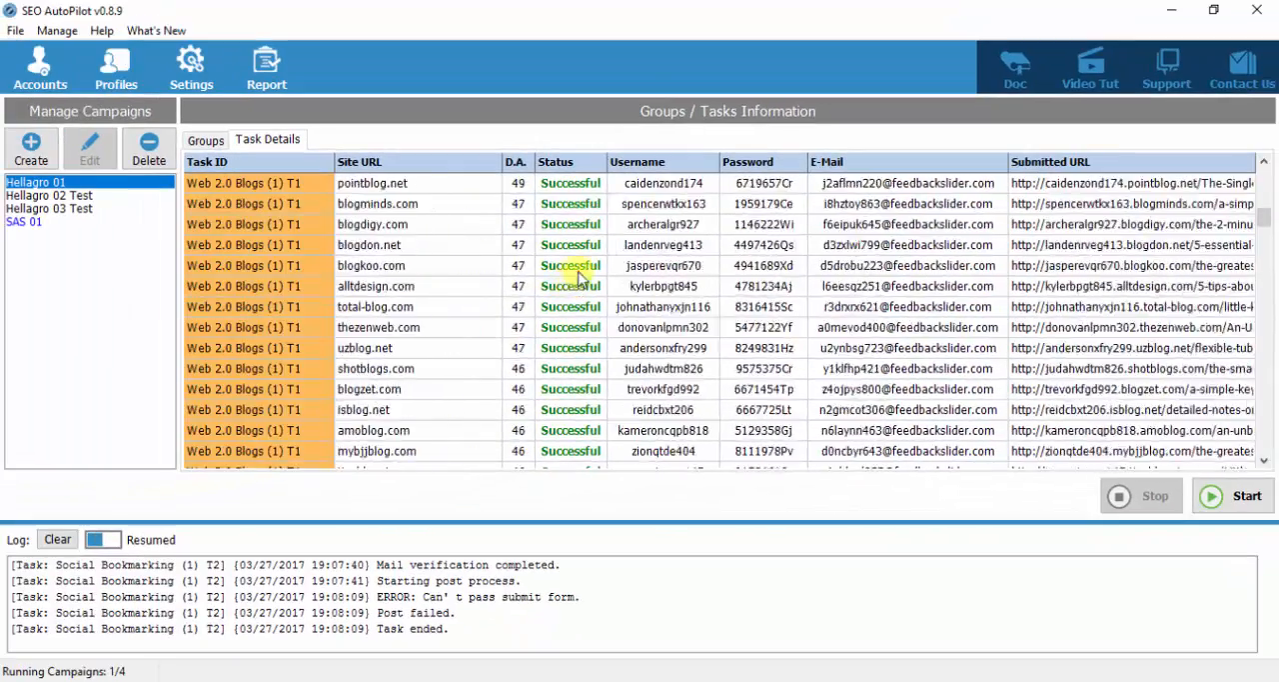
pyautogui.scroll(3, 583, 248)
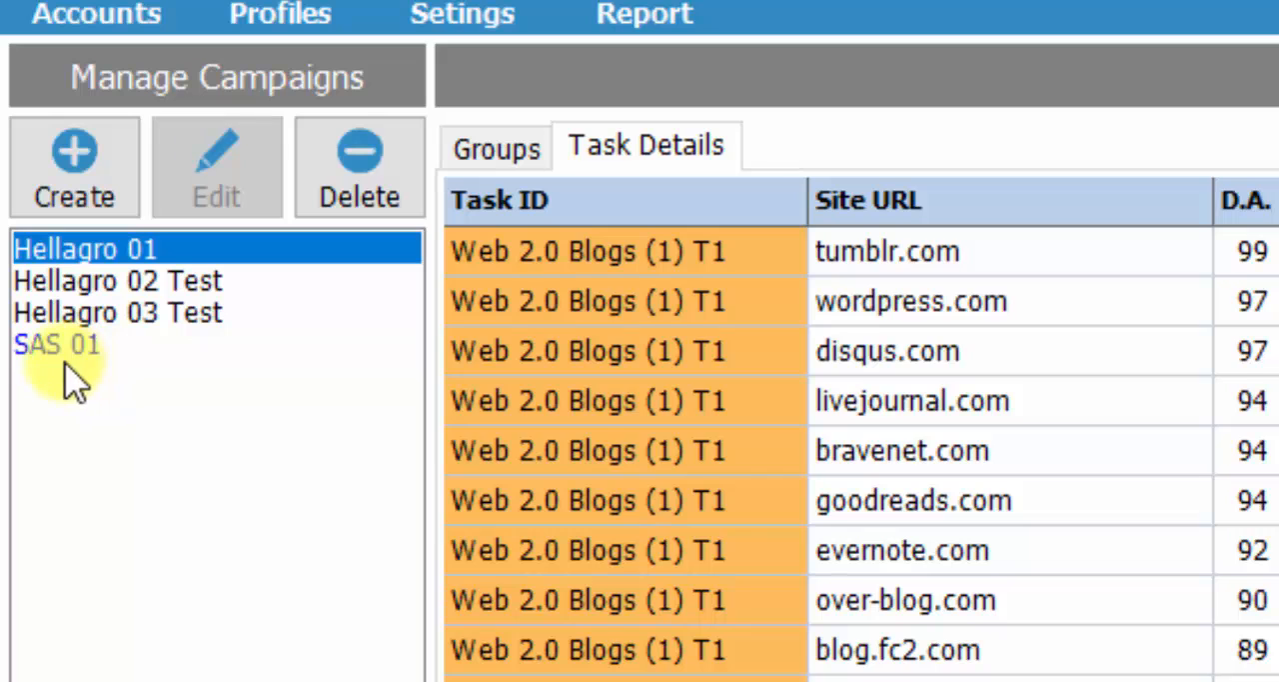
pyautogui.moveTo(95, 365)
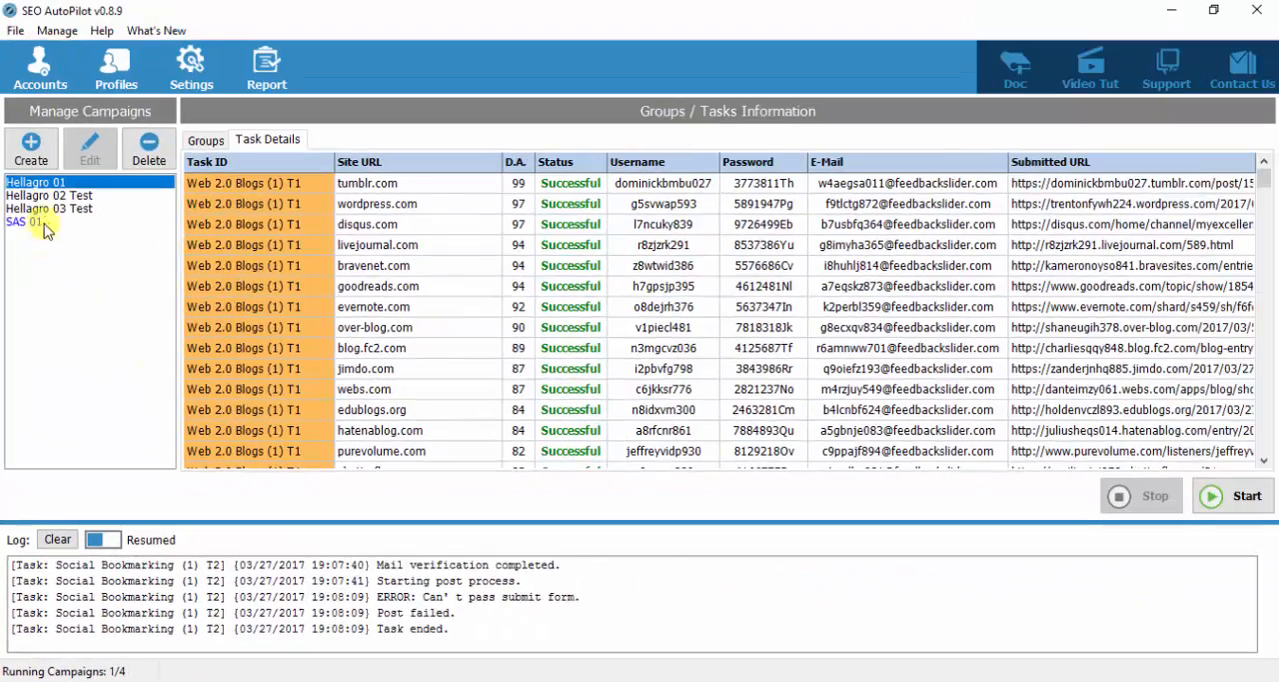
pyautogui.click(44, 222)
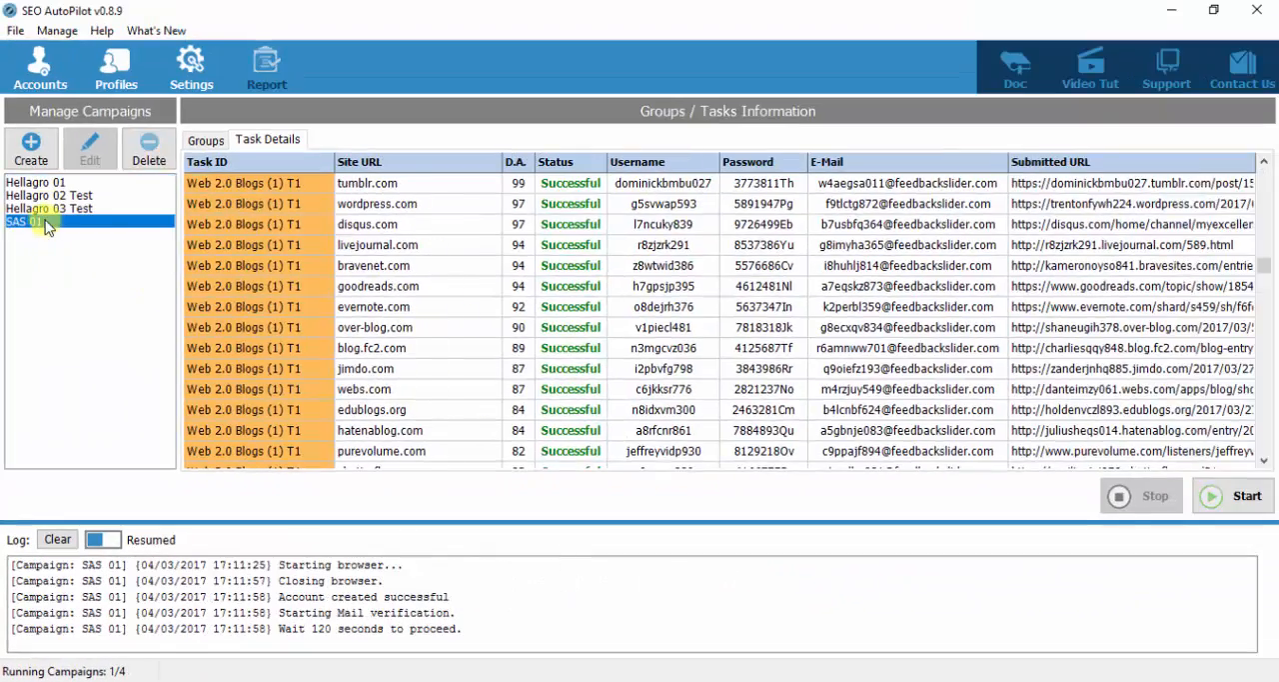